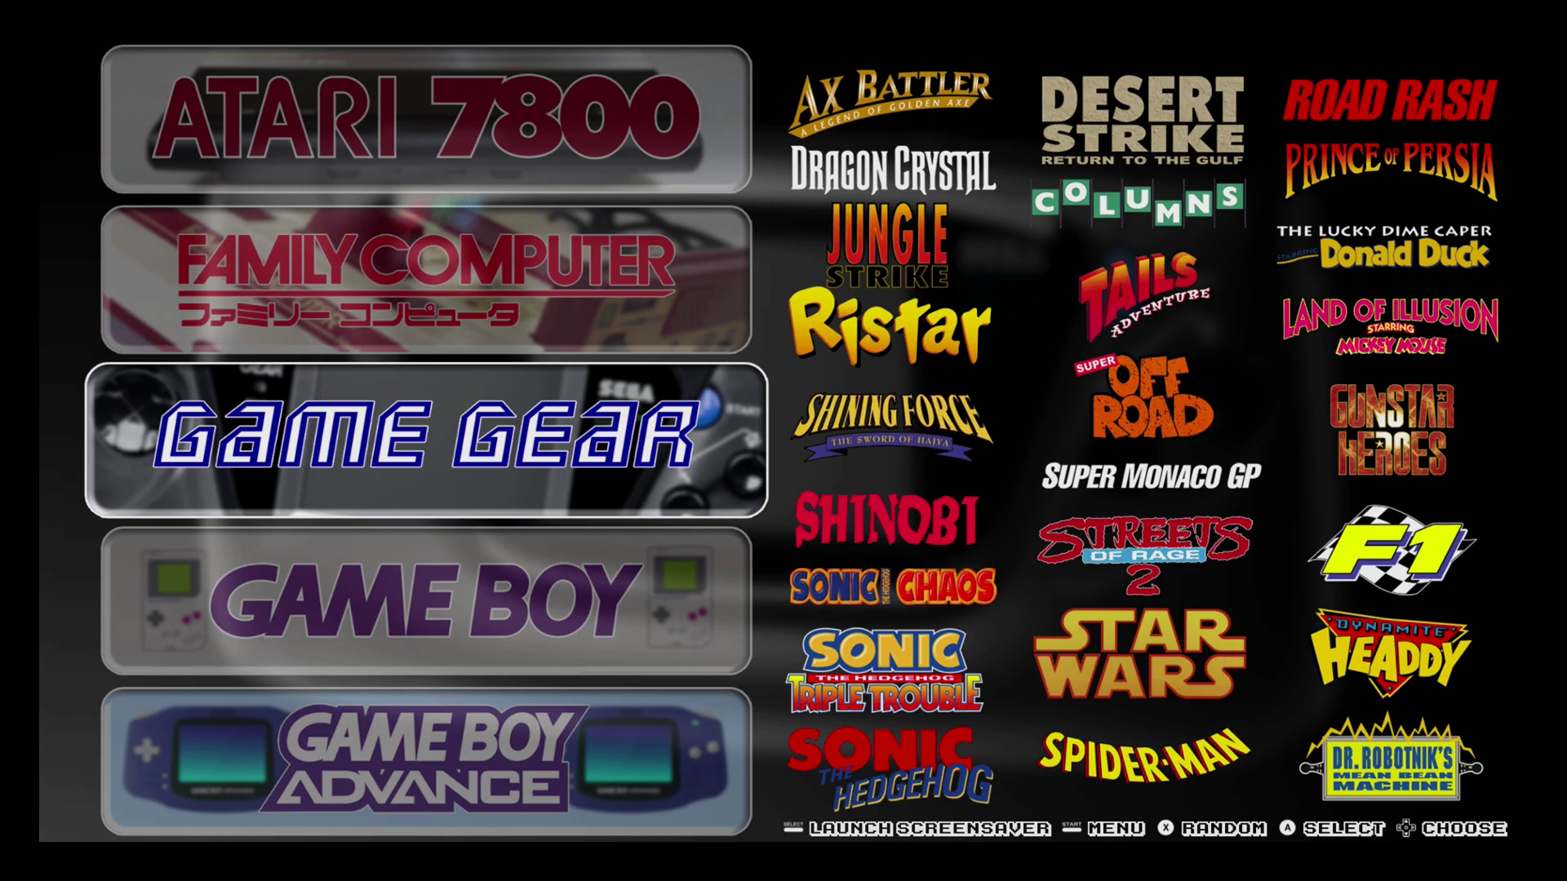
Move down to Game Boy Advance and preview Yoshi's Island and Super Mario Advance 4.
key(Down)
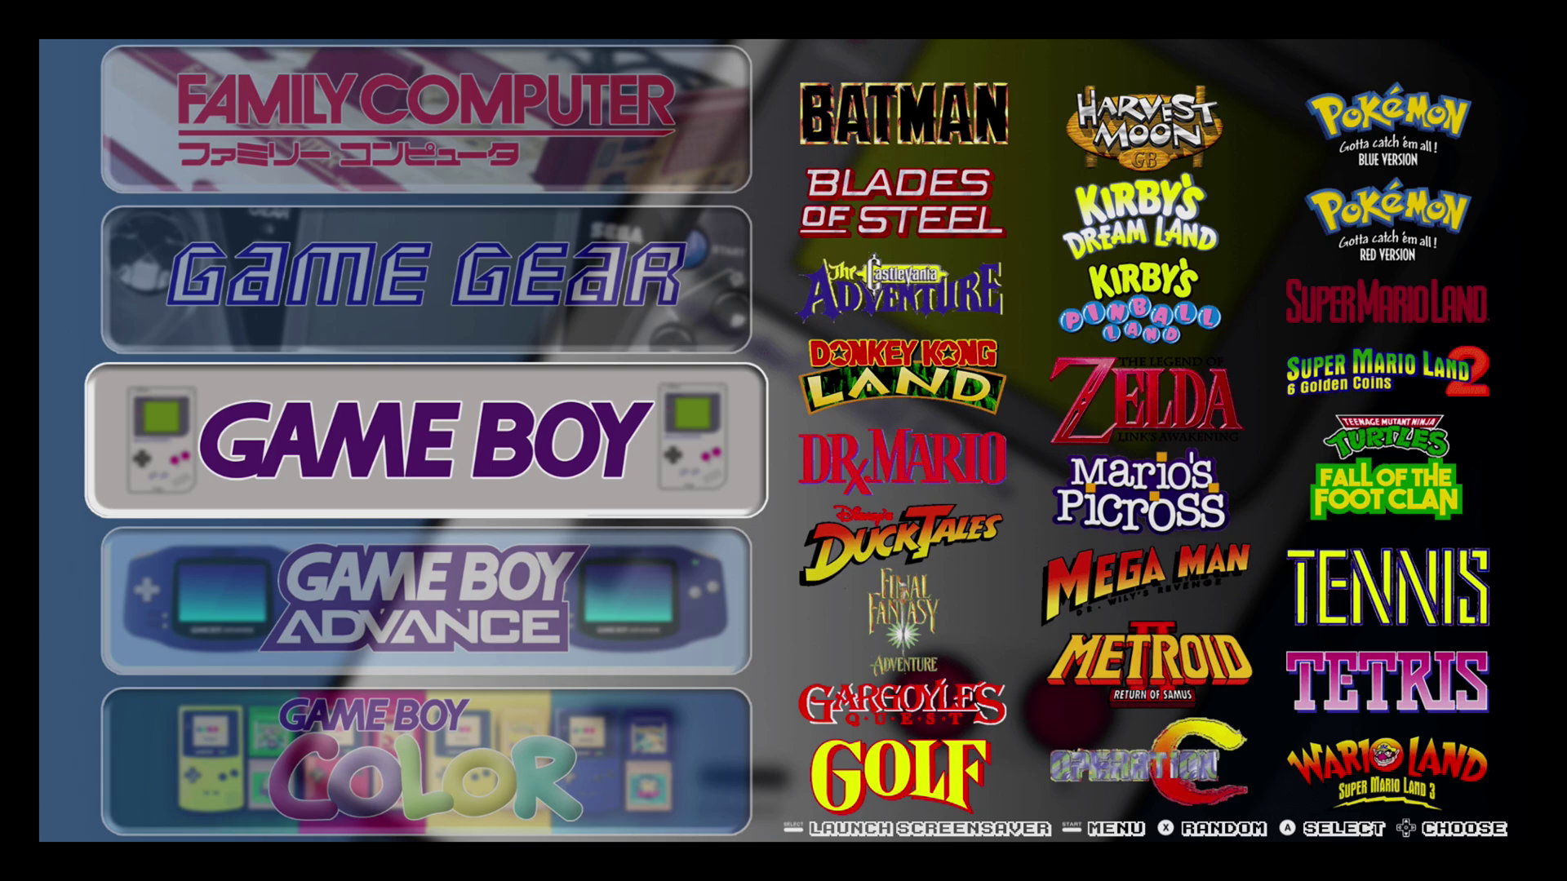
key(Down)
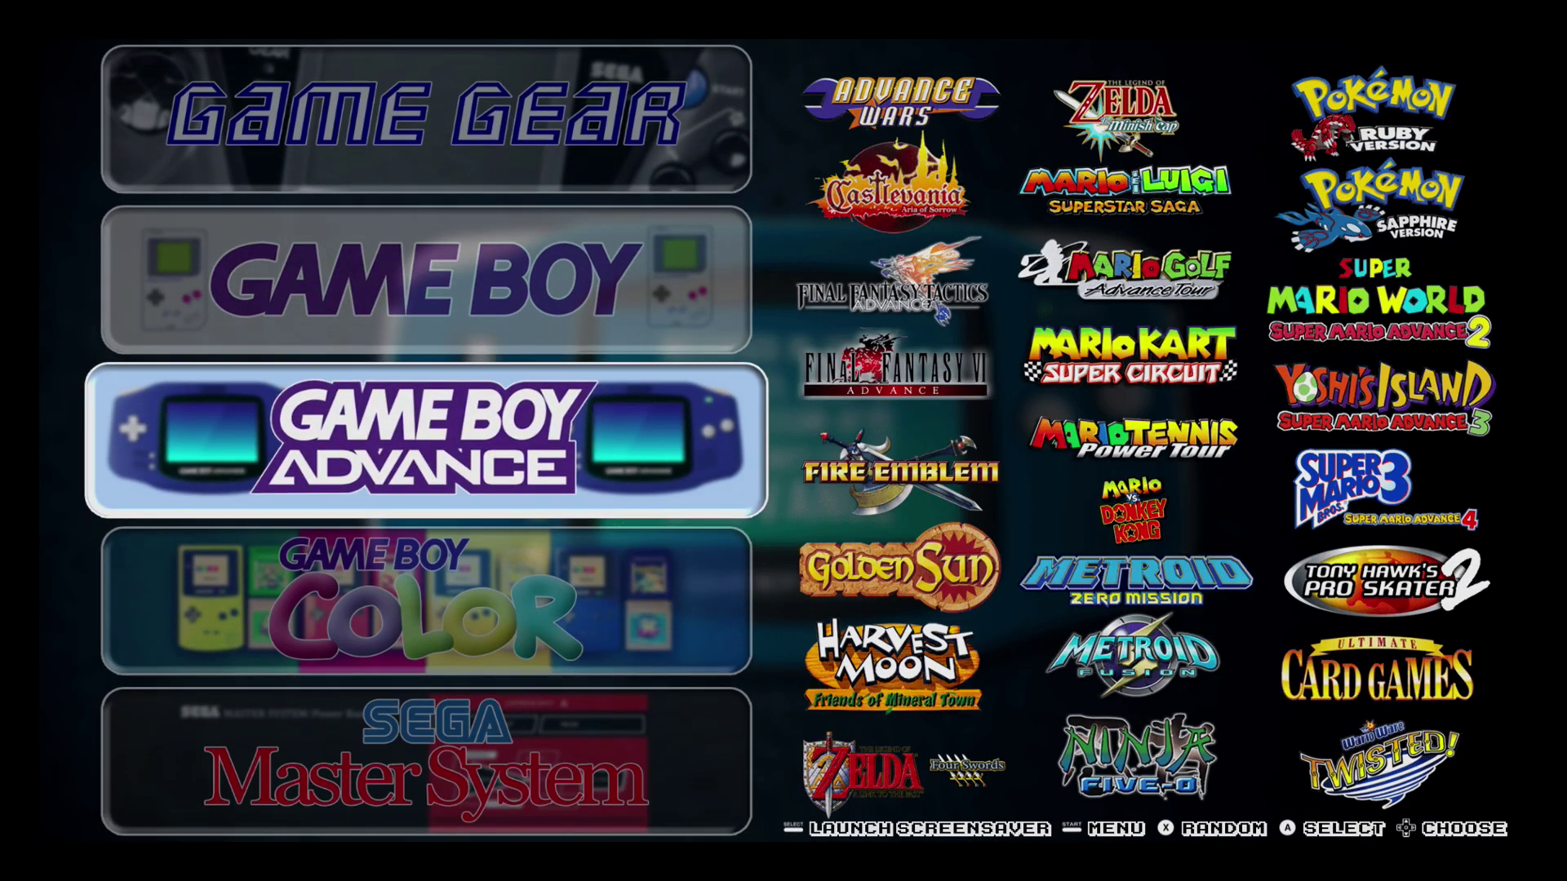
key(Return)
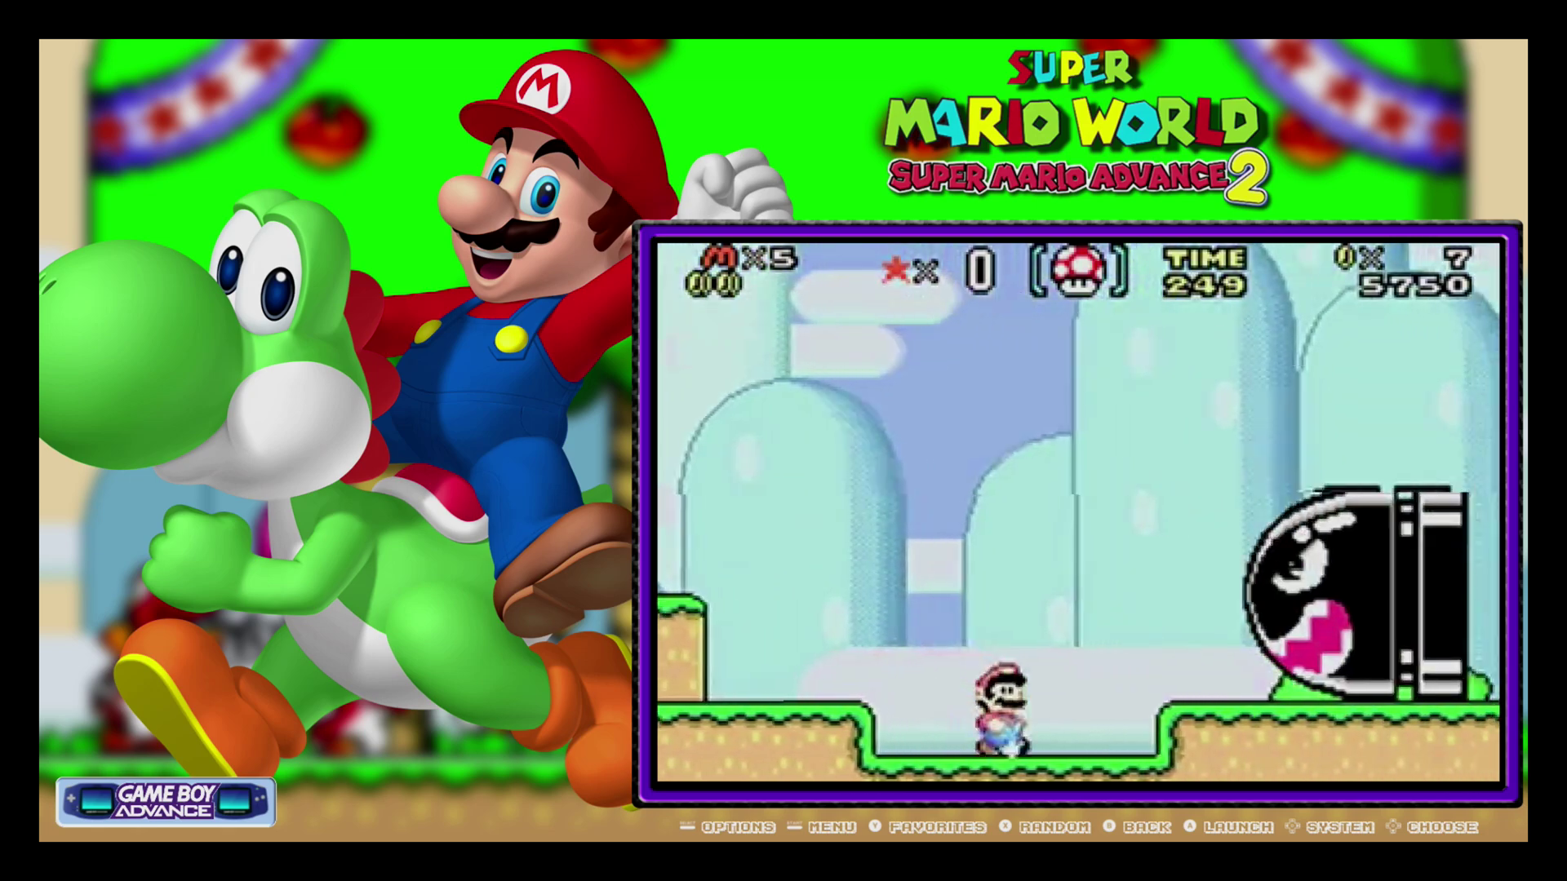
key(Down)
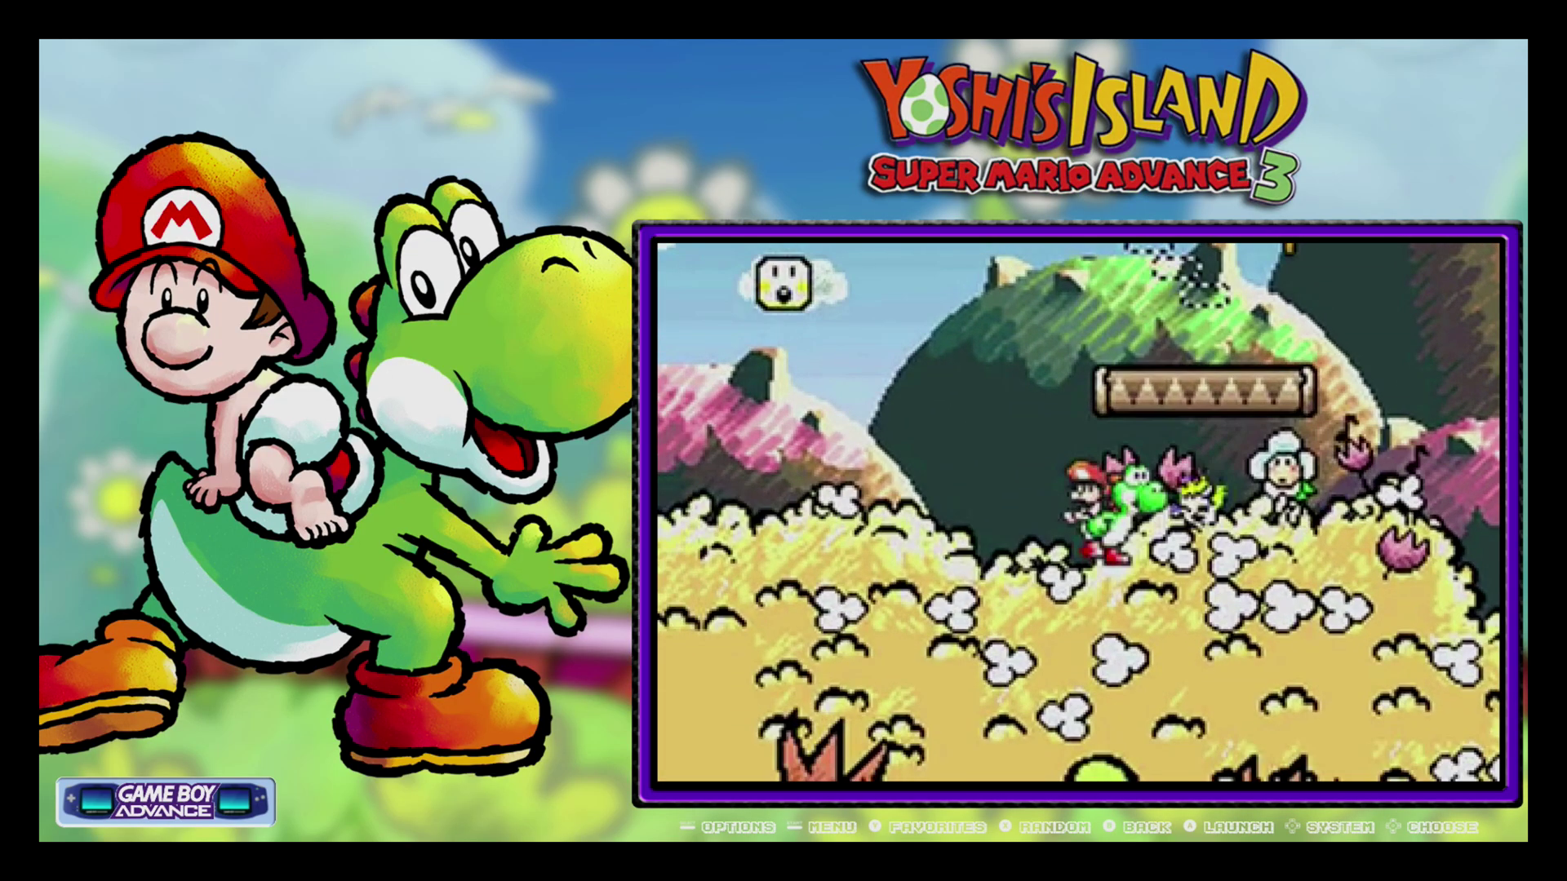
key(Down)
Return to the system list and scroll past Sega Master System to Neo Geo.
key(Right)
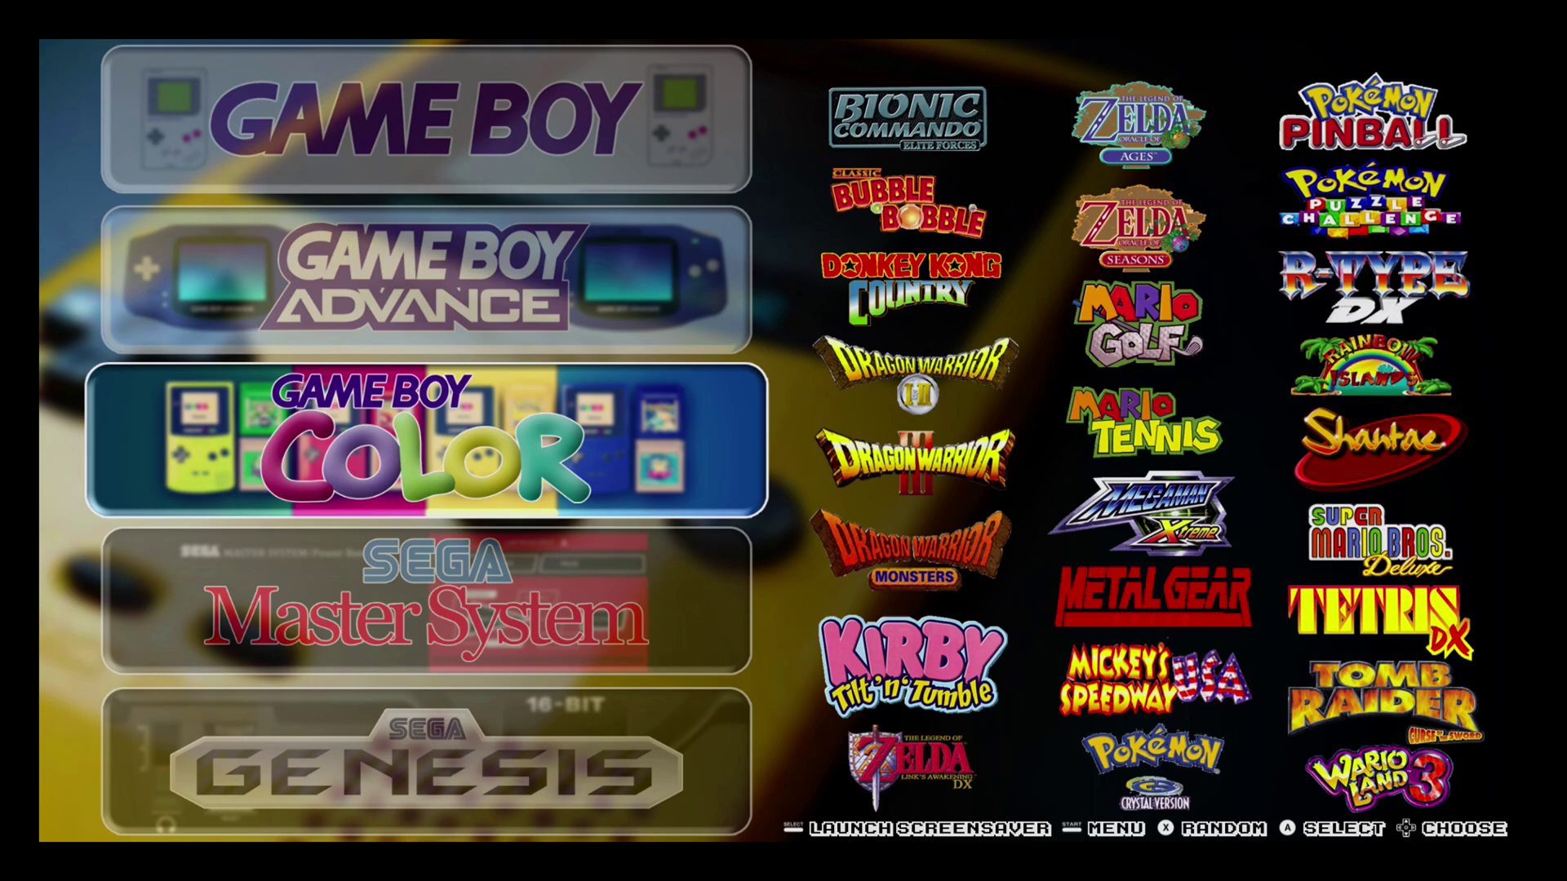
key(Down)
key(Down)
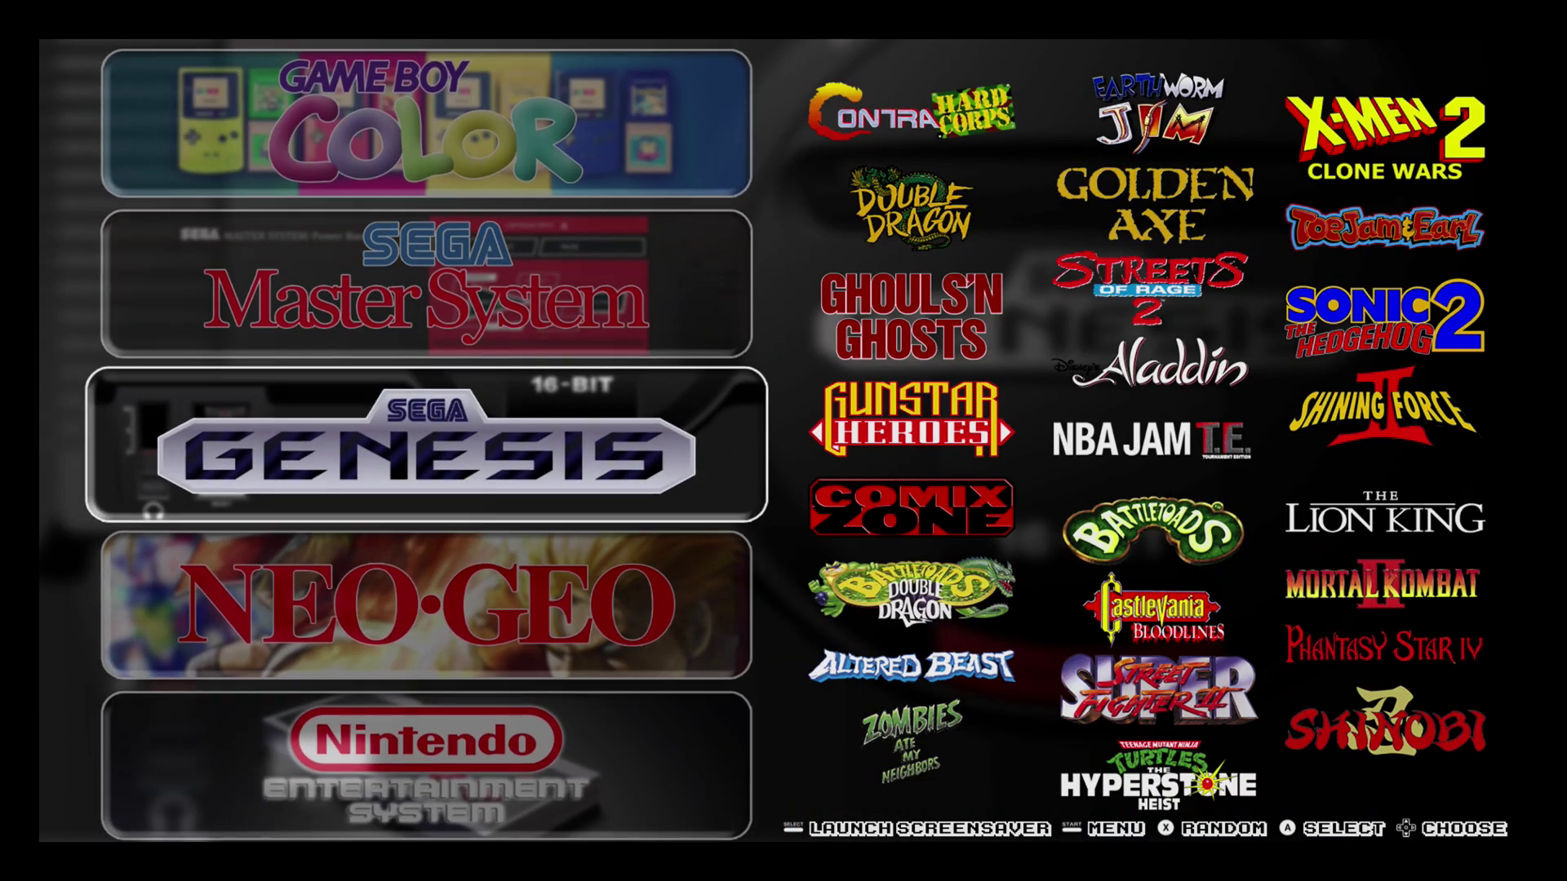
key(Down)
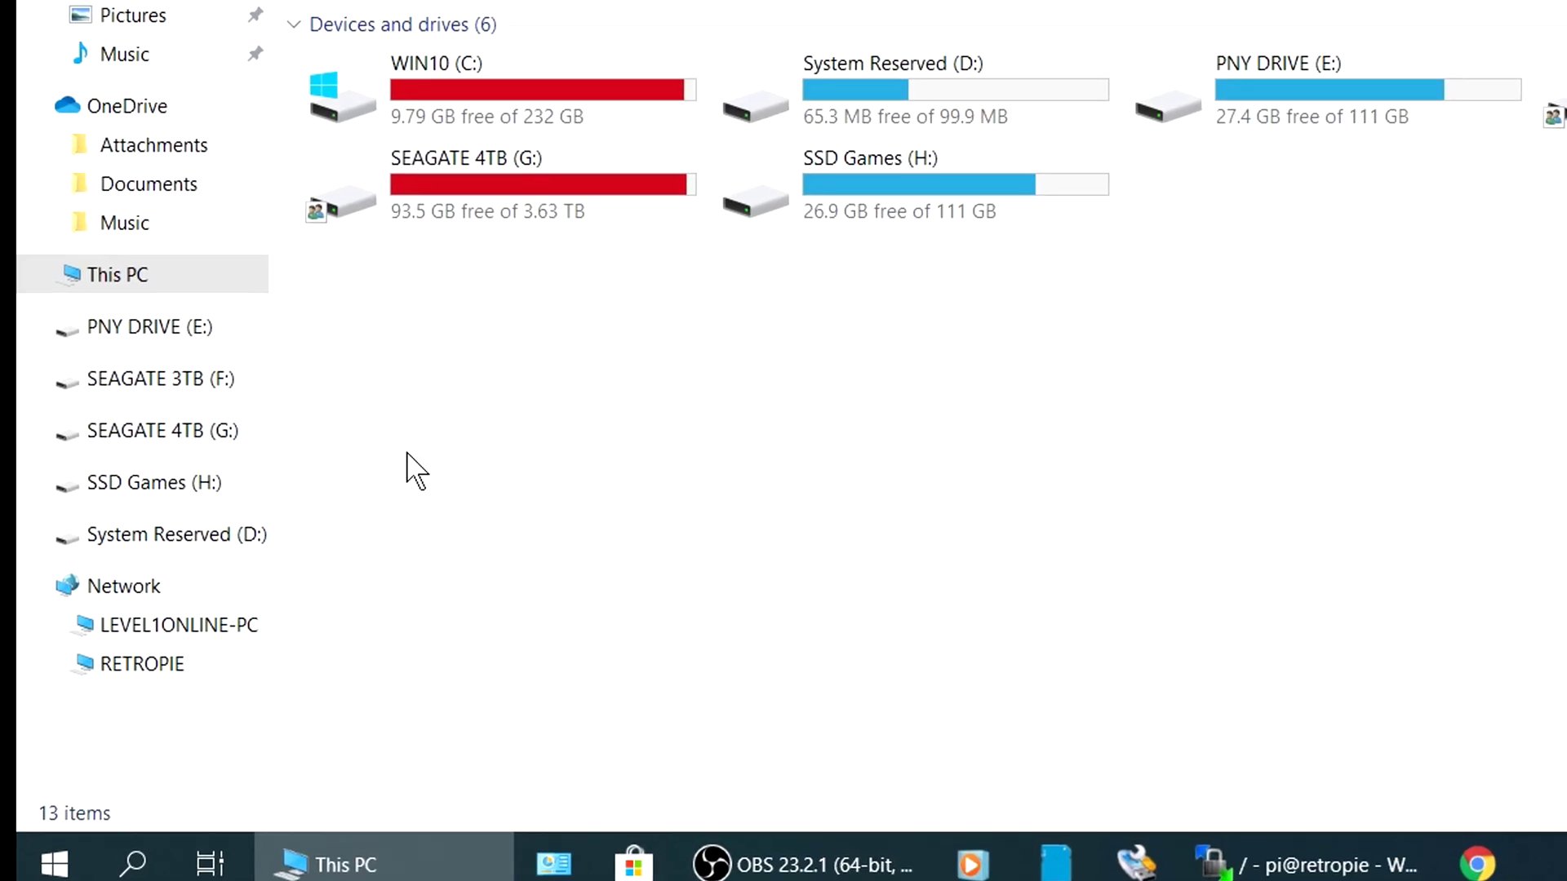
Show the Network devices in File Explorer and select the RETROPIE computer.
click(191, 657)
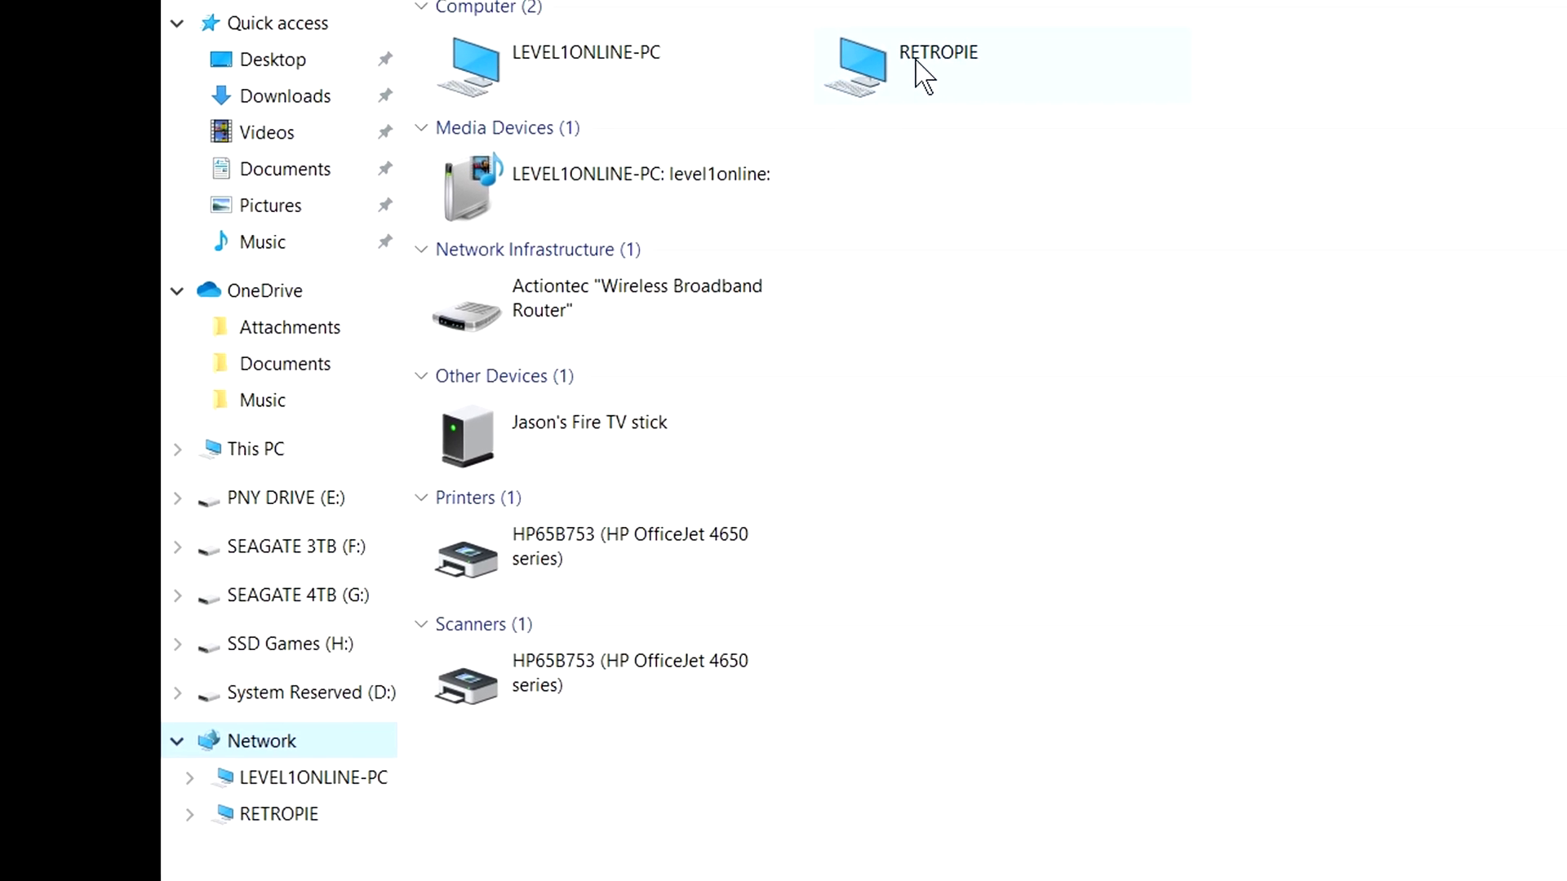
click(1032, 62)
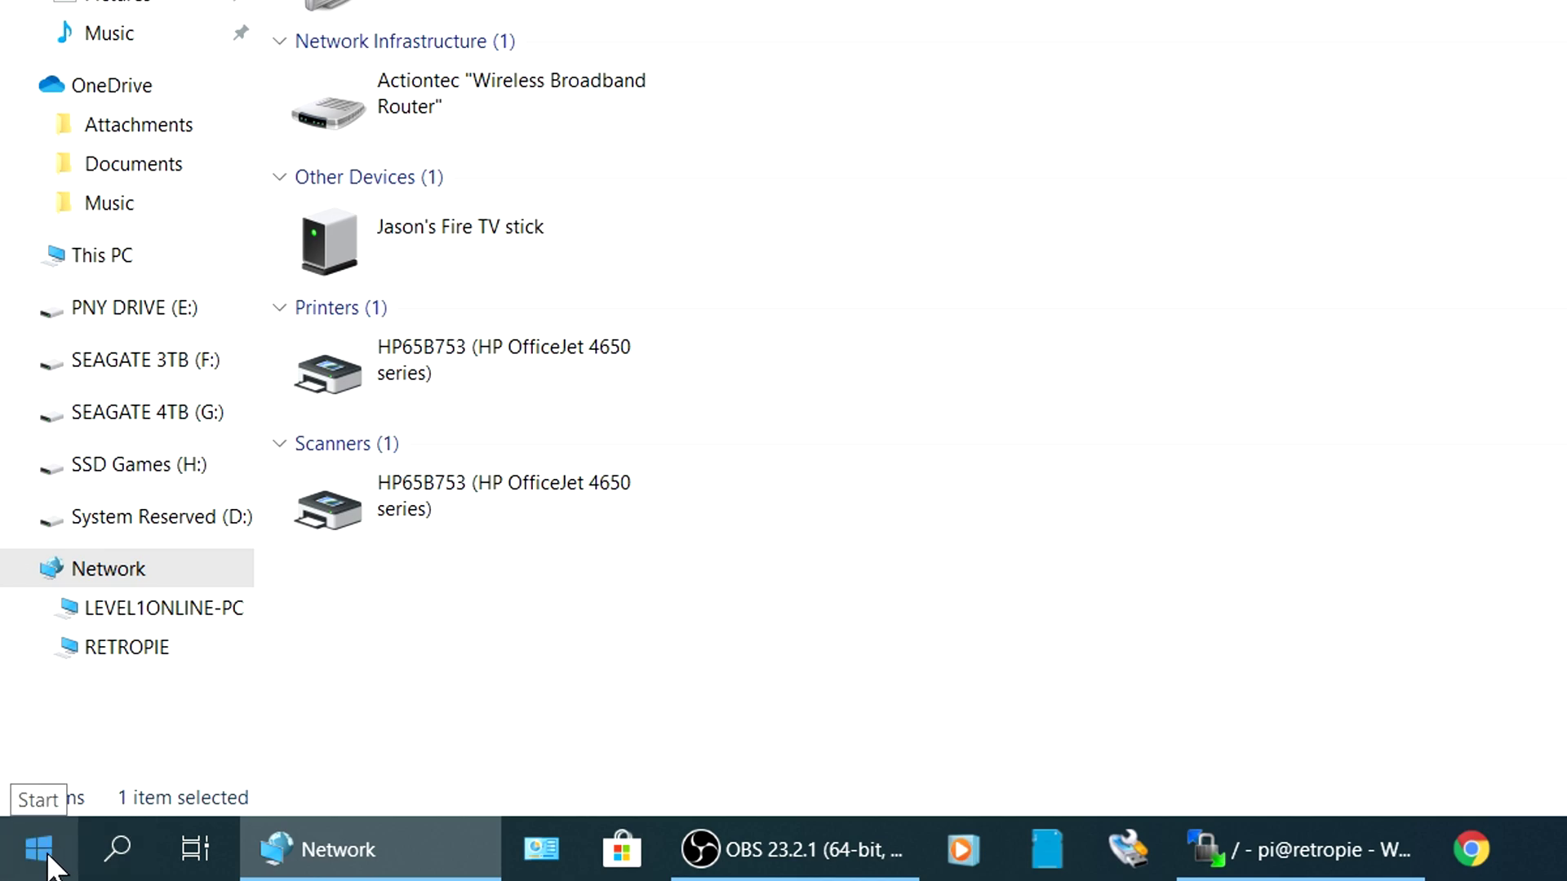
Launch Control Panel via a 'control' search and reach Programs and Features' Windows features list.
click(40, 853)
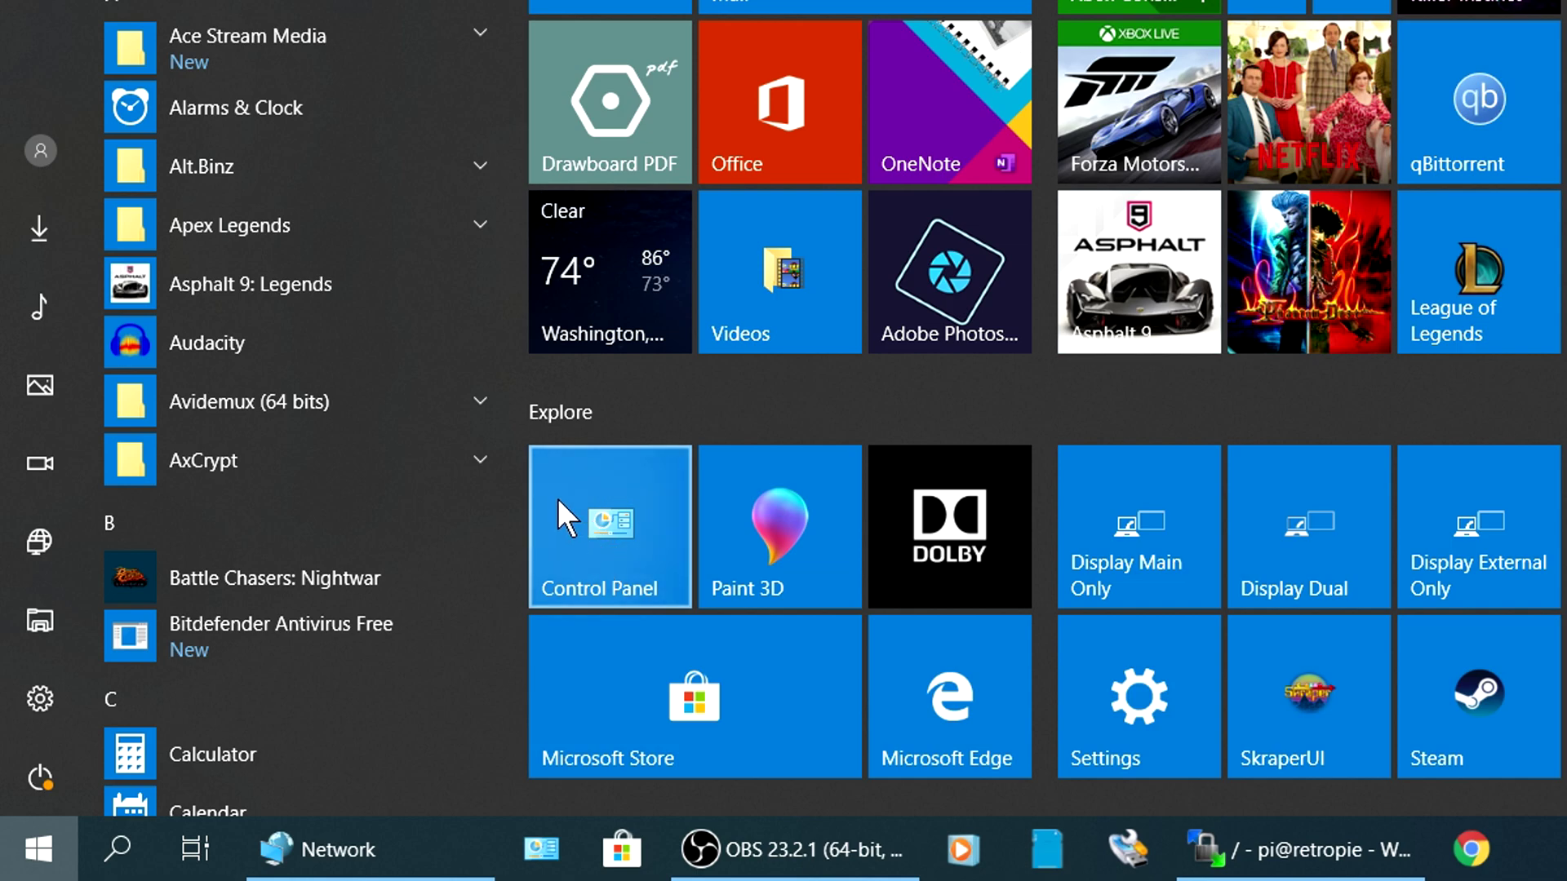
click(119, 853)
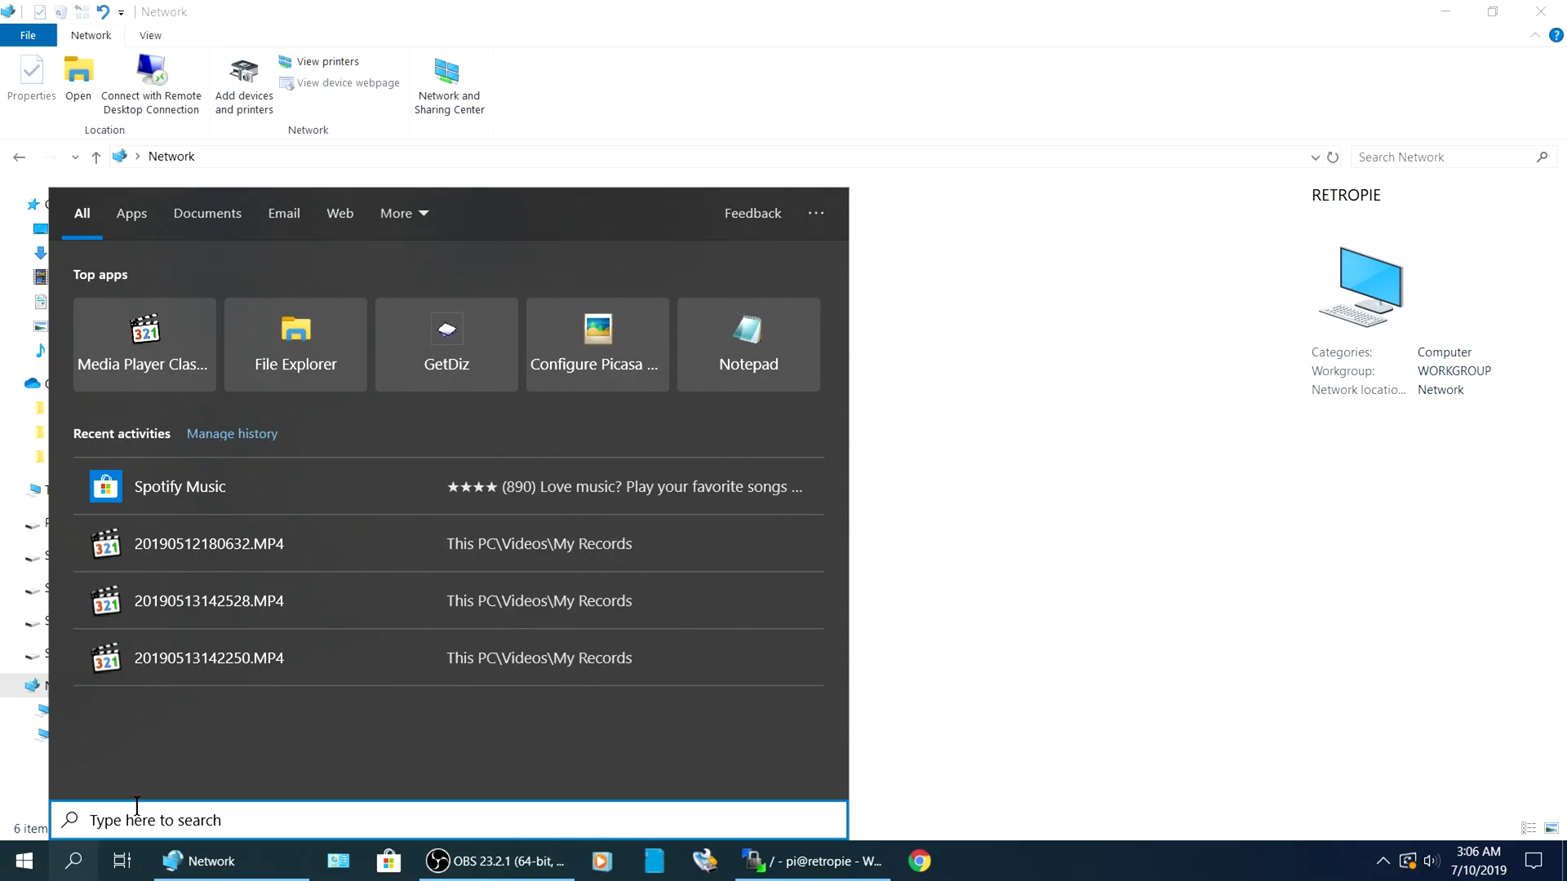
text(control)
key(Return)
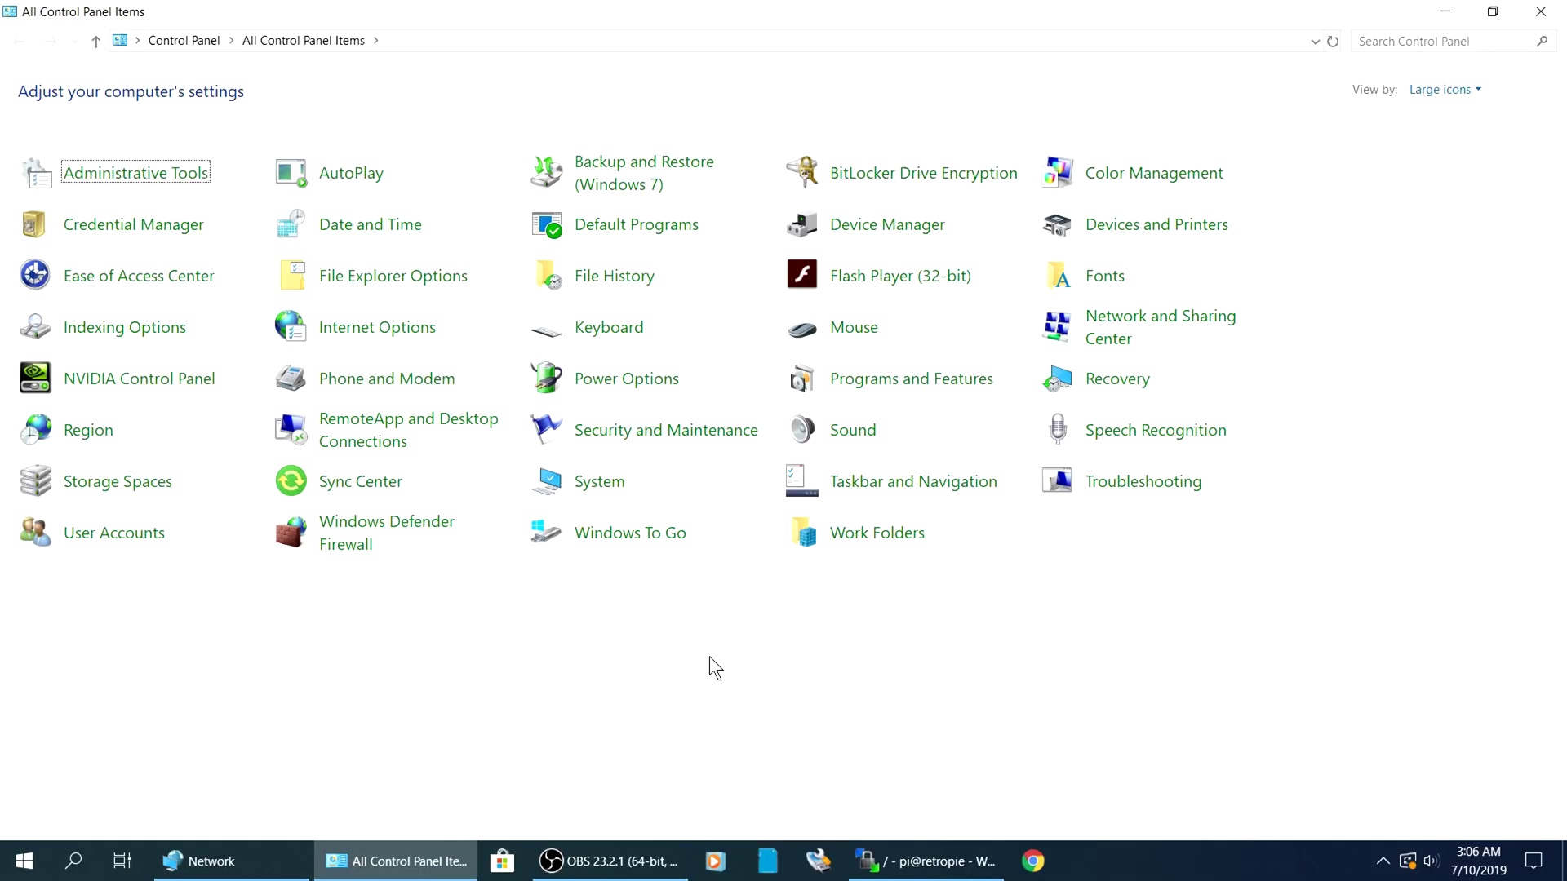
click(908, 383)
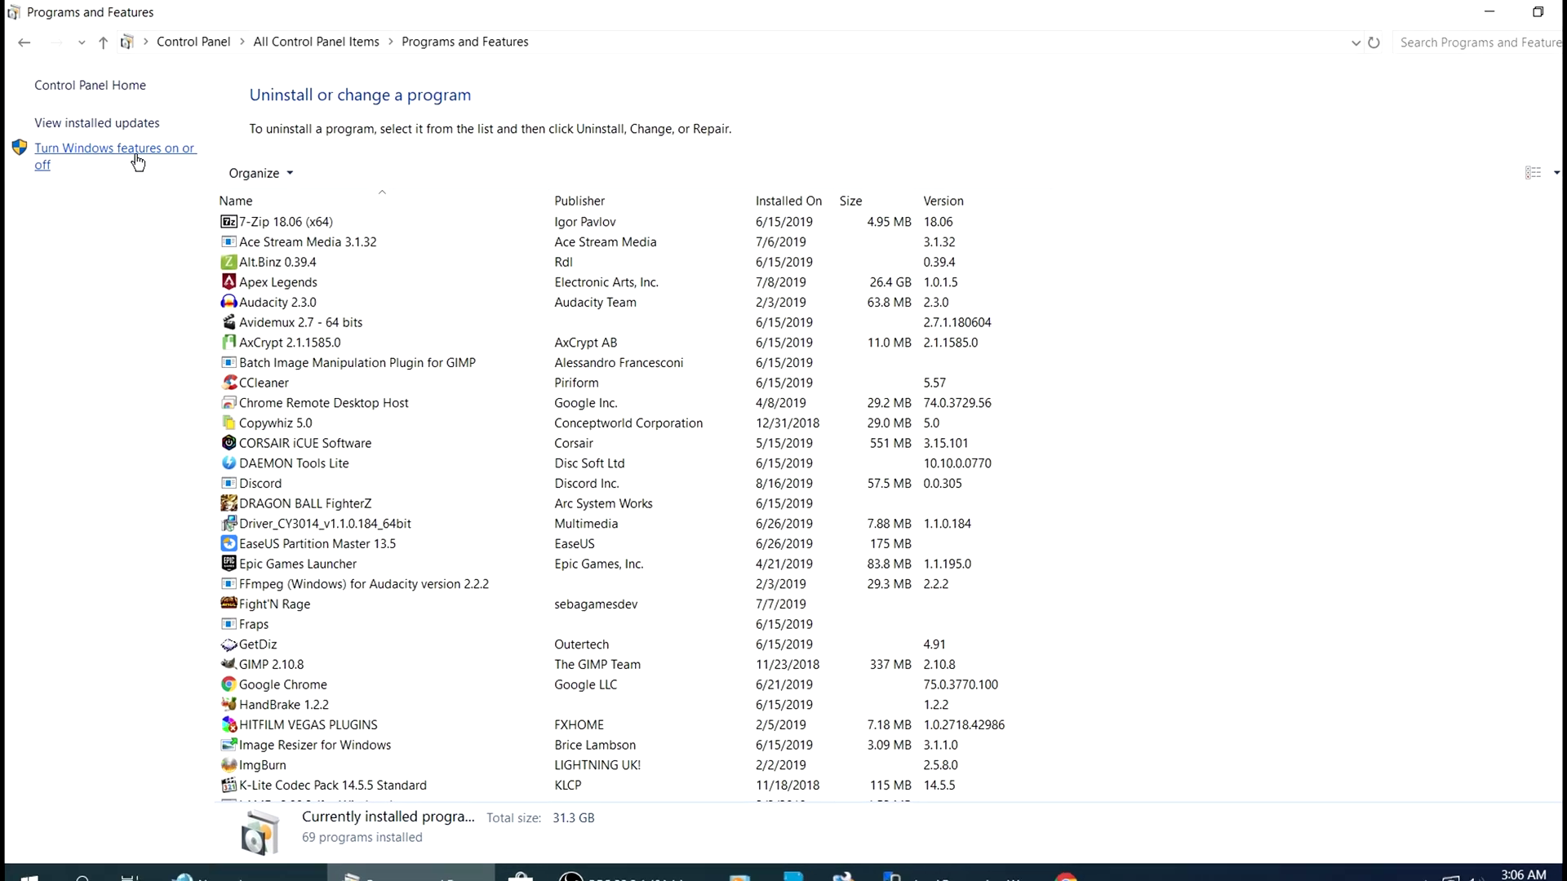
click(146, 169)
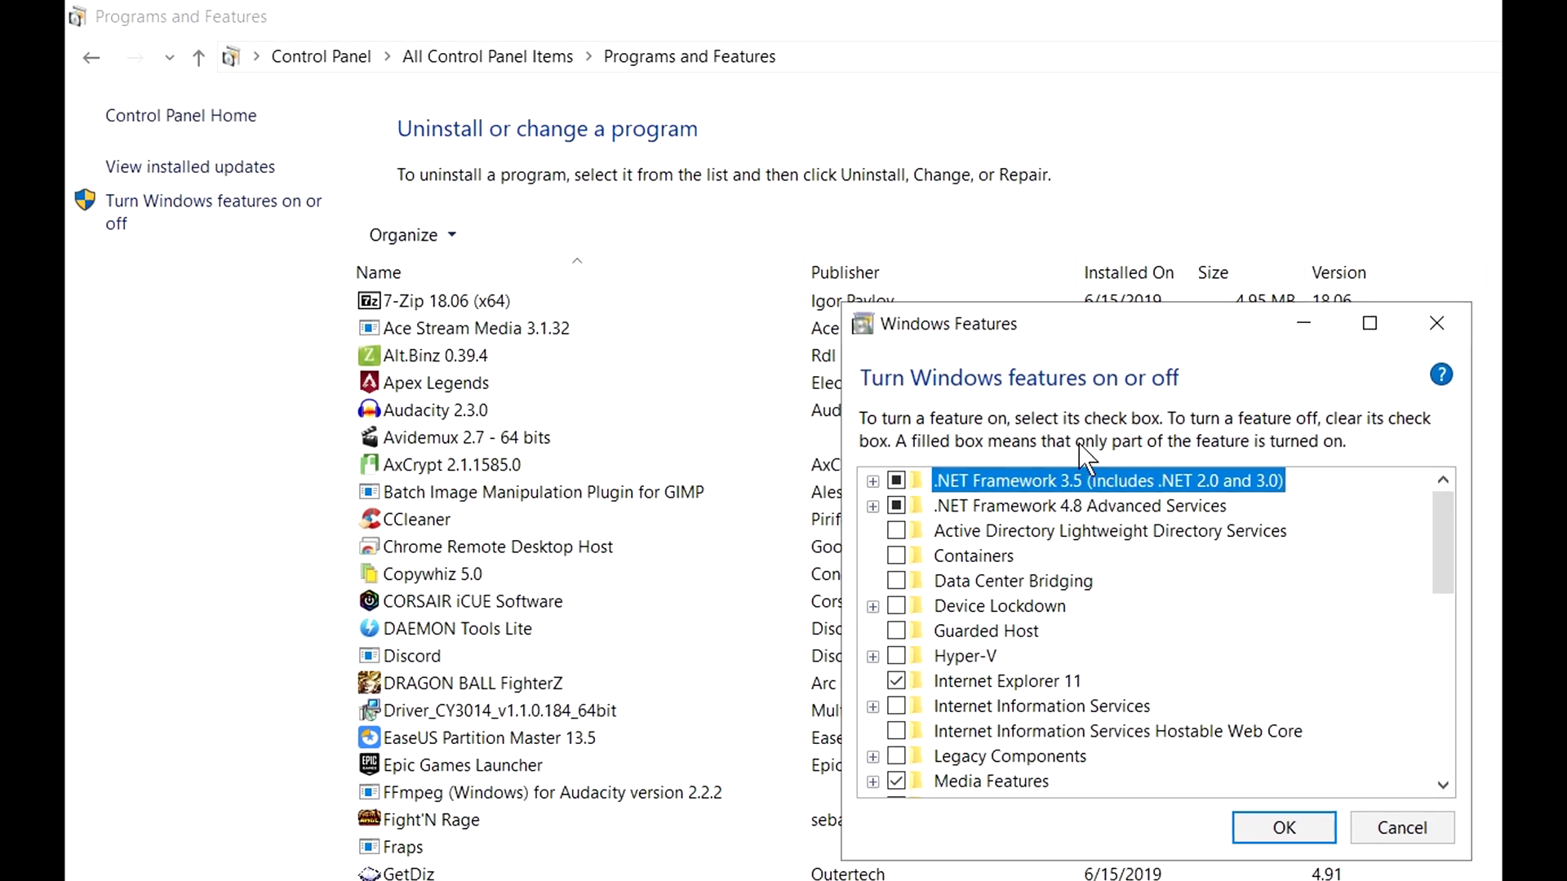
Tick SMB 1.0/CIFS File Sharing Support in Windows Features and close the dialog.
scroll(963, 601, down, 4)
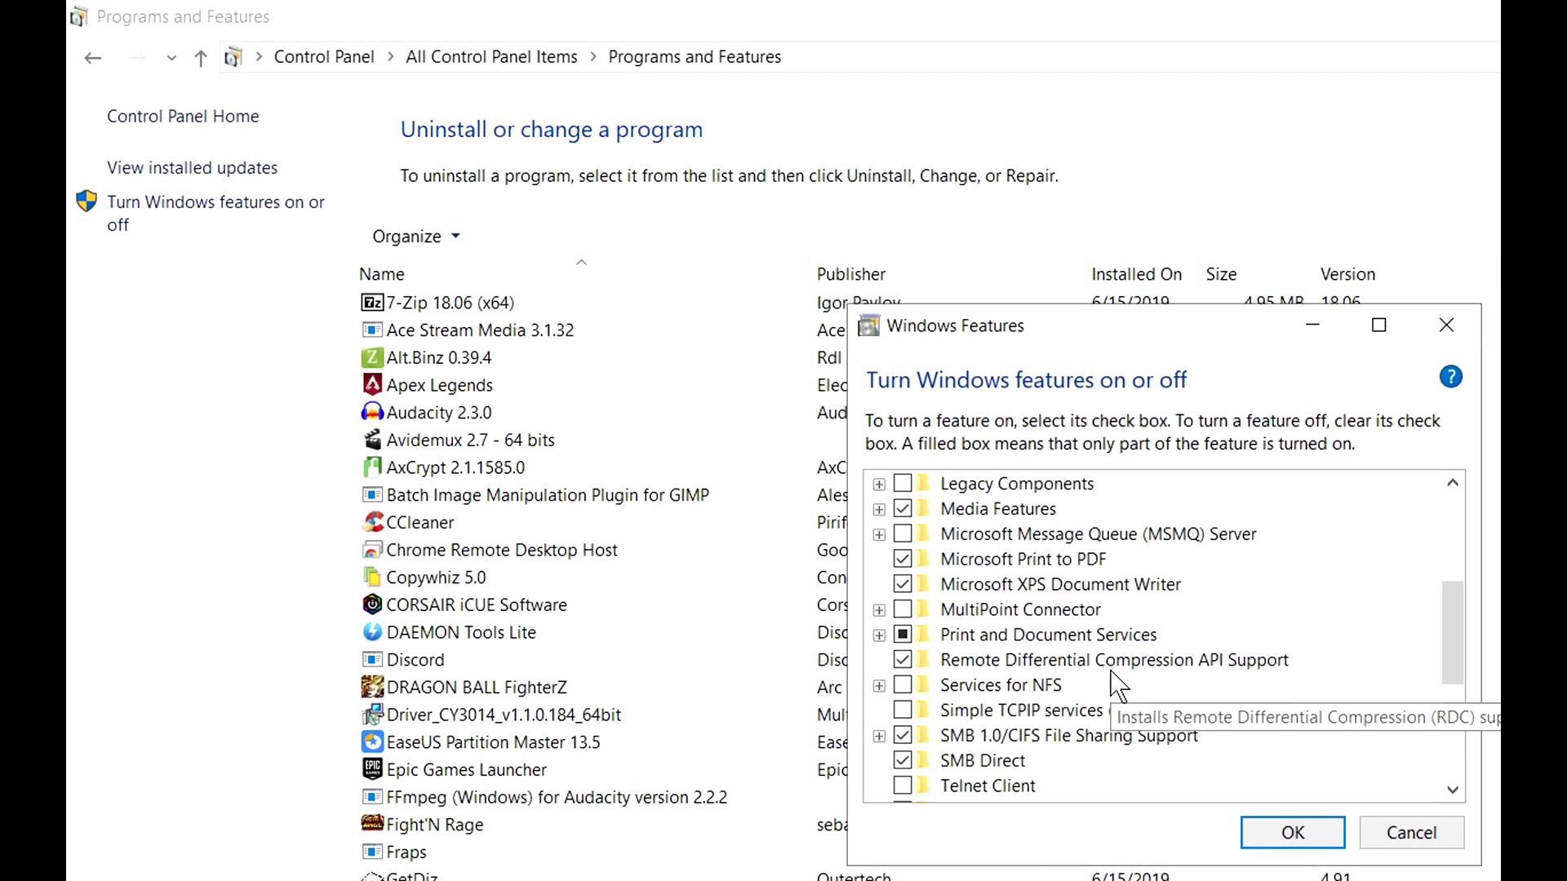
click(968, 737)
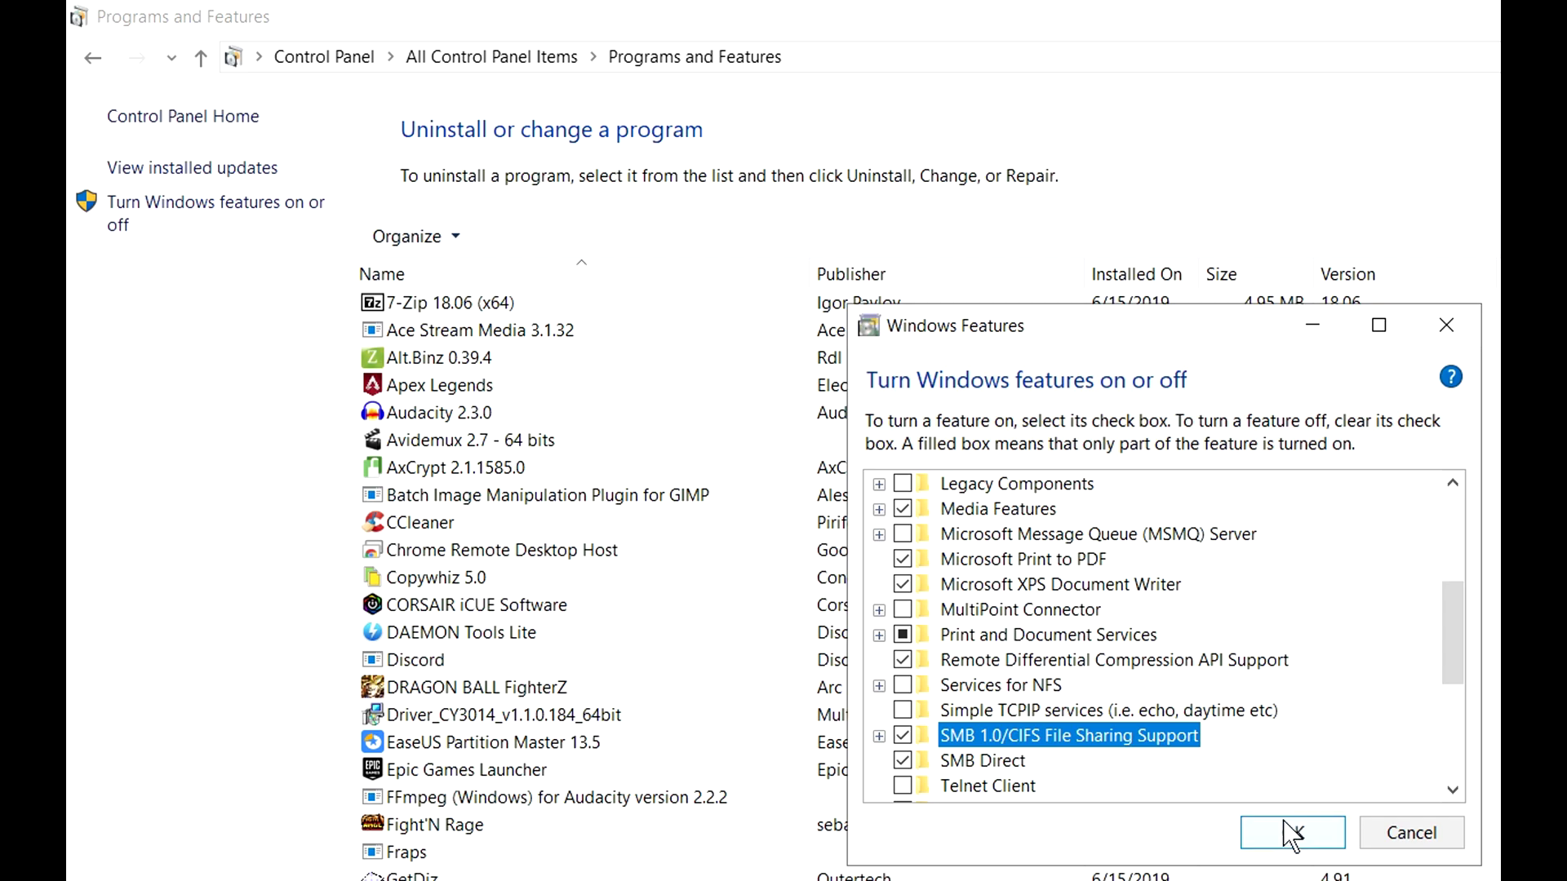
click(1399, 840)
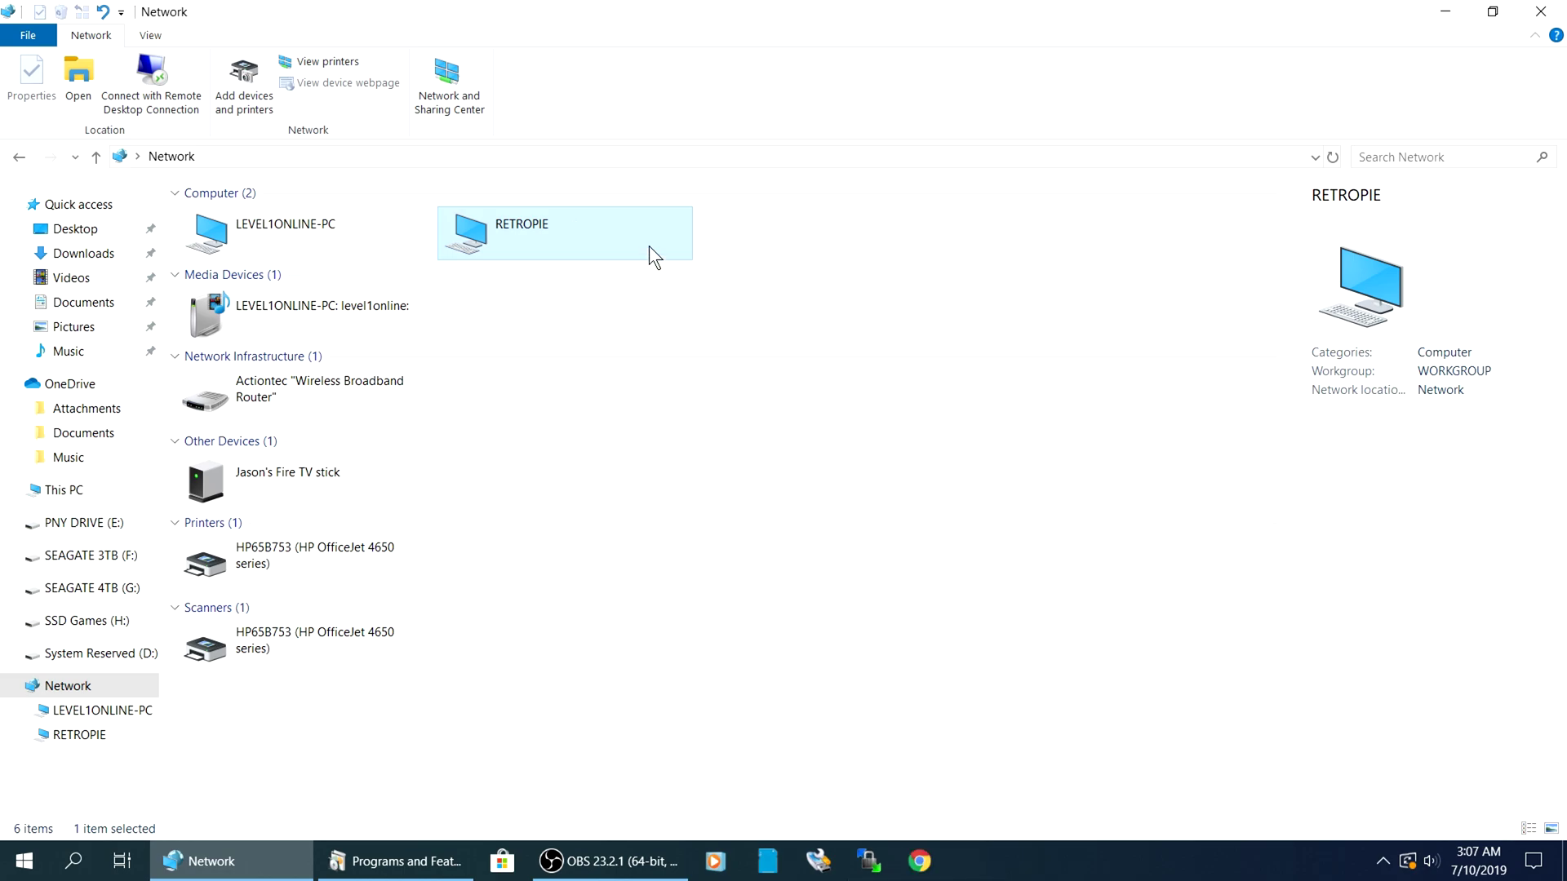
Launch WinSCP from the taskbar.
click(865, 859)
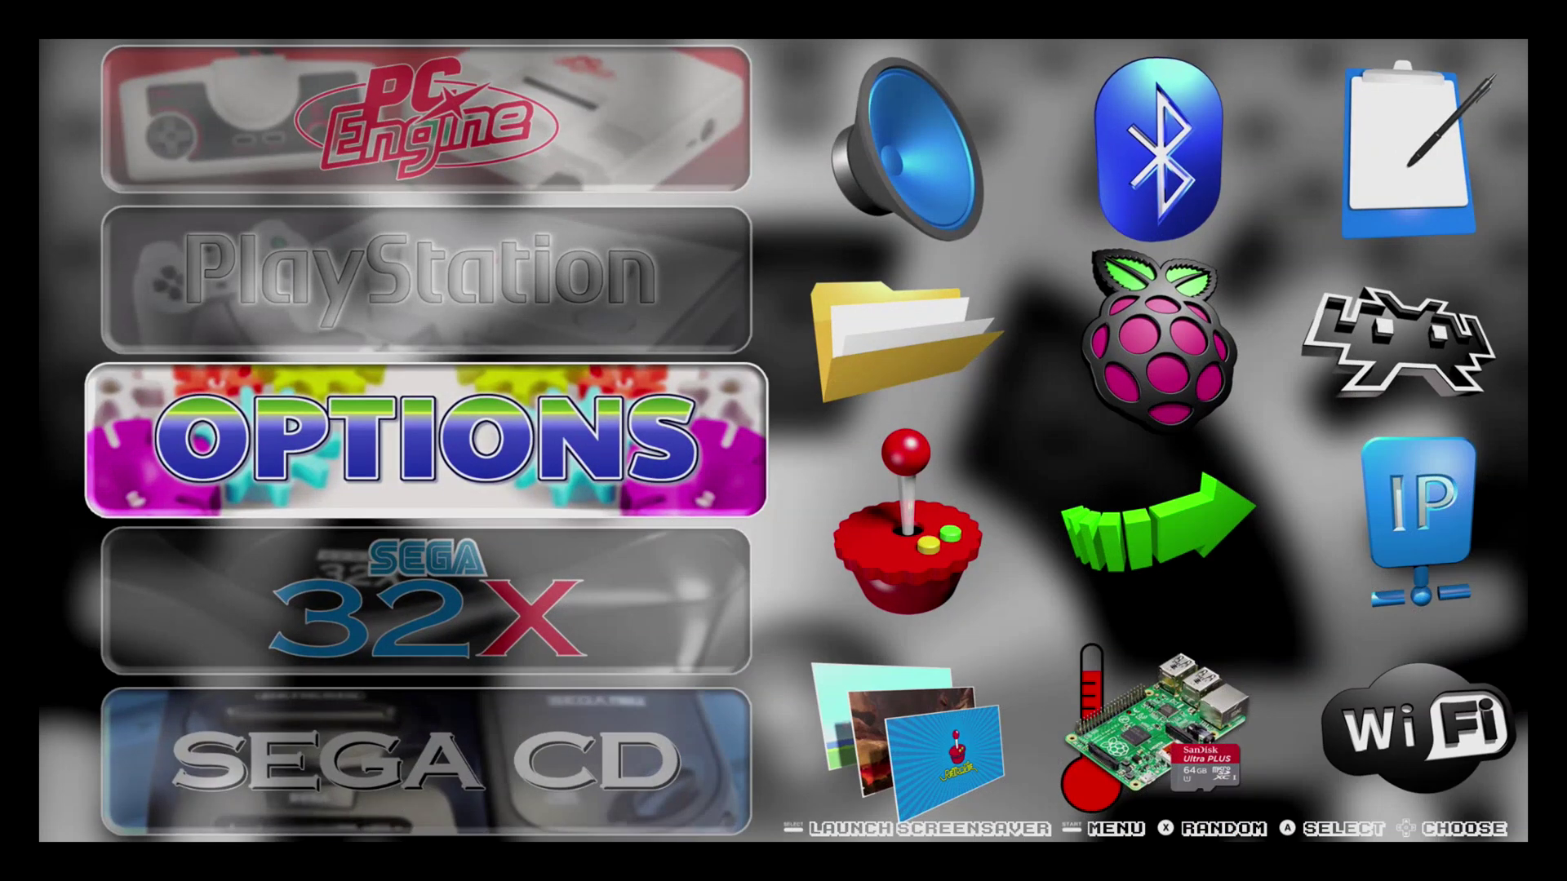
Choose SHOW IP in the RetroPie options to display the Pi's IP address.
key(Return)
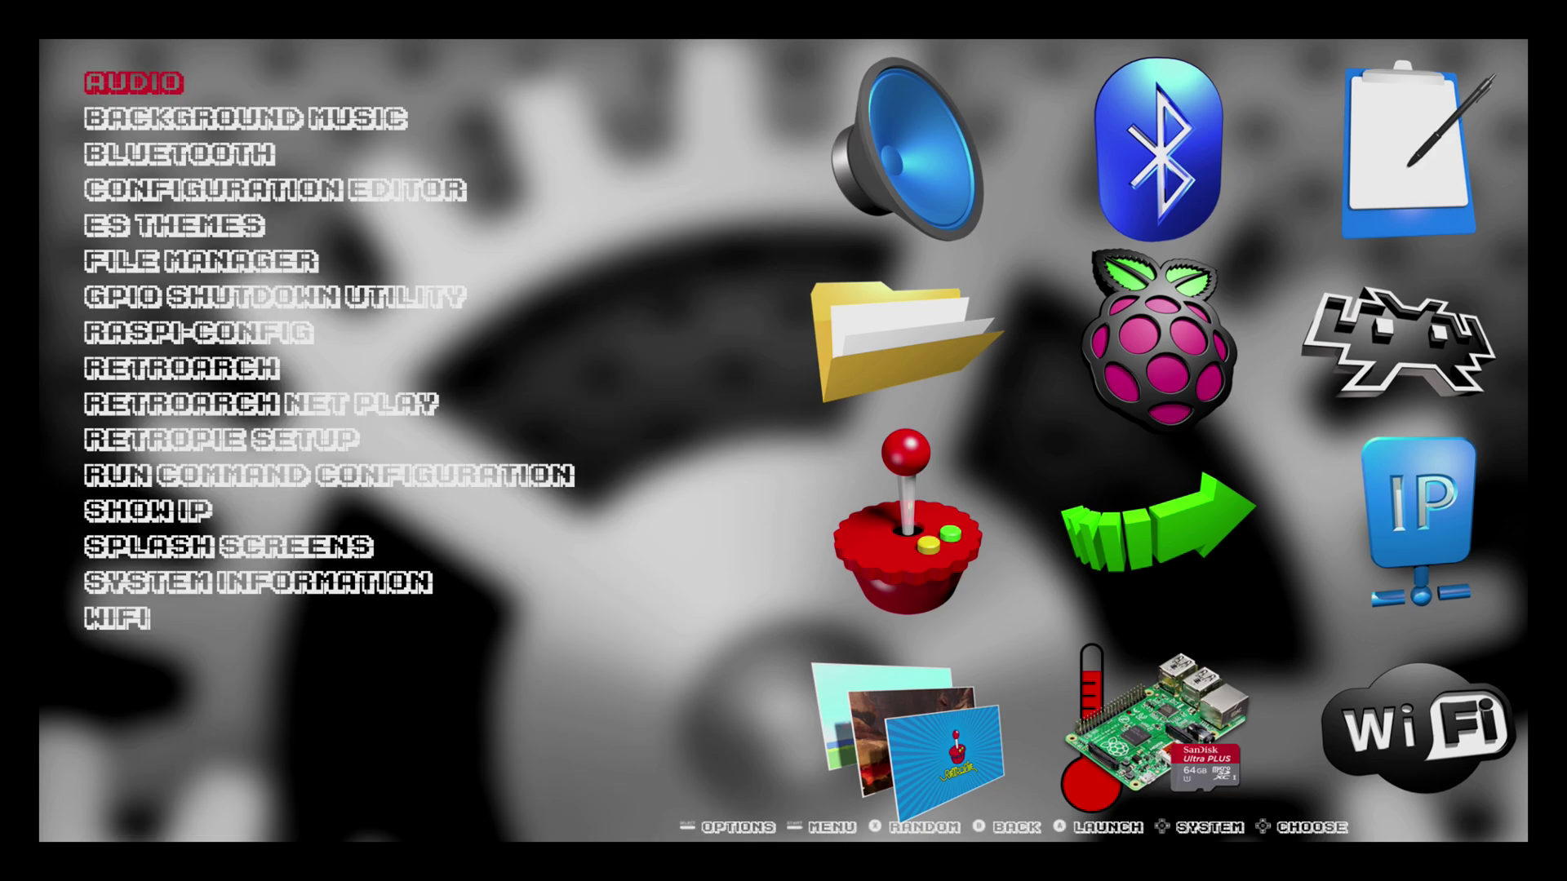
key(Return)
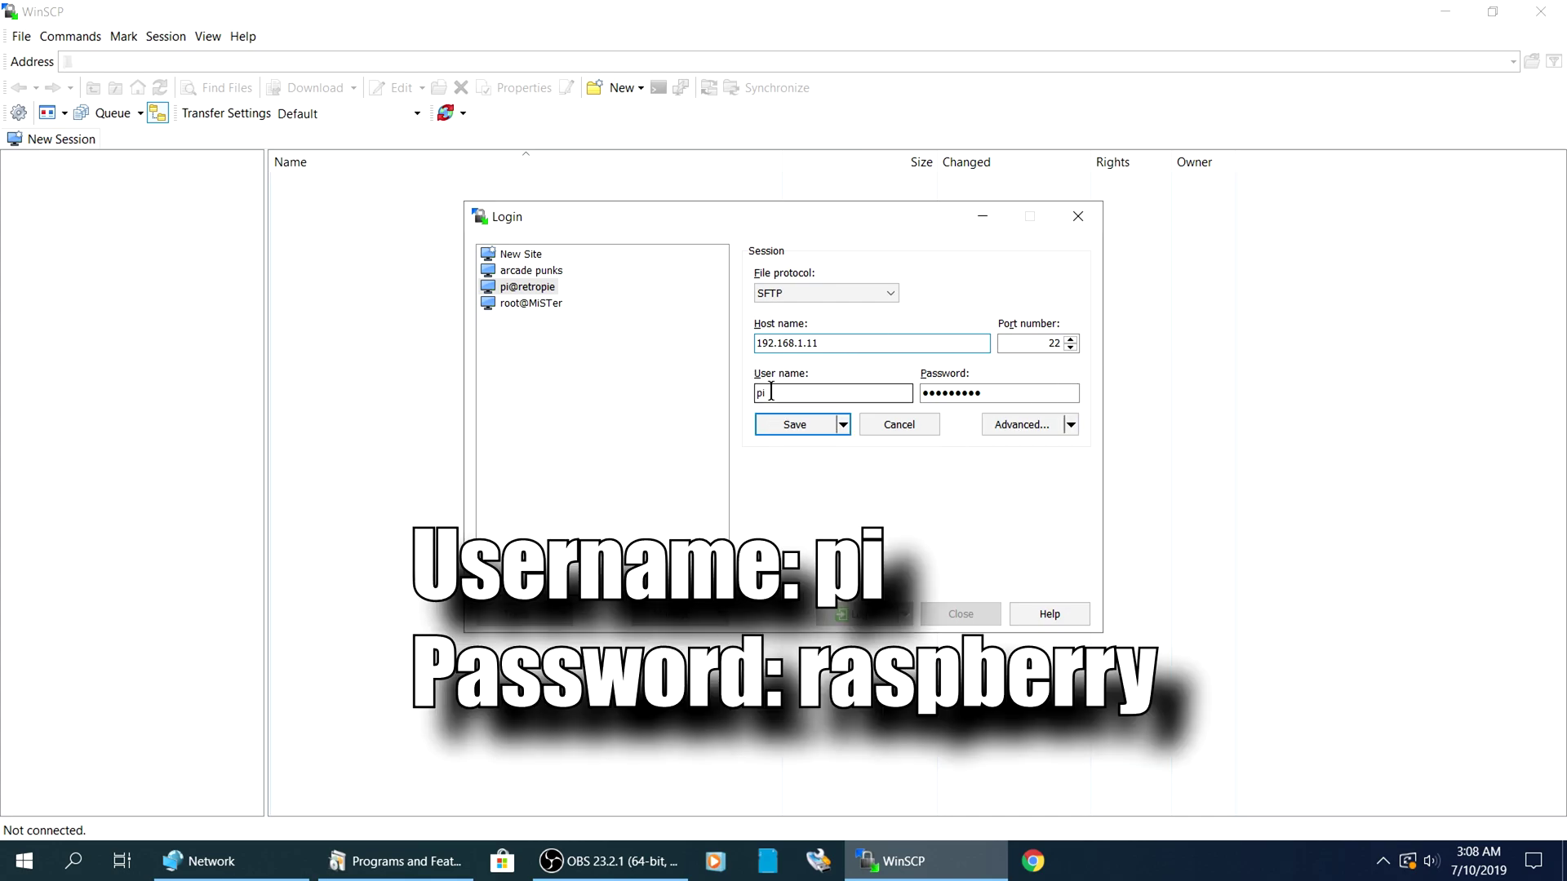
Log in to pi@retropie and browse to /opt/retropie/configs/all/emulationstation/themes.
click(849, 628)
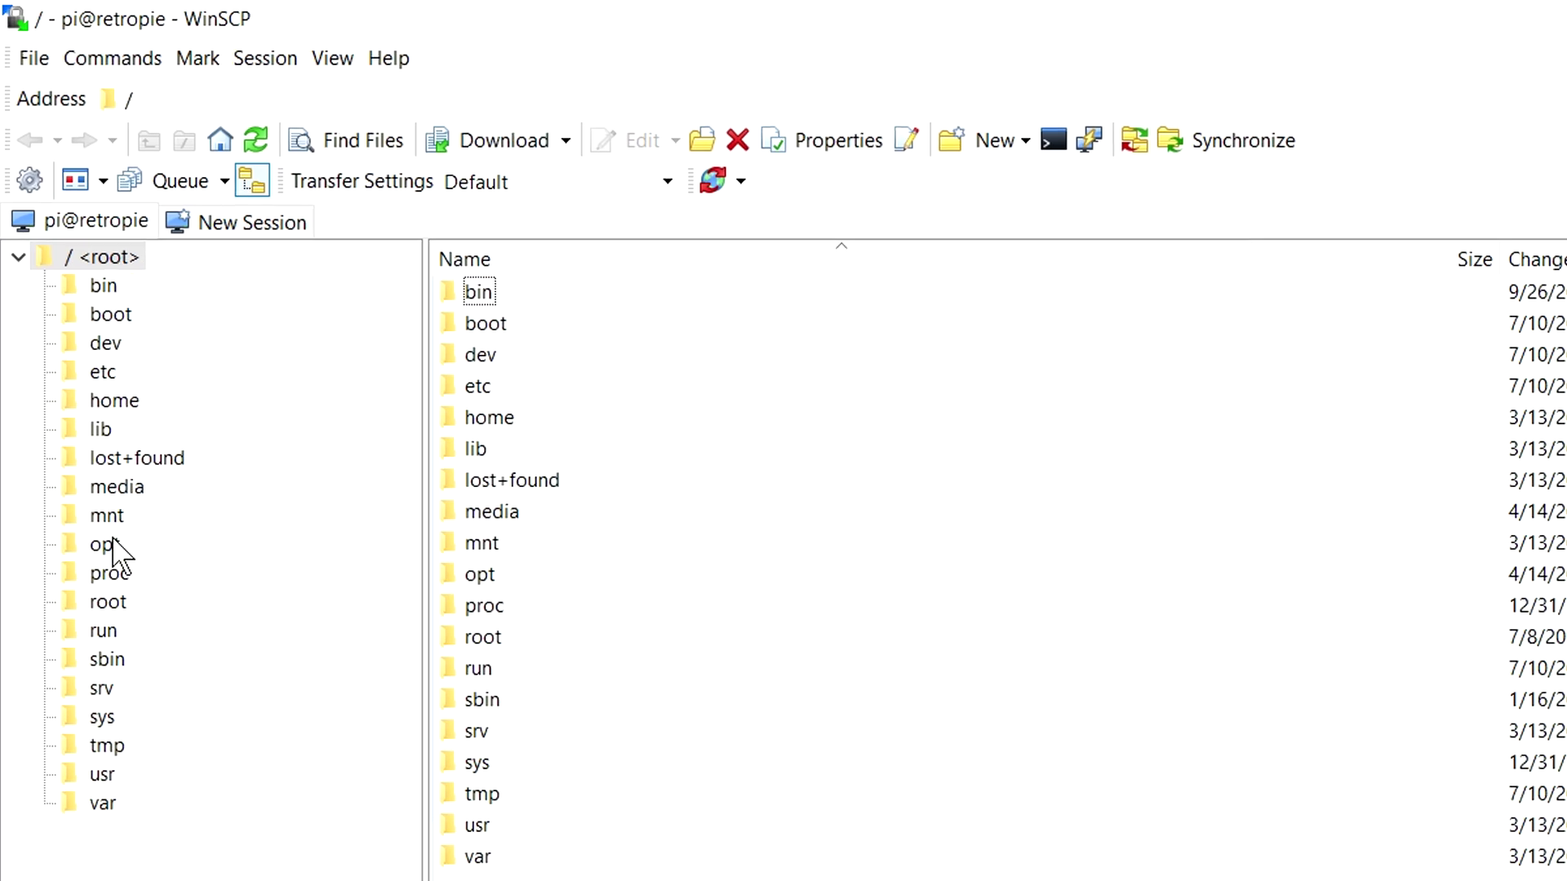
click(110, 545)
click(521, 301)
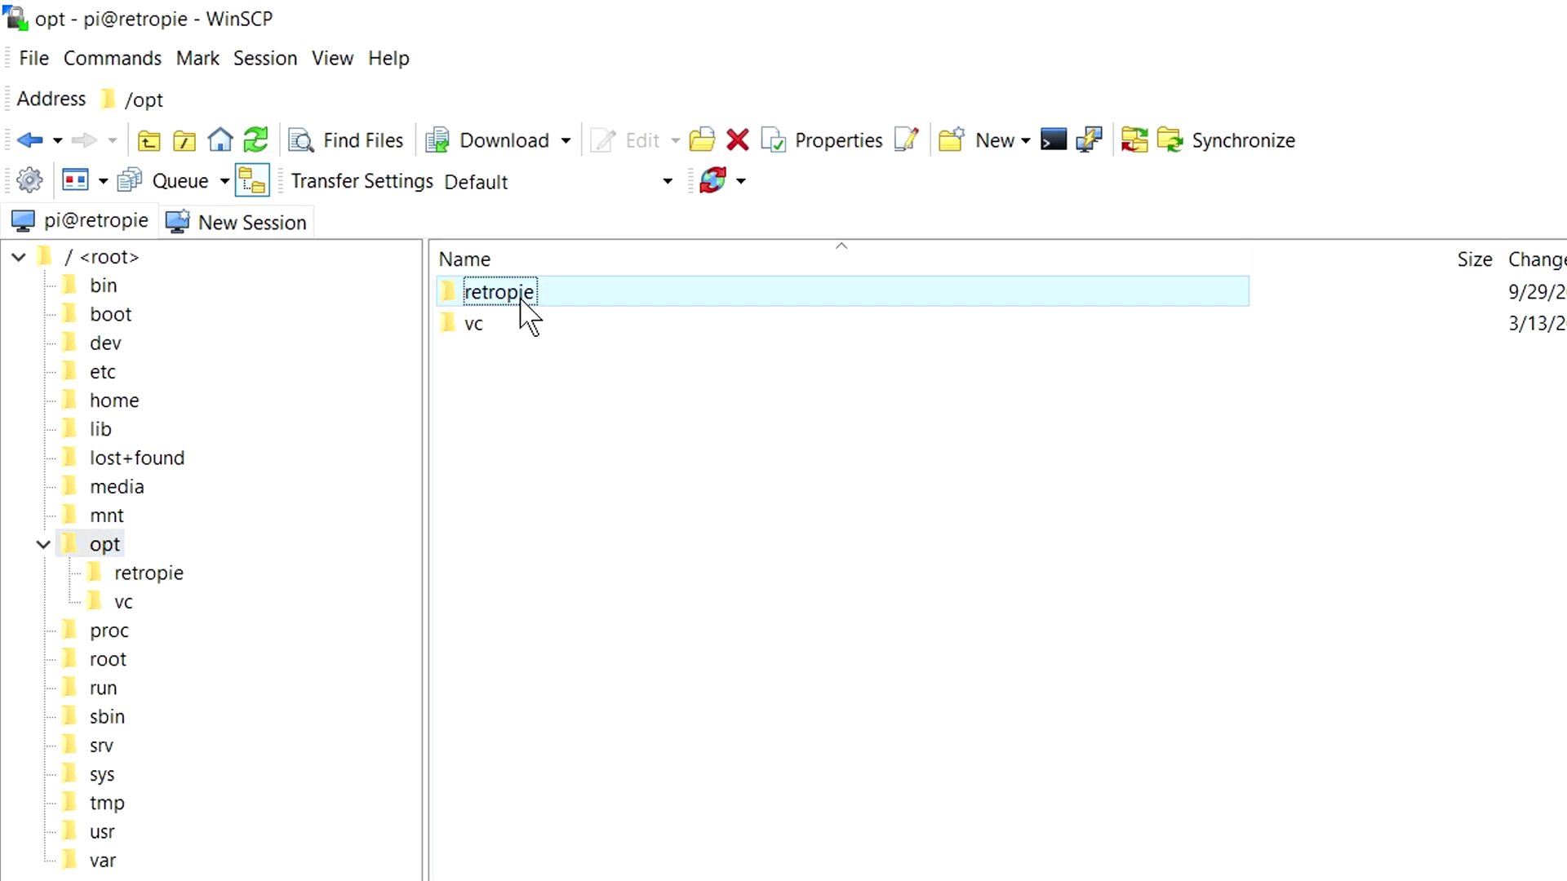
double_click(521, 300)
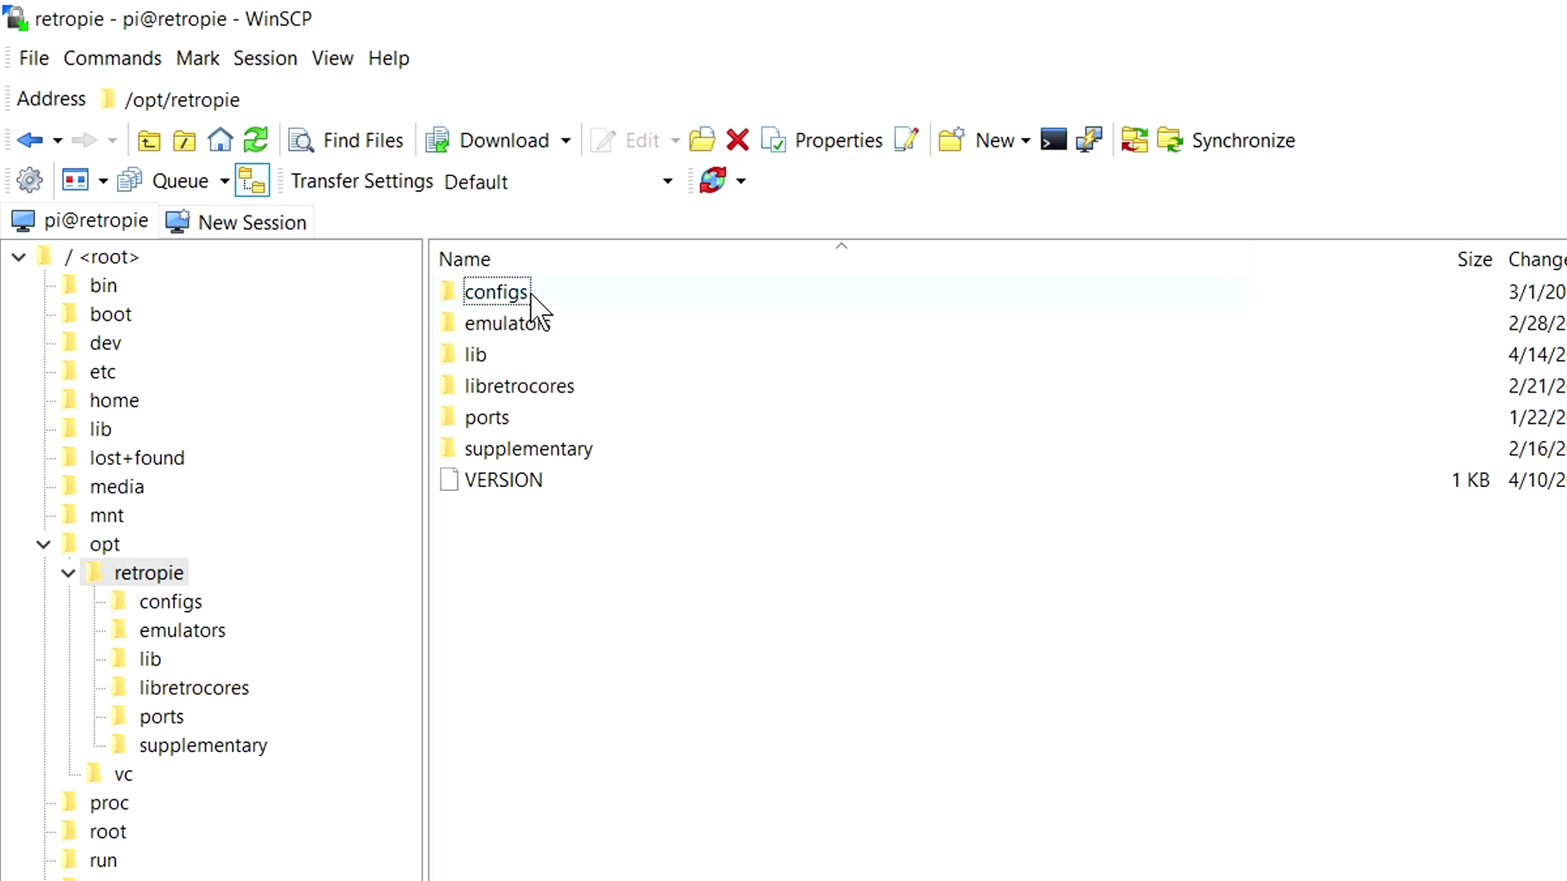
double_click(531, 296)
double_click(493, 449)
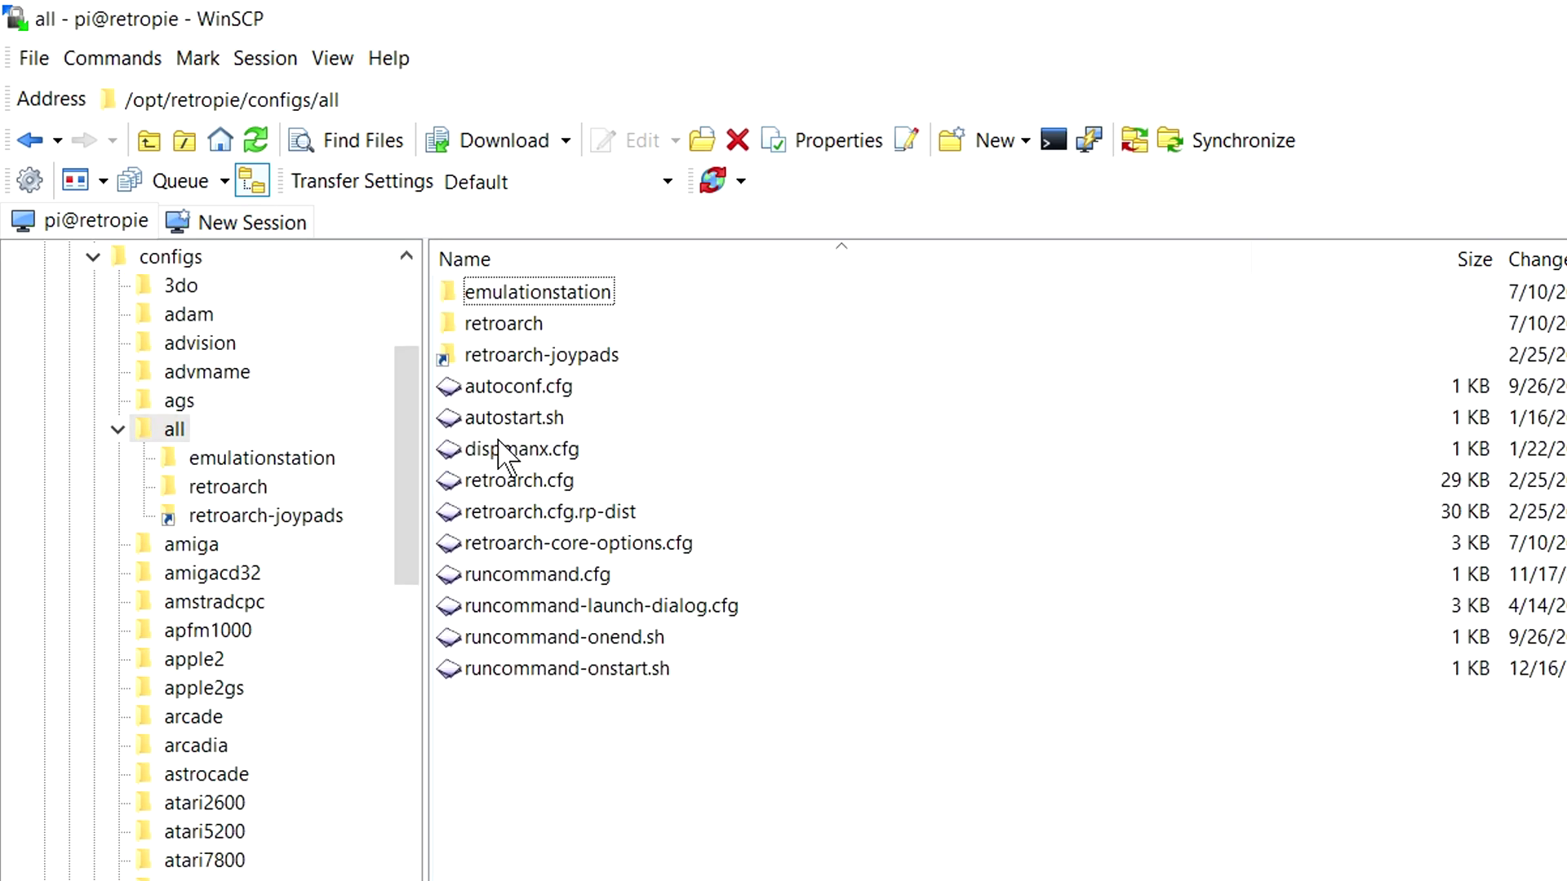
double_click(572, 304)
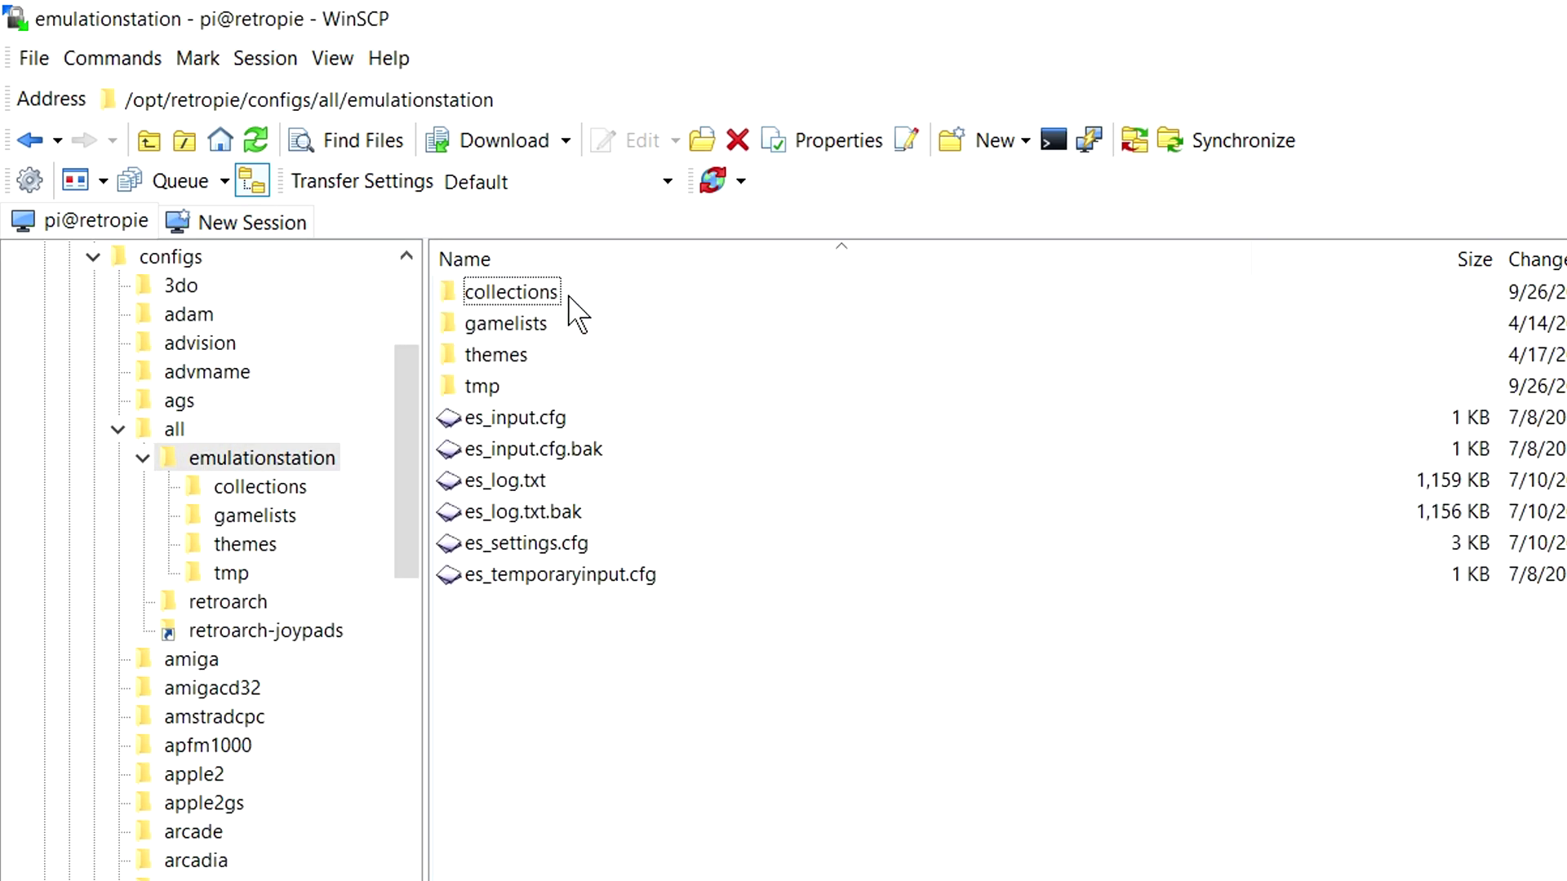
double_click(497, 355)
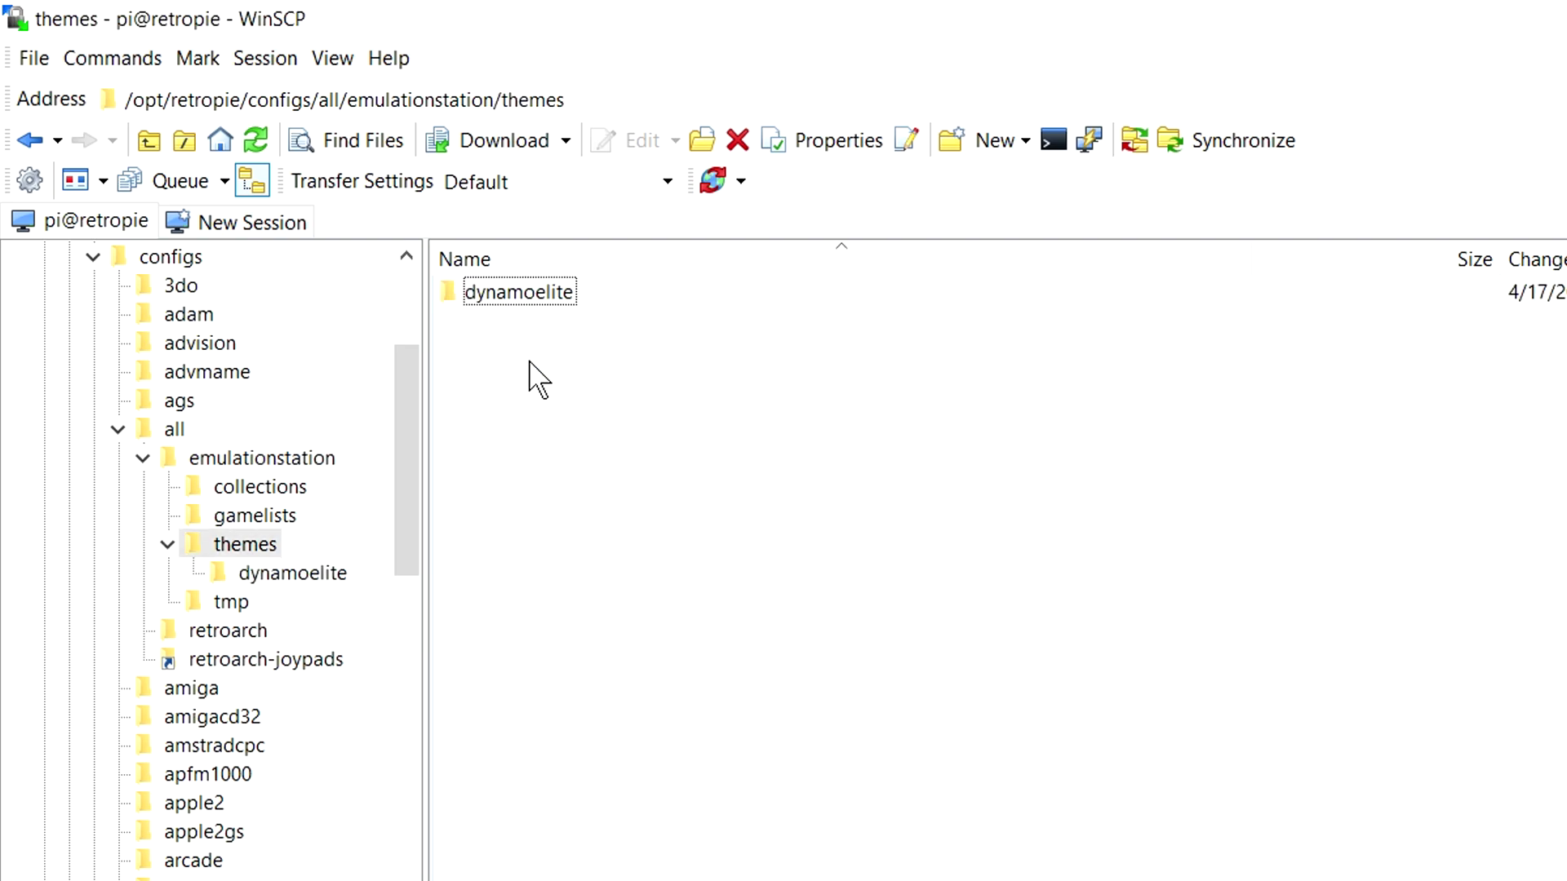
Download the dynamoelite theme folder to the Desktop.
right_click(524, 301)
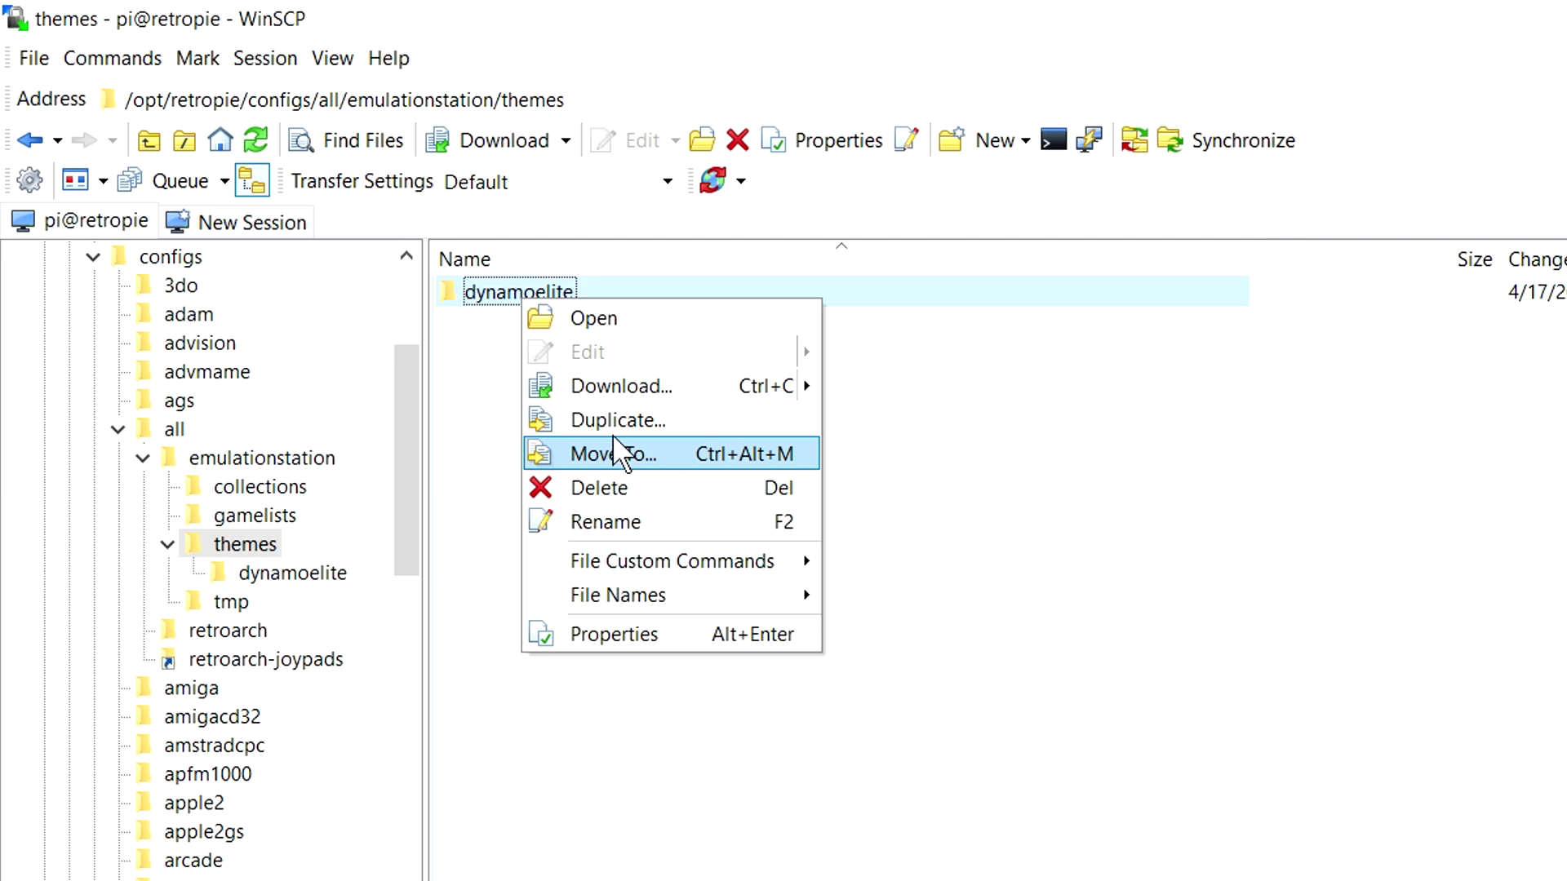
mouse_move(632, 387)
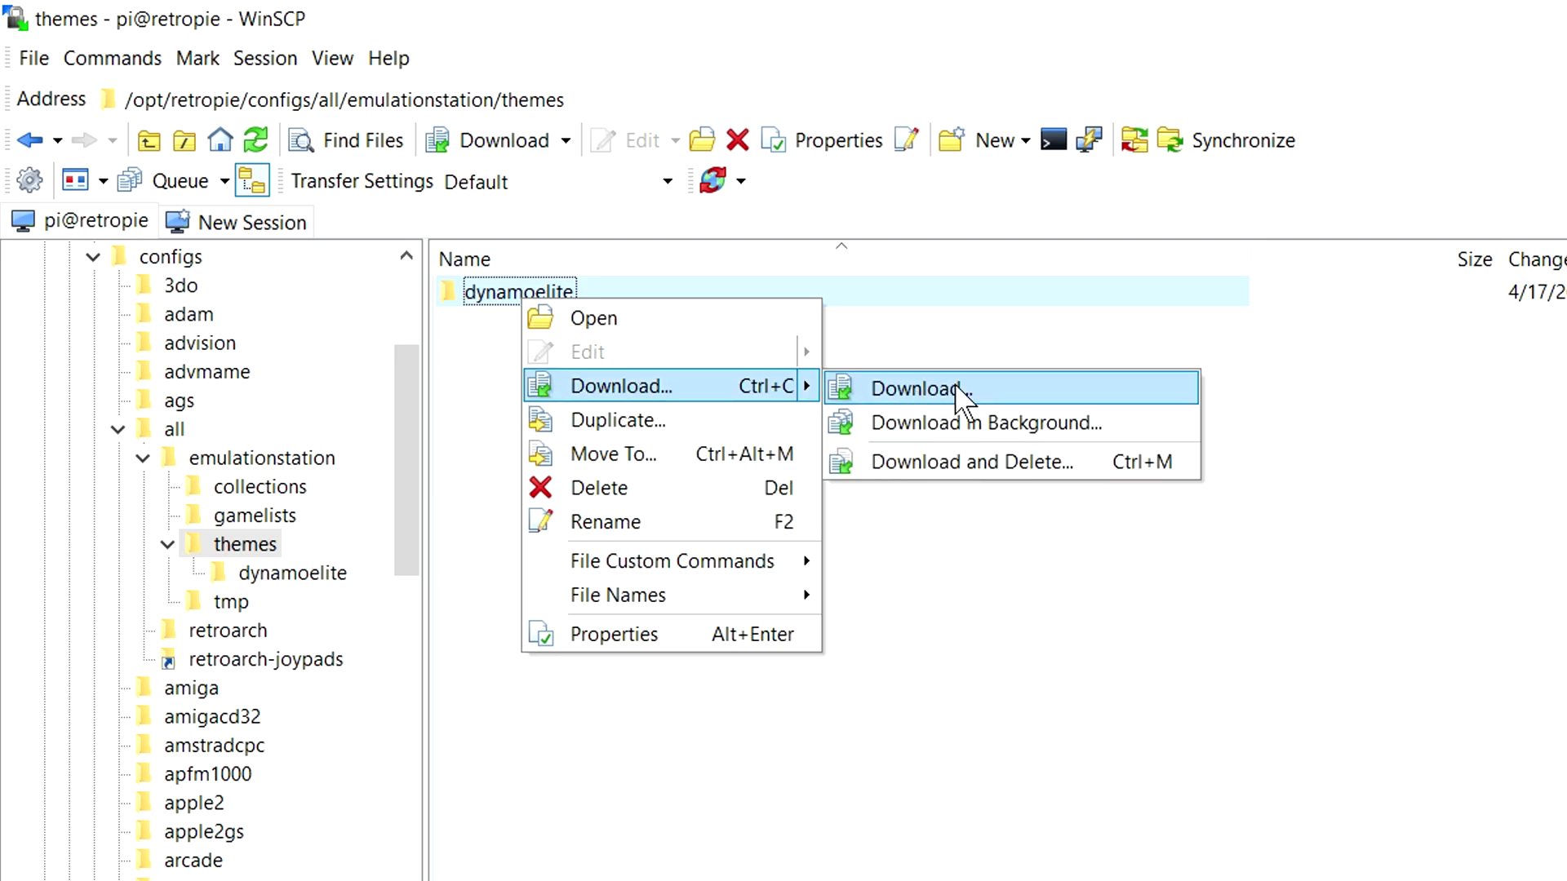
click(914, 389)
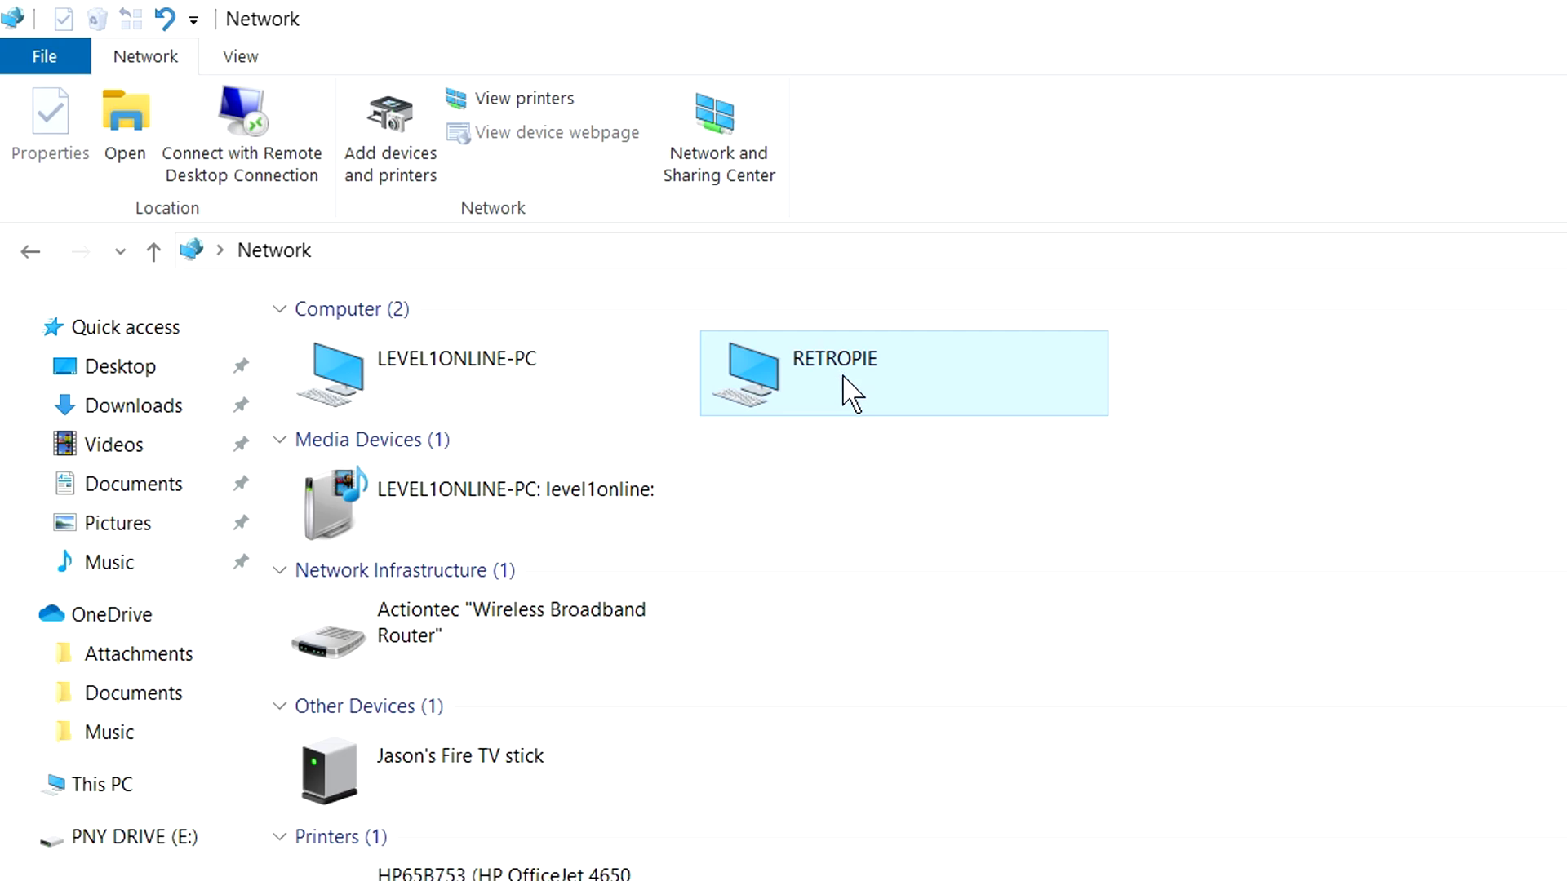
Browse RETROPIE's configs > all > emulationstation > themes and open the dynamoelite folder.
double_click(848, 390)
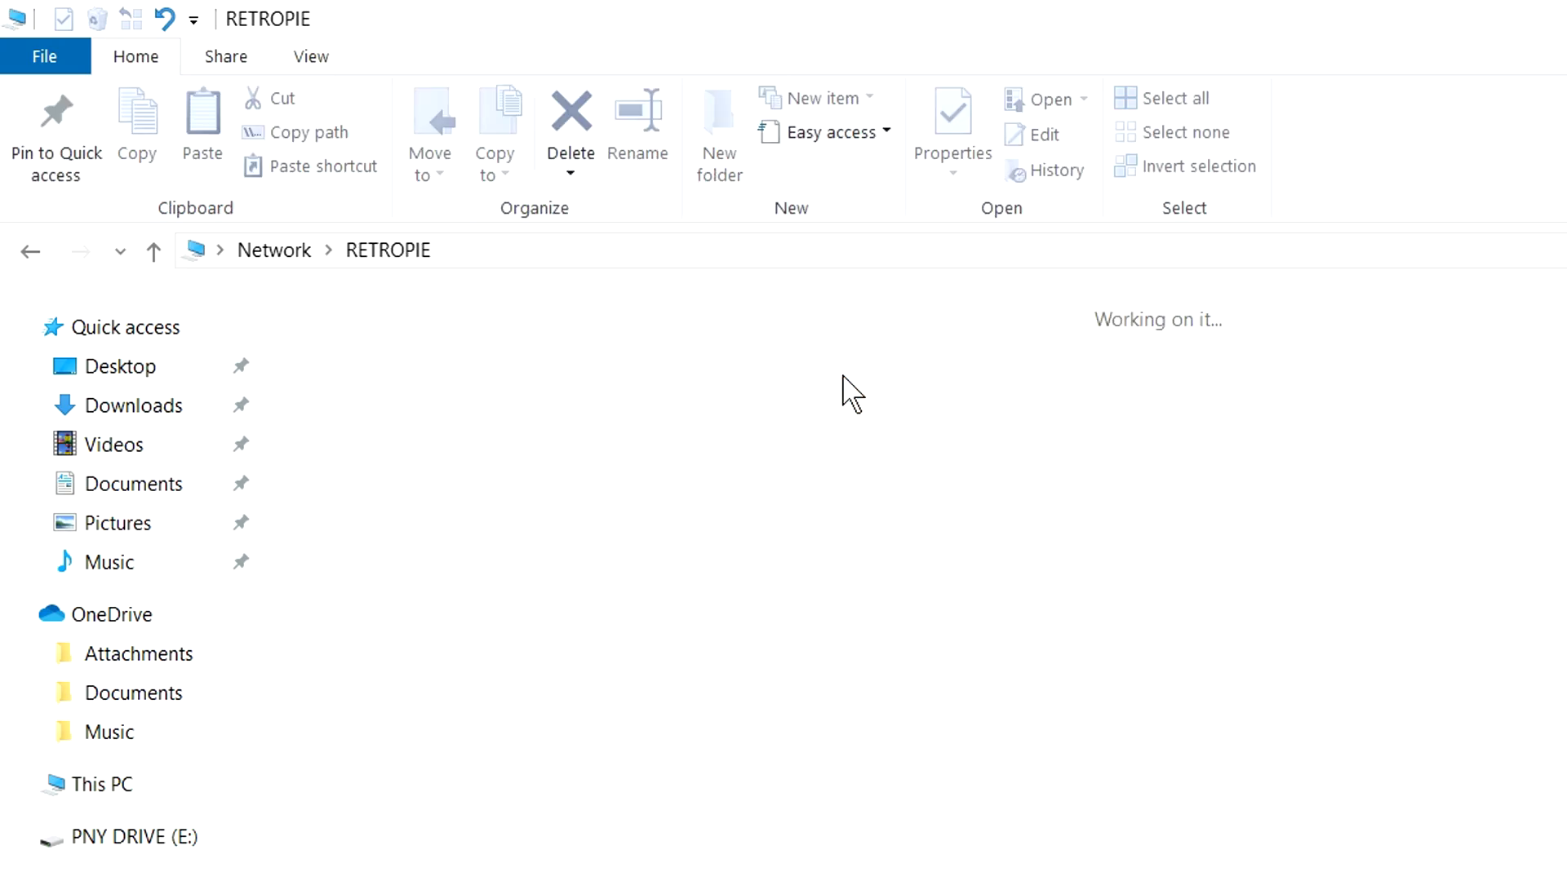
double_click(796, 397)
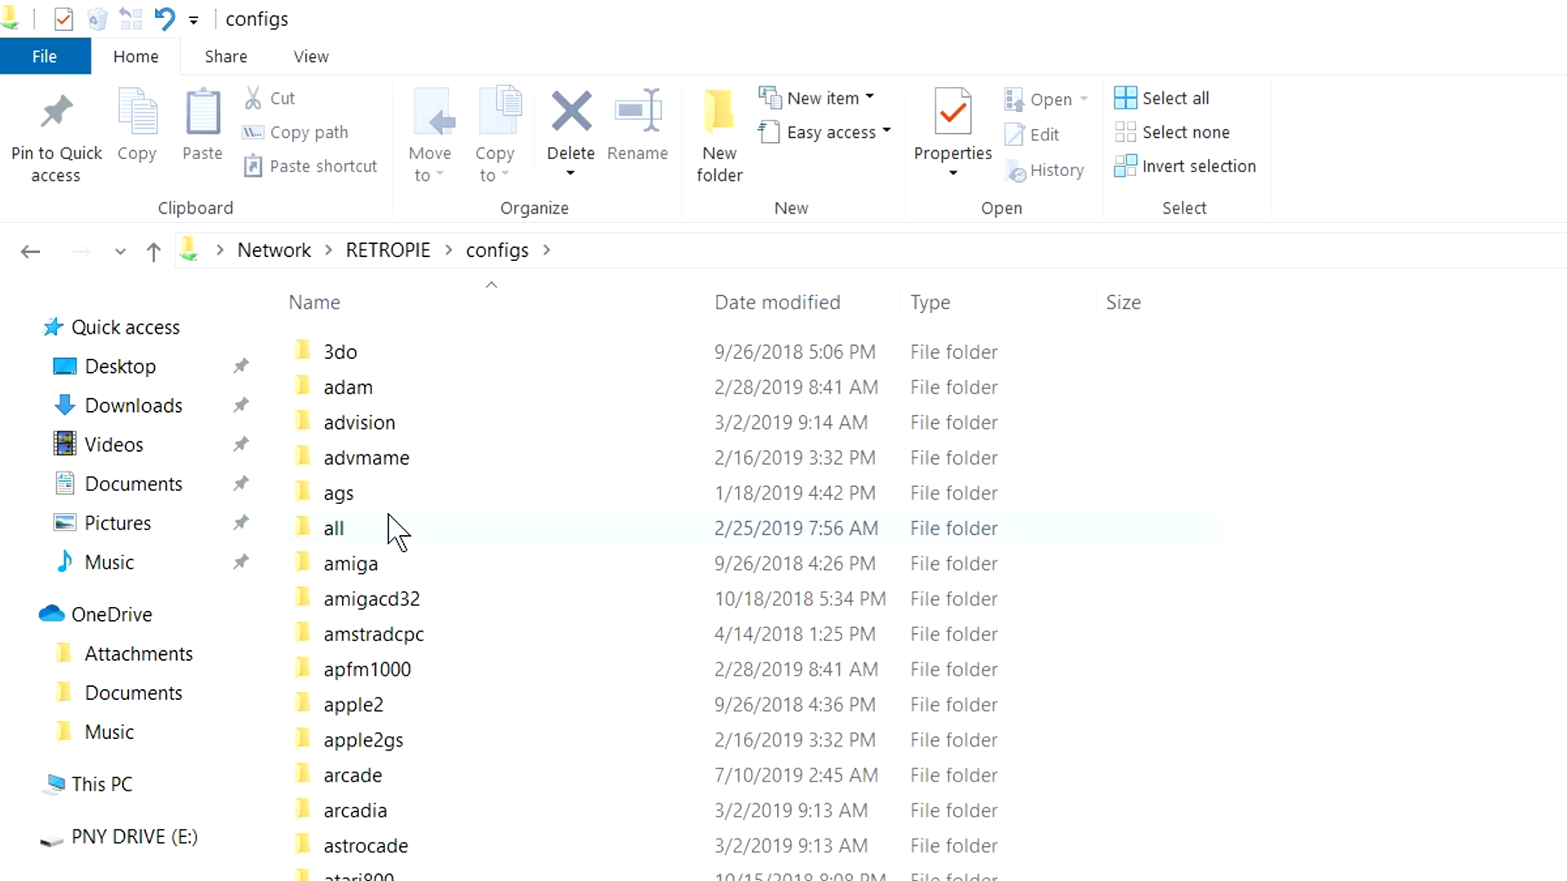
click(380, 535)
double_click(381, 534)
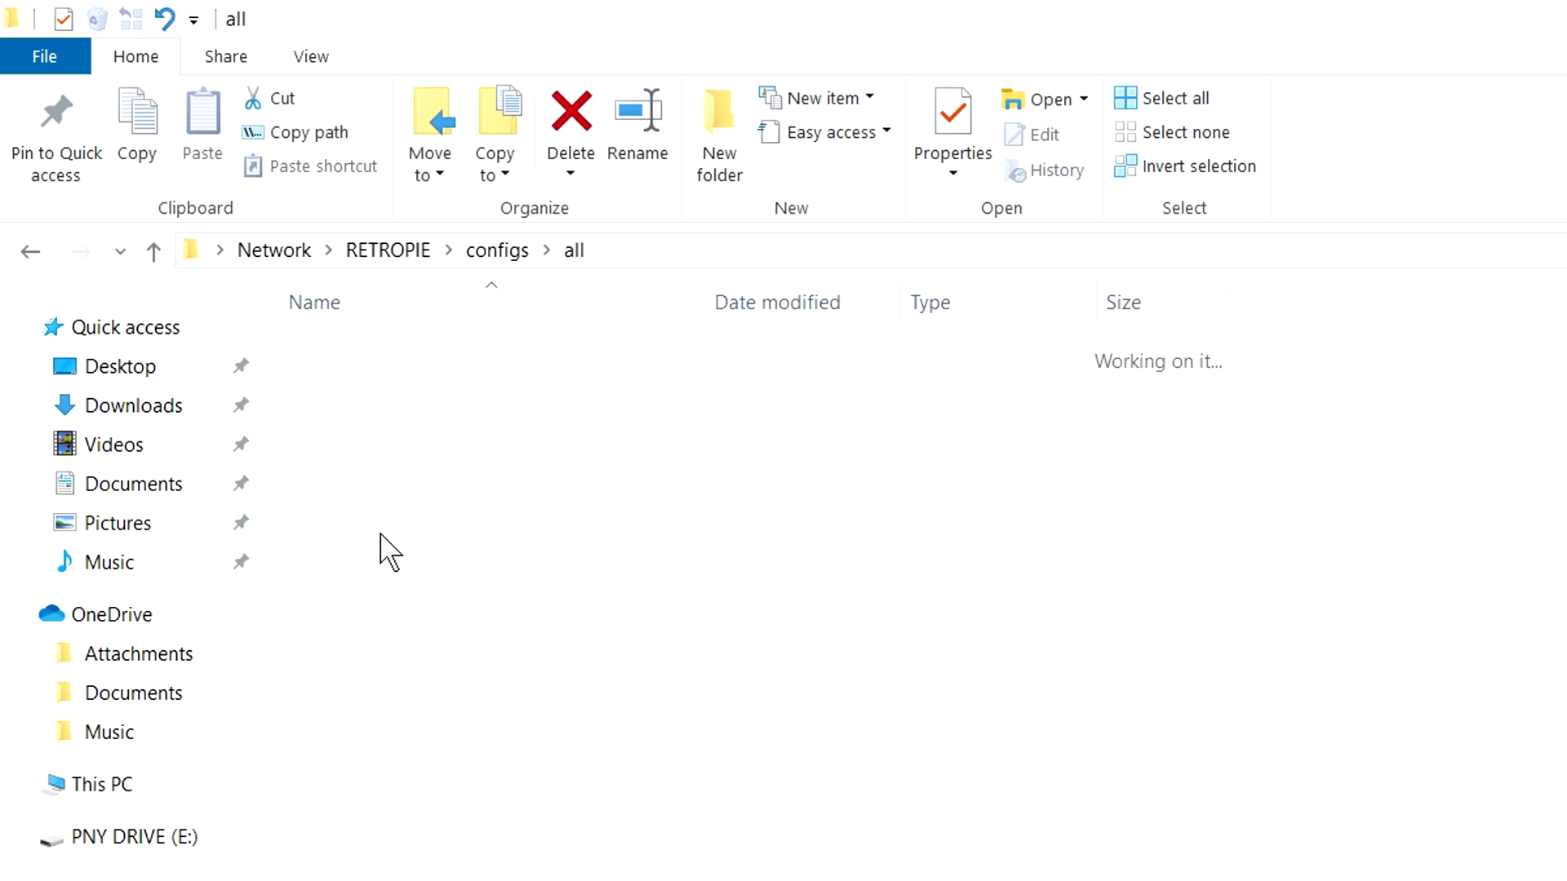
double_click(424, 351)
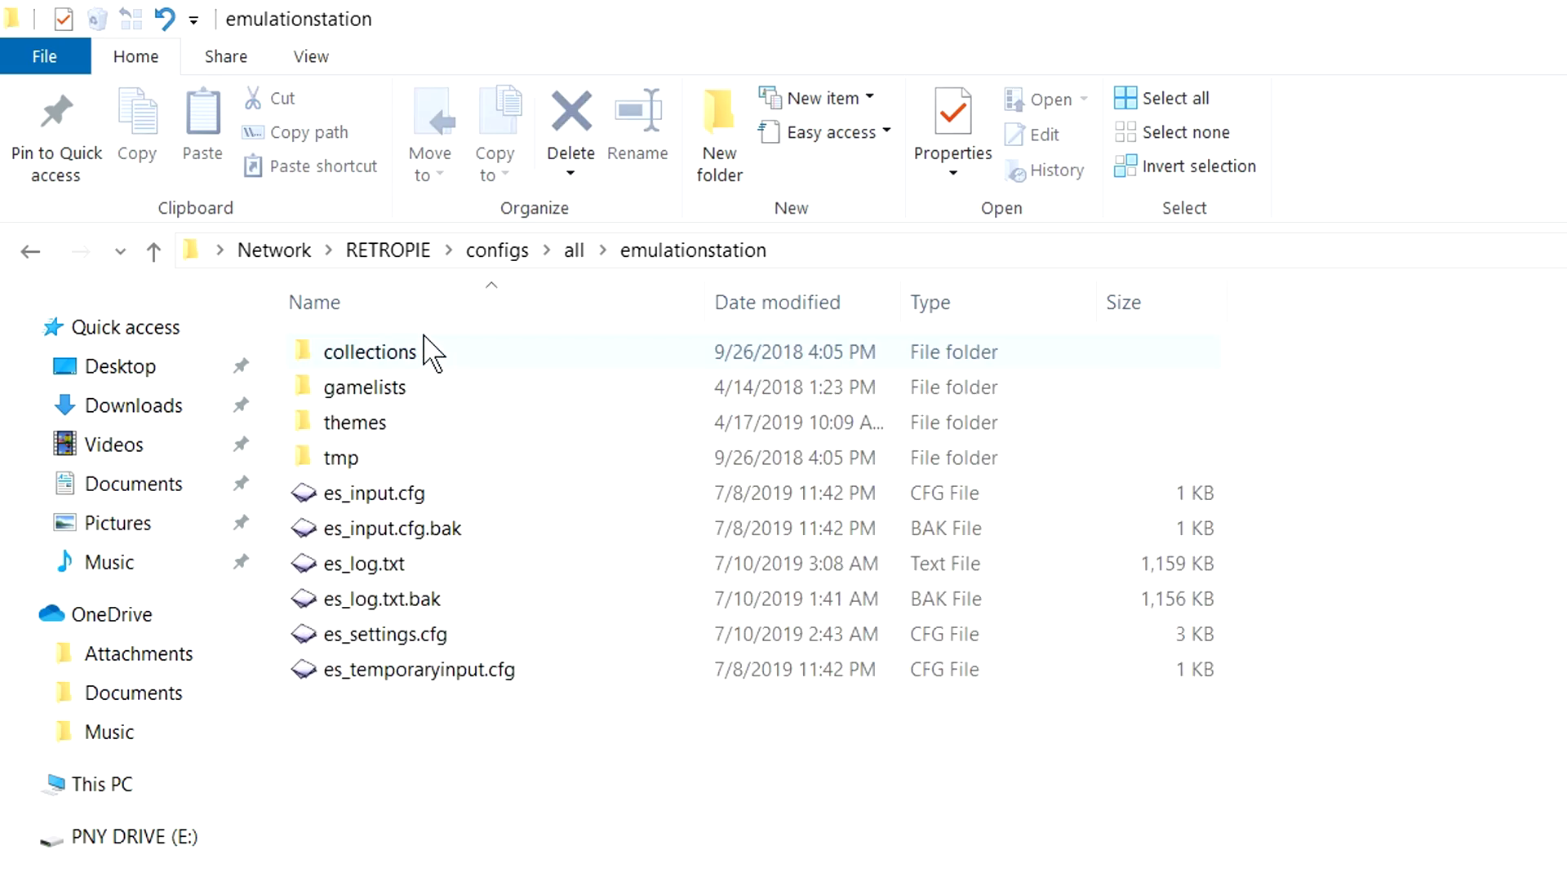
click(407, 423)
double_click(407, 422)
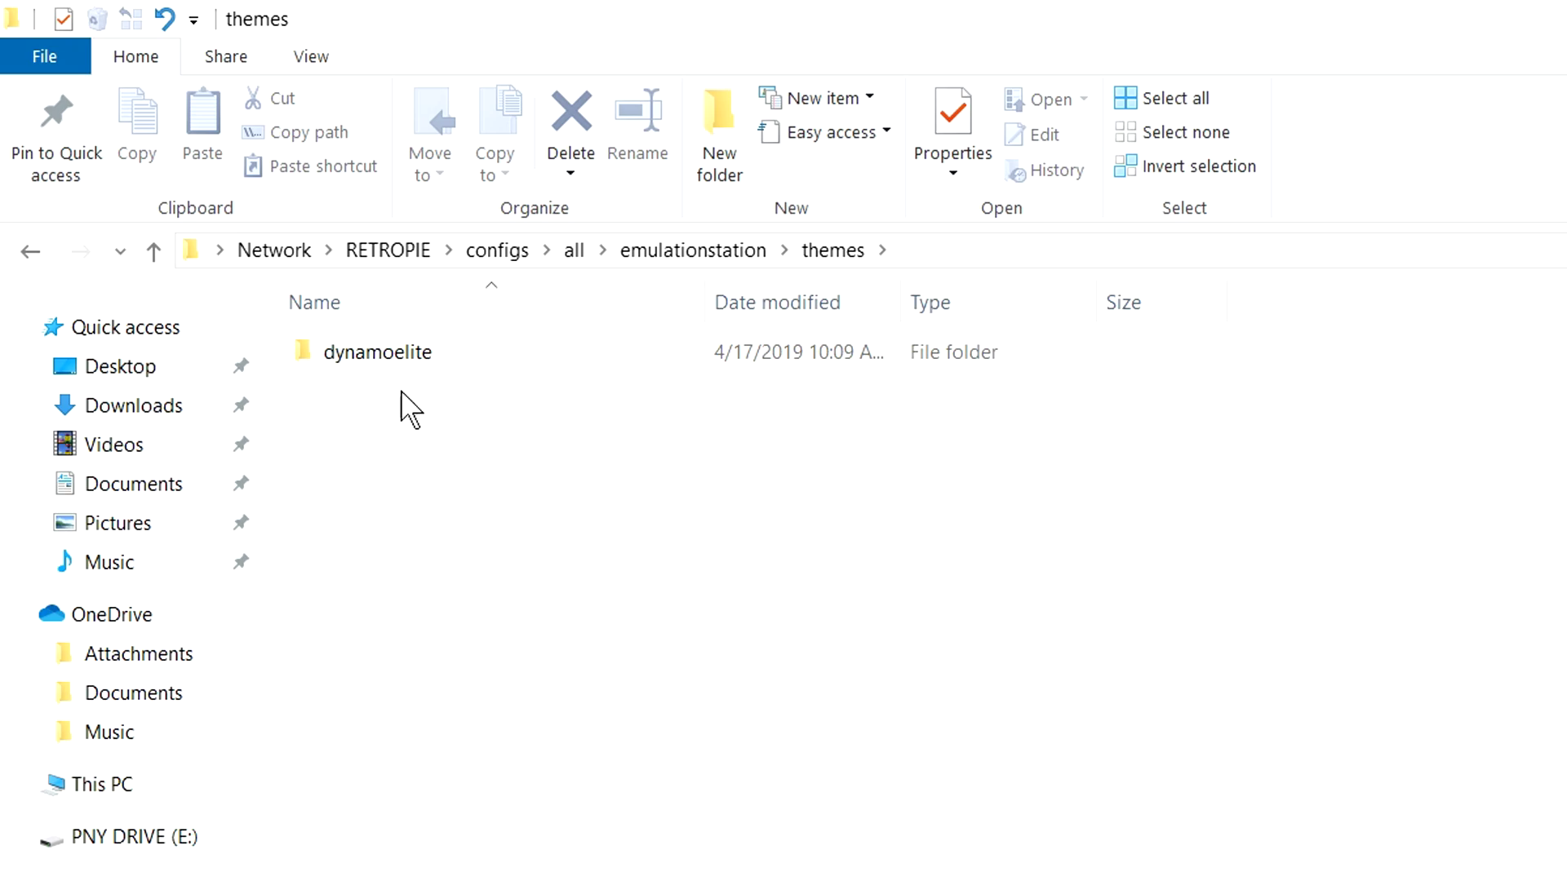
click(392, 359)
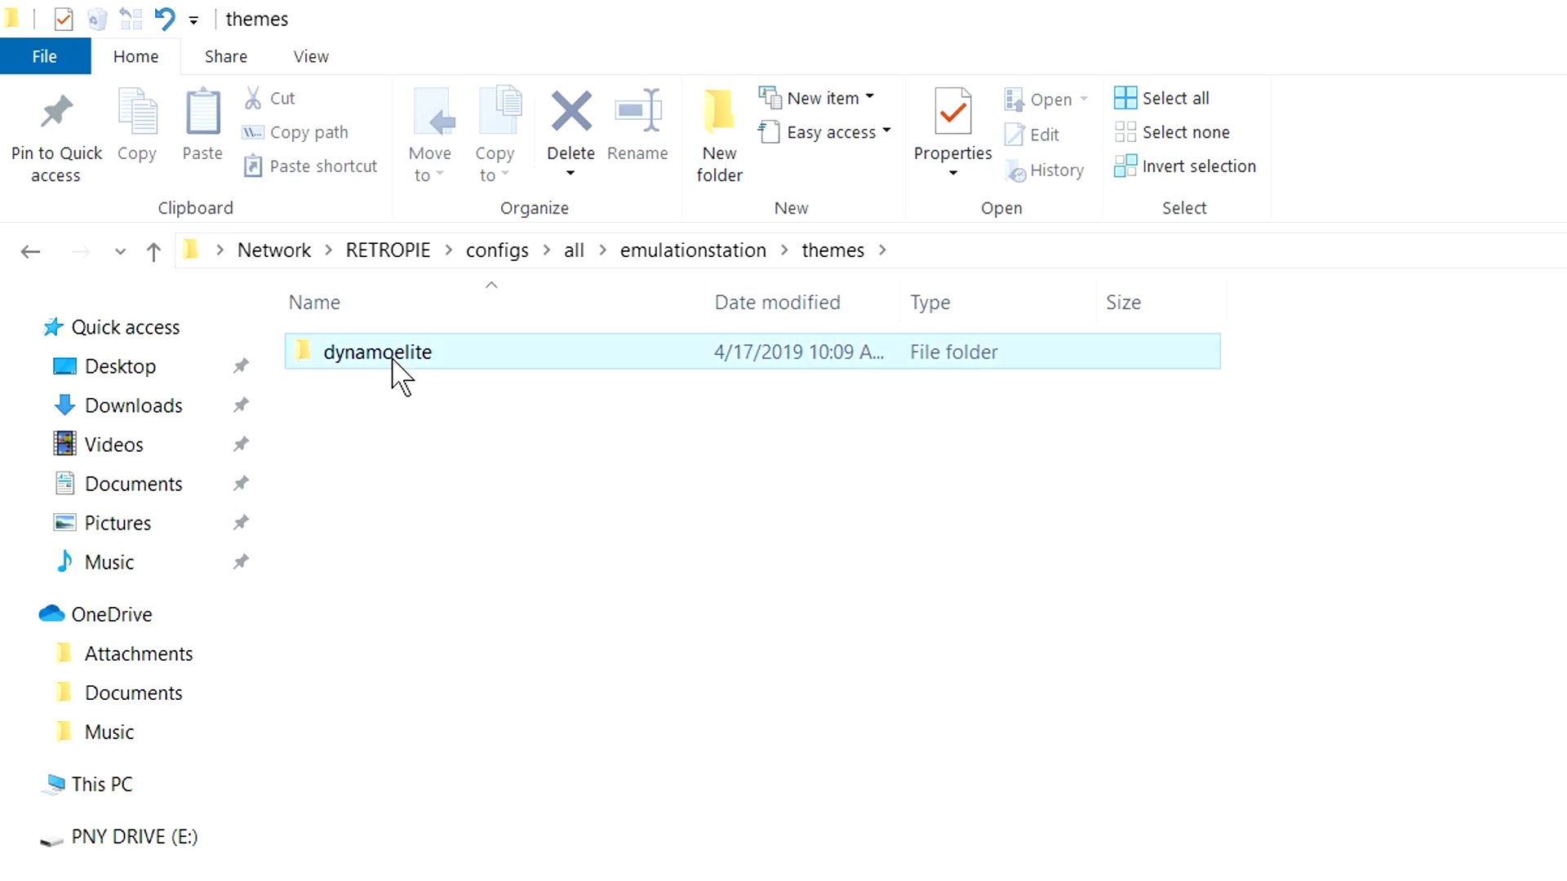
right_click(354, 339)
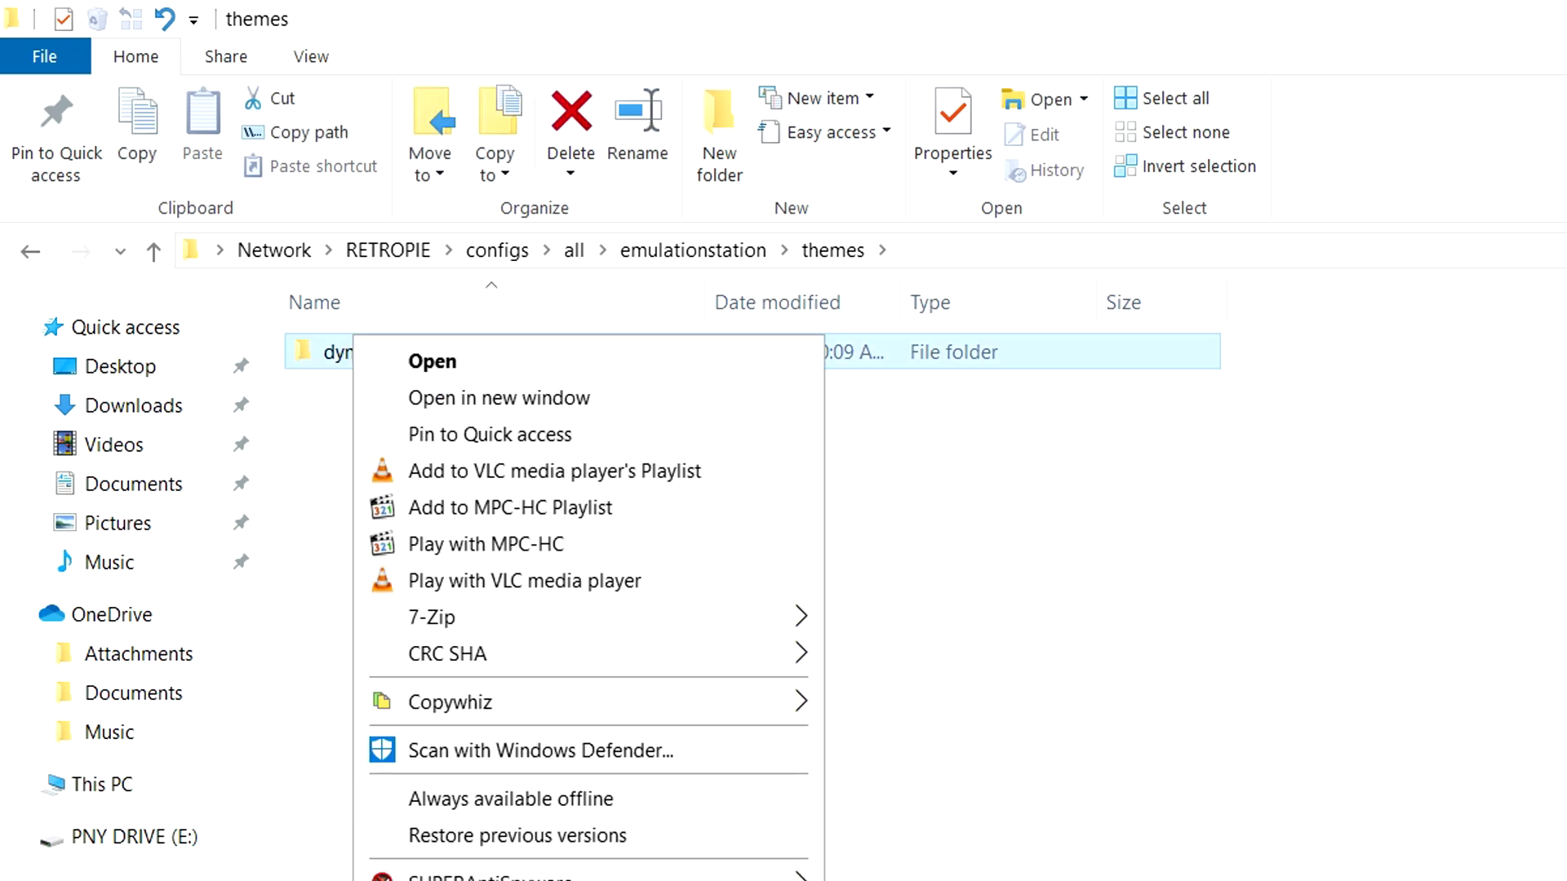
key(Escape)
click(570, 721)
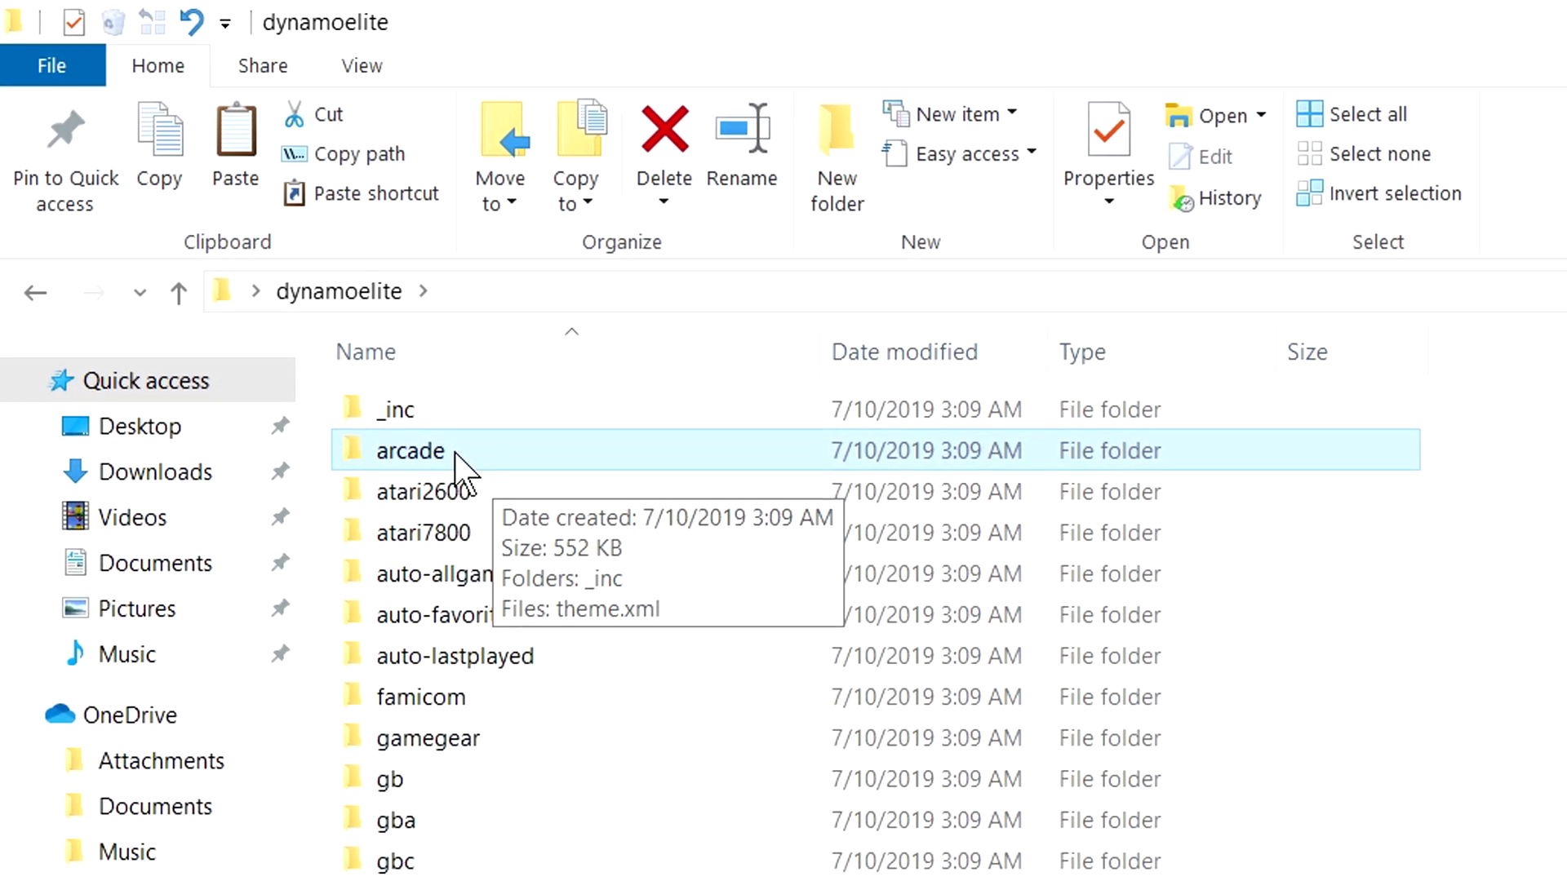
Go into arcade > _inc and select background.png to see its 1920 x 1080 details.
double_click(455, 453)
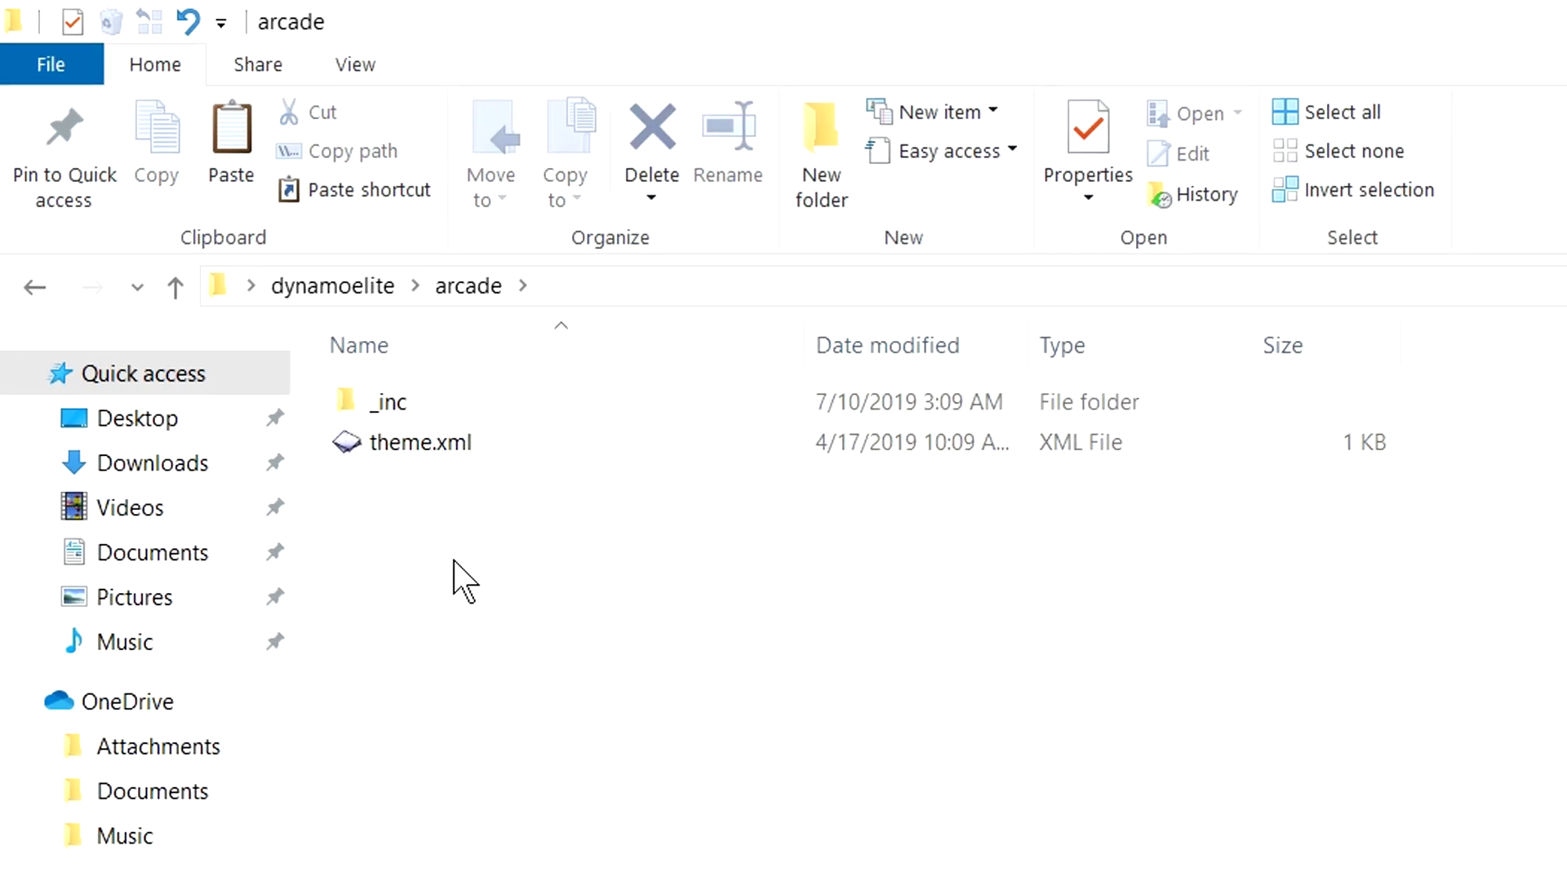
click(408, 447)
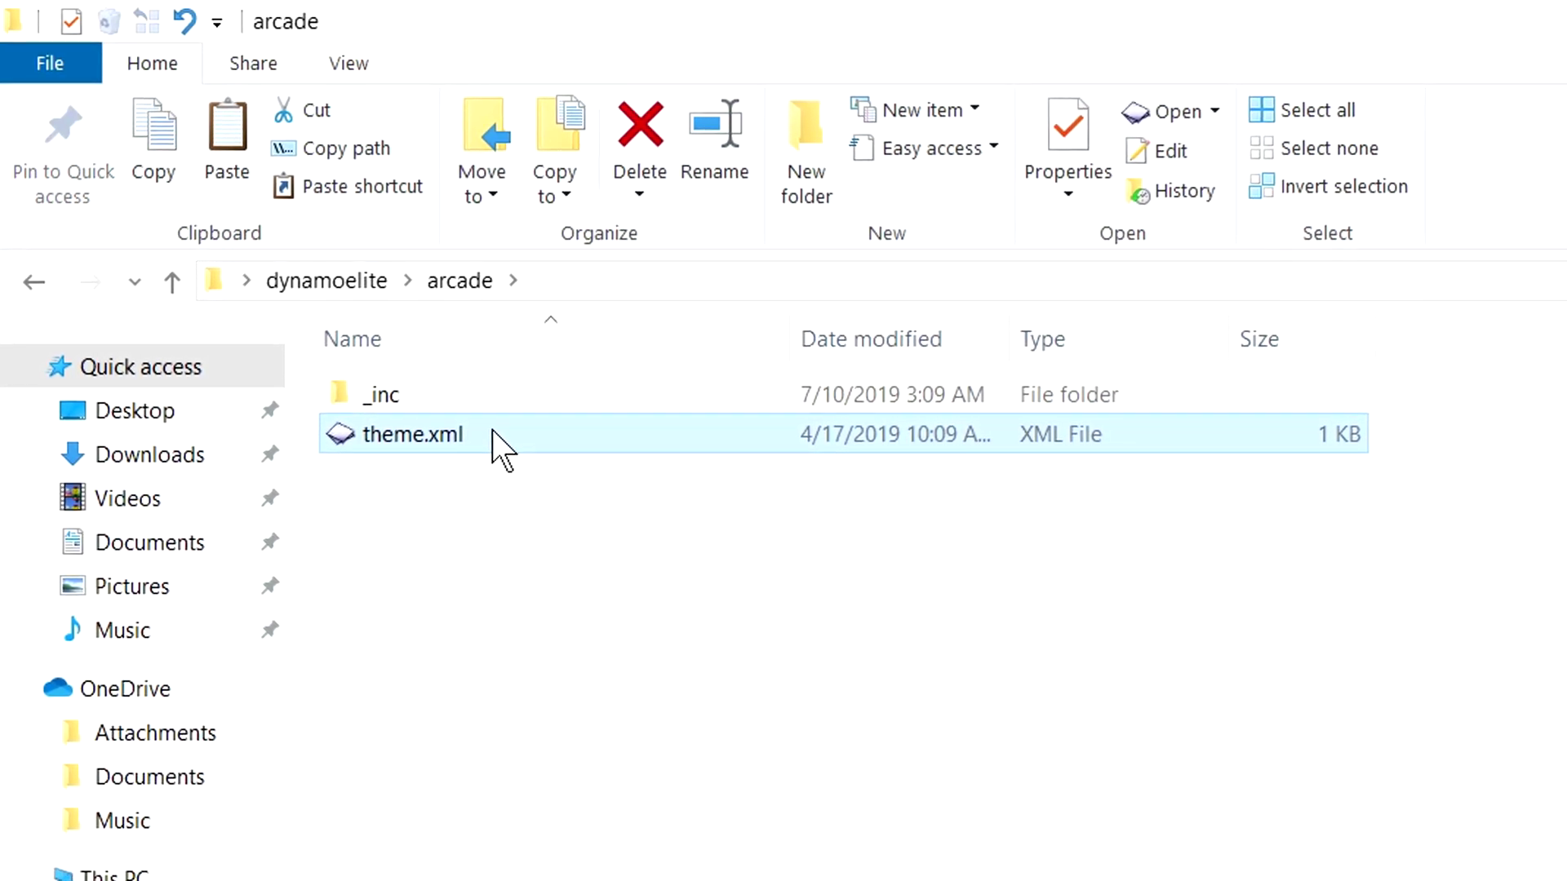
double_click(432, 395)
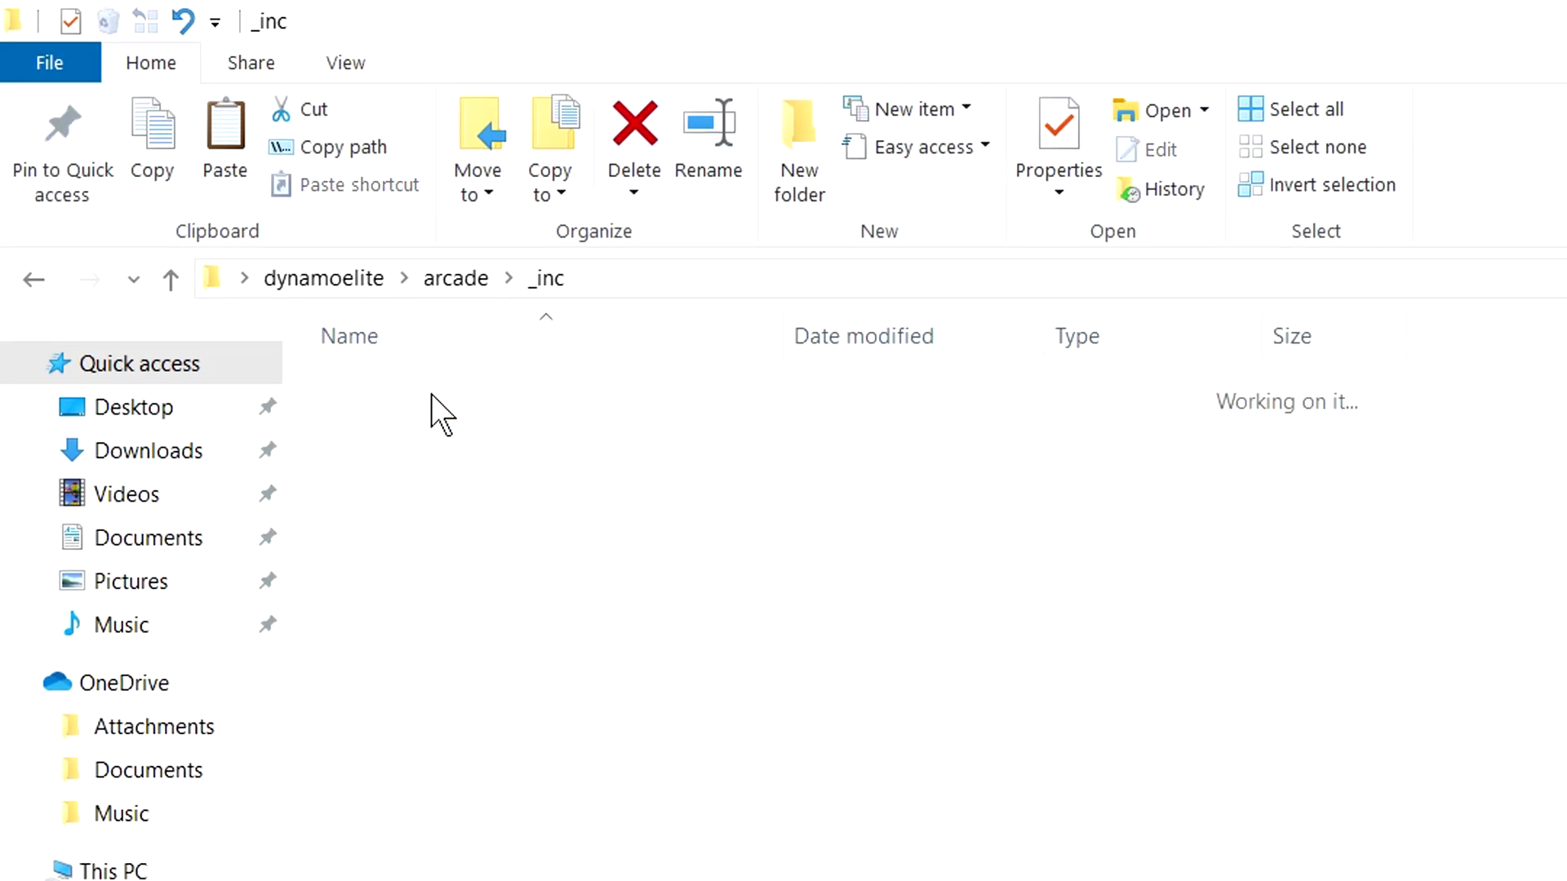
click(460, 408)
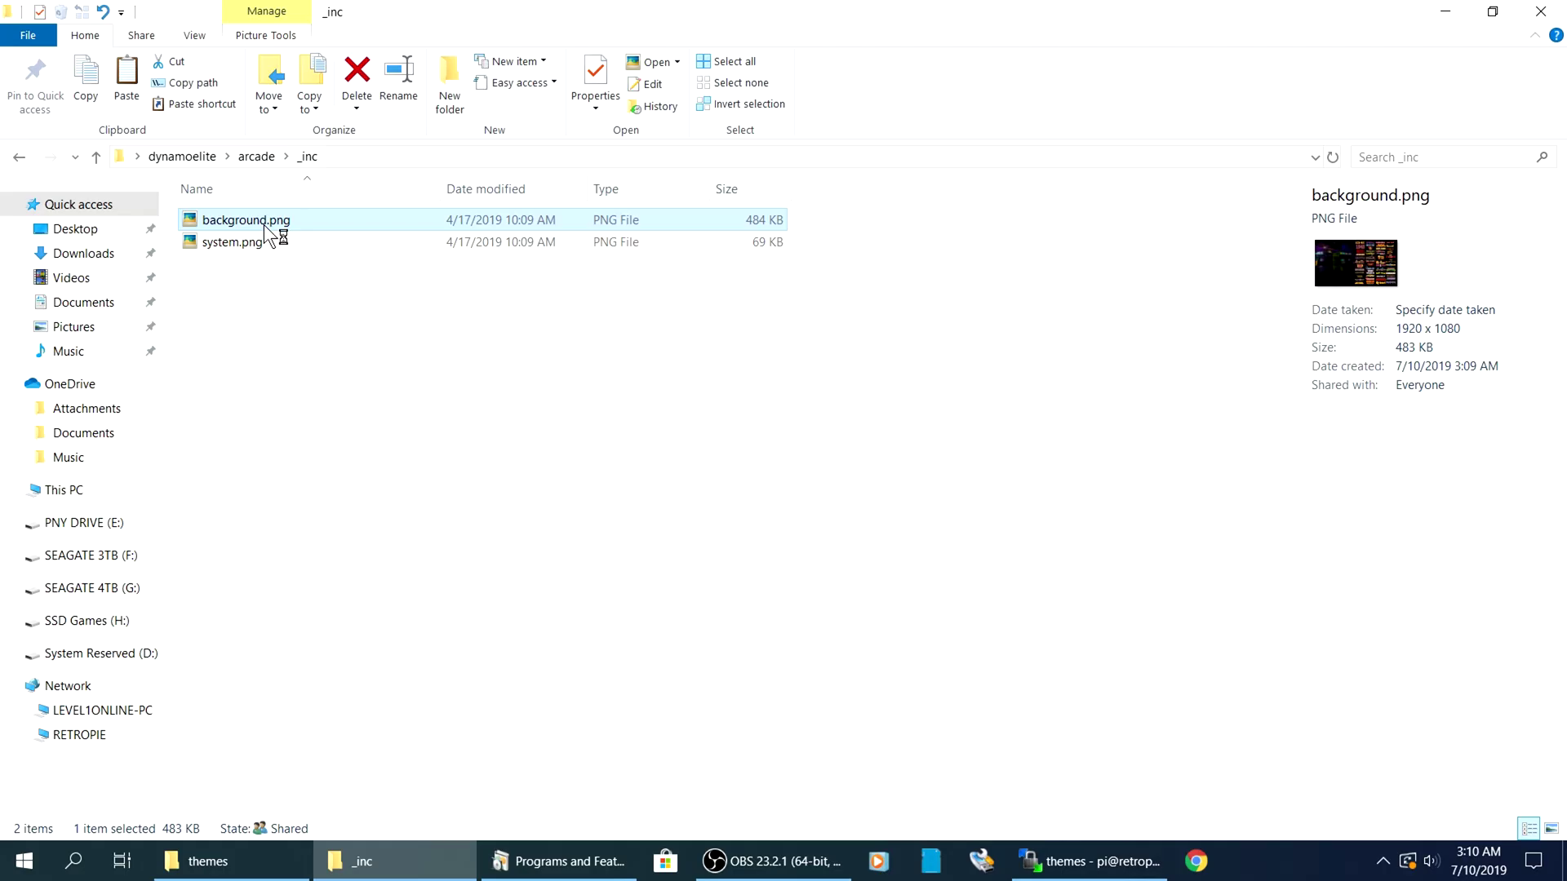
double_click(469, 400)
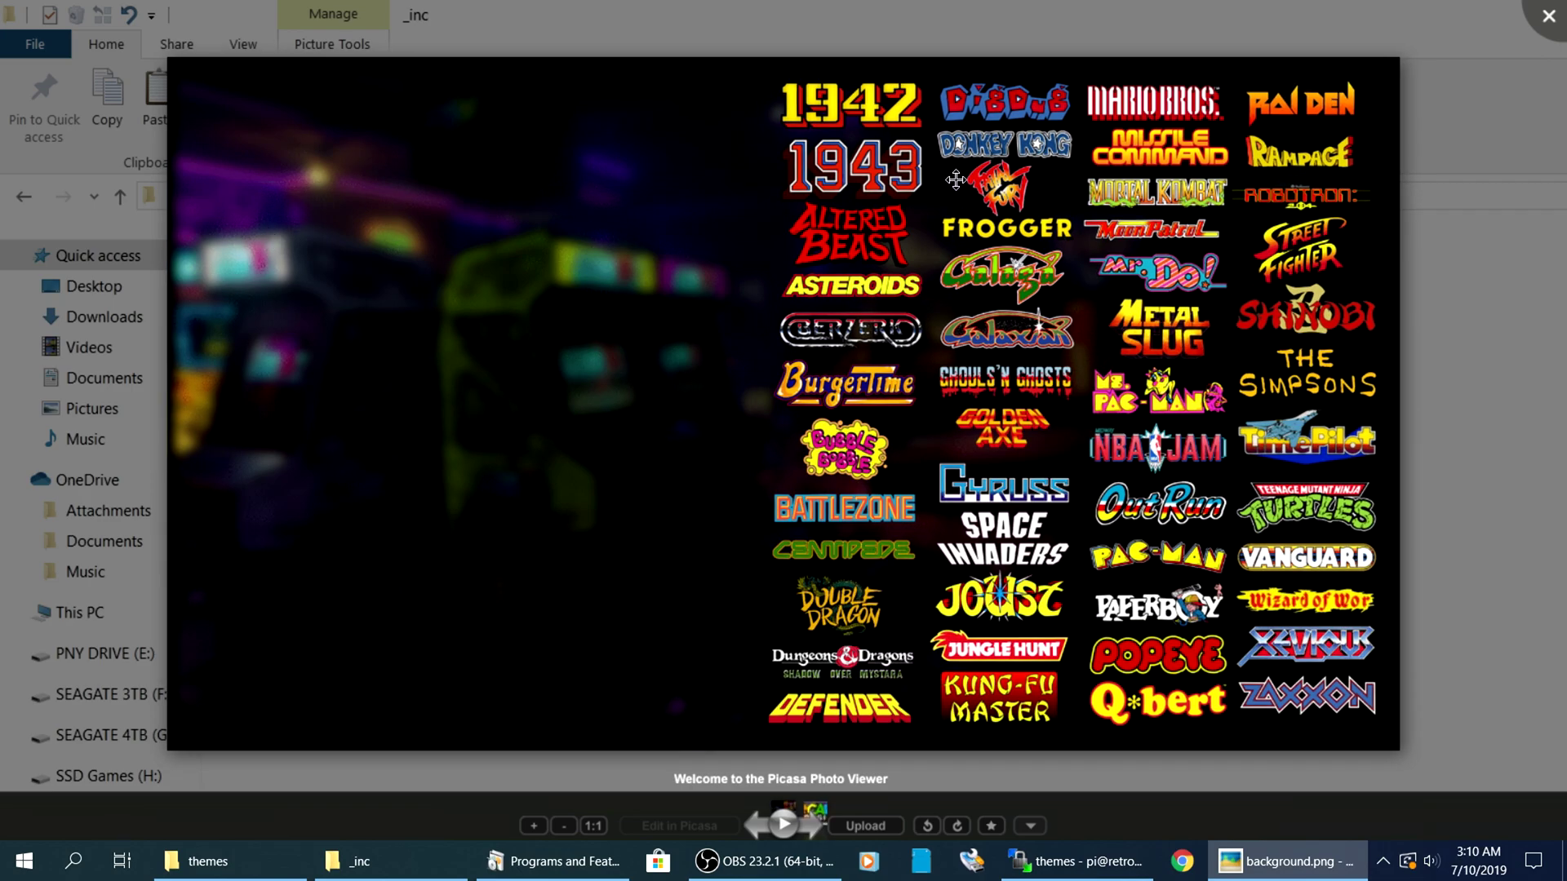
click(1540, 33)
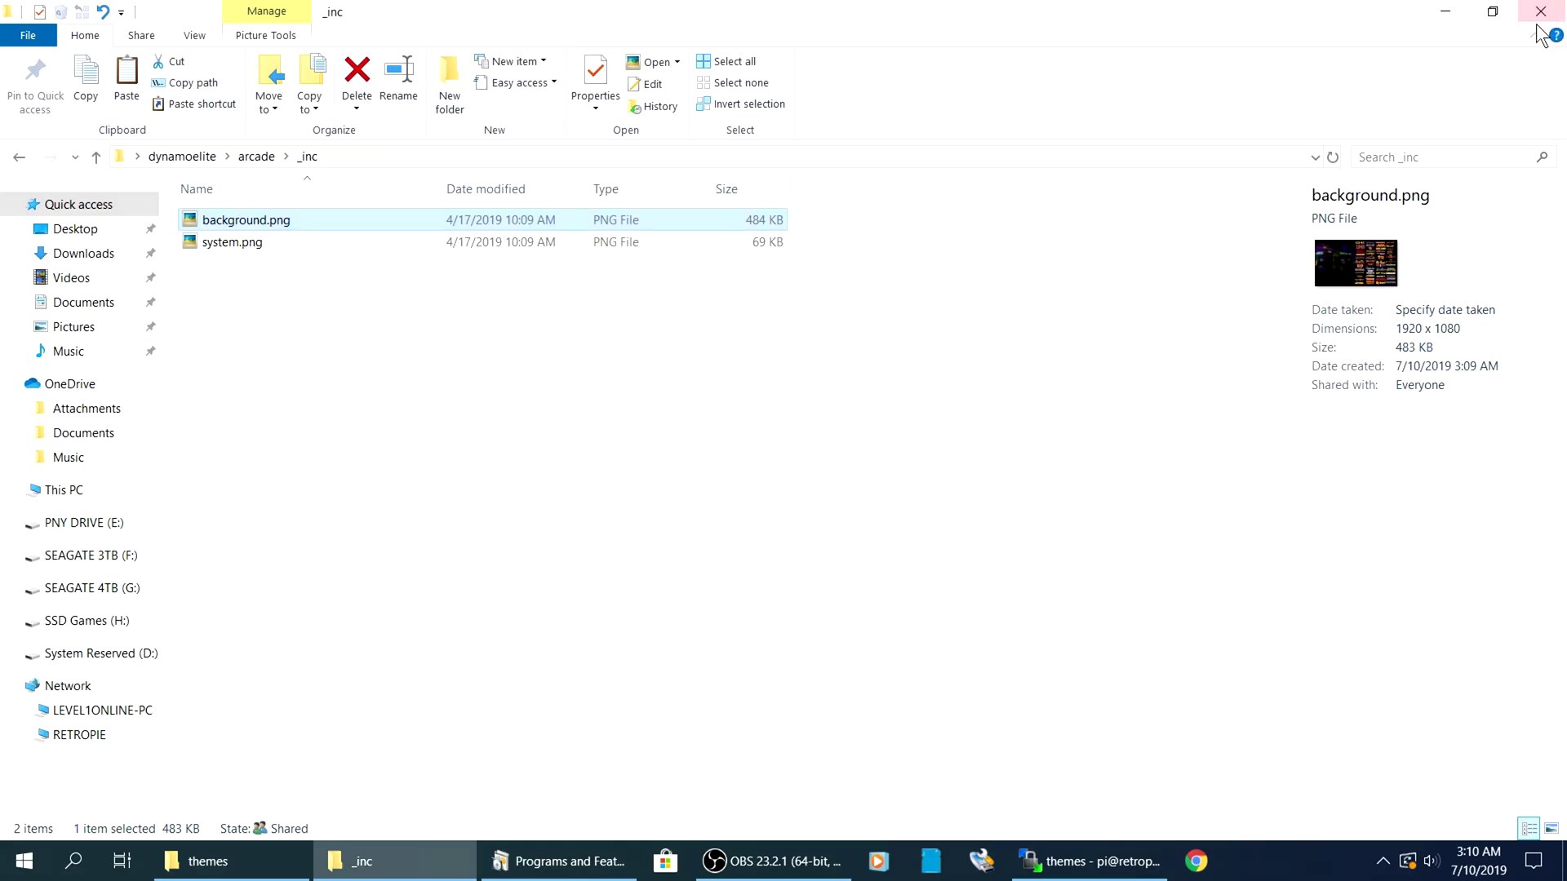
click(247, 245)
double_click(247, 243)
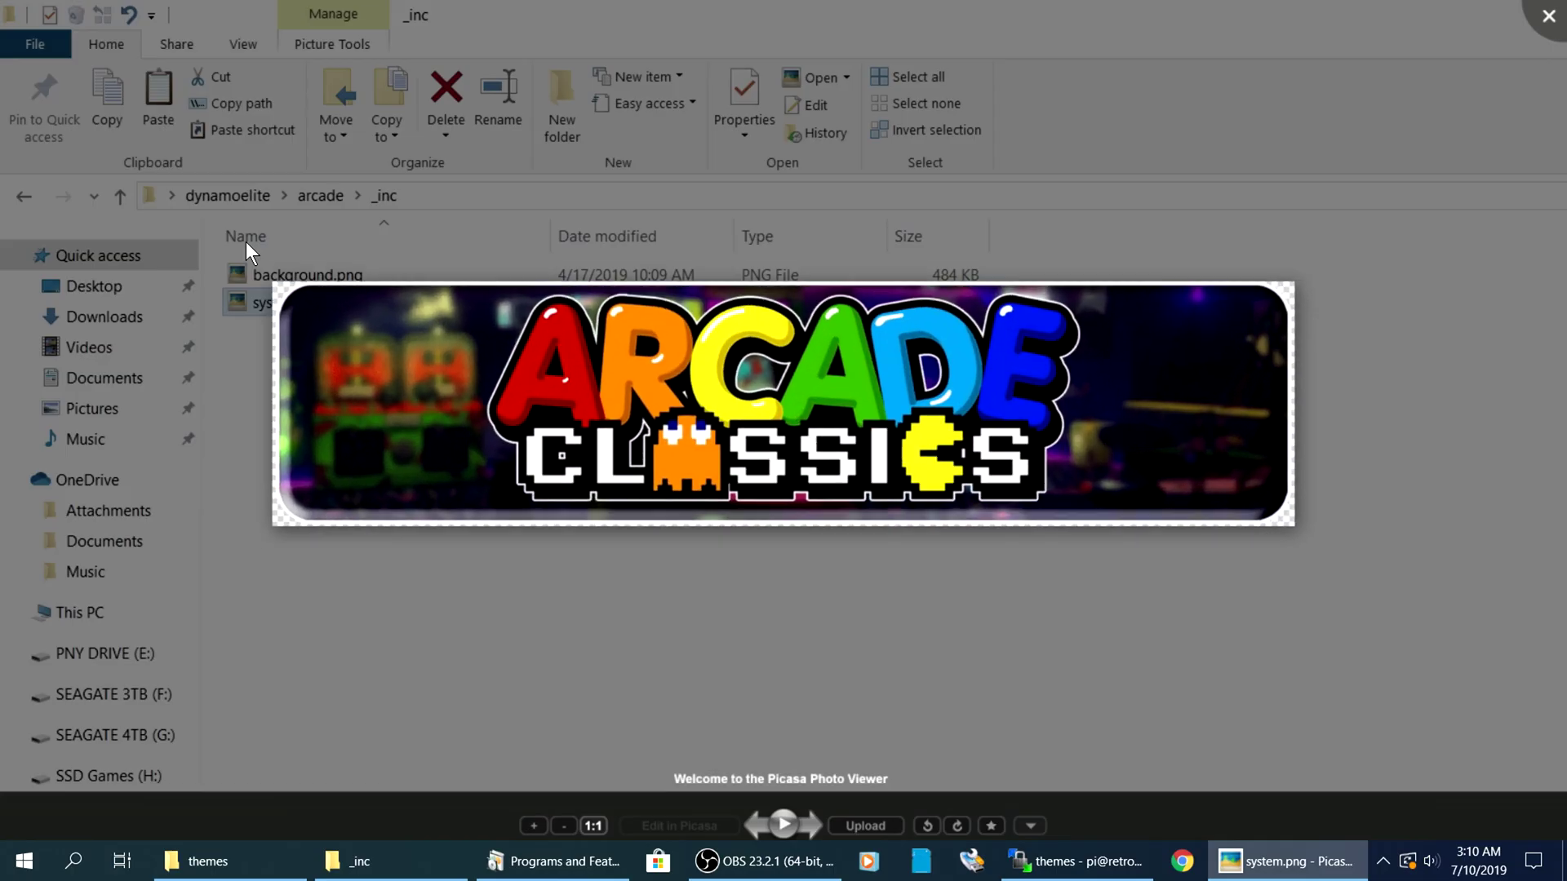
click(1506, 49)
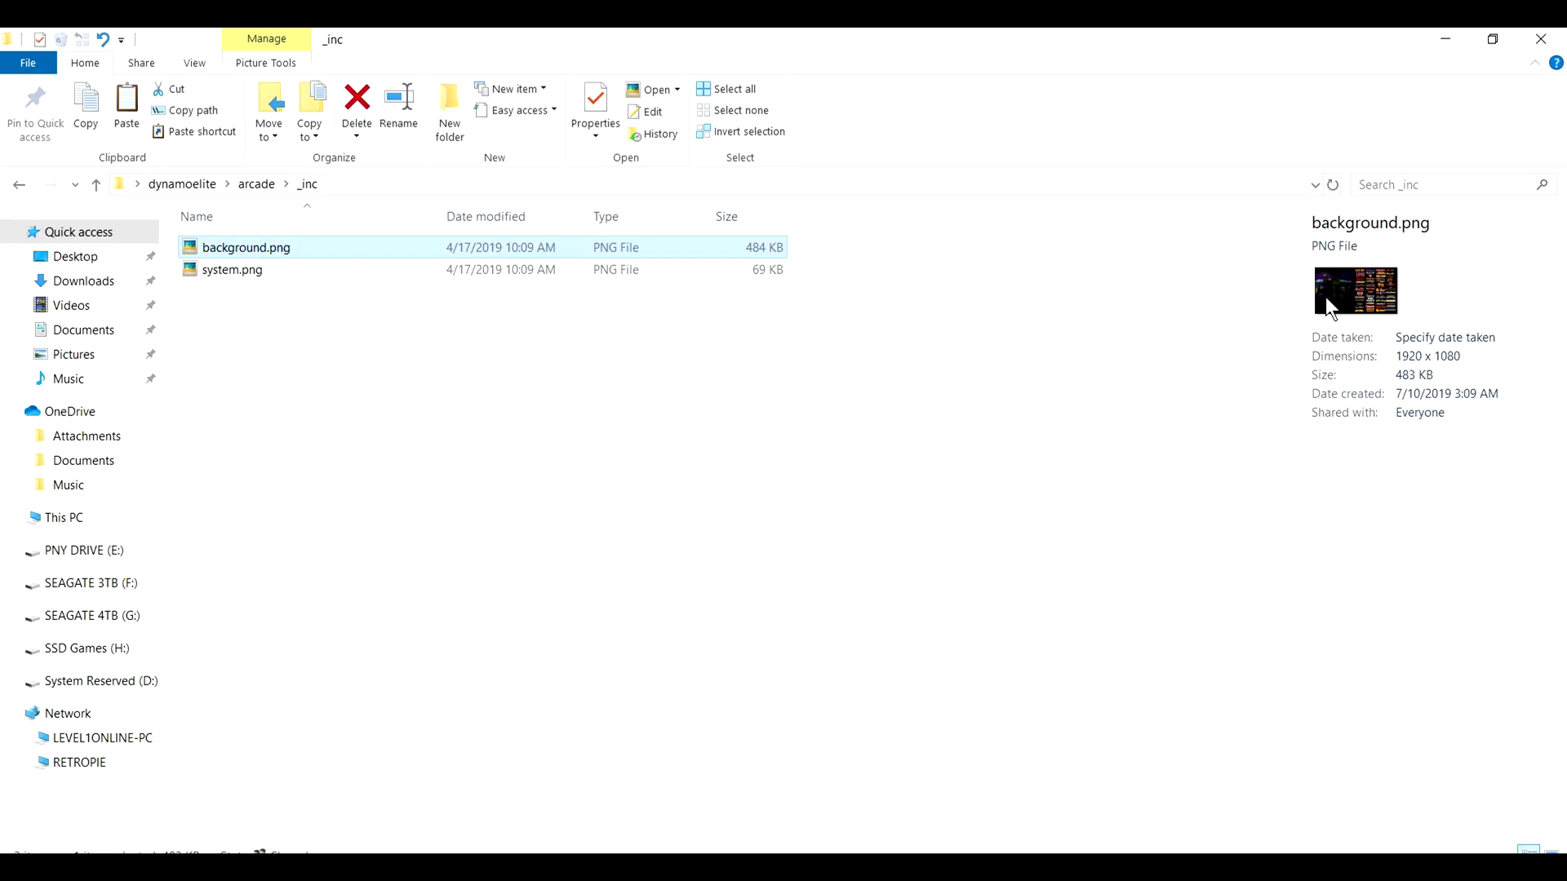
double_click(657, 255)
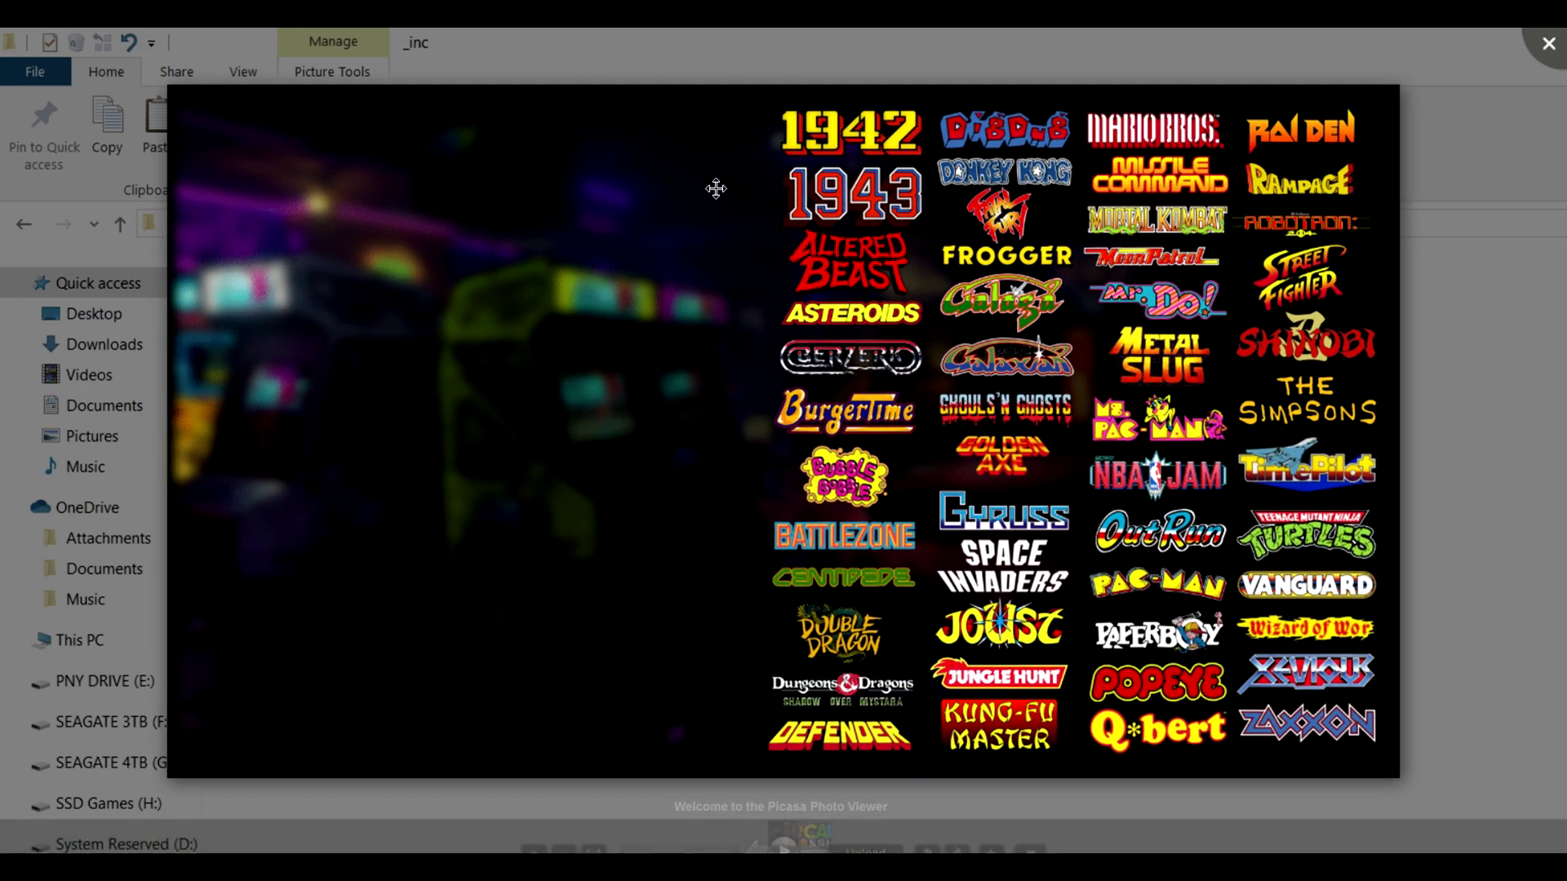
click(1531, 37)
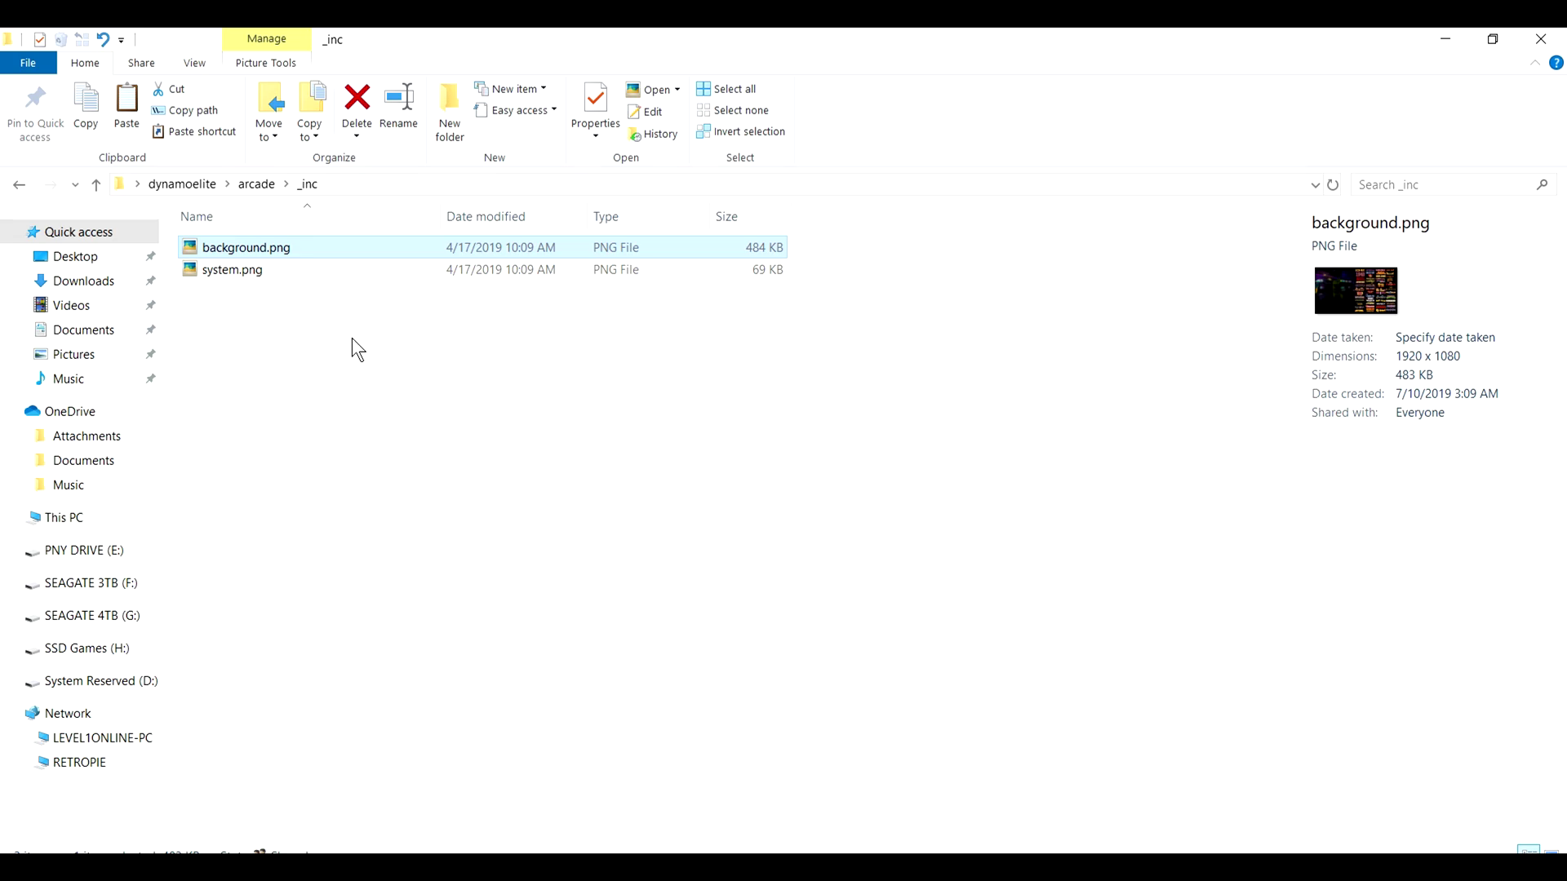
Edit background.png in Paint and zoom out to 50% to view the whole image.
right_click(333, 255)
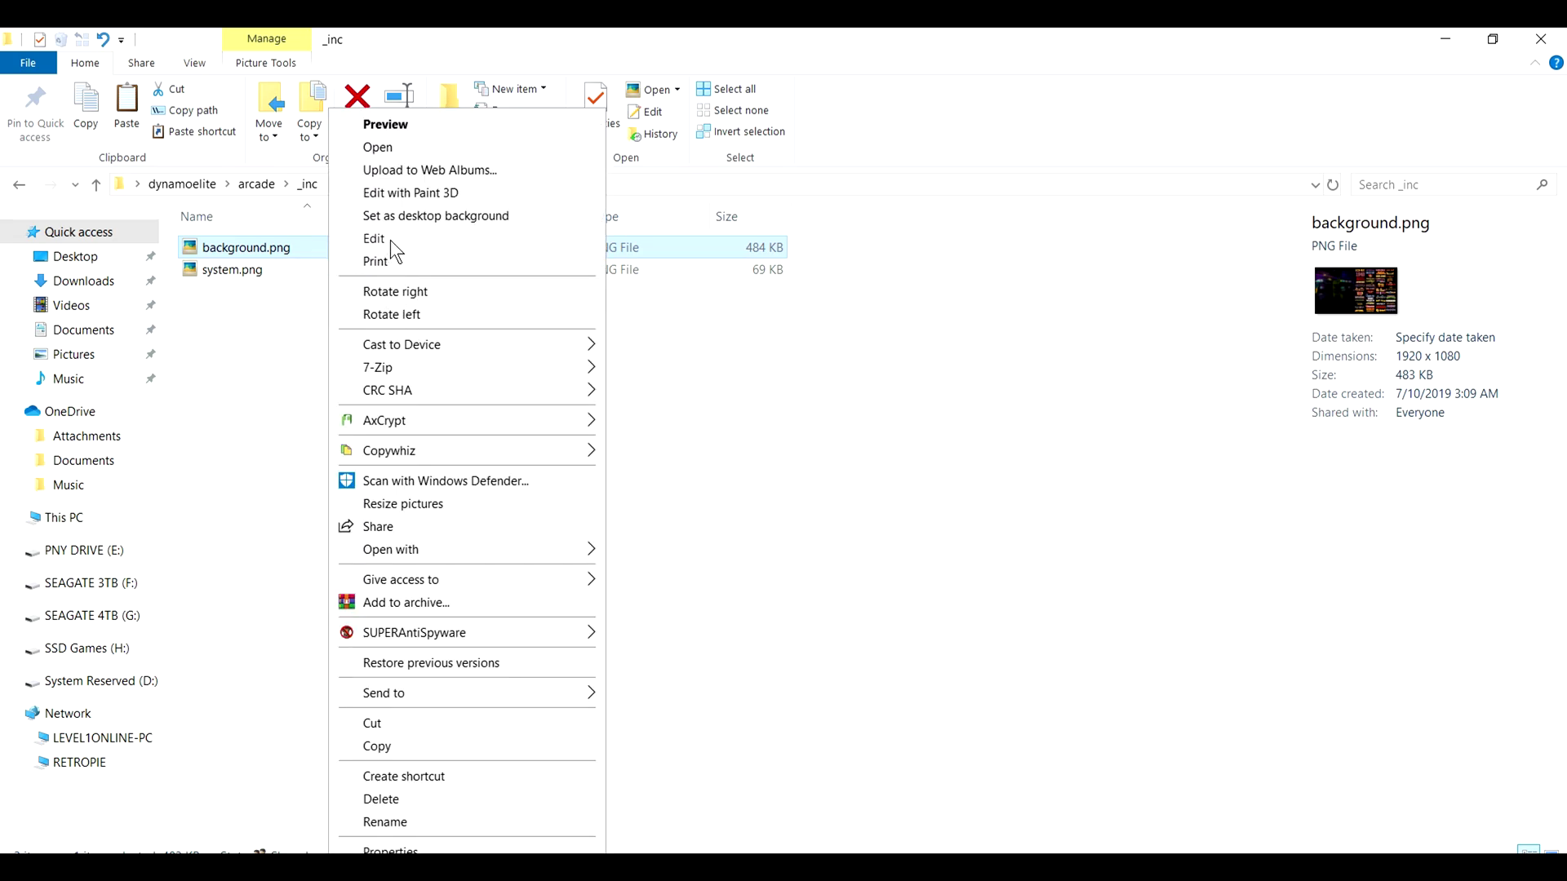
click(391, 240)
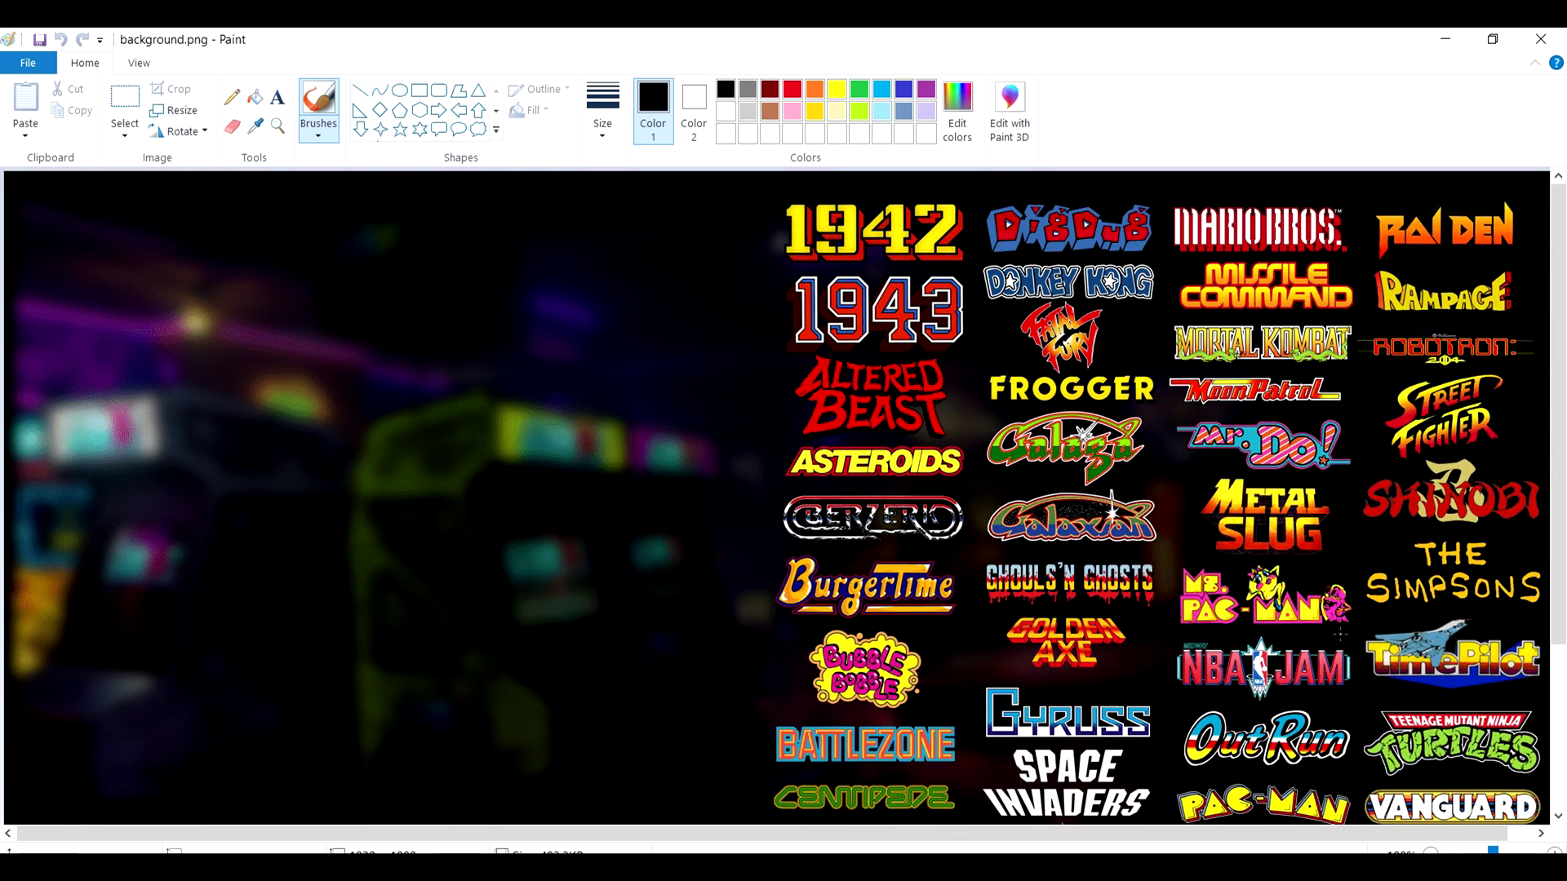
drag(1492, 851, 1472, 851)
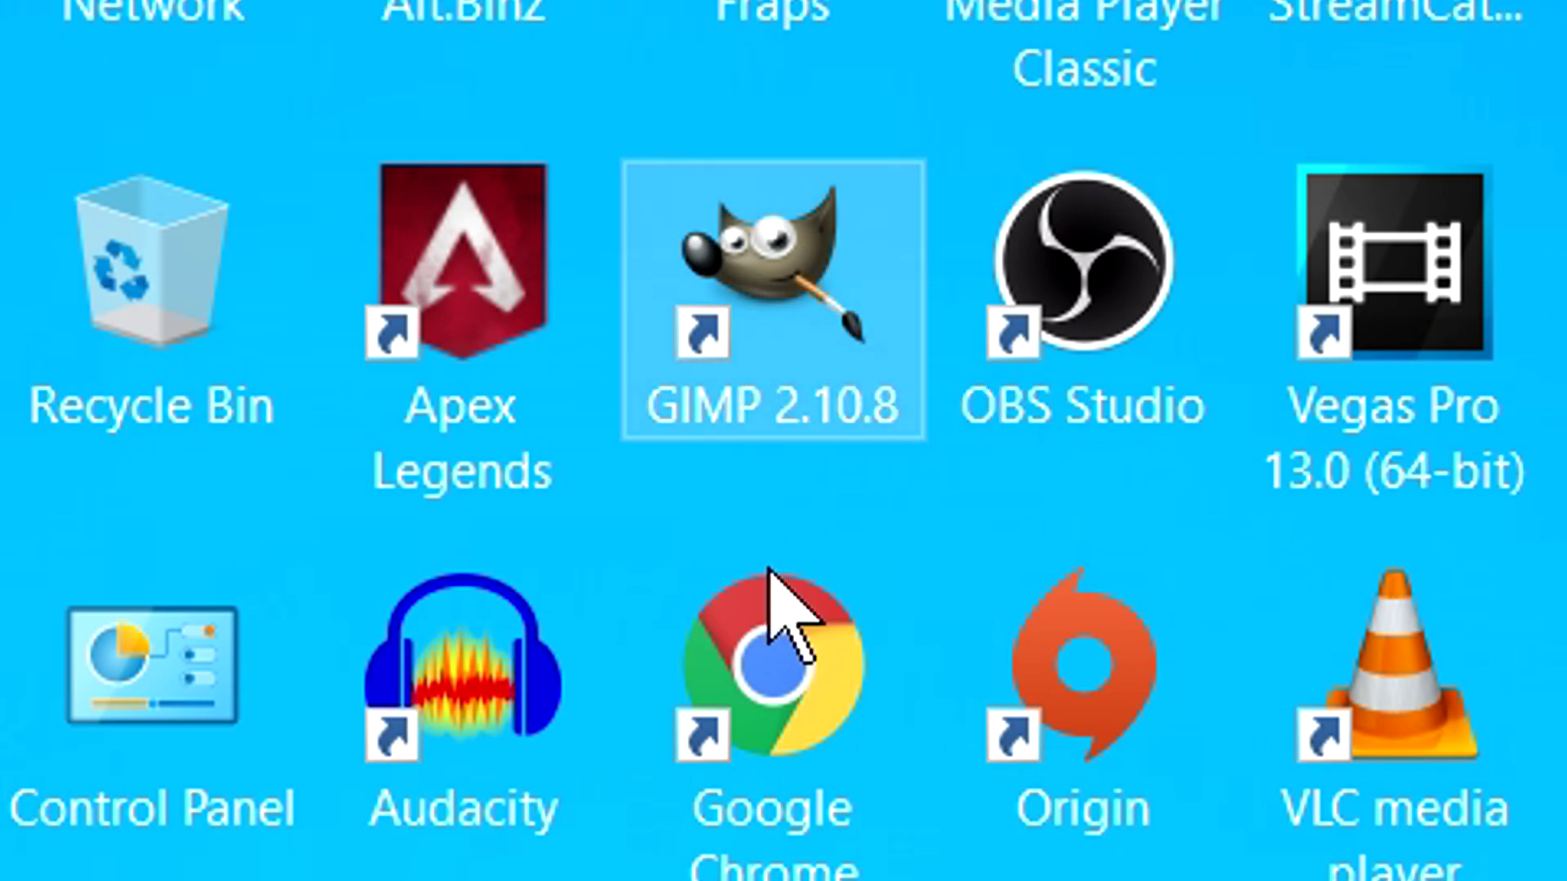
double_click(785, 284)
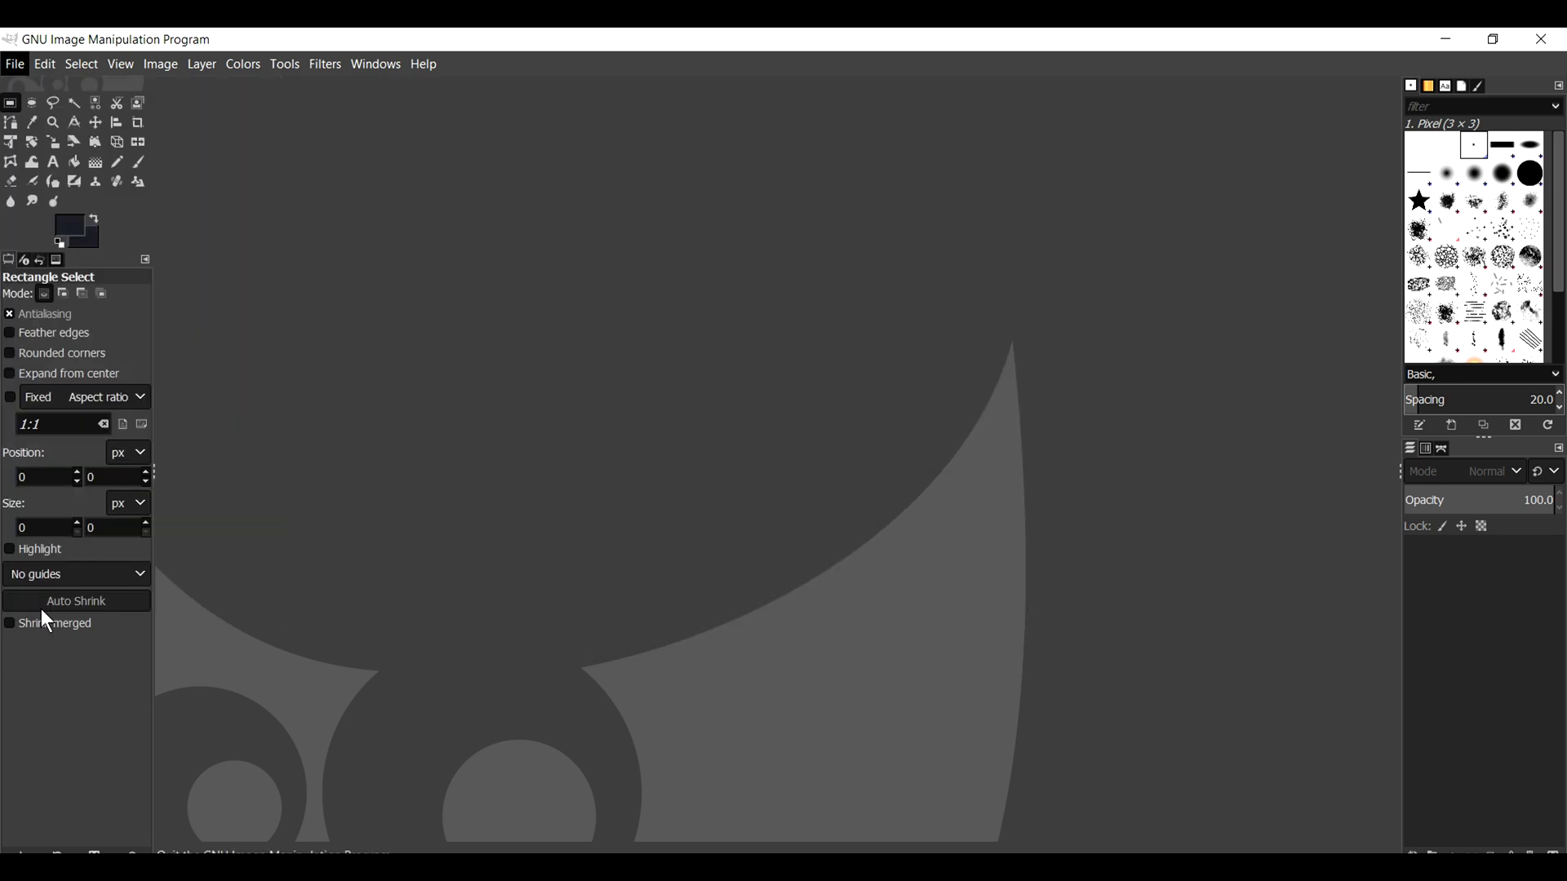
click(40, 613)
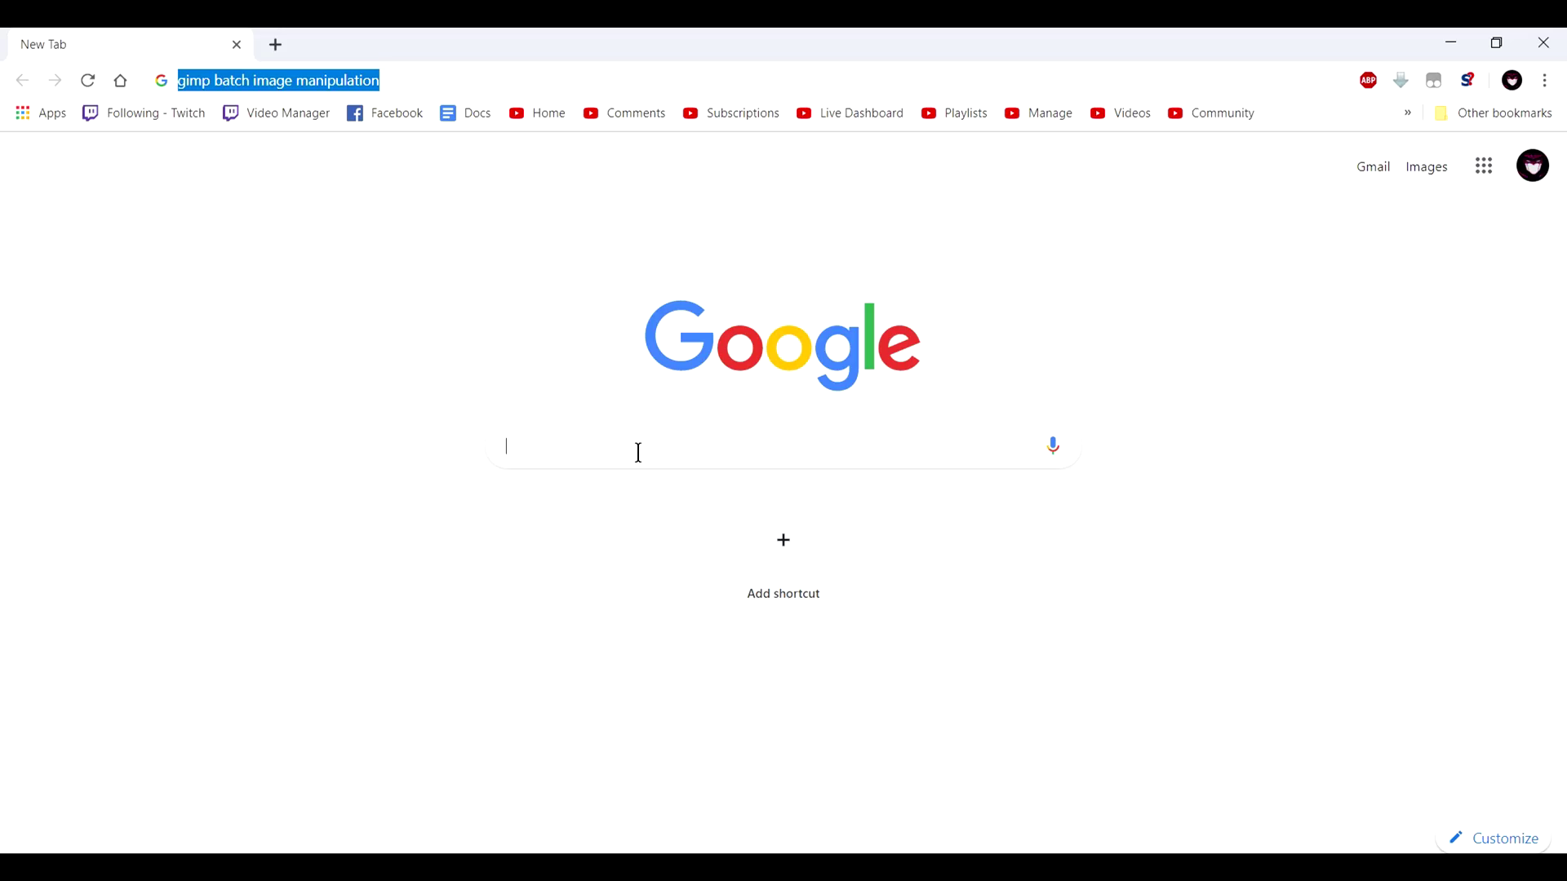
Search Google for the GIMP batch image manipulation plugin, download the BIMP Windows installer and run it.
right_click(639, 453)
click(684, 613)
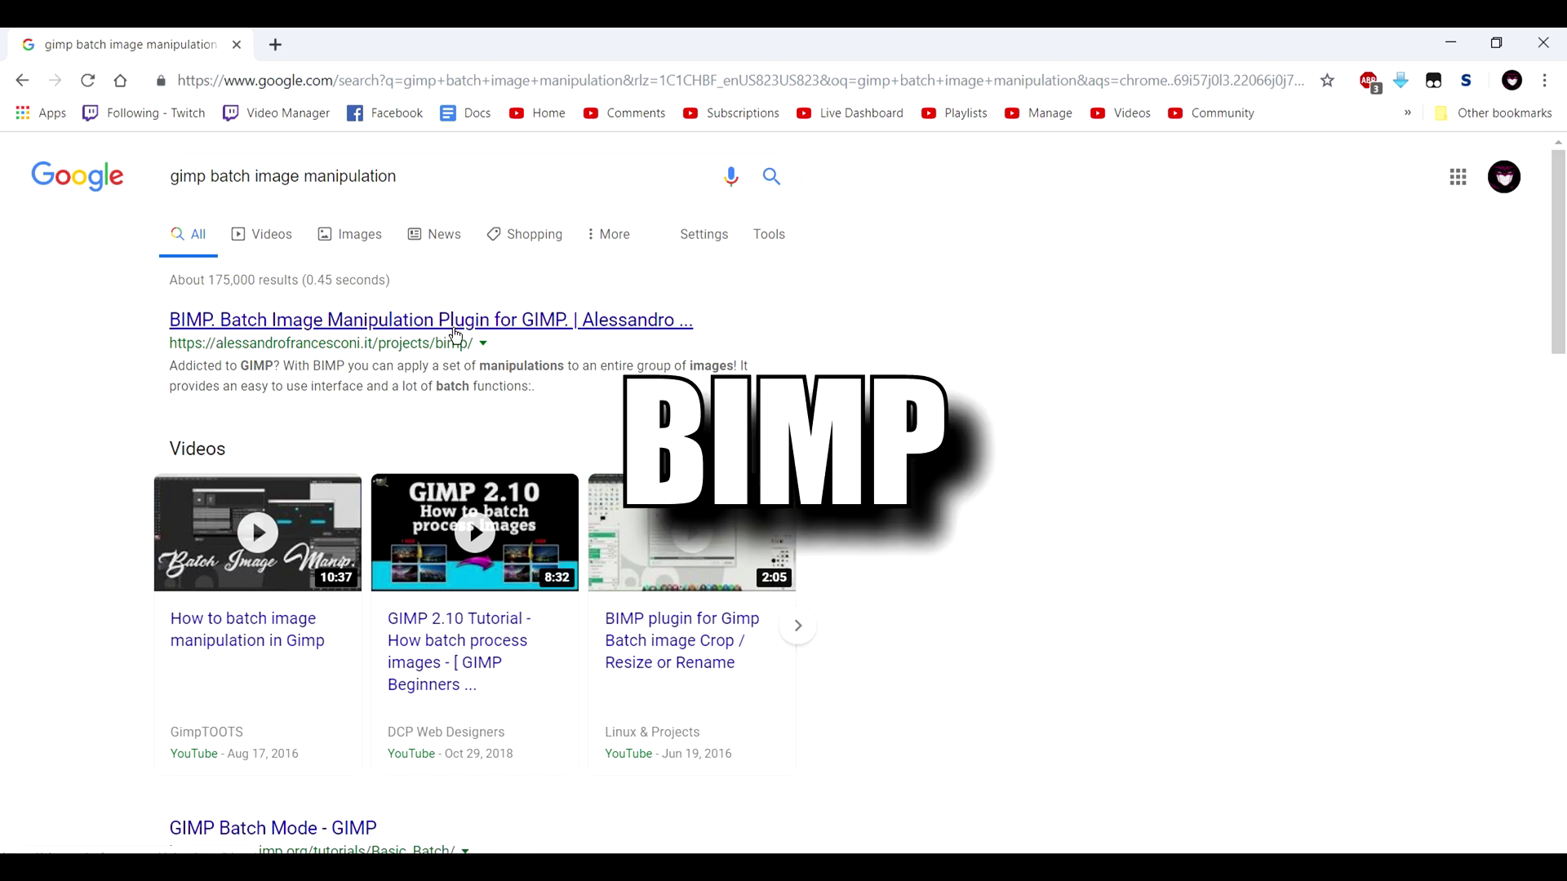
click(456, 336)
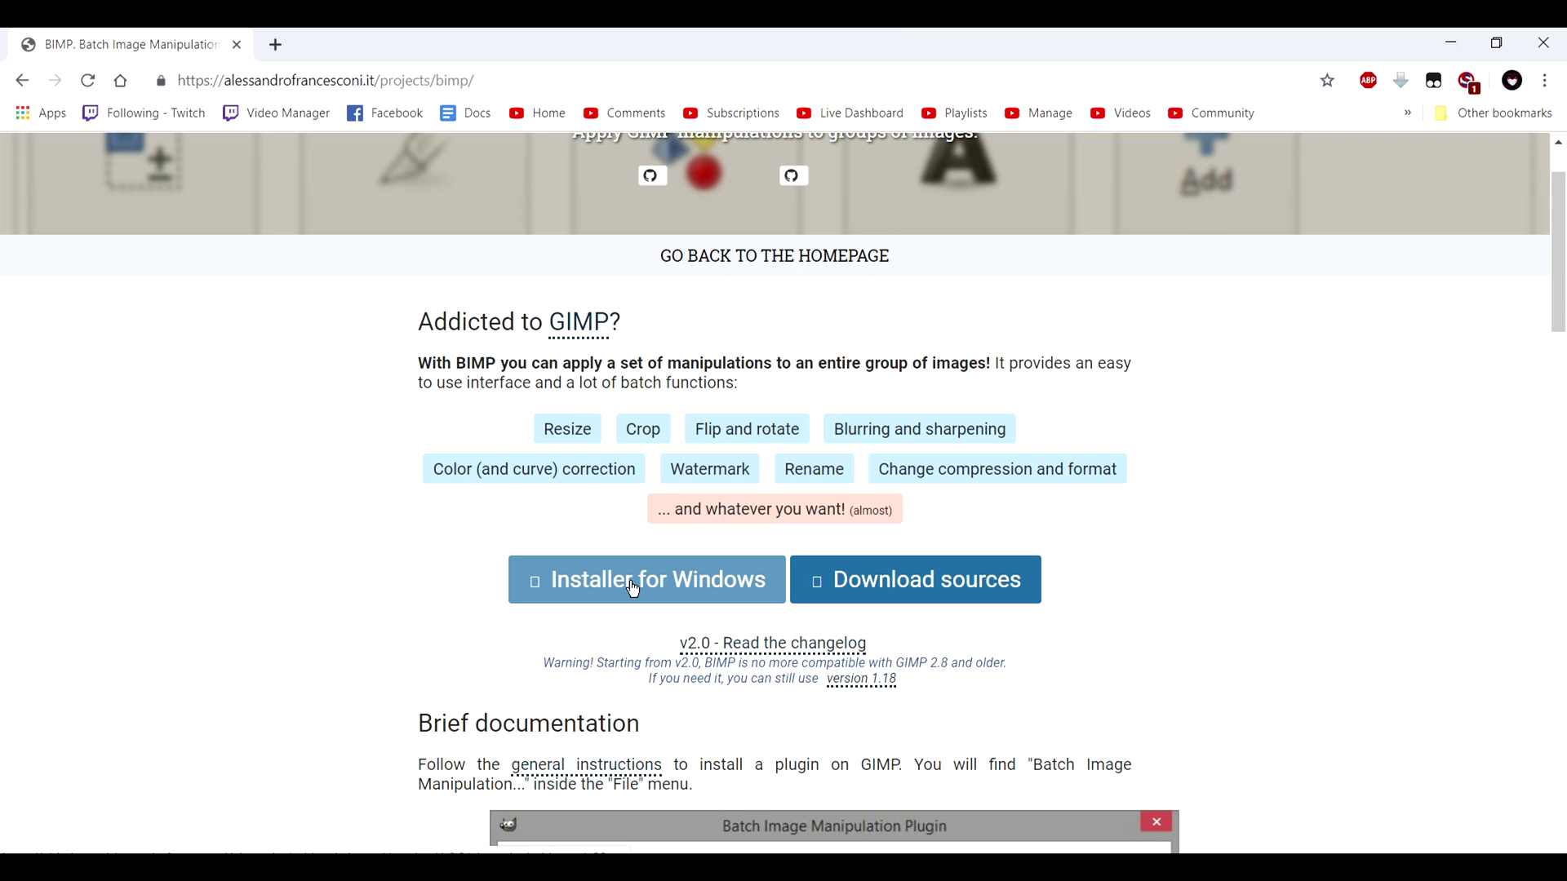
click(632, 582)
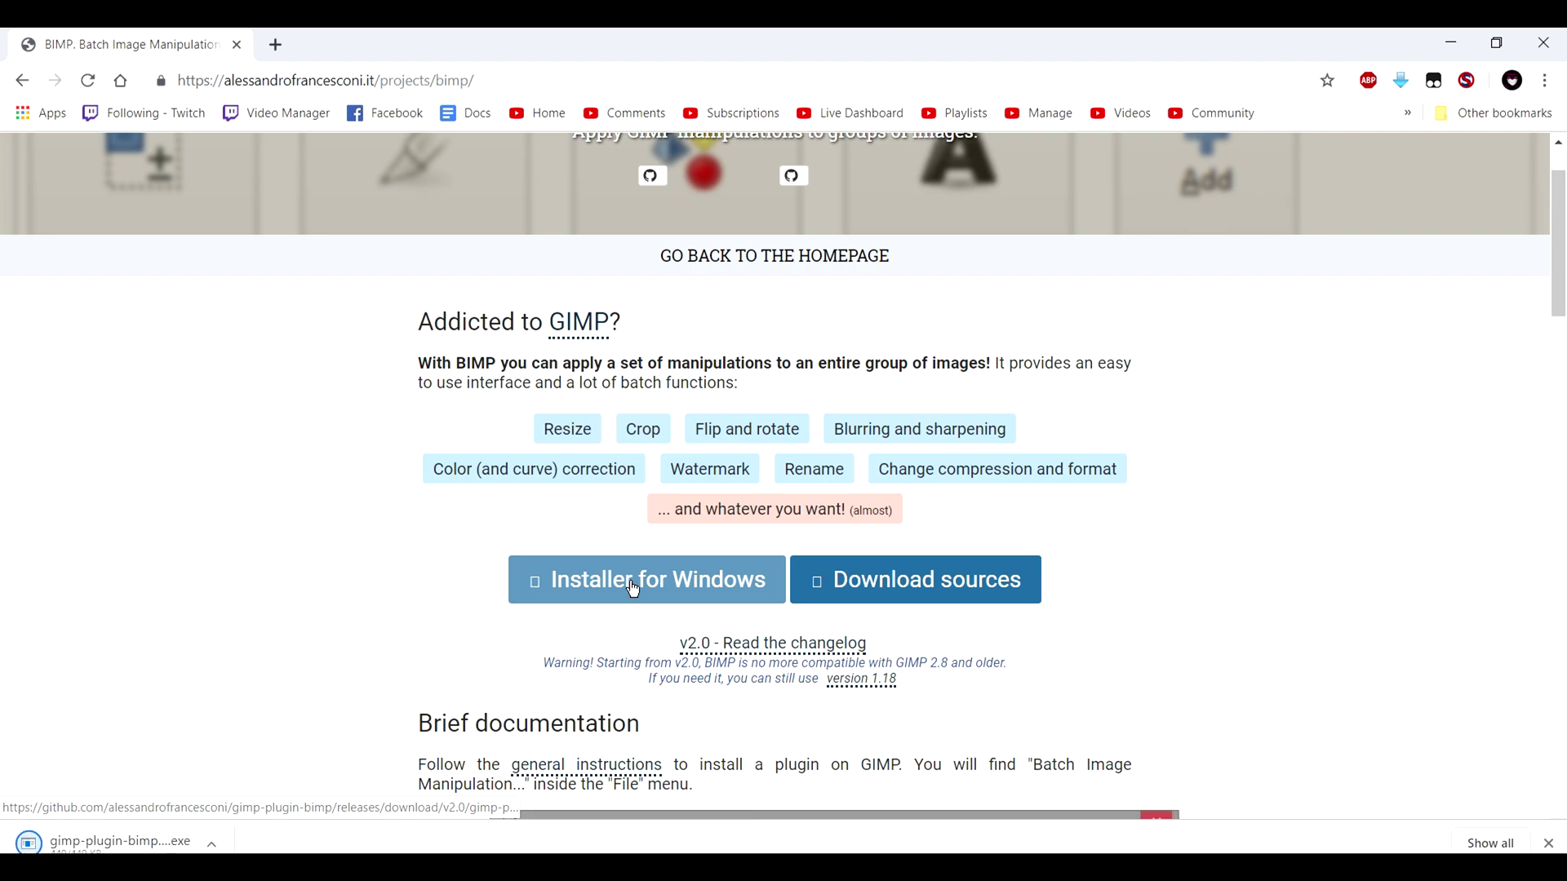
click(116, 850)
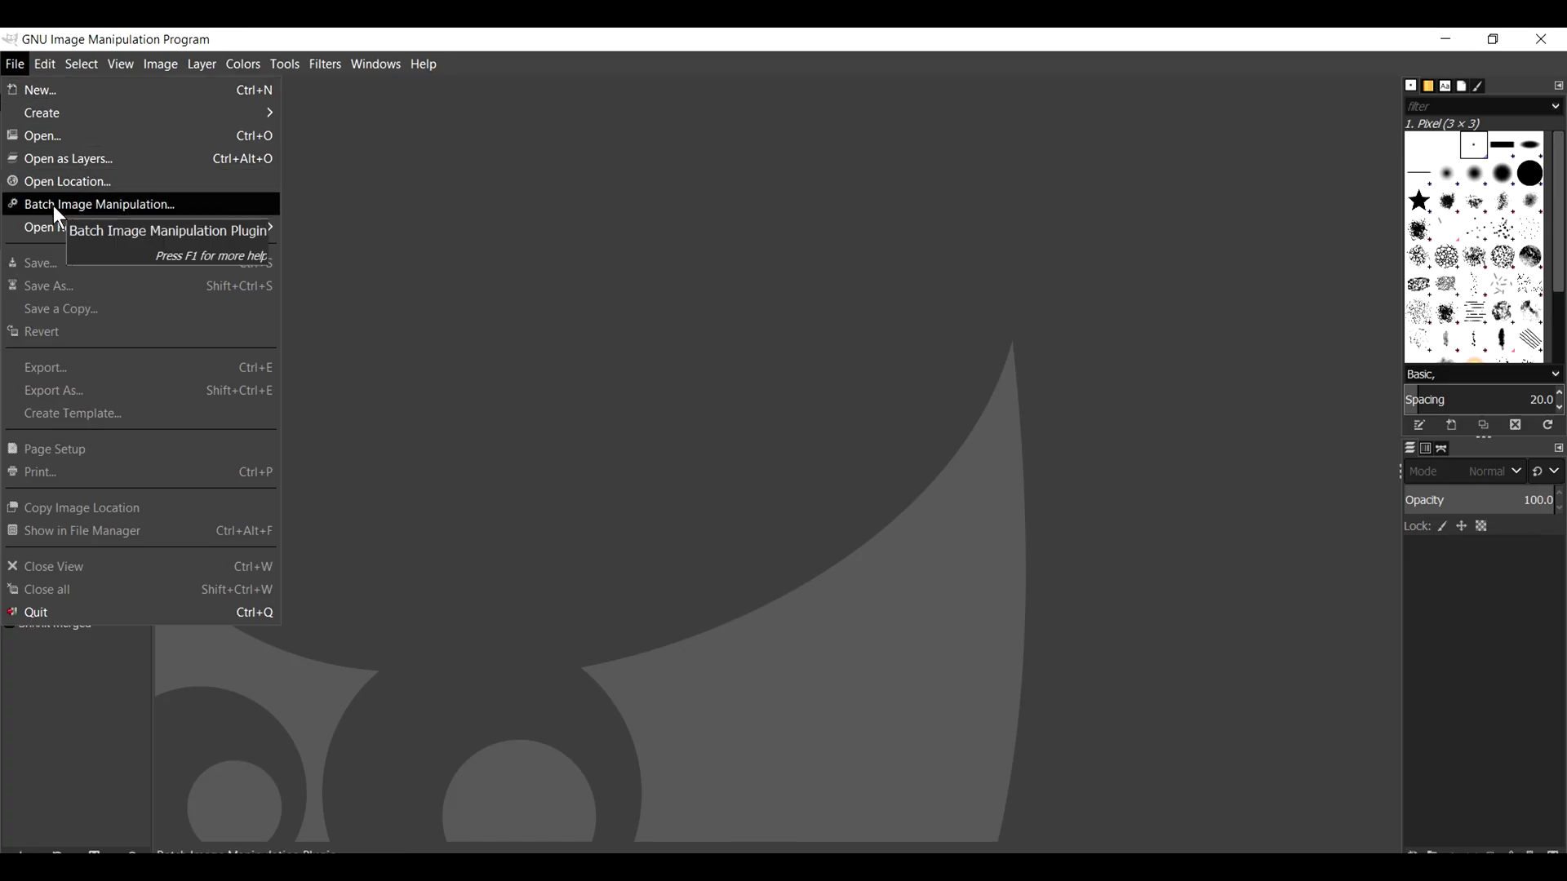
Open the Batch Image Manipulation plugin and add a Resize step.
click(52, 206)
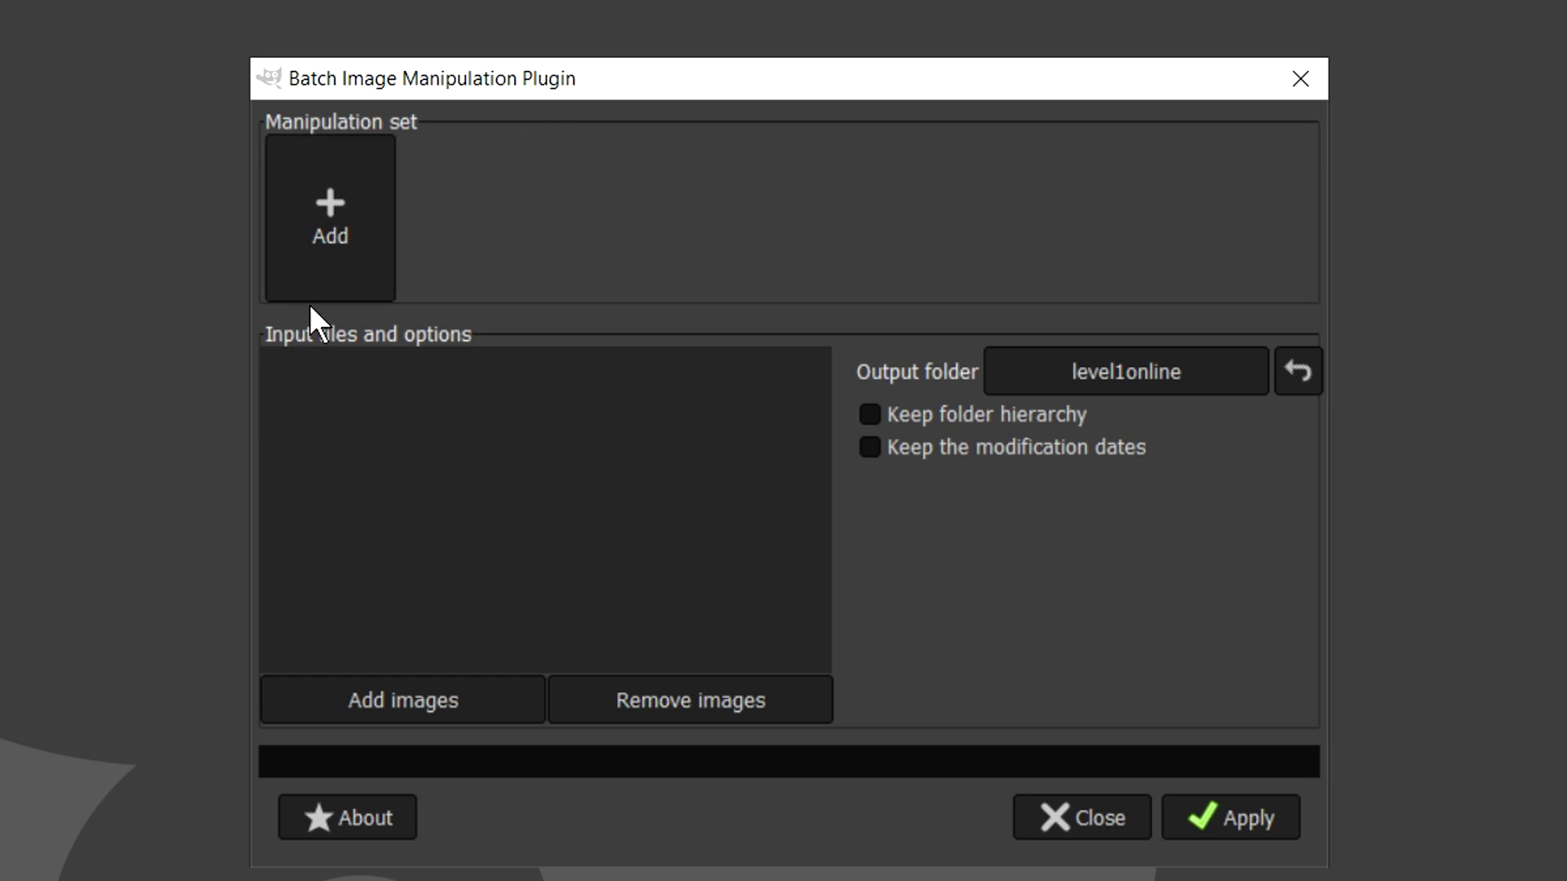
click(357, 217)
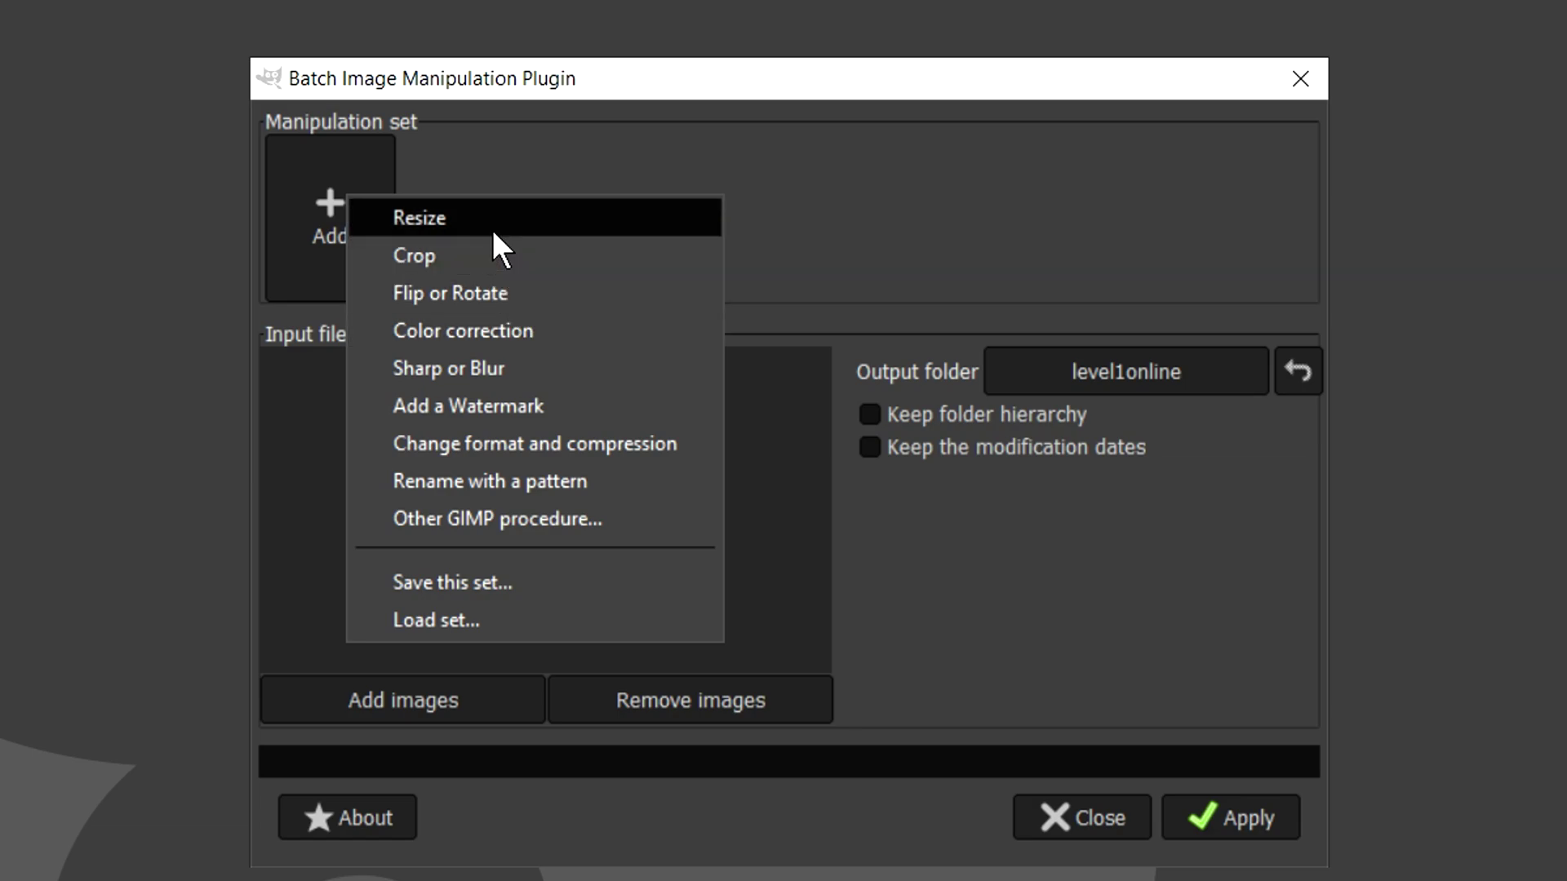
click(447, 228)
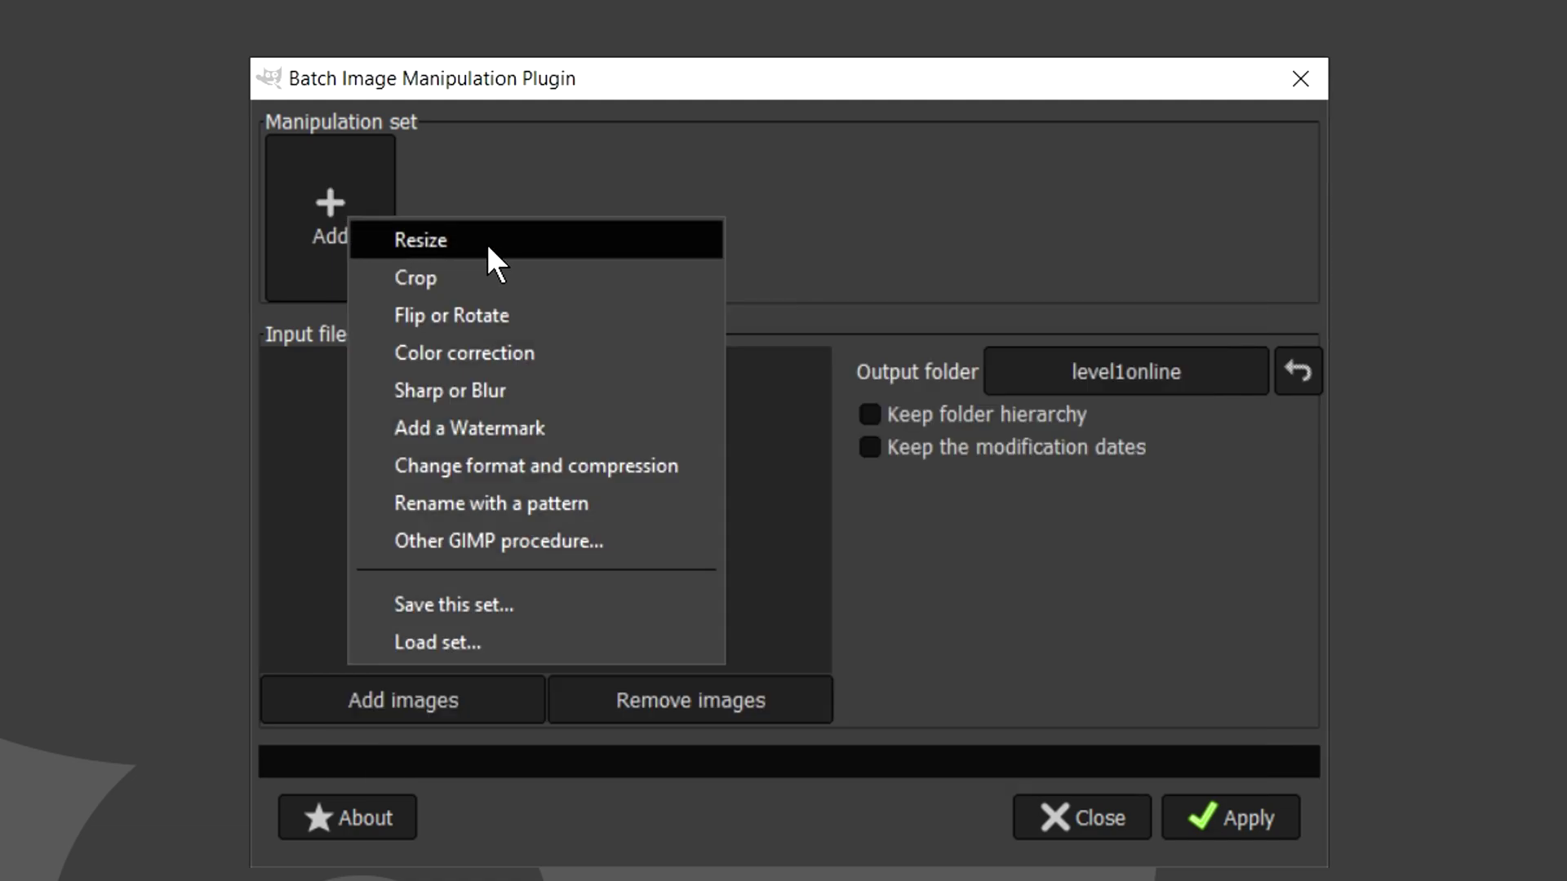
click(488, 242)
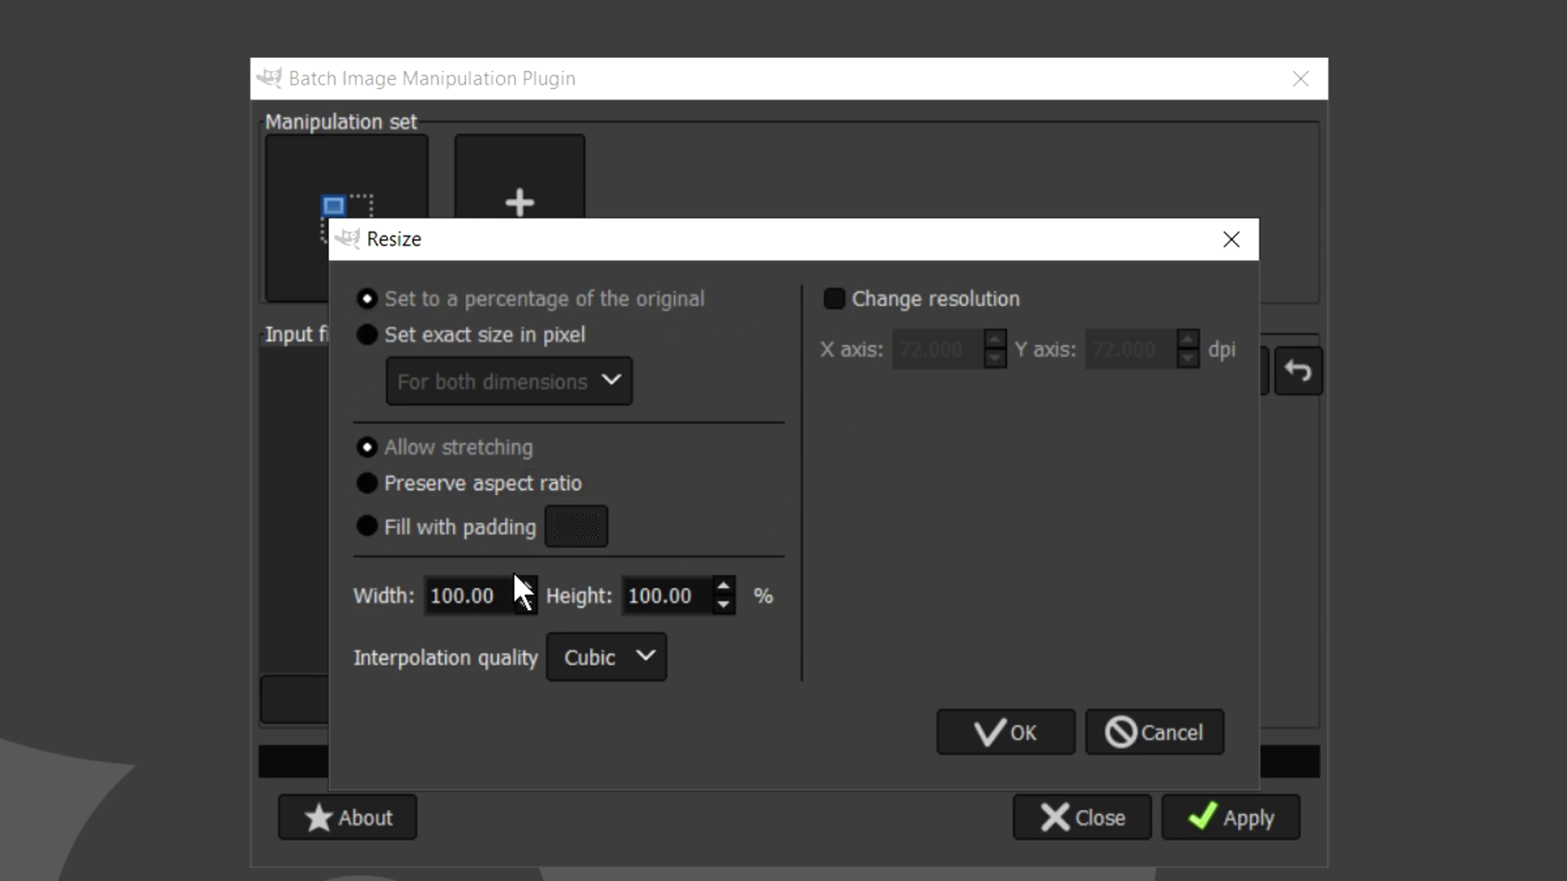
Set the resize to 66.66% width with aspect ratio preserved, and confirm.
click(369, 484)
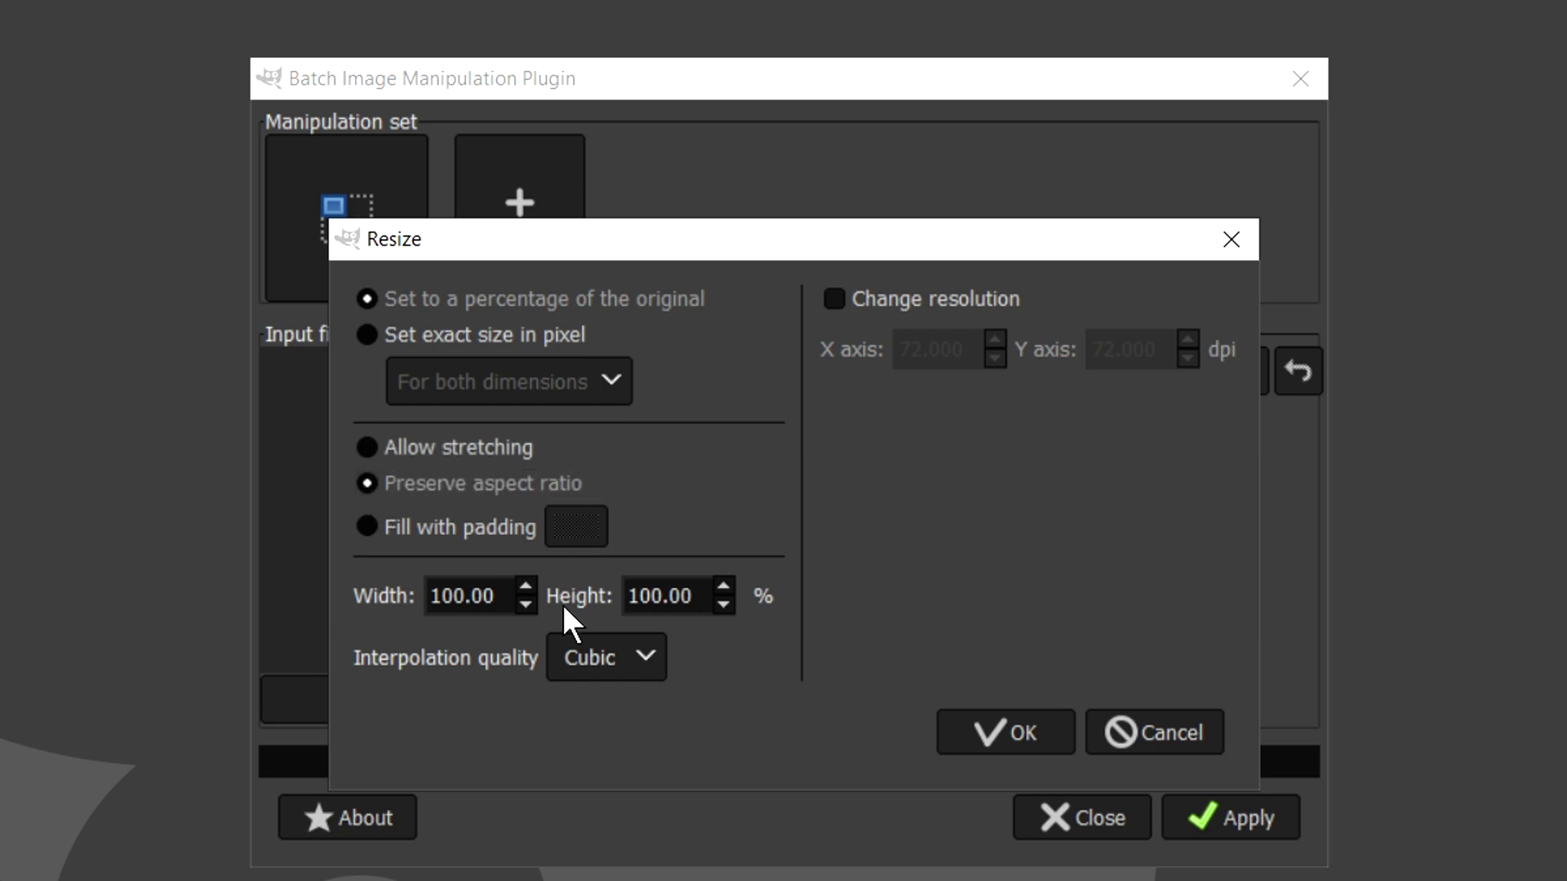
double_click(481, 596)
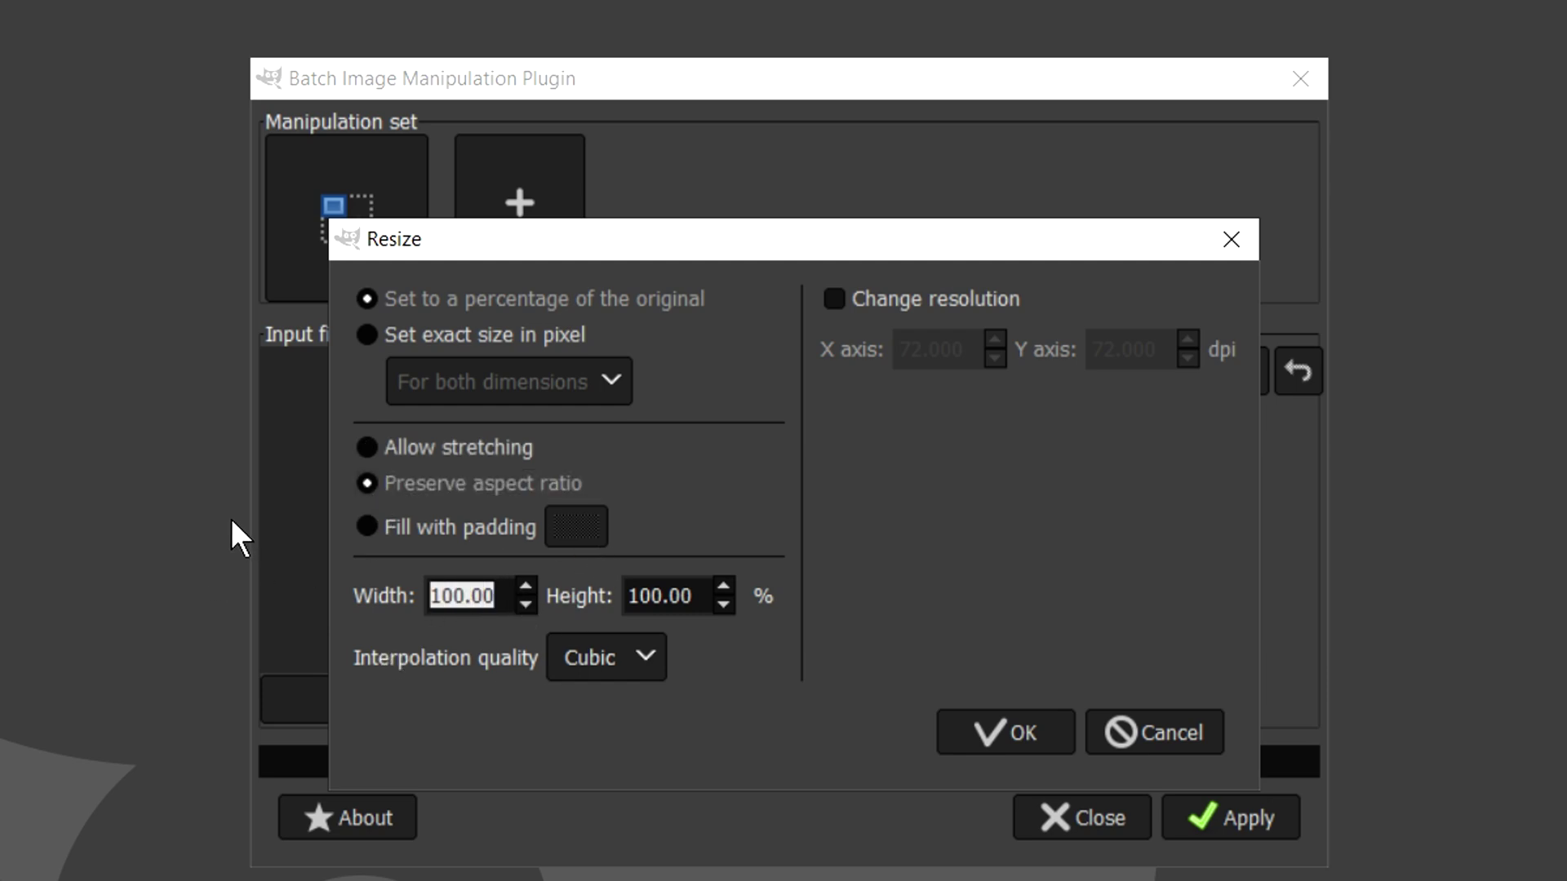
text(66.66)
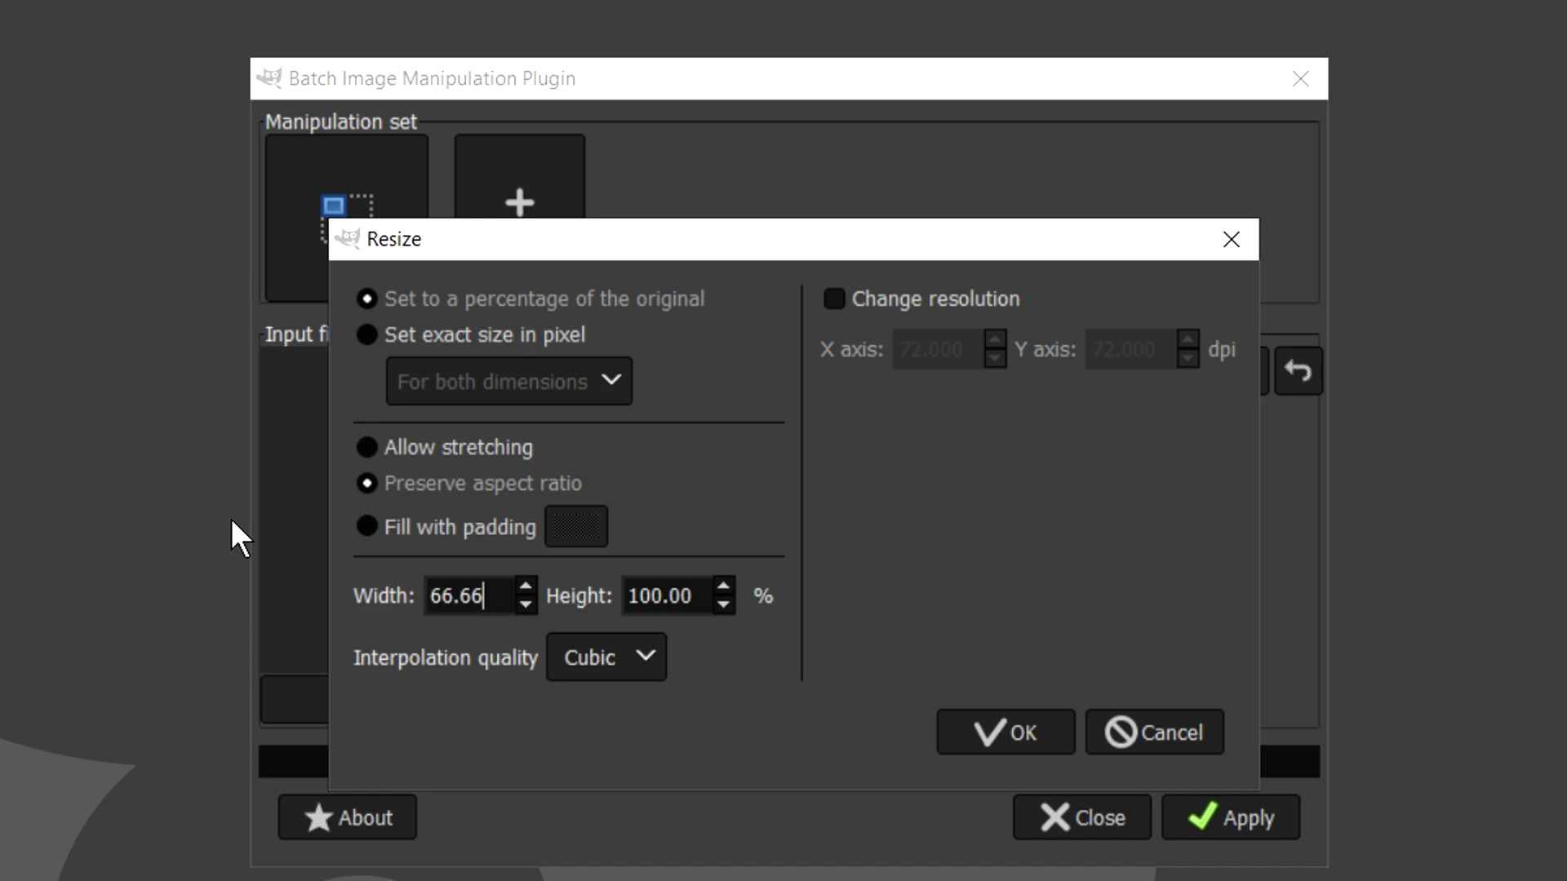
key(Tab)
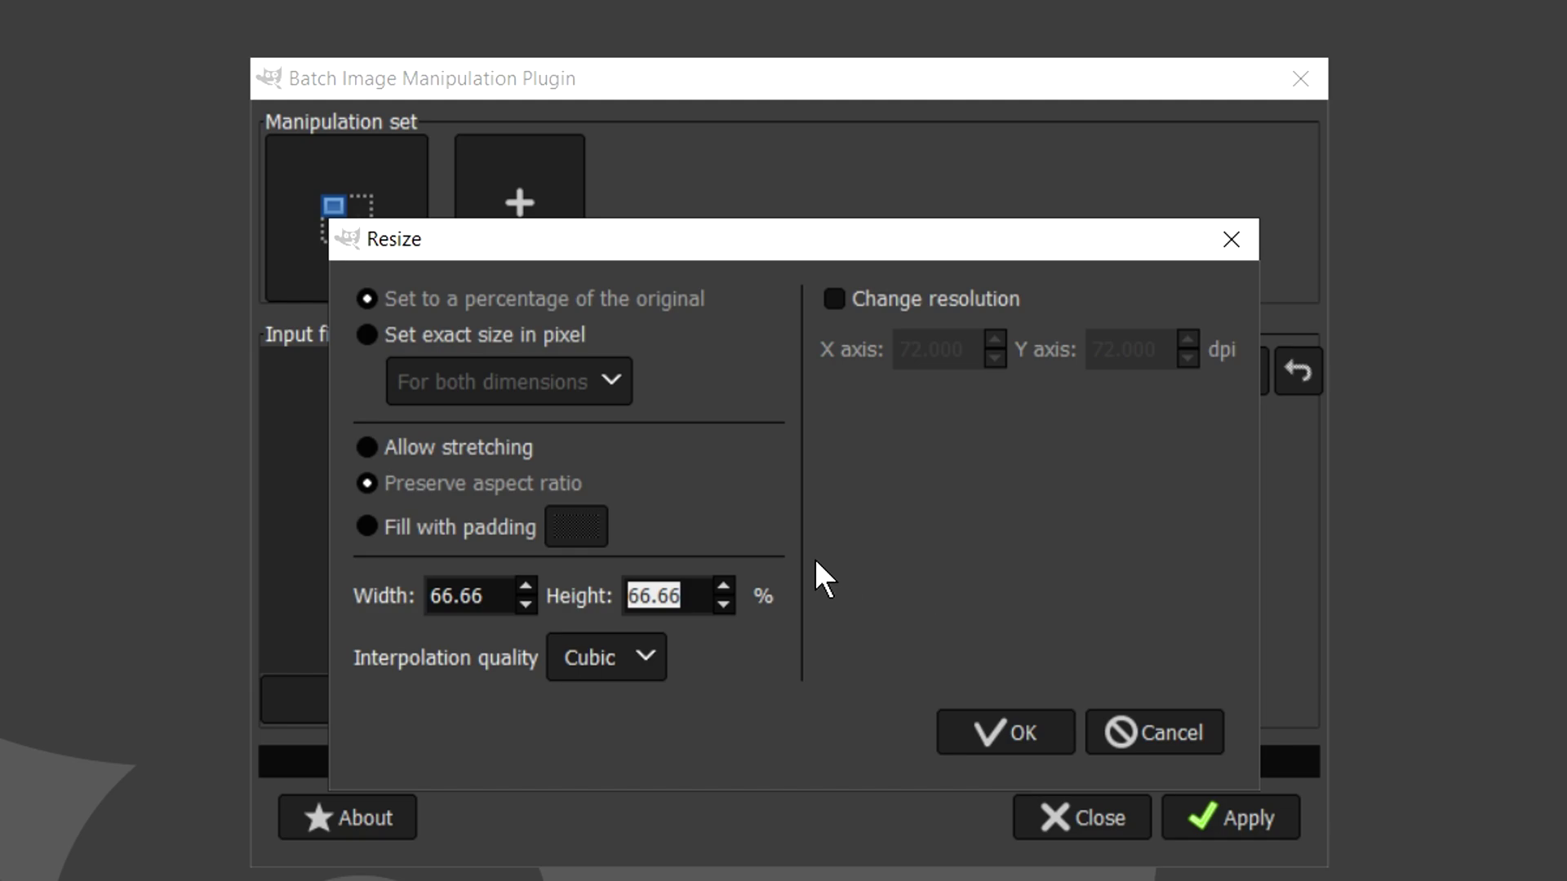
click(1002, 723)
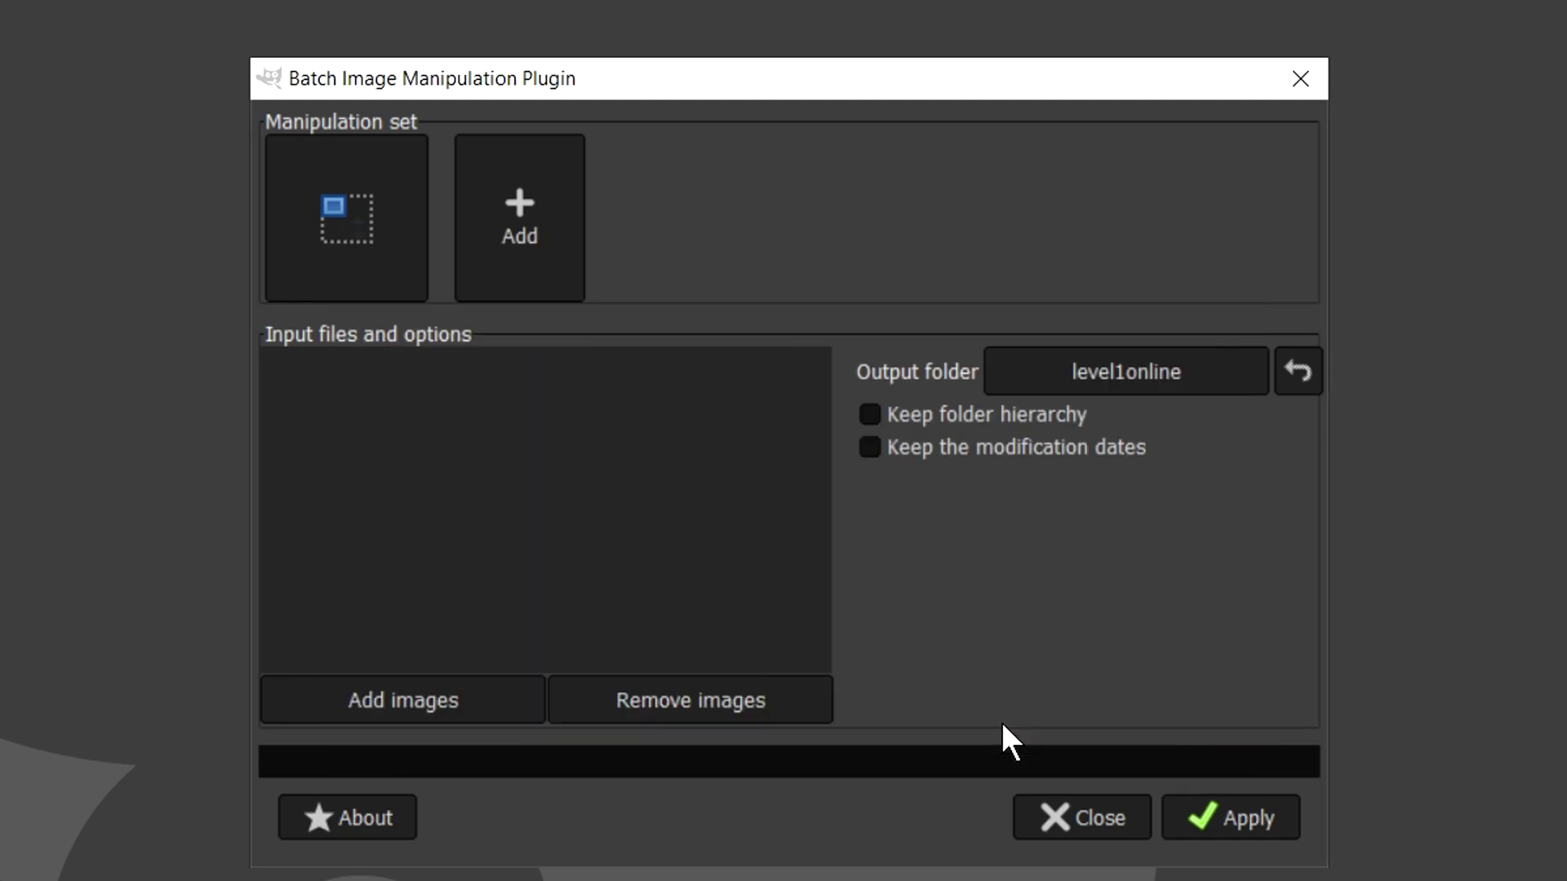
Add a PNG format step with background colour, resolution and creation date saving unchecked.
click(560, 217)
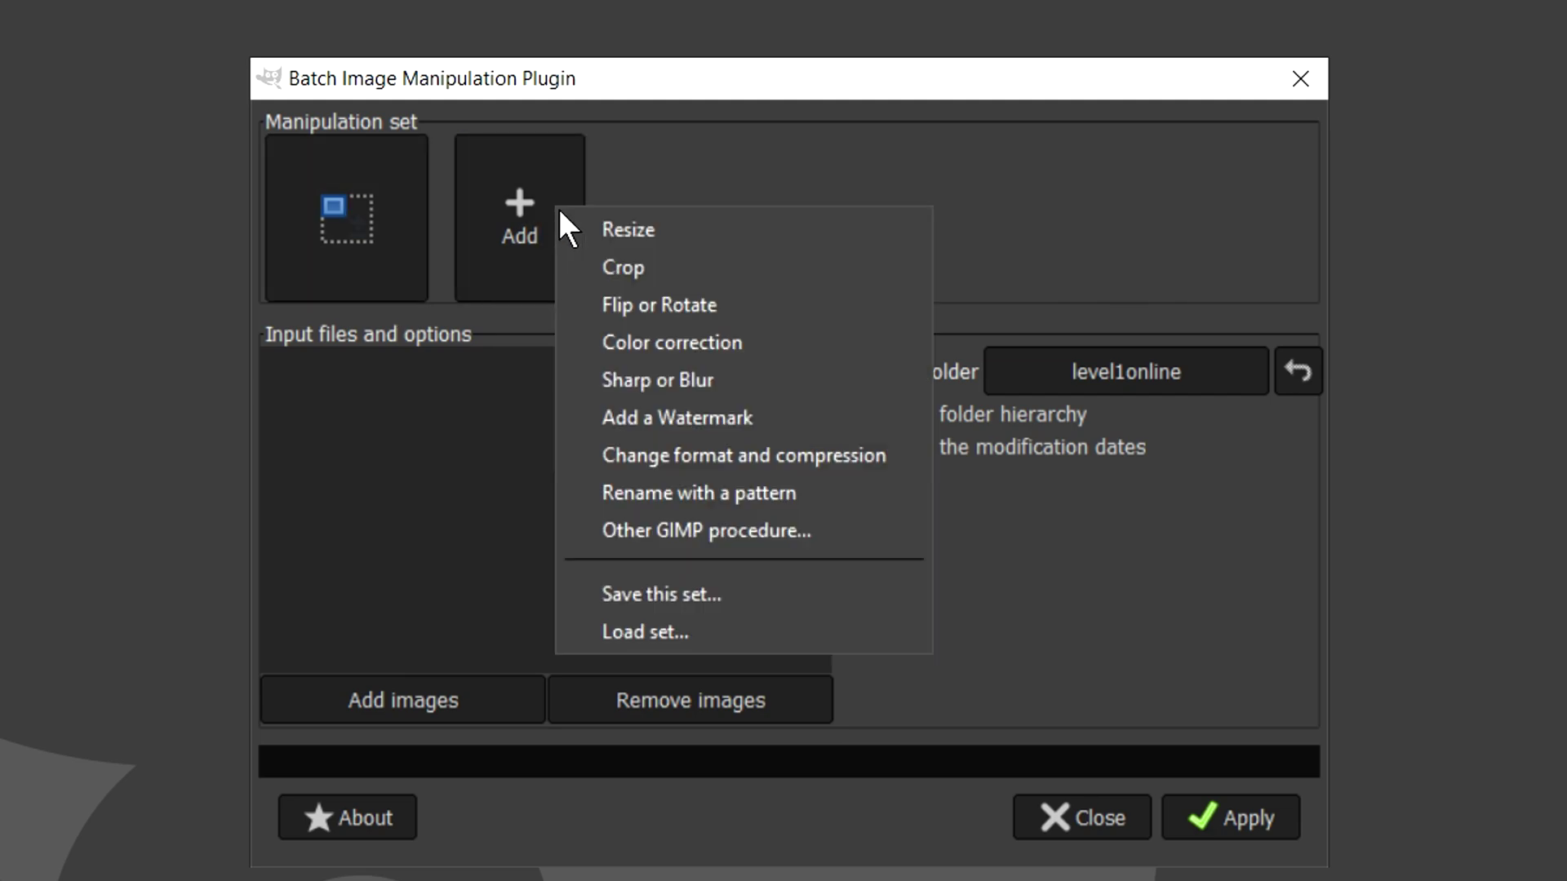
click(664, 455)
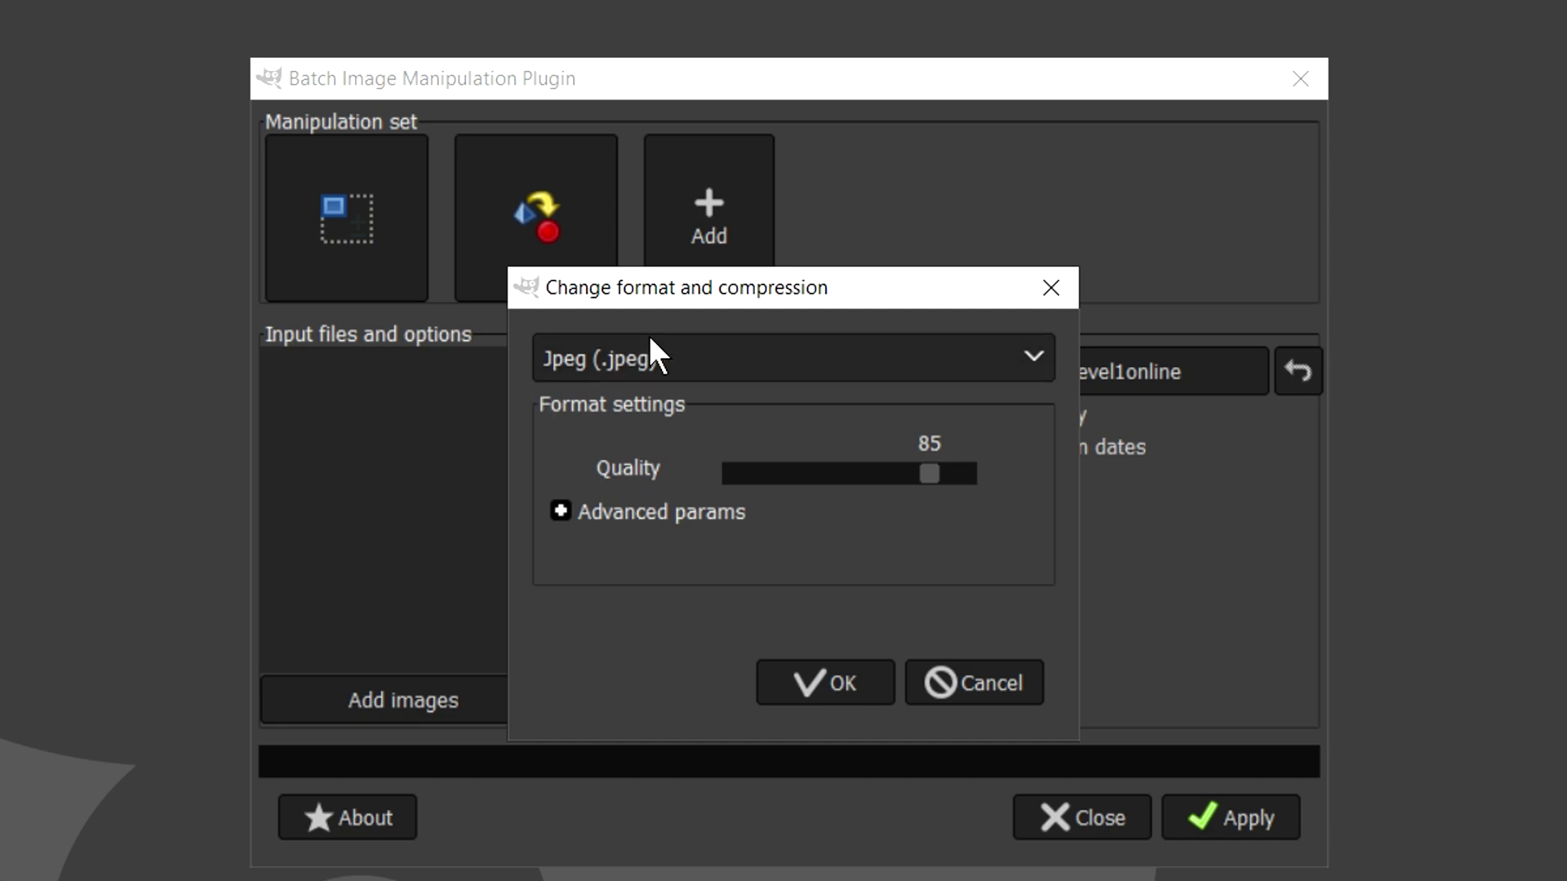
click(1012, 359)
click(788, 409)
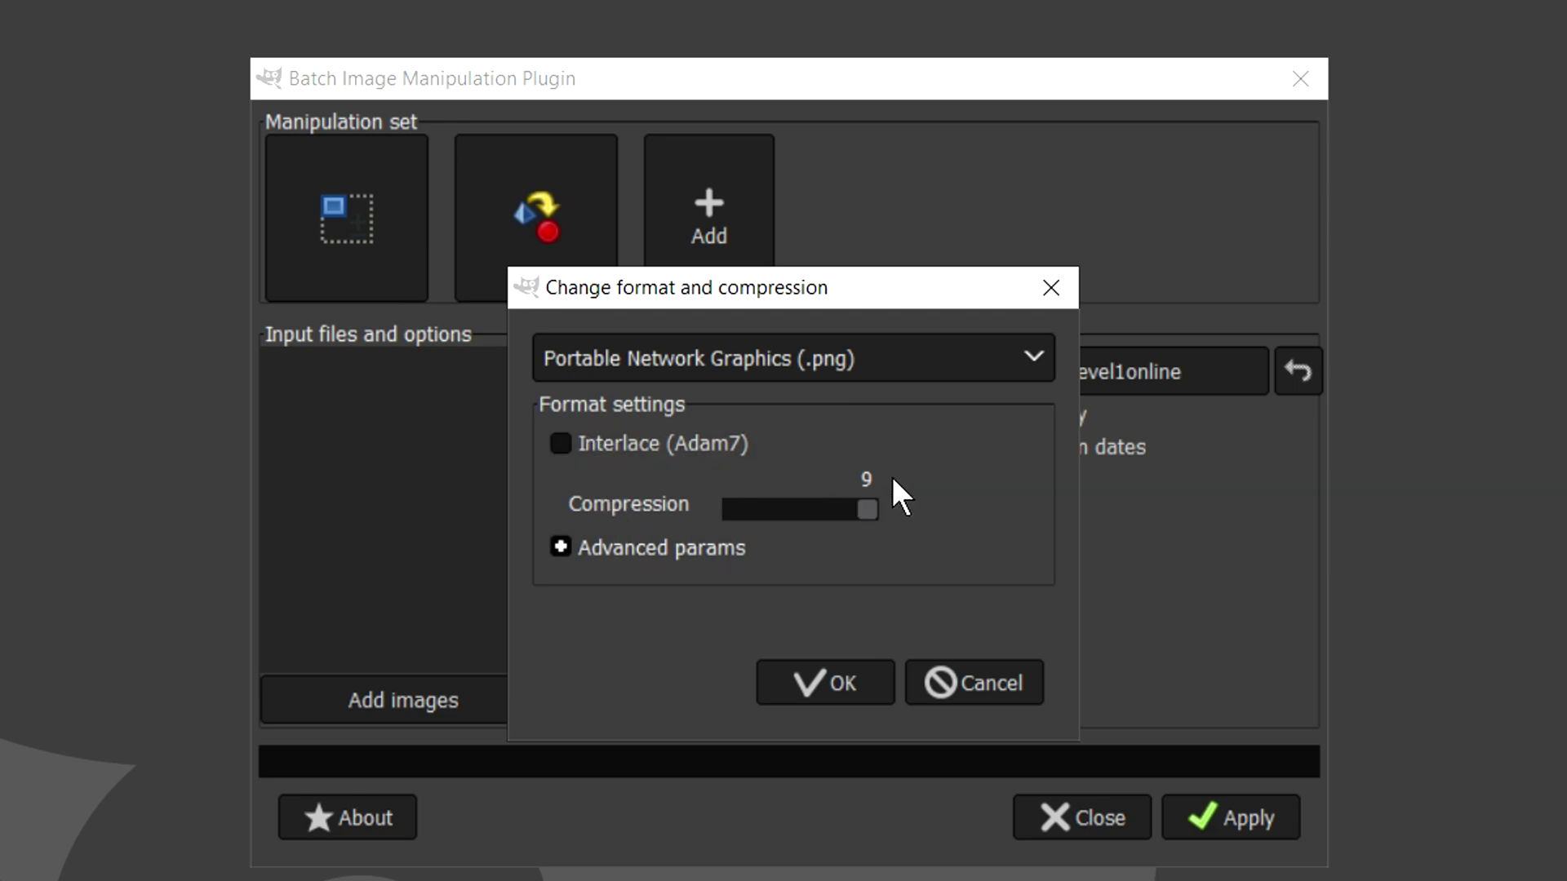
click(561, 548)
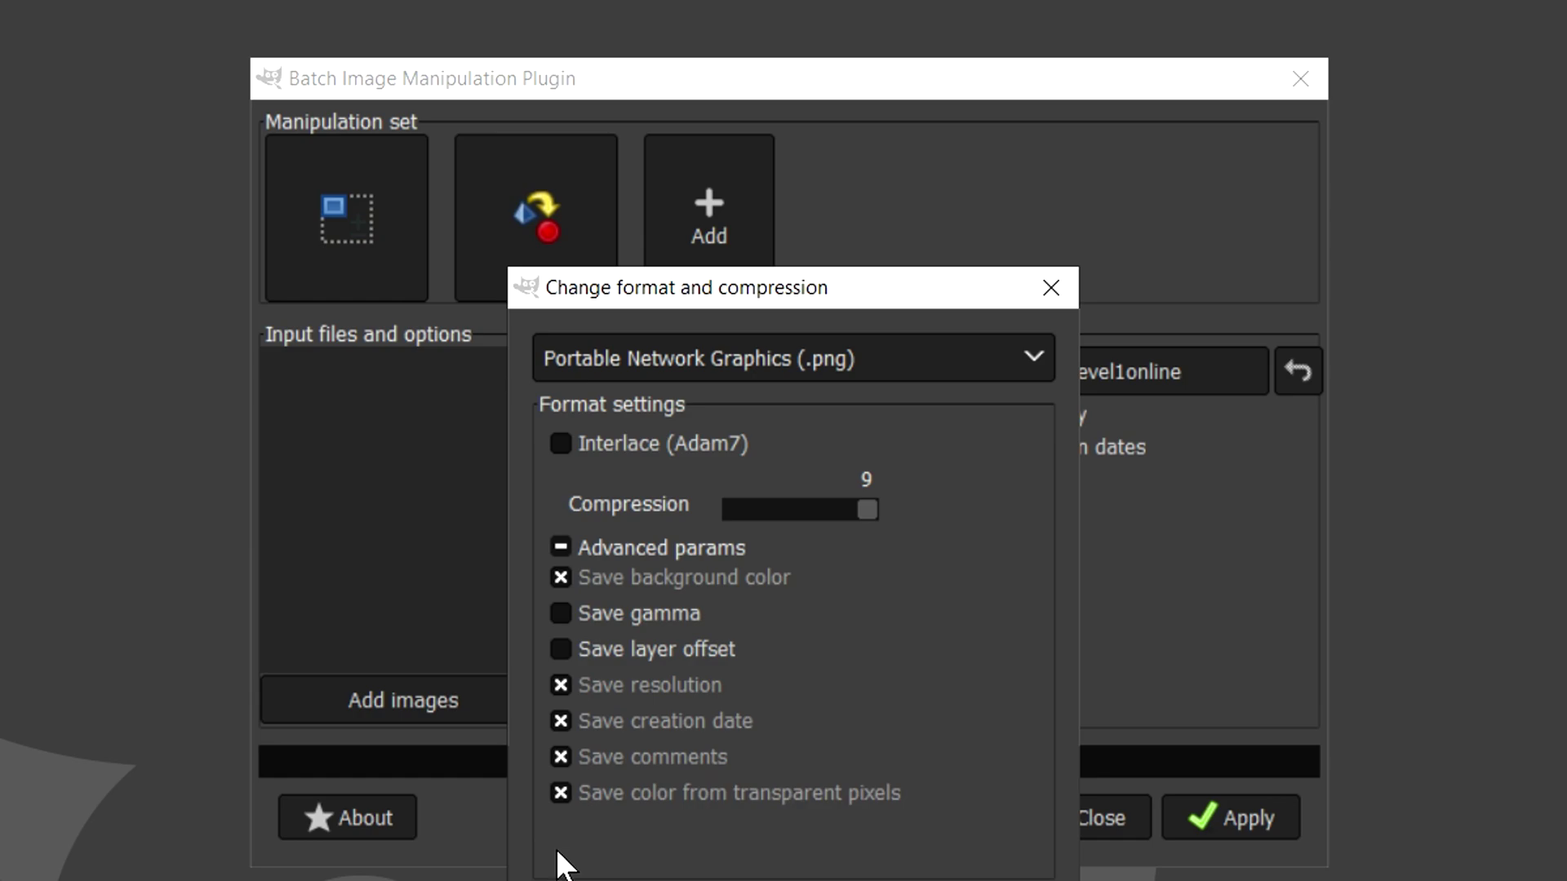
click(560, 577)
click(556, 685)
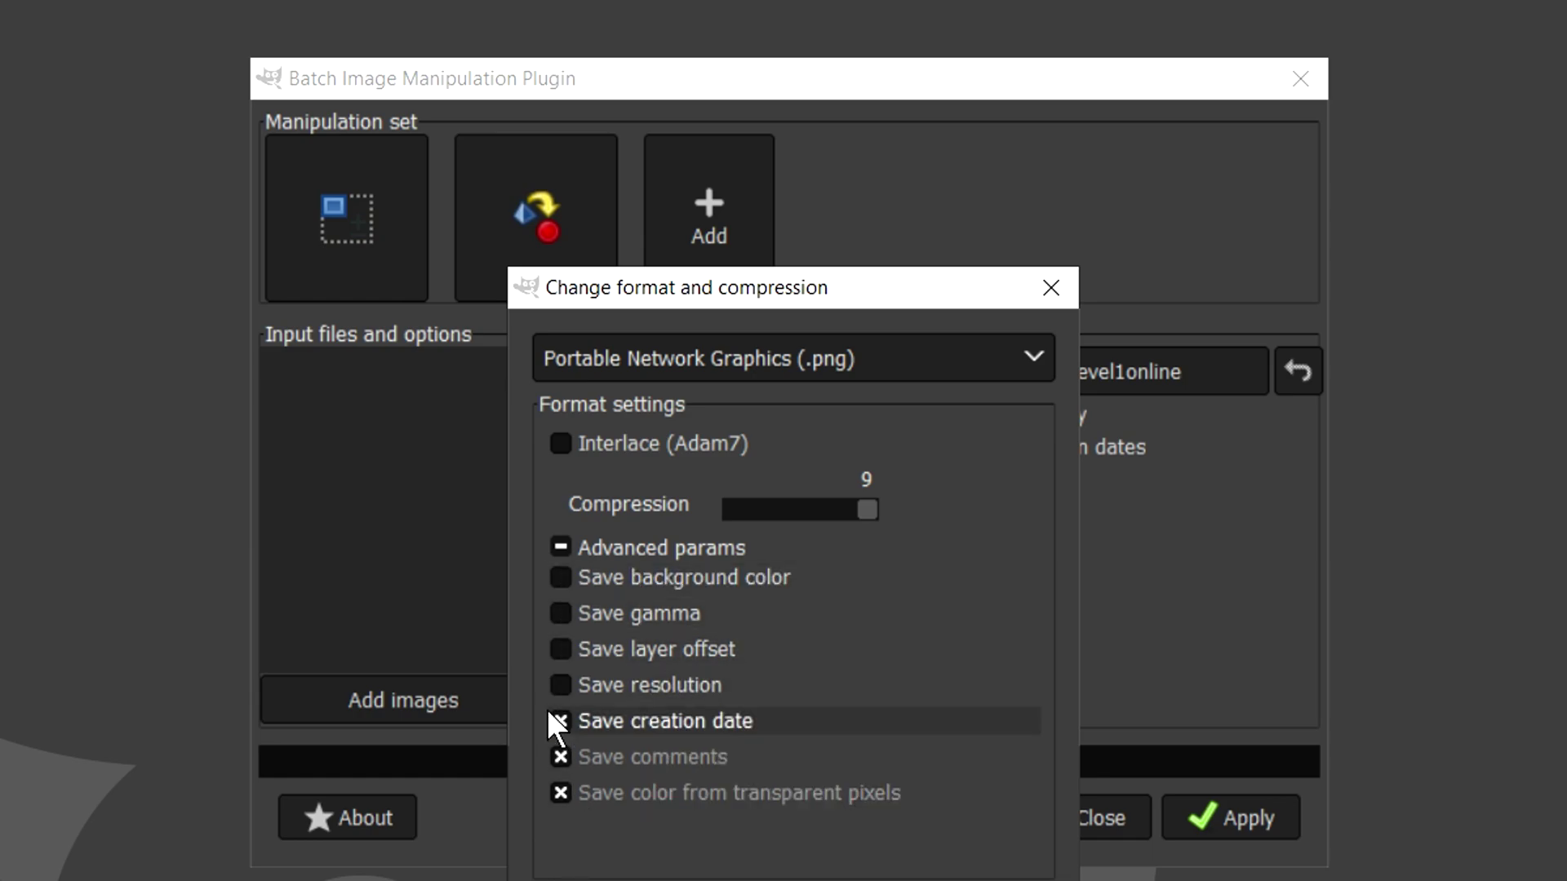
click(560, 721)
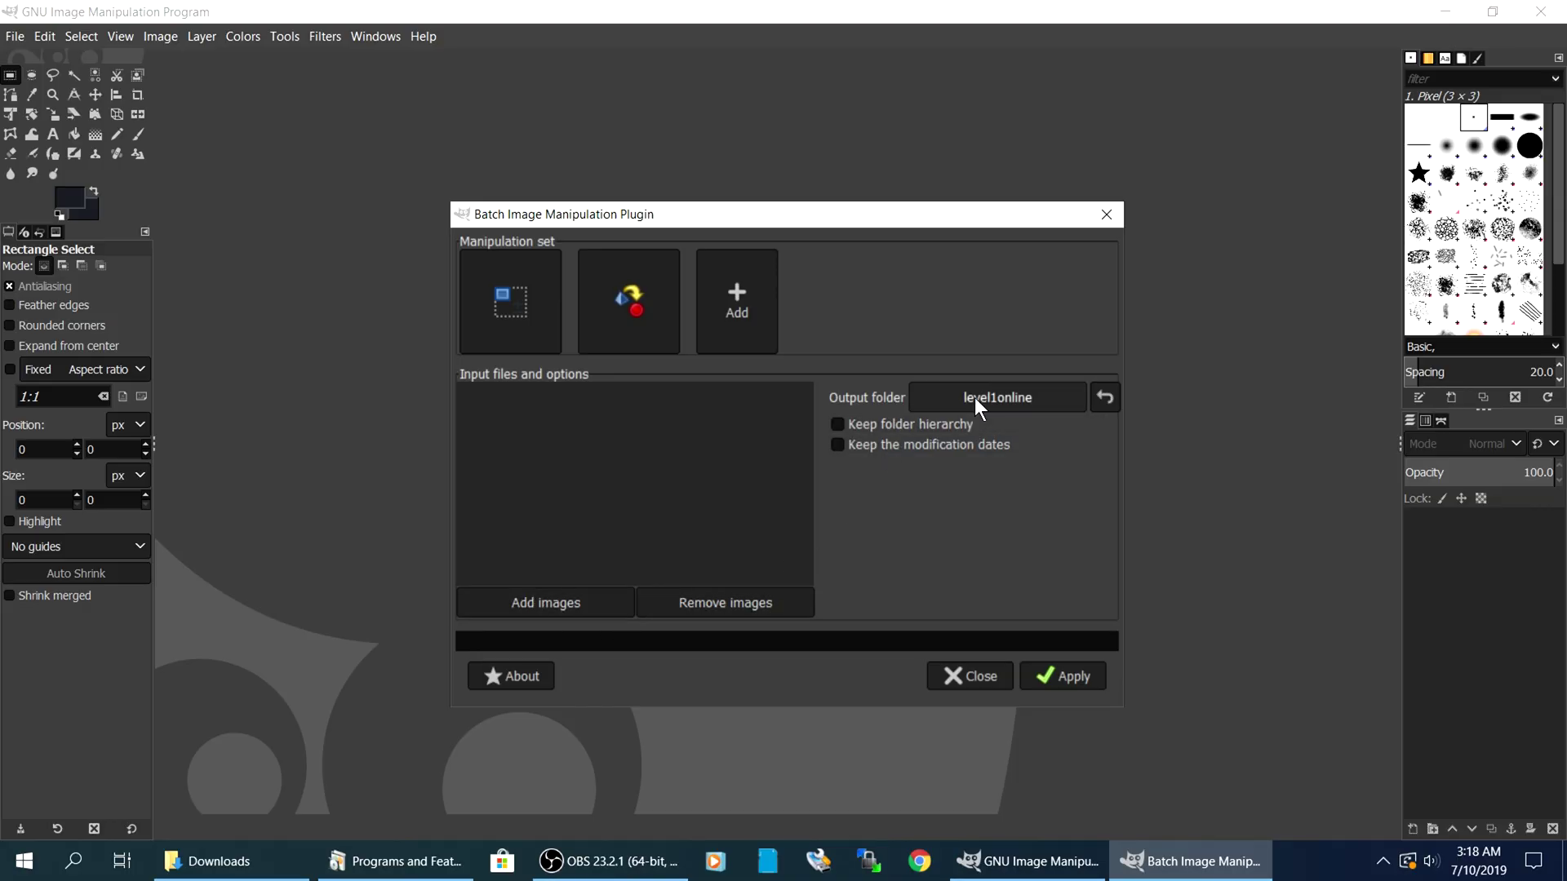
Create a dynamo2 folder on the Desktop and choose it as the batch output folder.
click(978, 391)
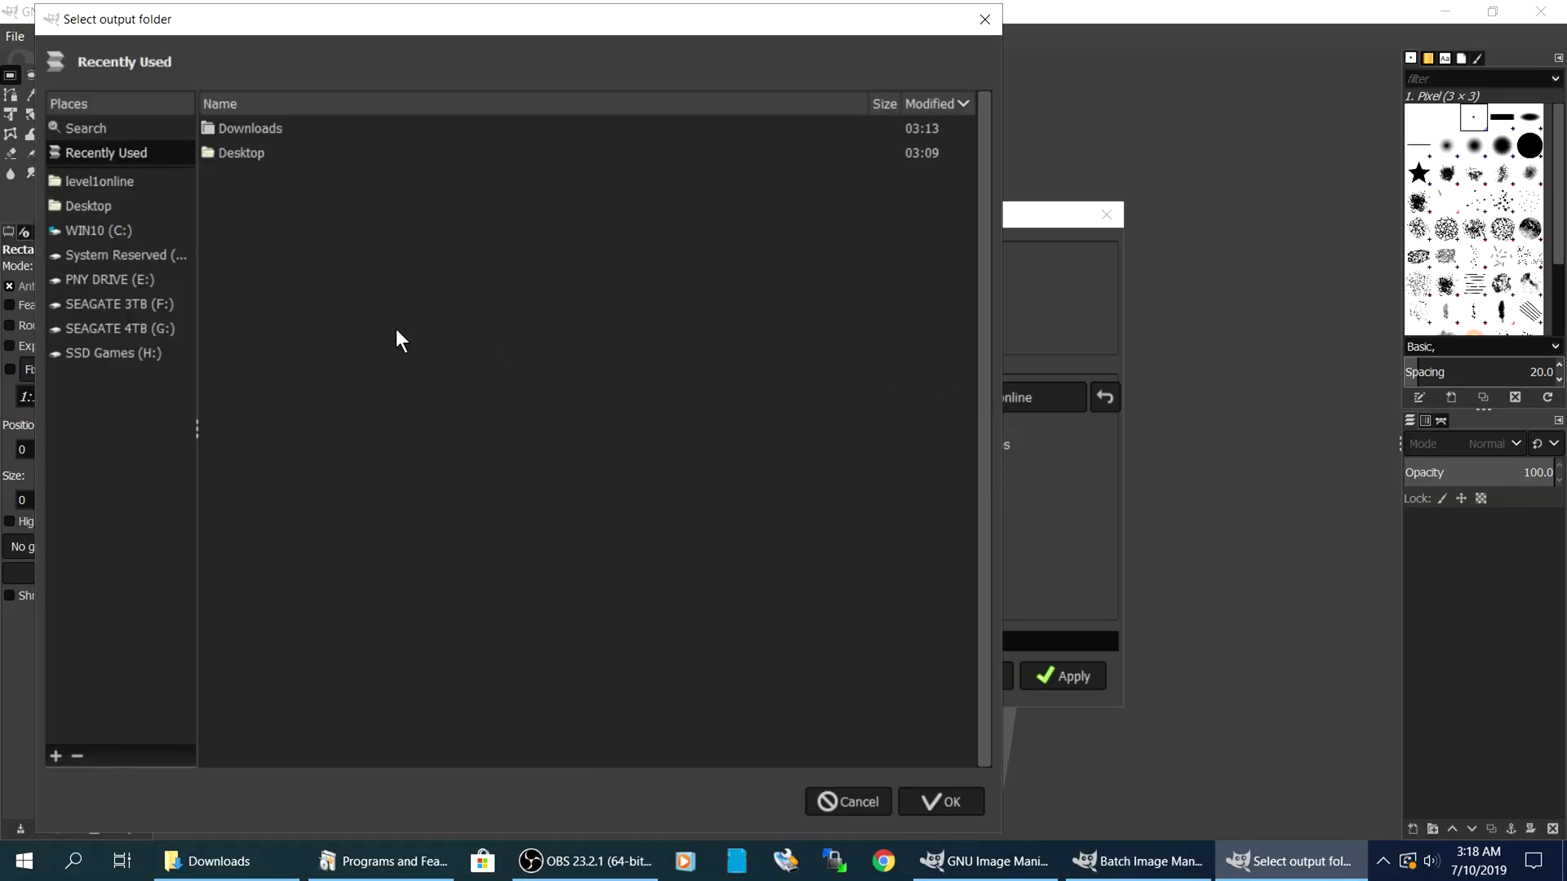
click(240, 158)
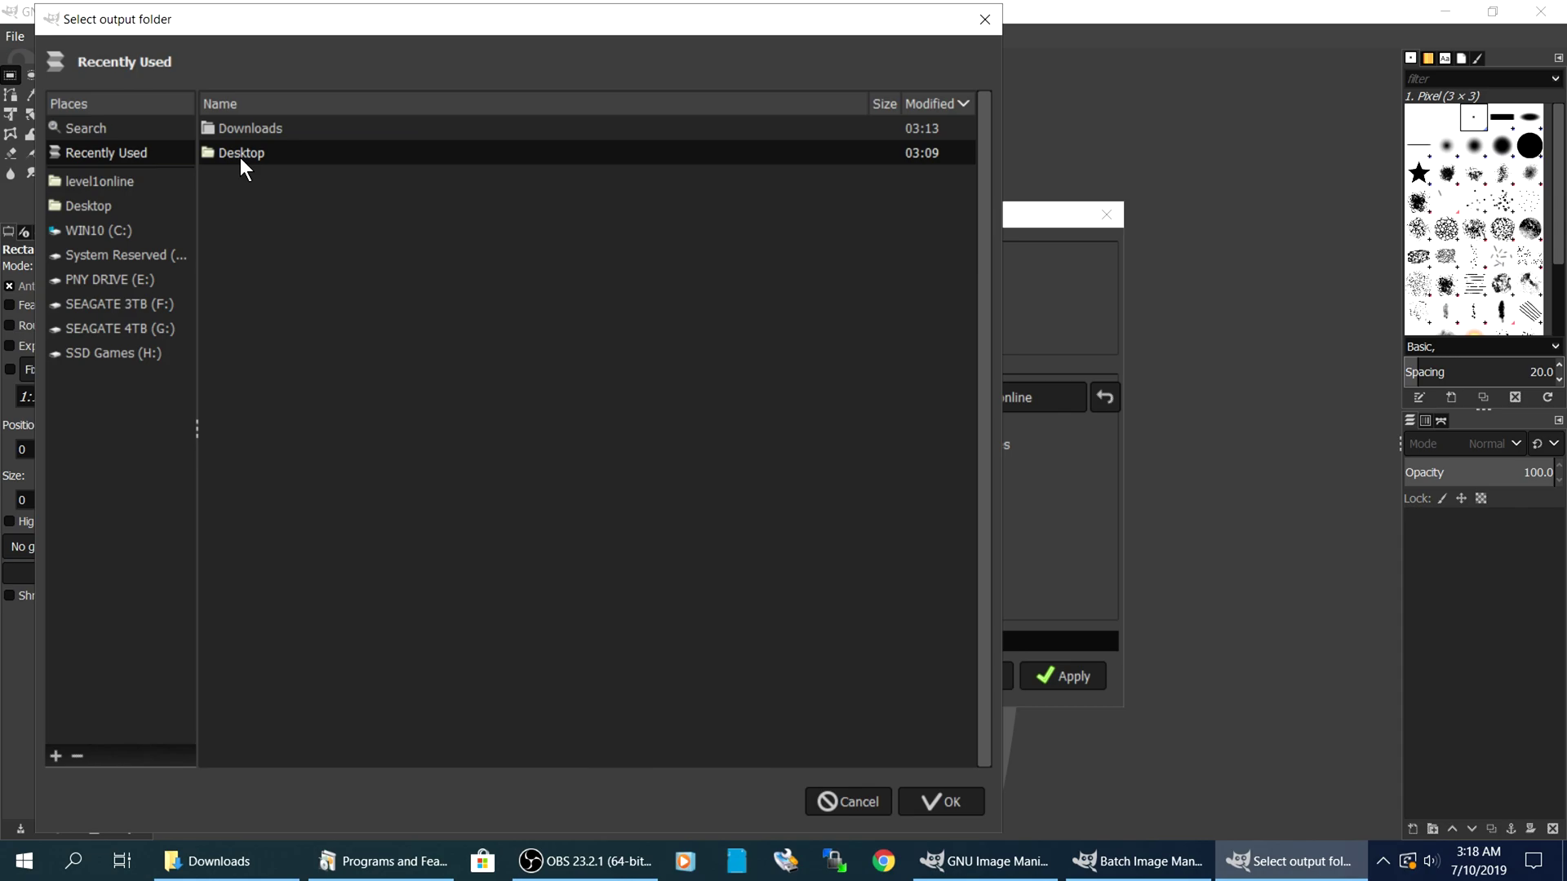
double_click(240, 158)
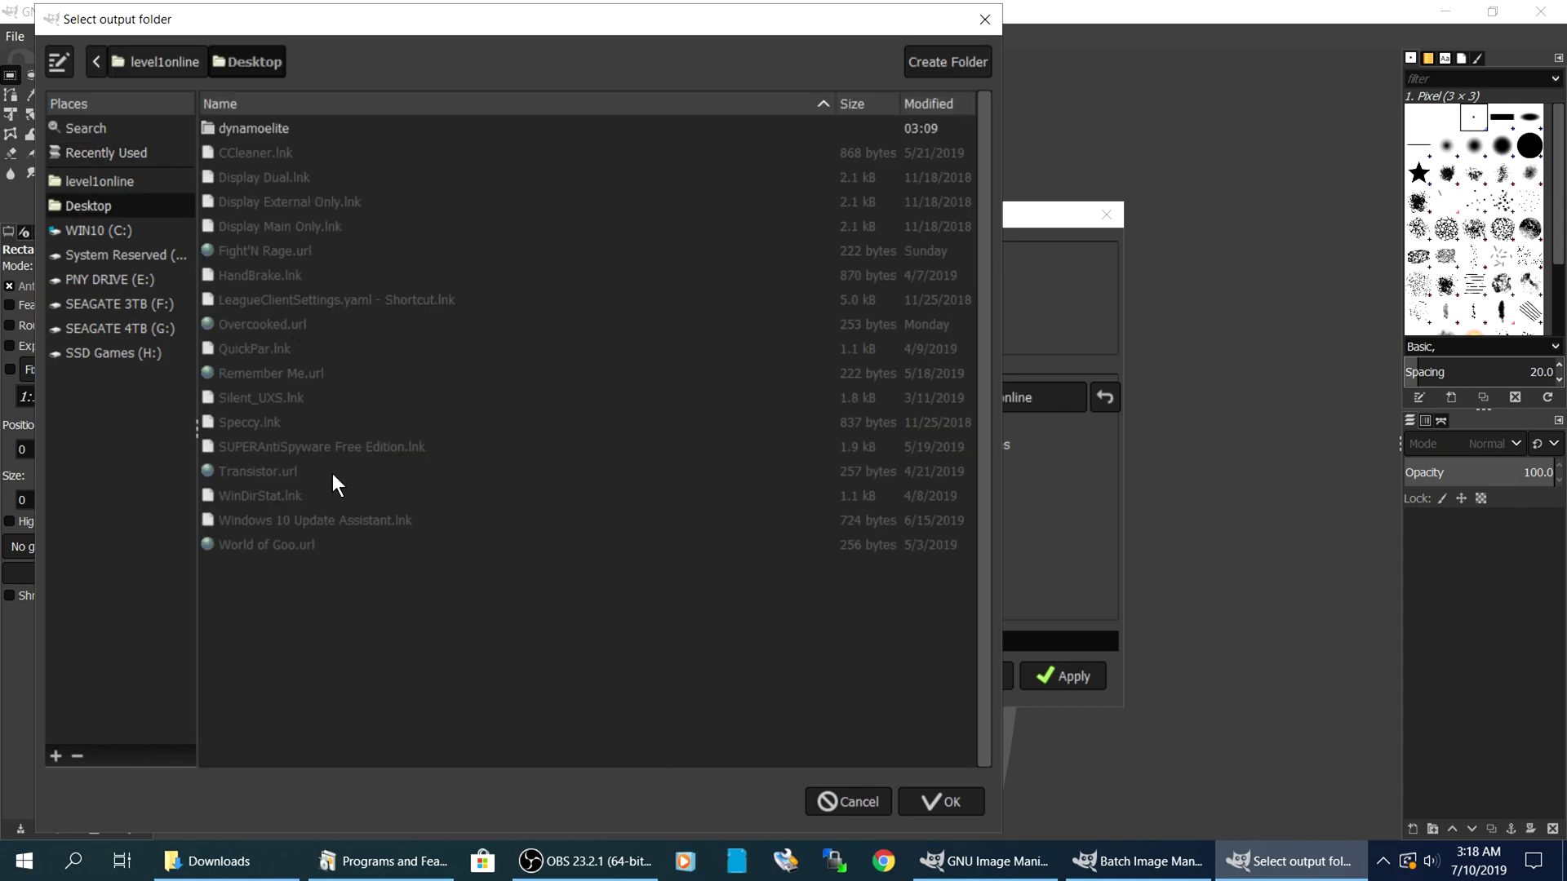
click(950, 61)
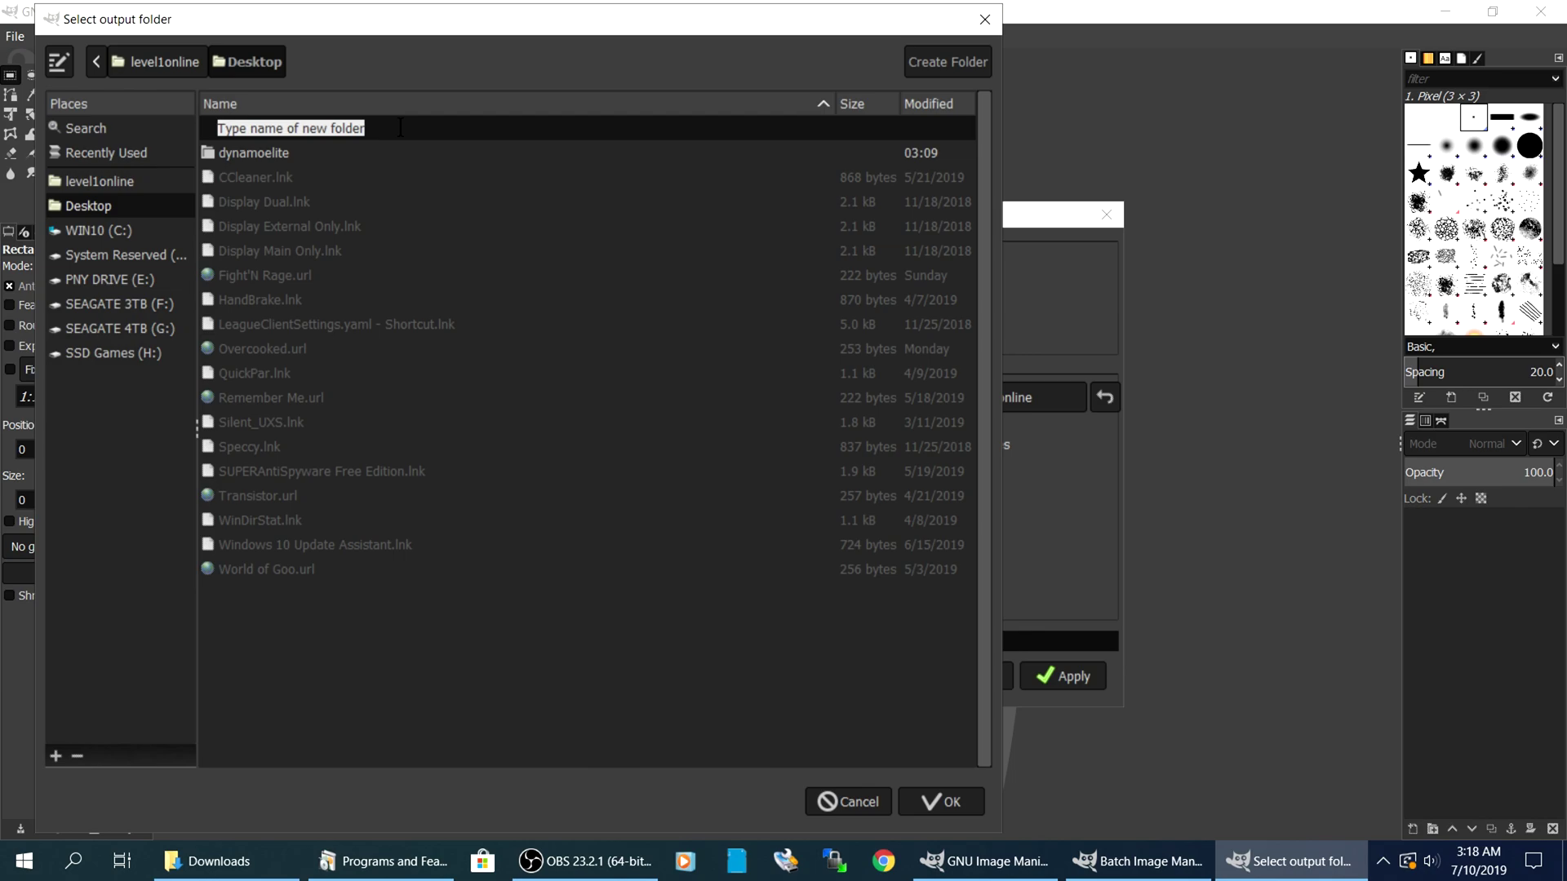
text(dynamo2)
key(Return)
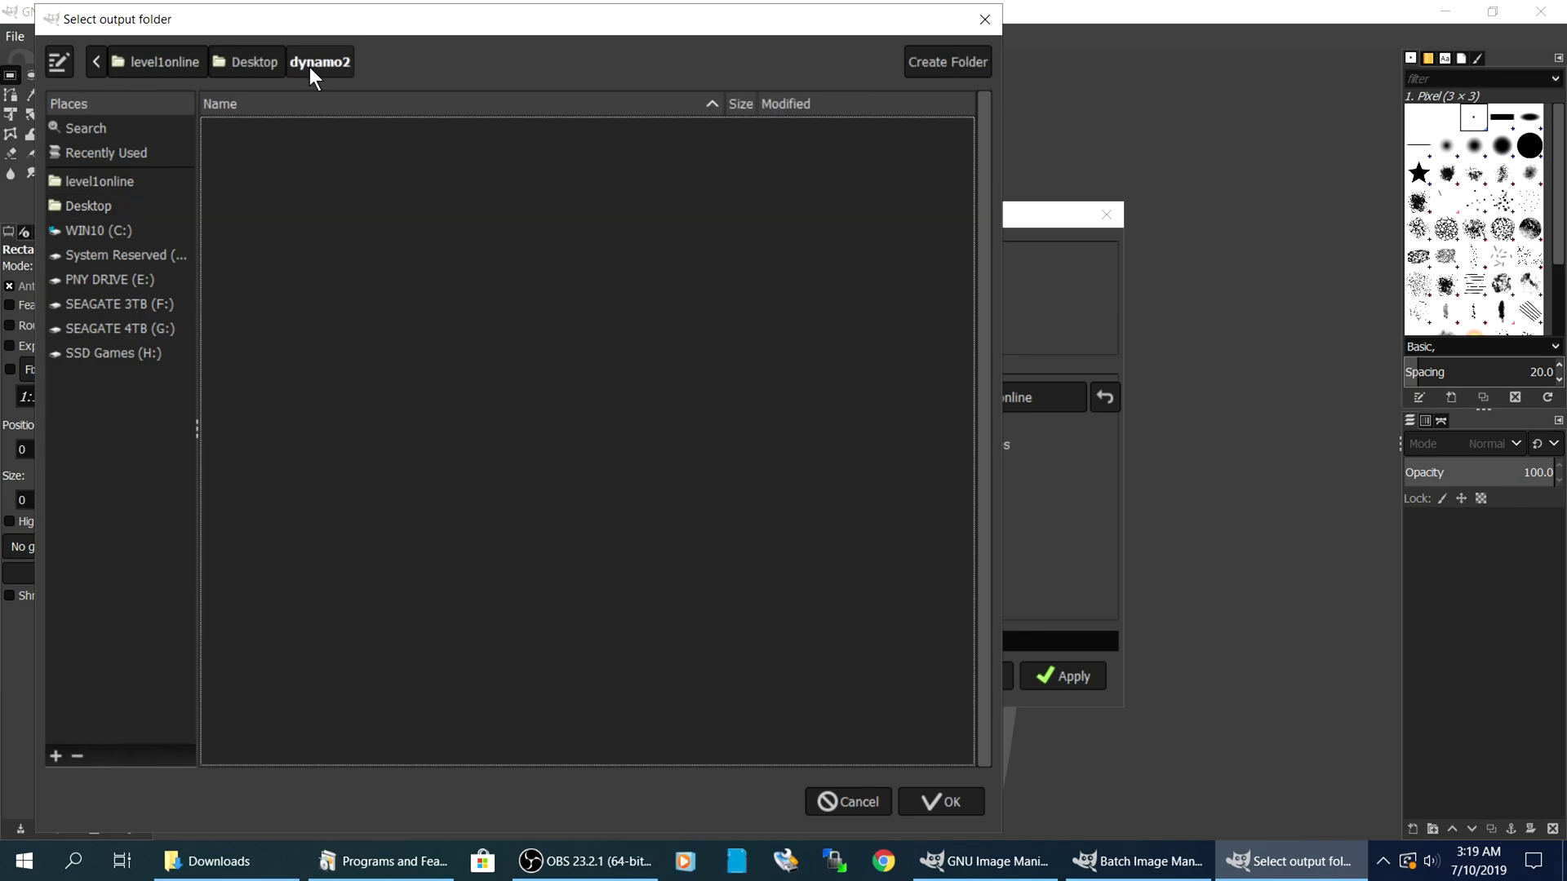
click(931, 801)
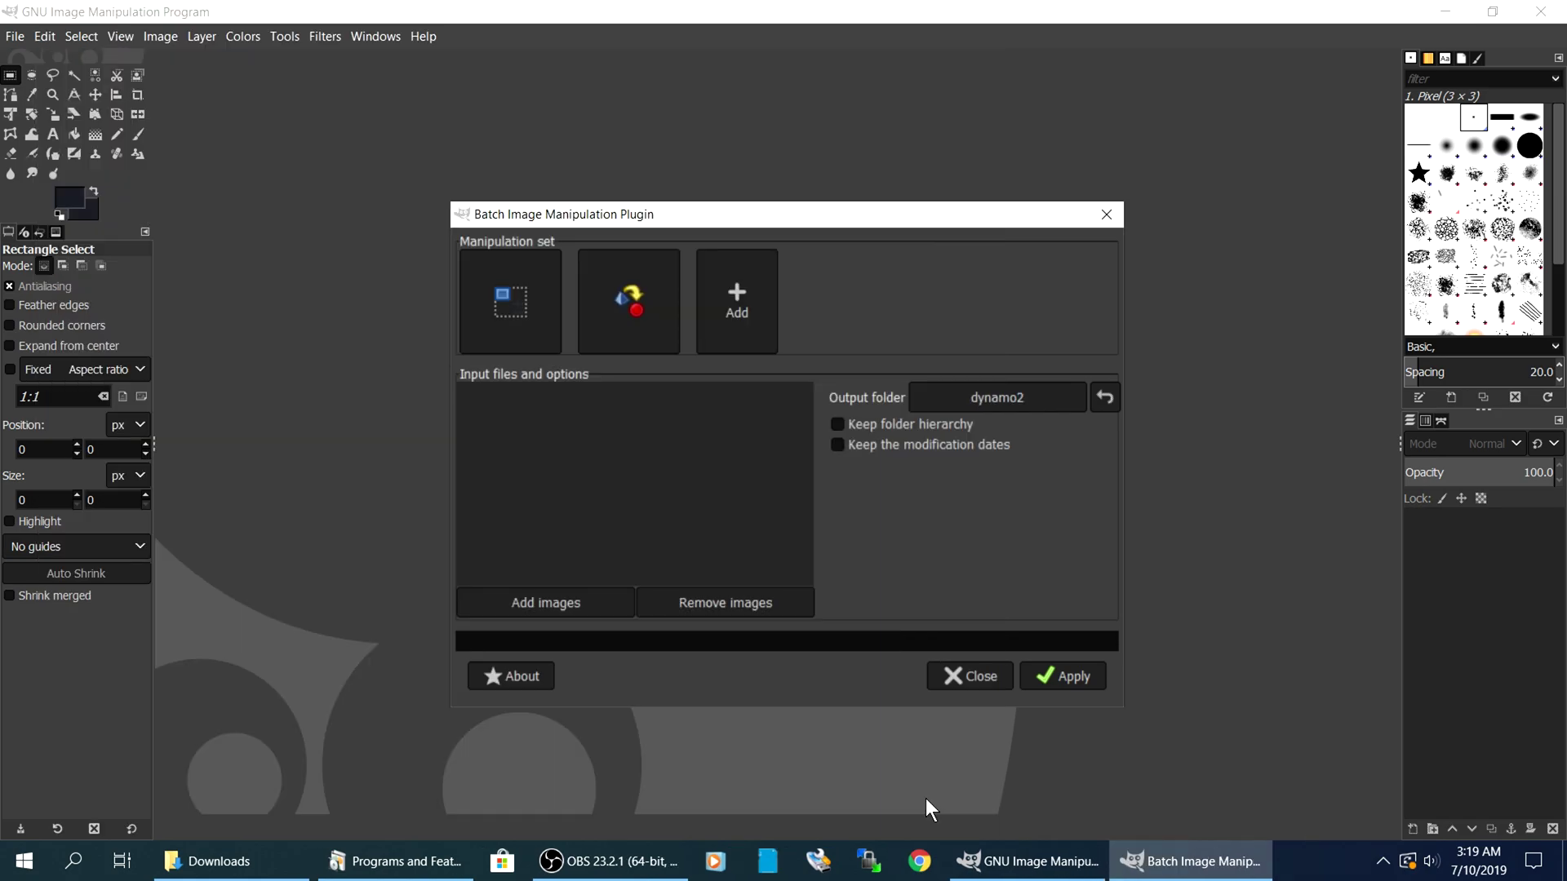
Tick Keep folder hierarchy and add the Desktop dynamoelite folder with all subfolders as input.
click(839, 424)
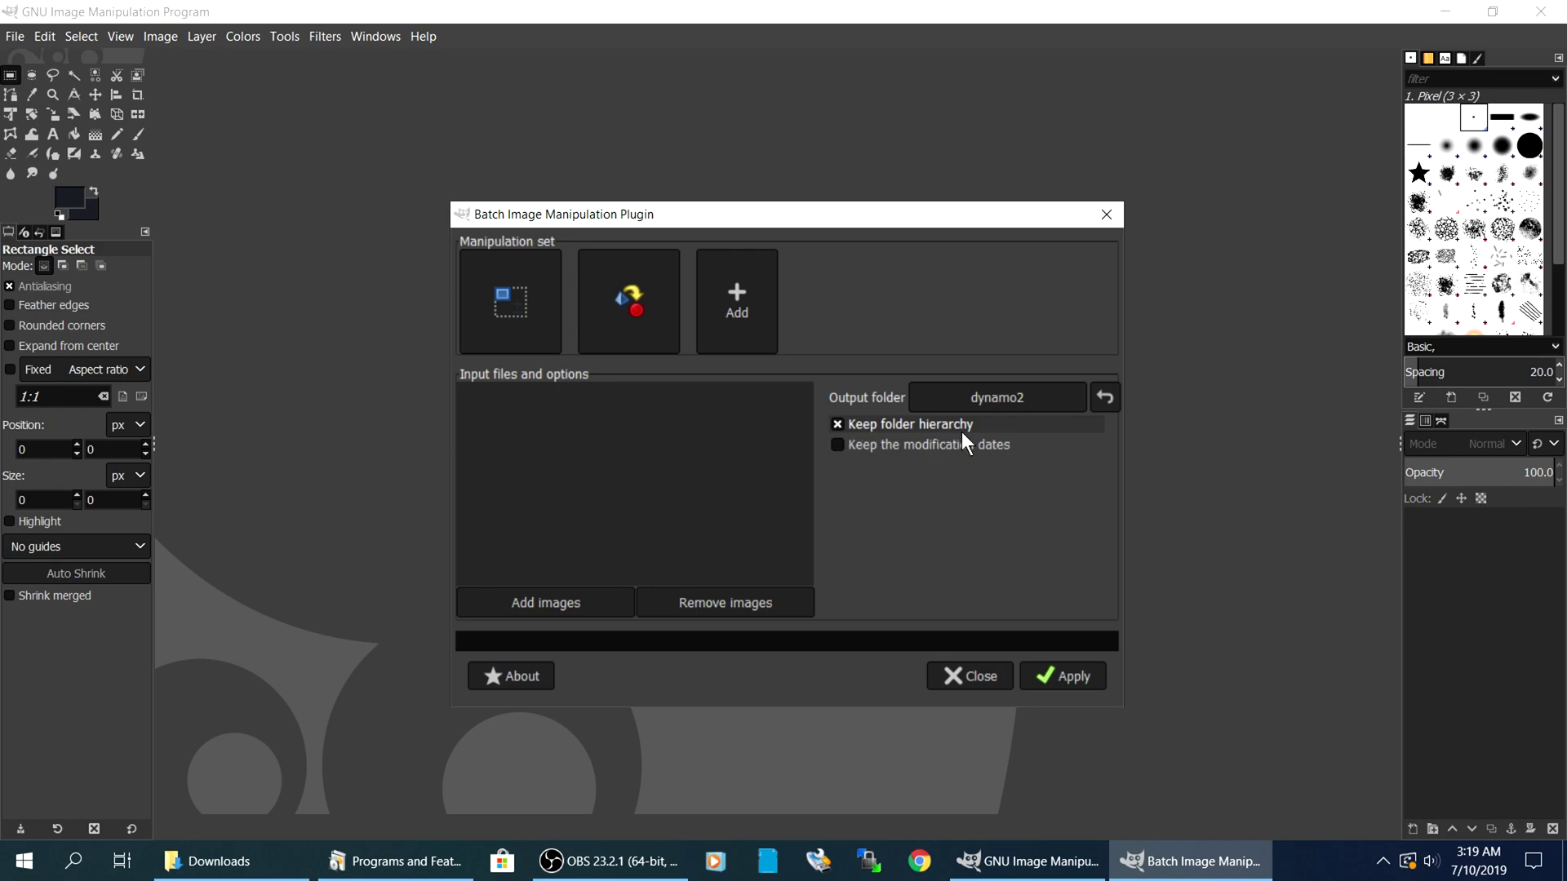
click(533, 601)
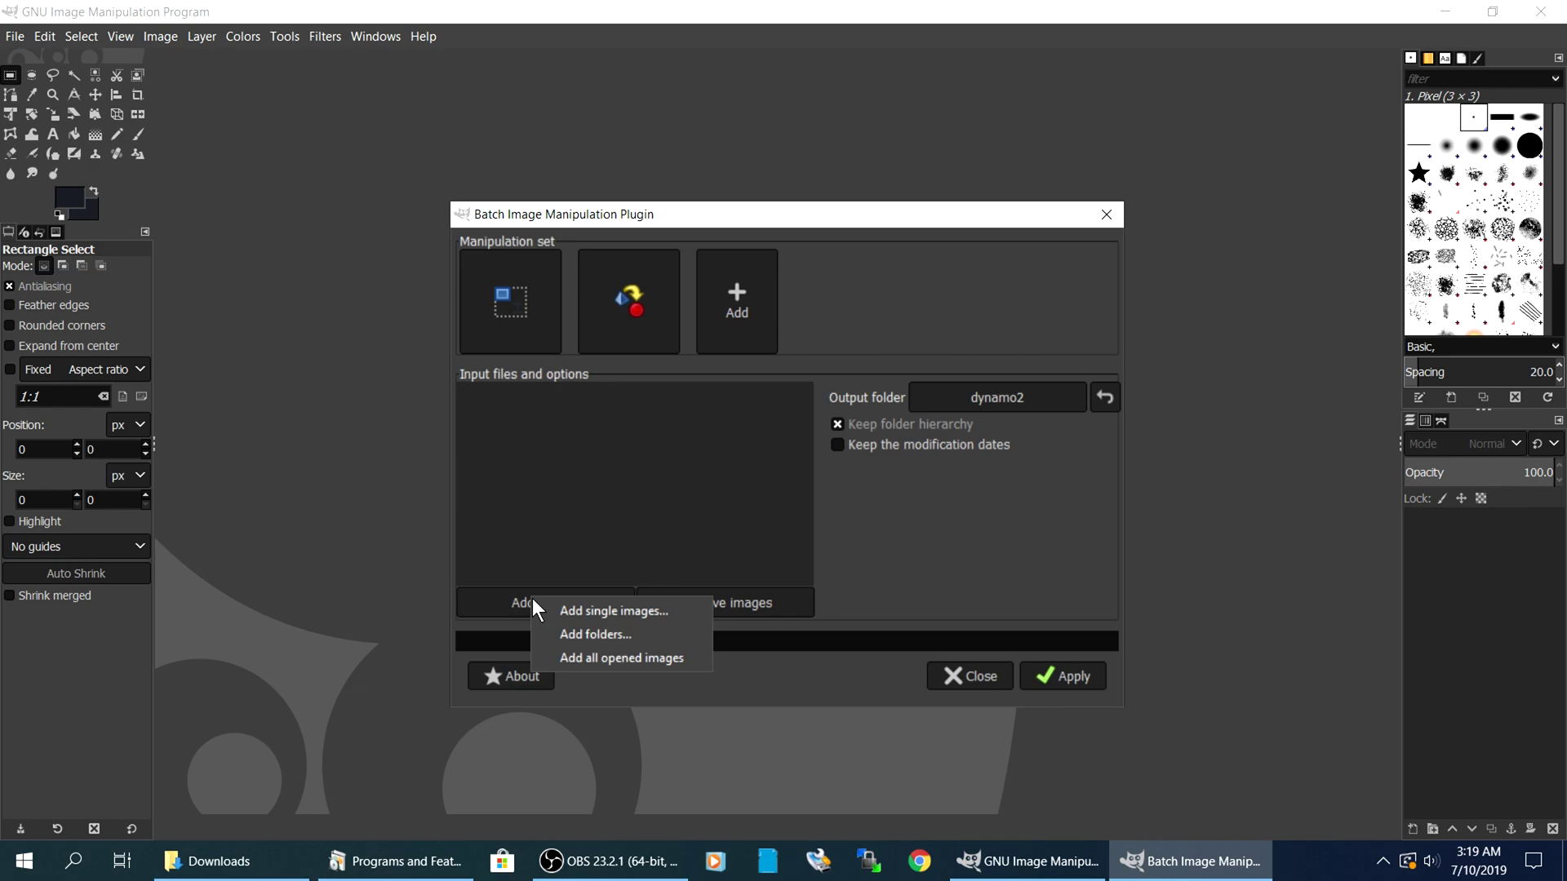
click(575, 633)
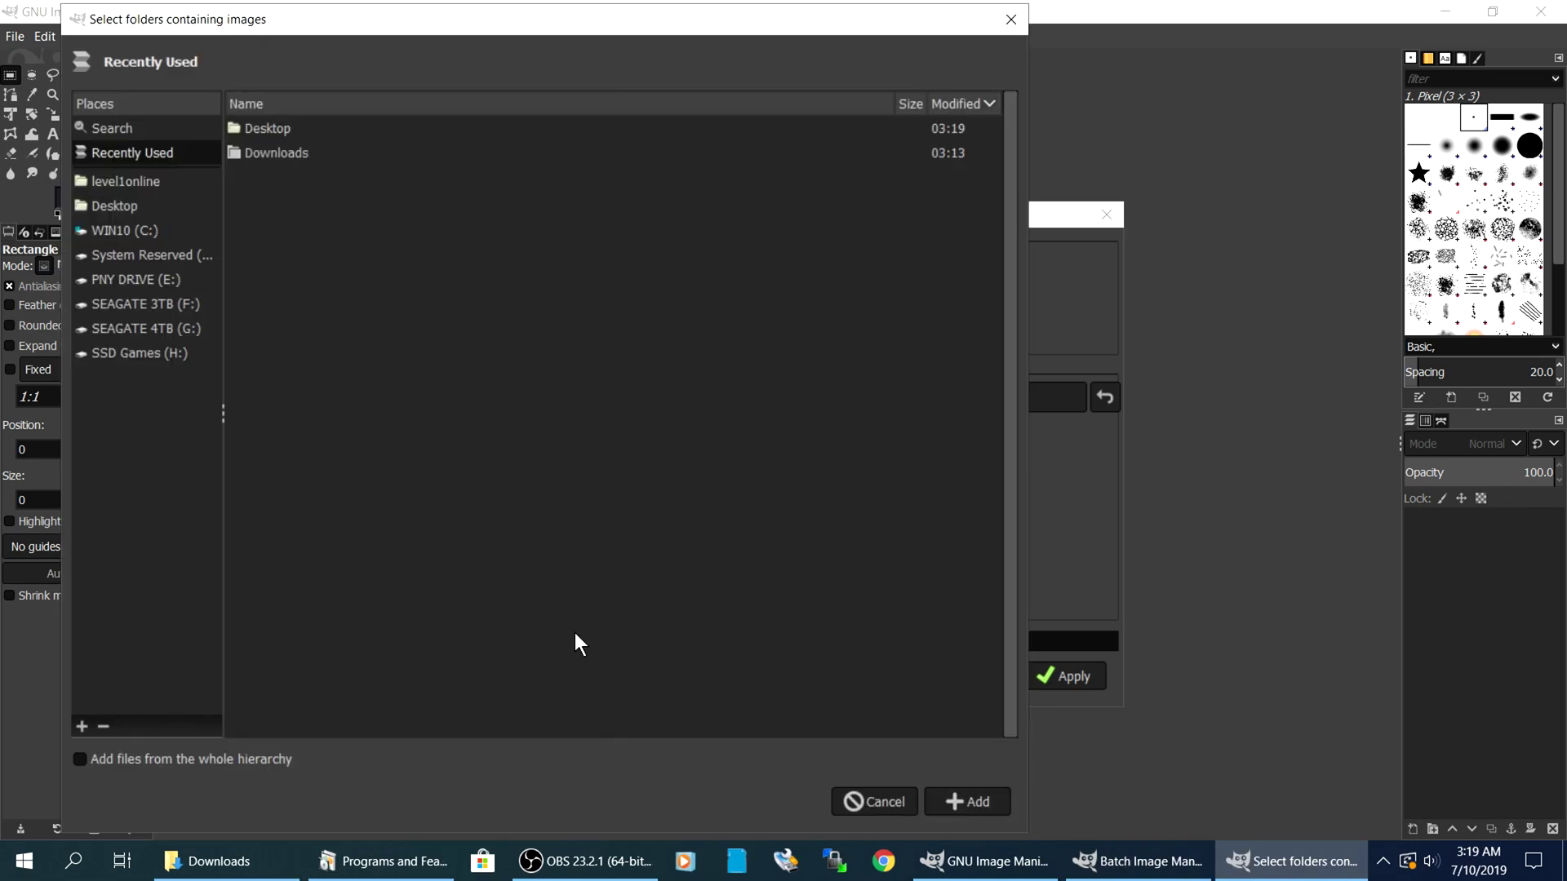
double_click(274, 129)
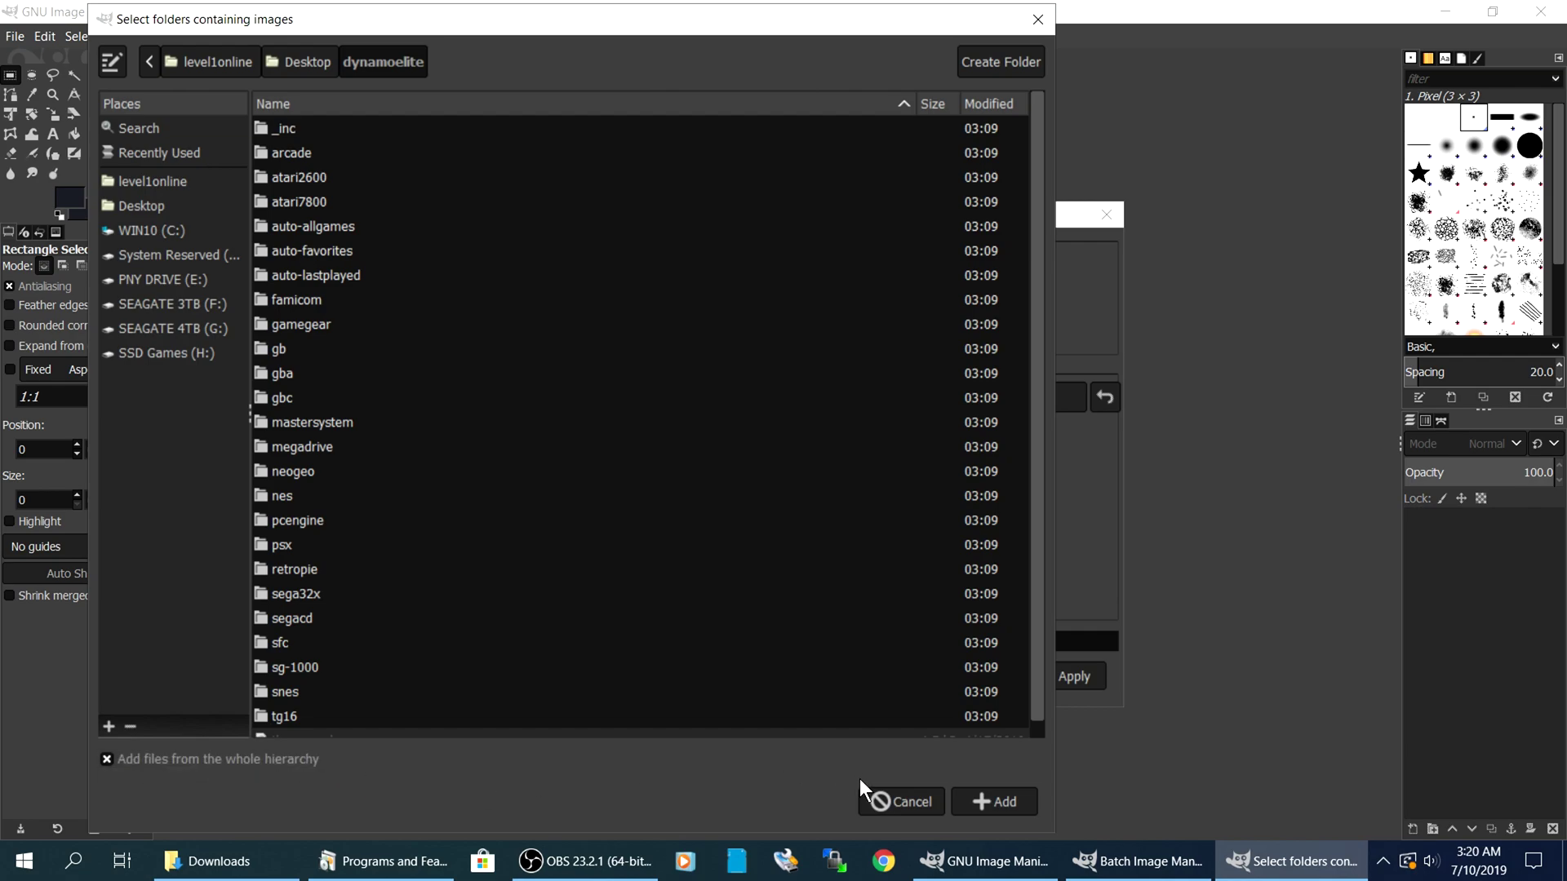
click(992, 803)
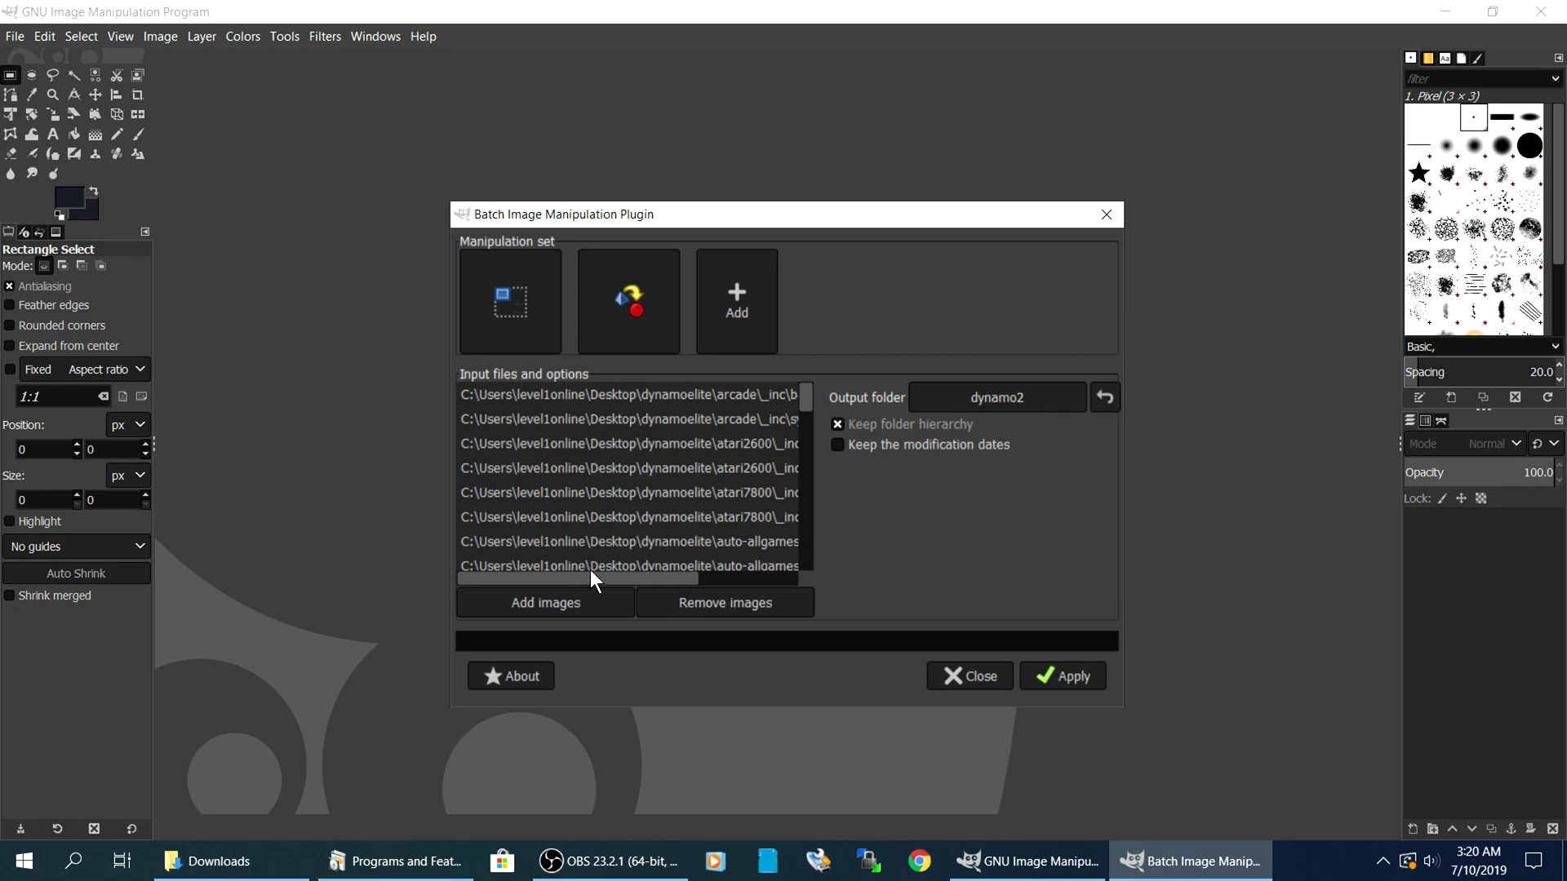
mouse_move(599, 574)
mouse_down()
mouse_move(766, 591)
mouse_move(599, 579)
mouse_up()
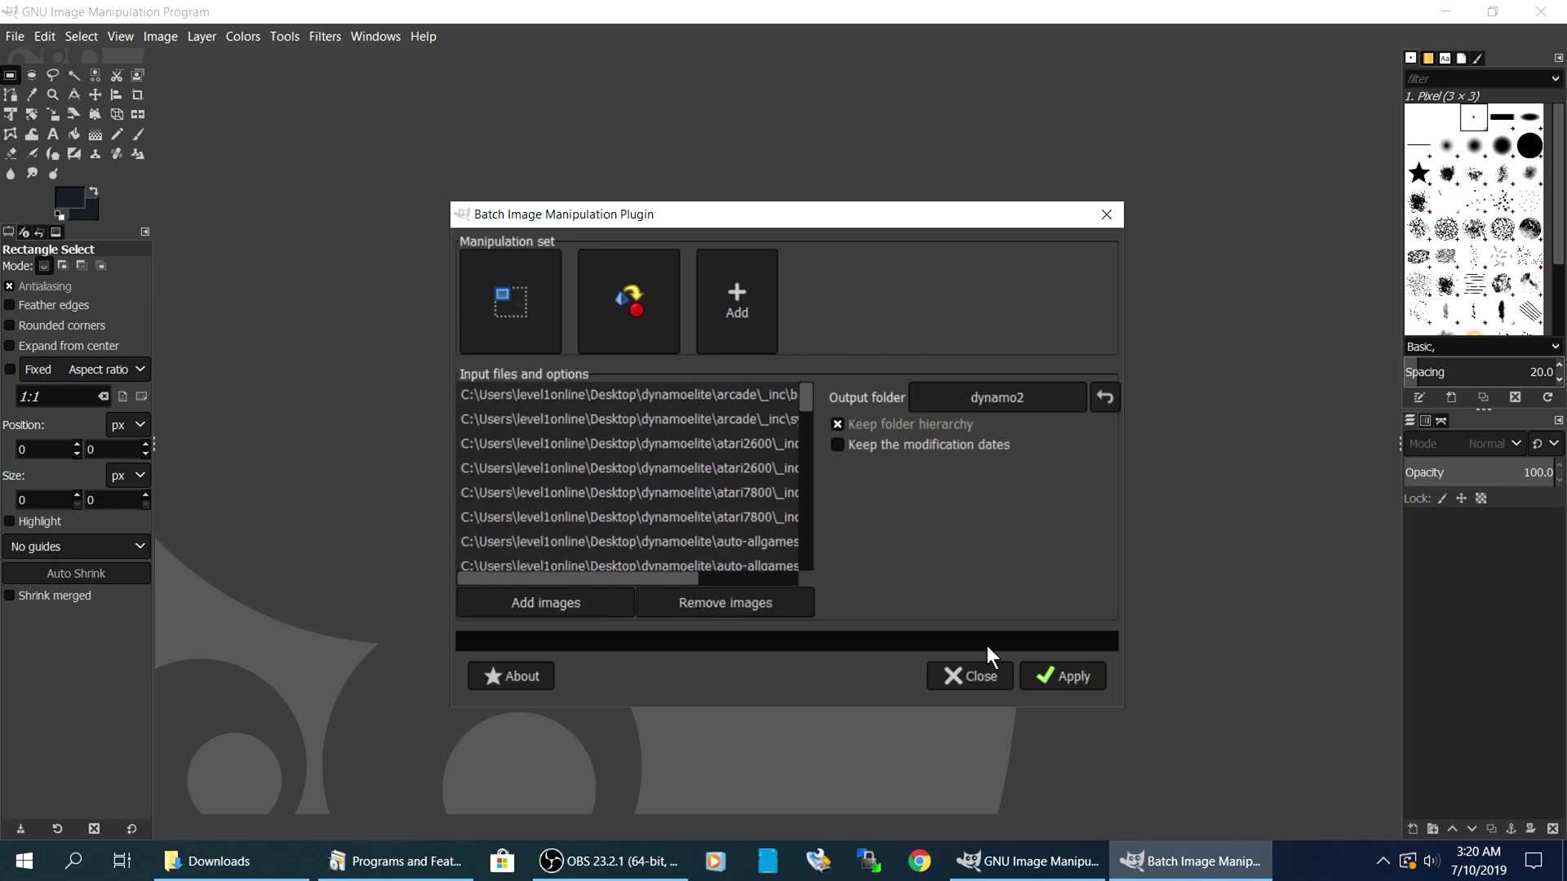
Apply the batch to all listed images and close BIMP once 0 errors are reported.
click(1056, 677)
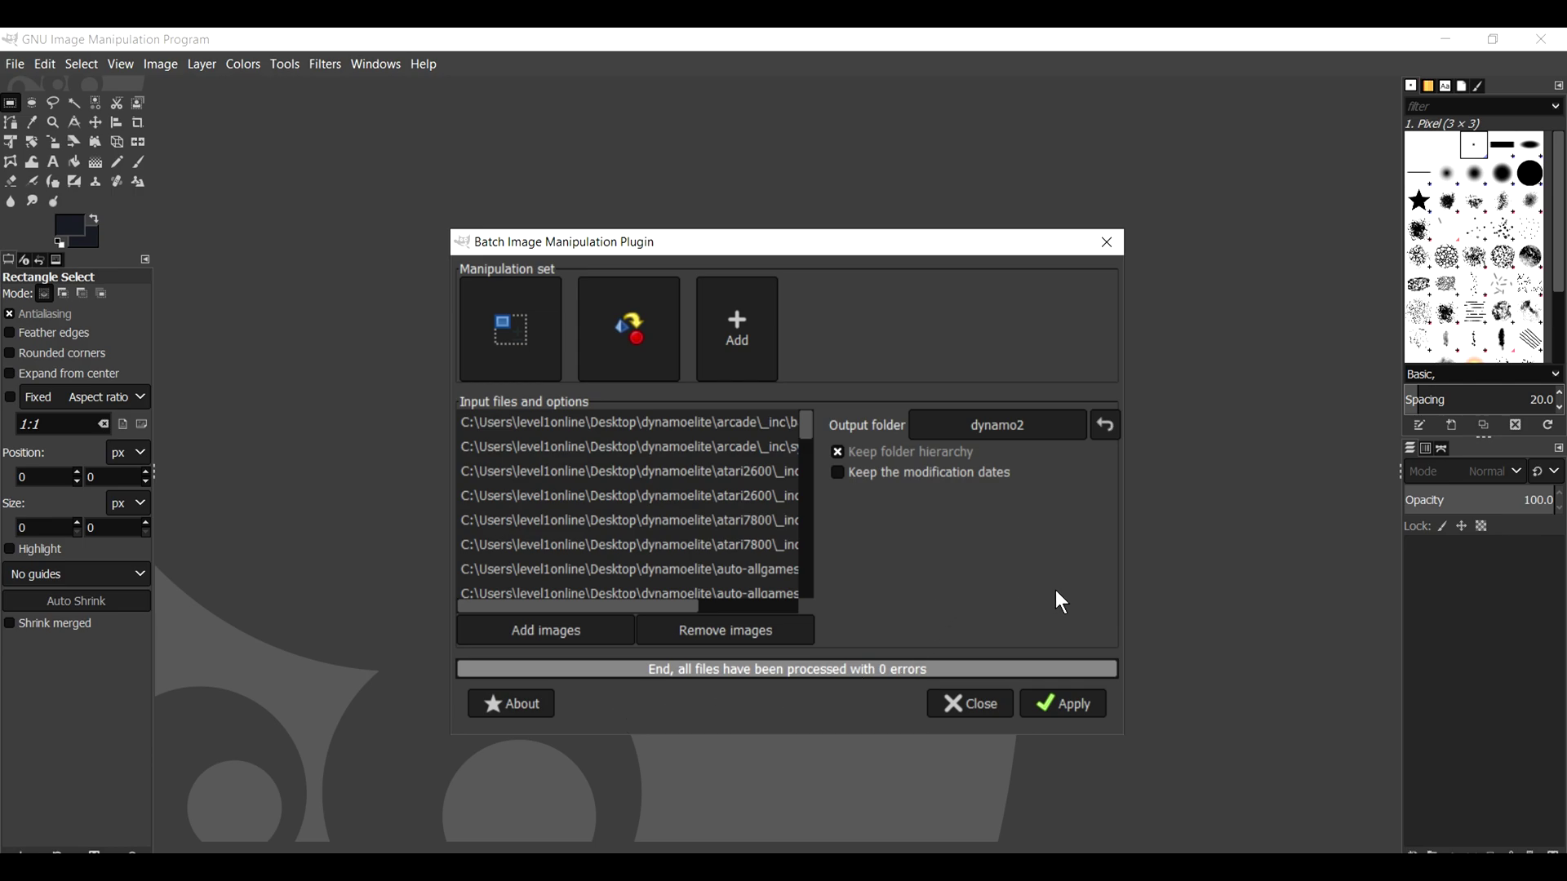
click(955, 717)
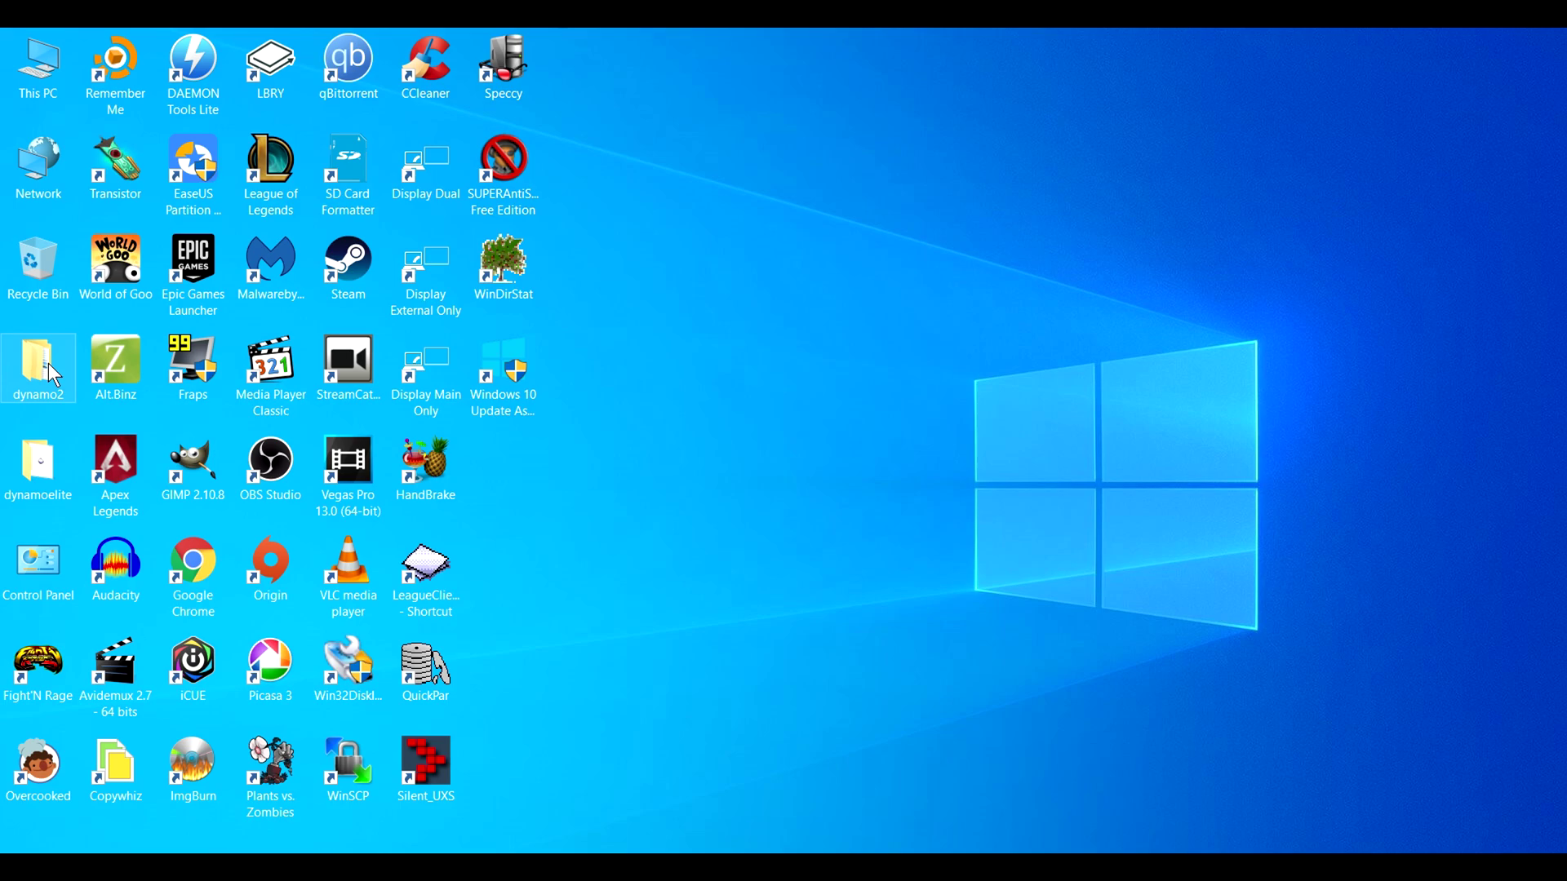
Rearrange the desktop folder icons and open dynamo2\arcade\_inc.
drag(31, 460, 512, 459)
drag(38, 367, 531, 465)
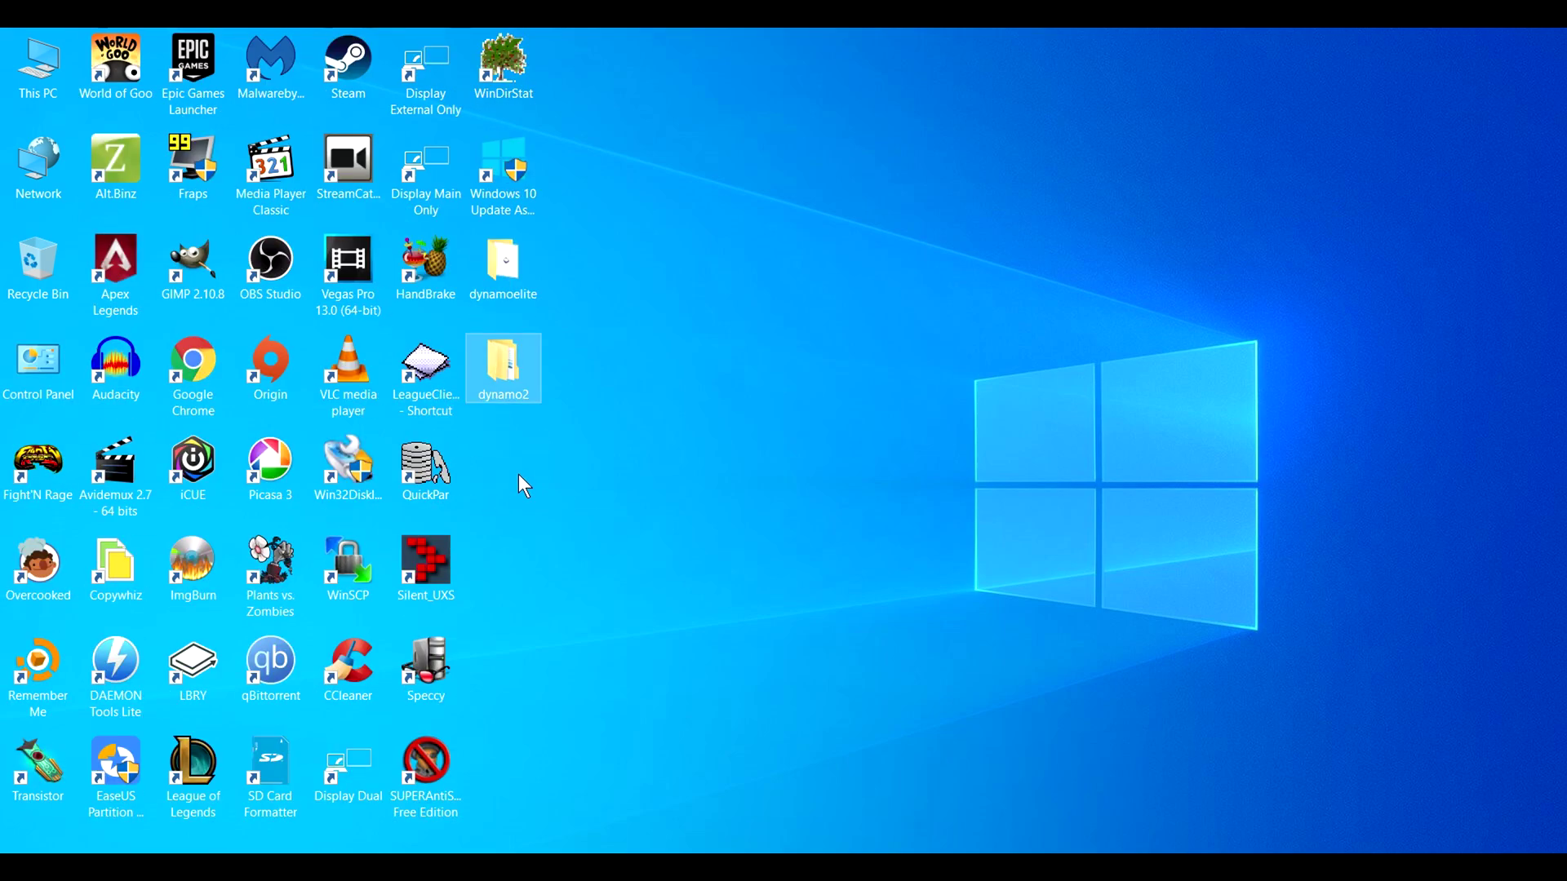
double_click(516, 389)
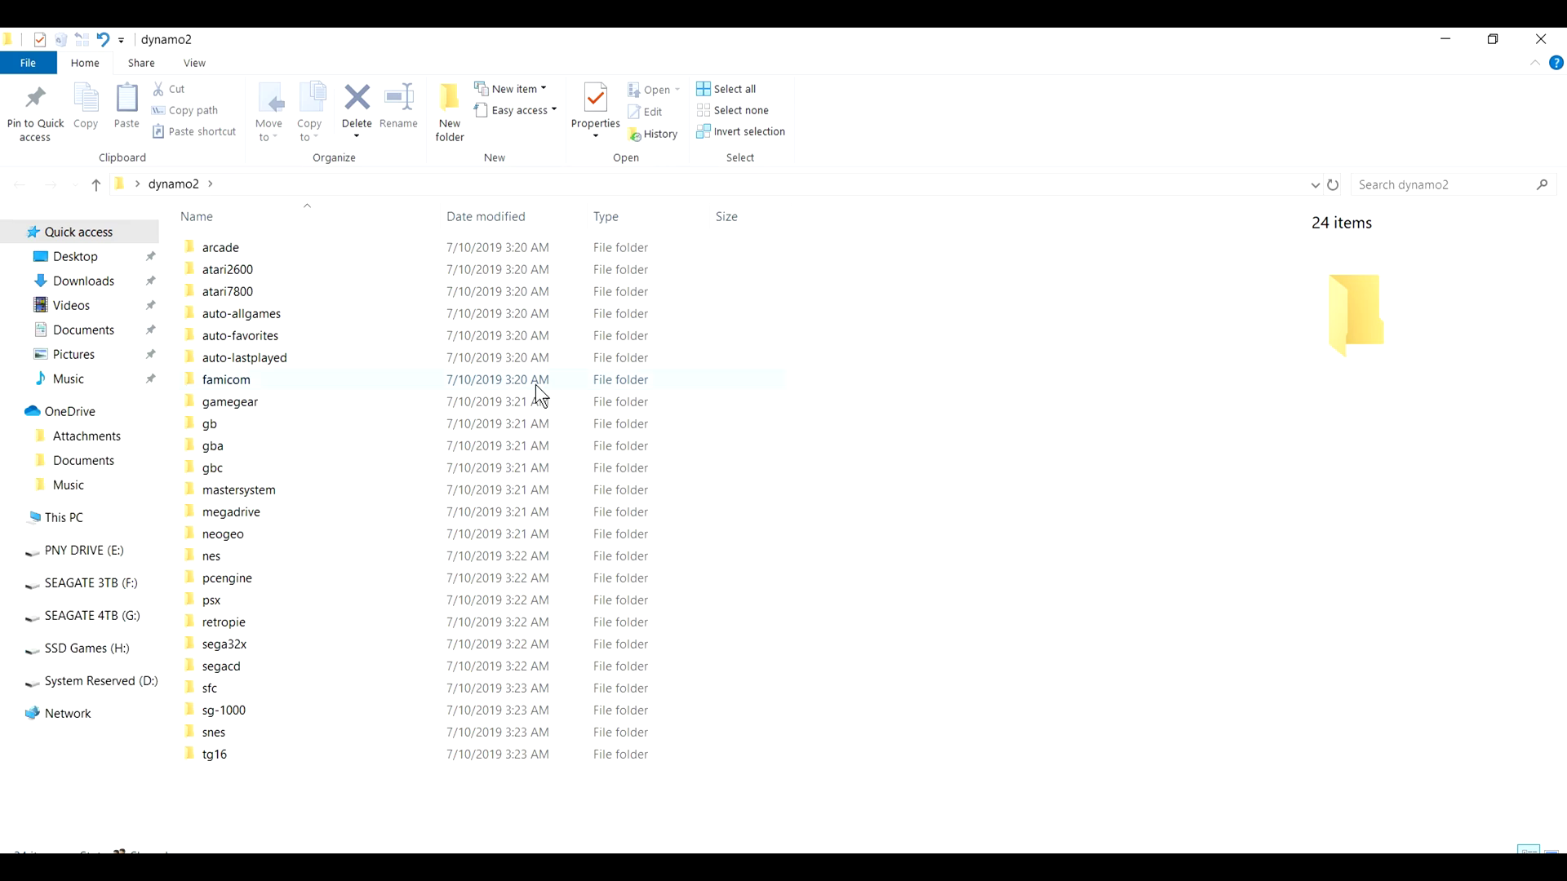
double_click(221, 249)
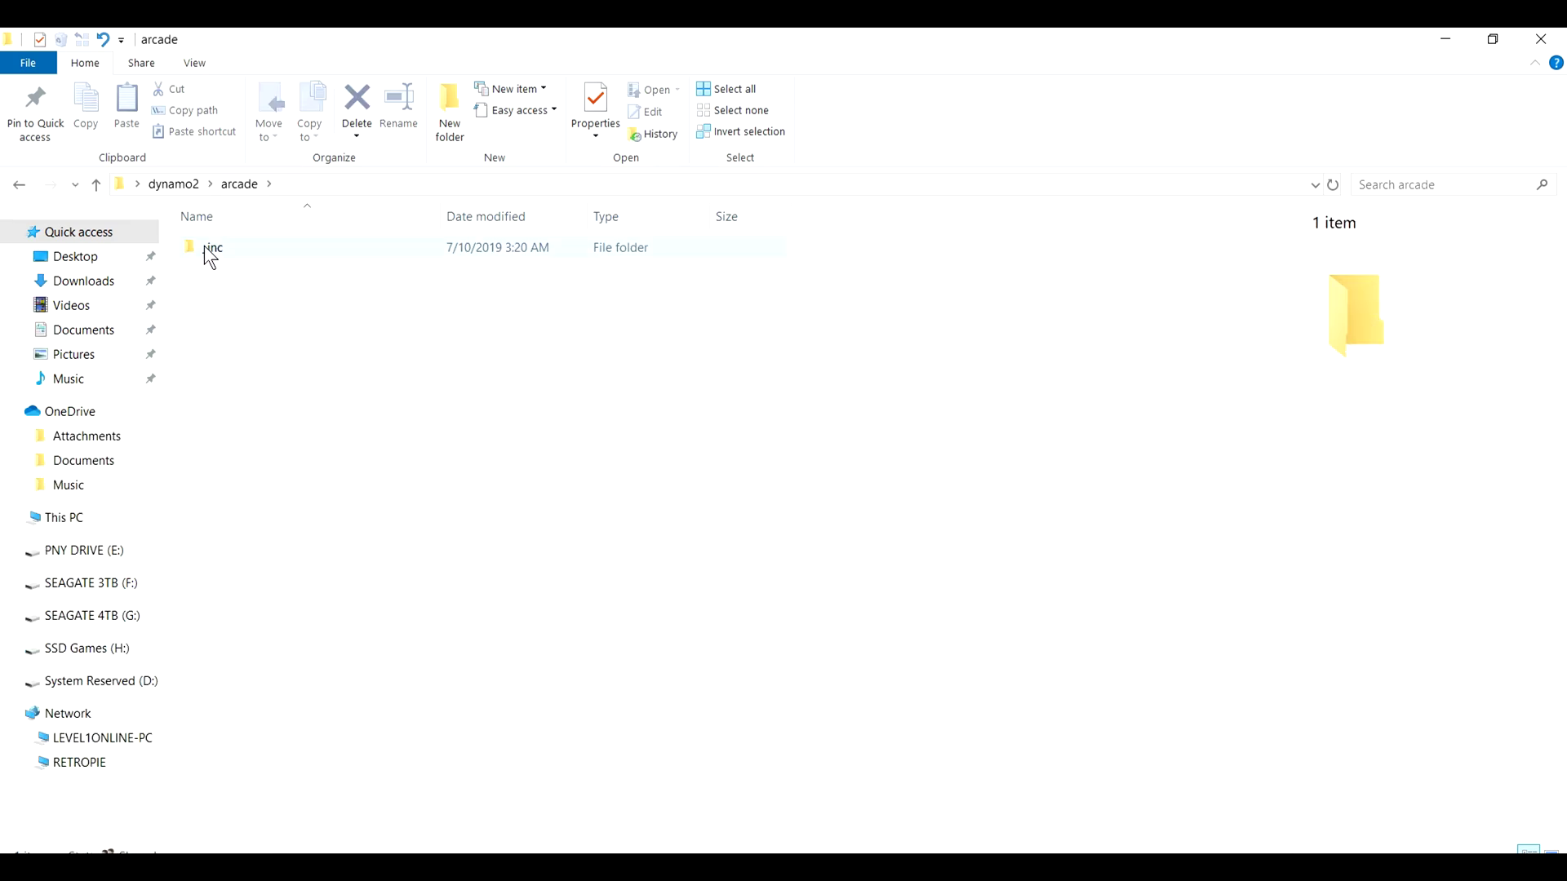
double_click(214, 251)
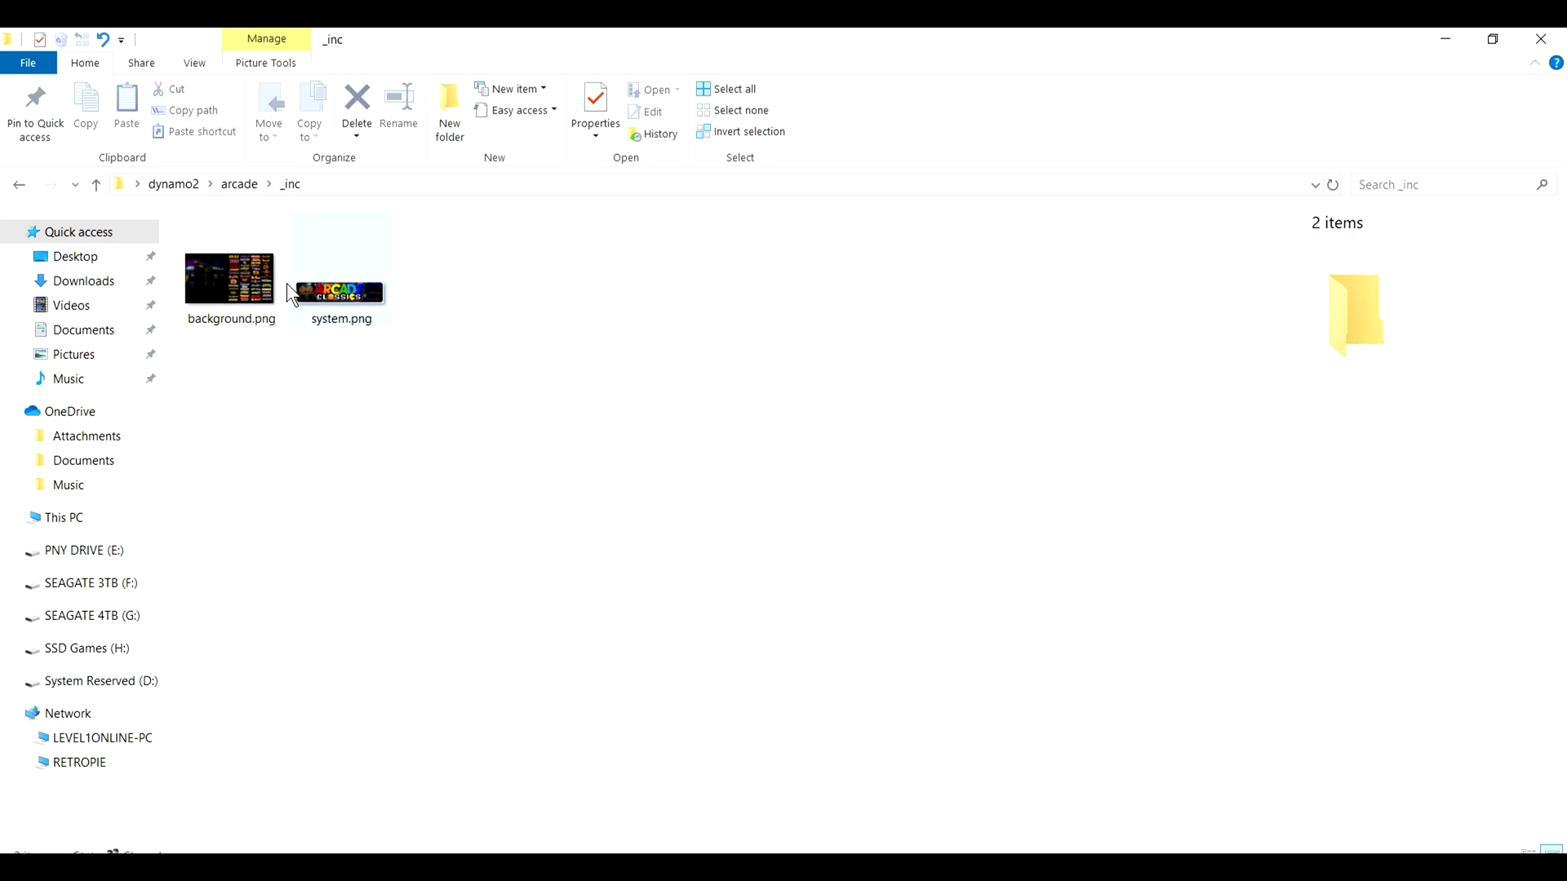
Switch to details view, preview background.png, then close the viewer and deselect.
click(194, 62)
click(421, 111)
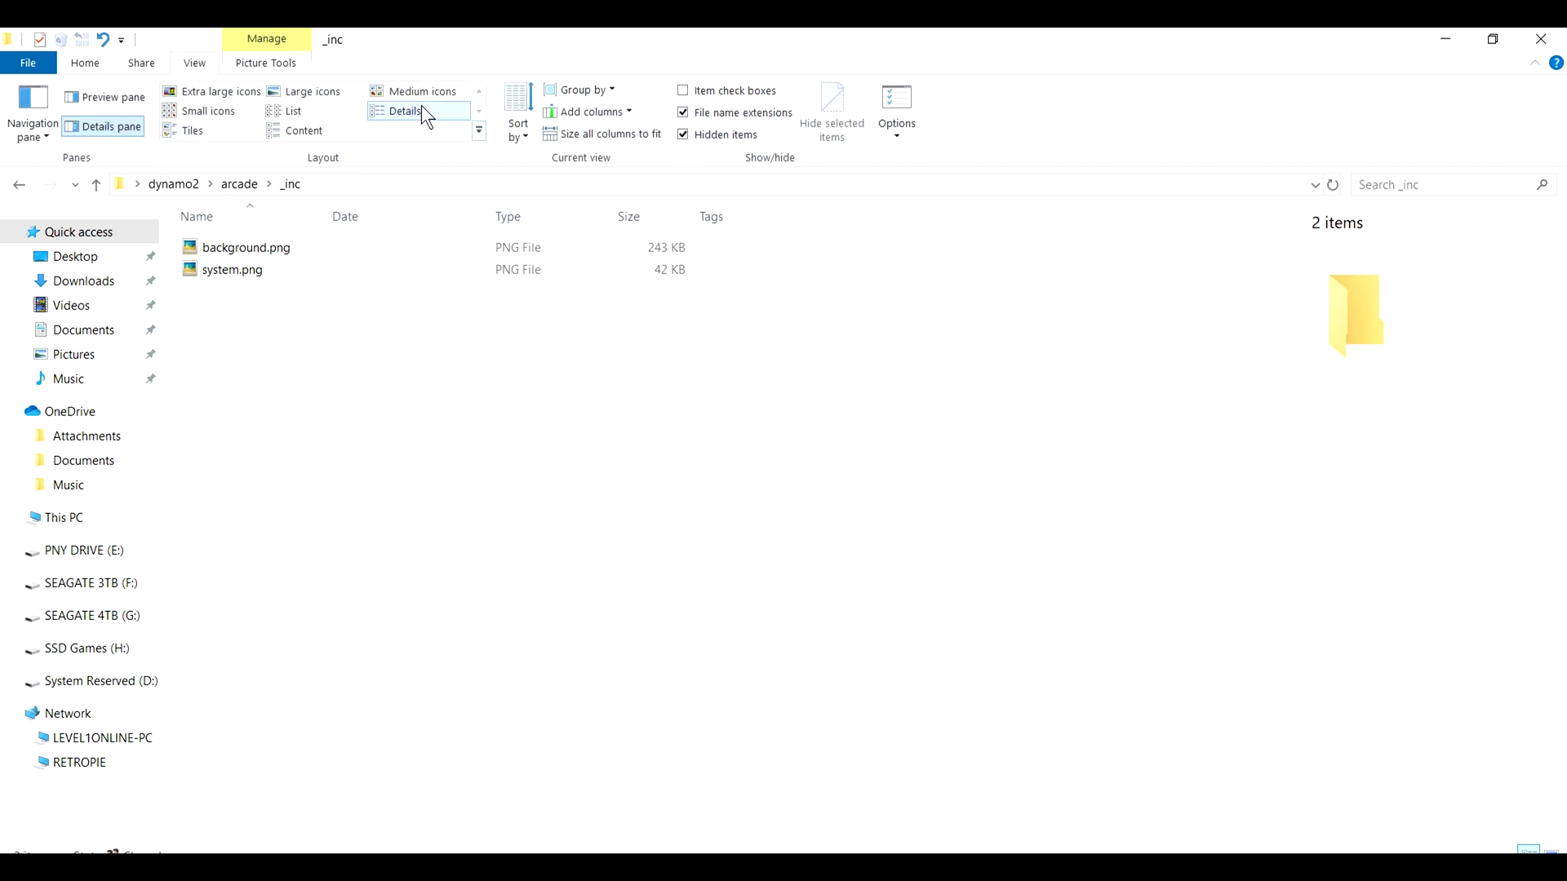
click(683, 246)
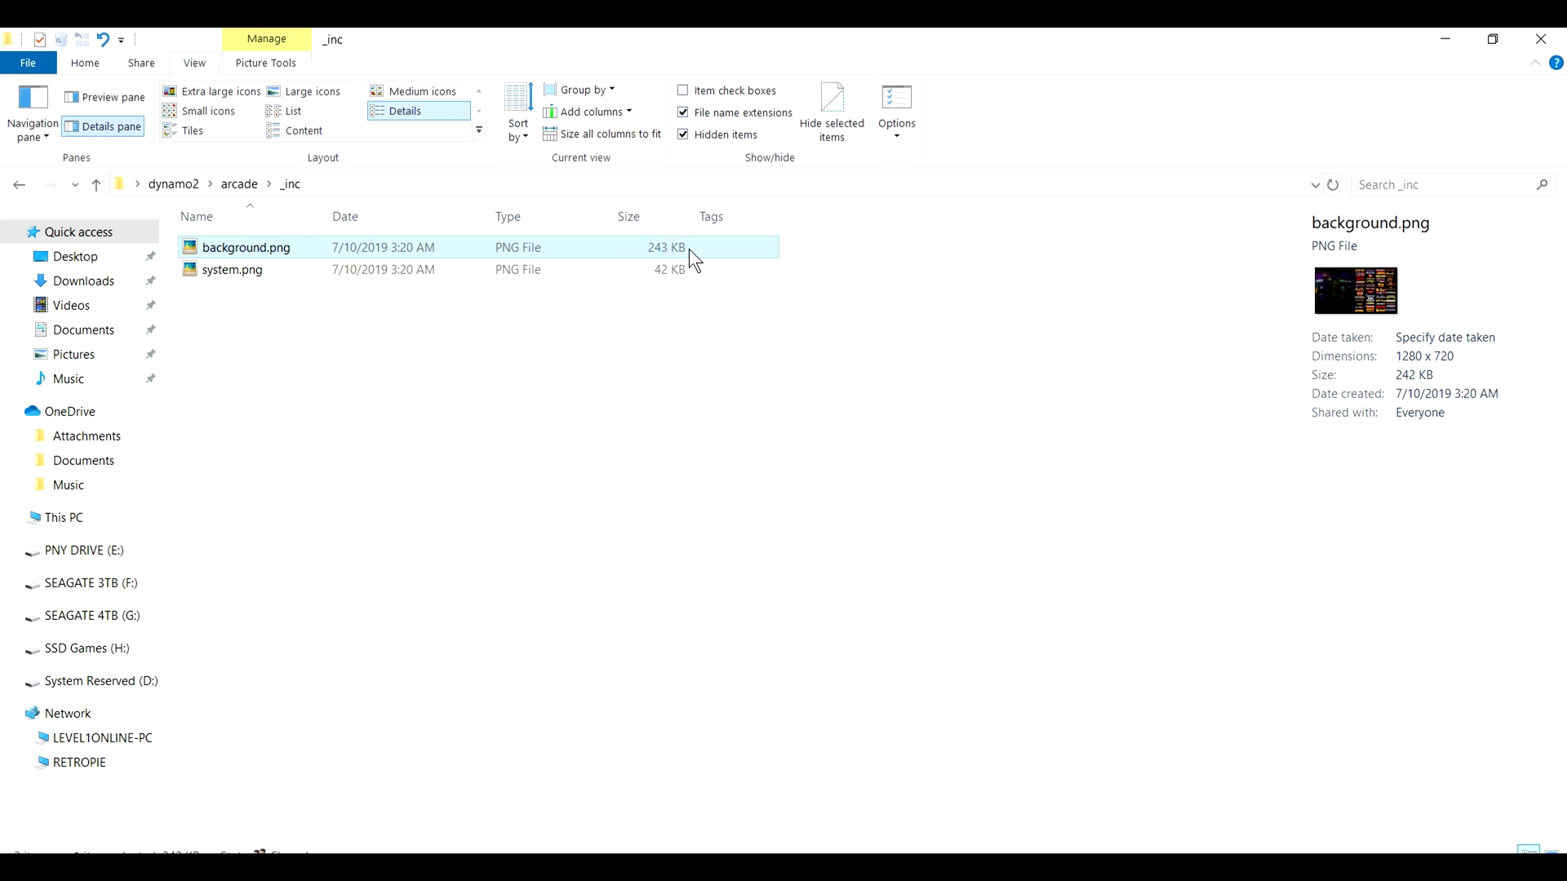
double_click(332, 255)
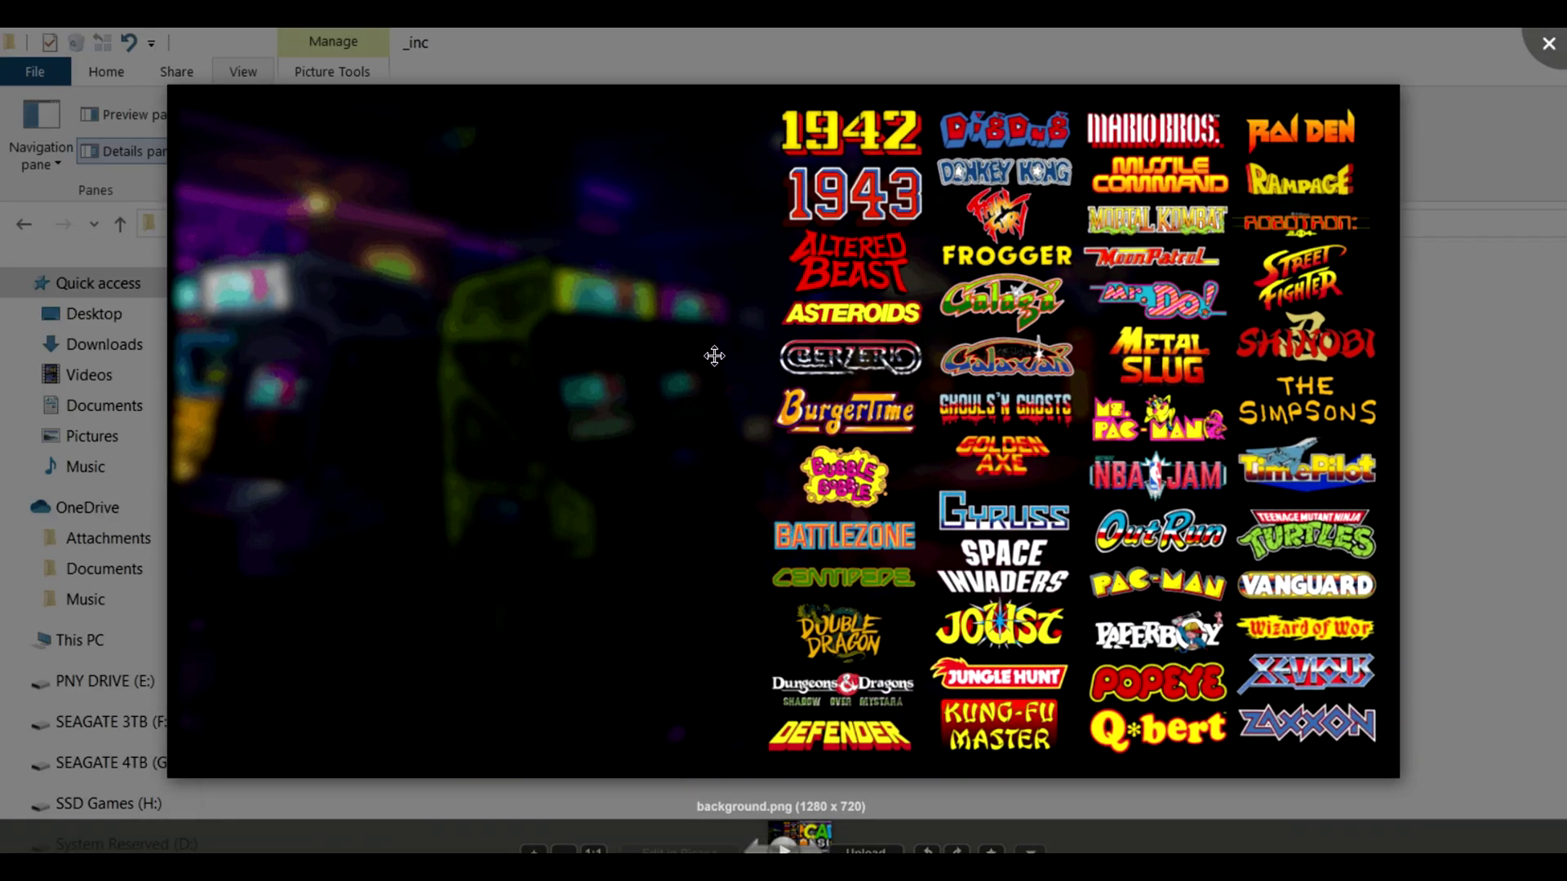
click(1548, 43)
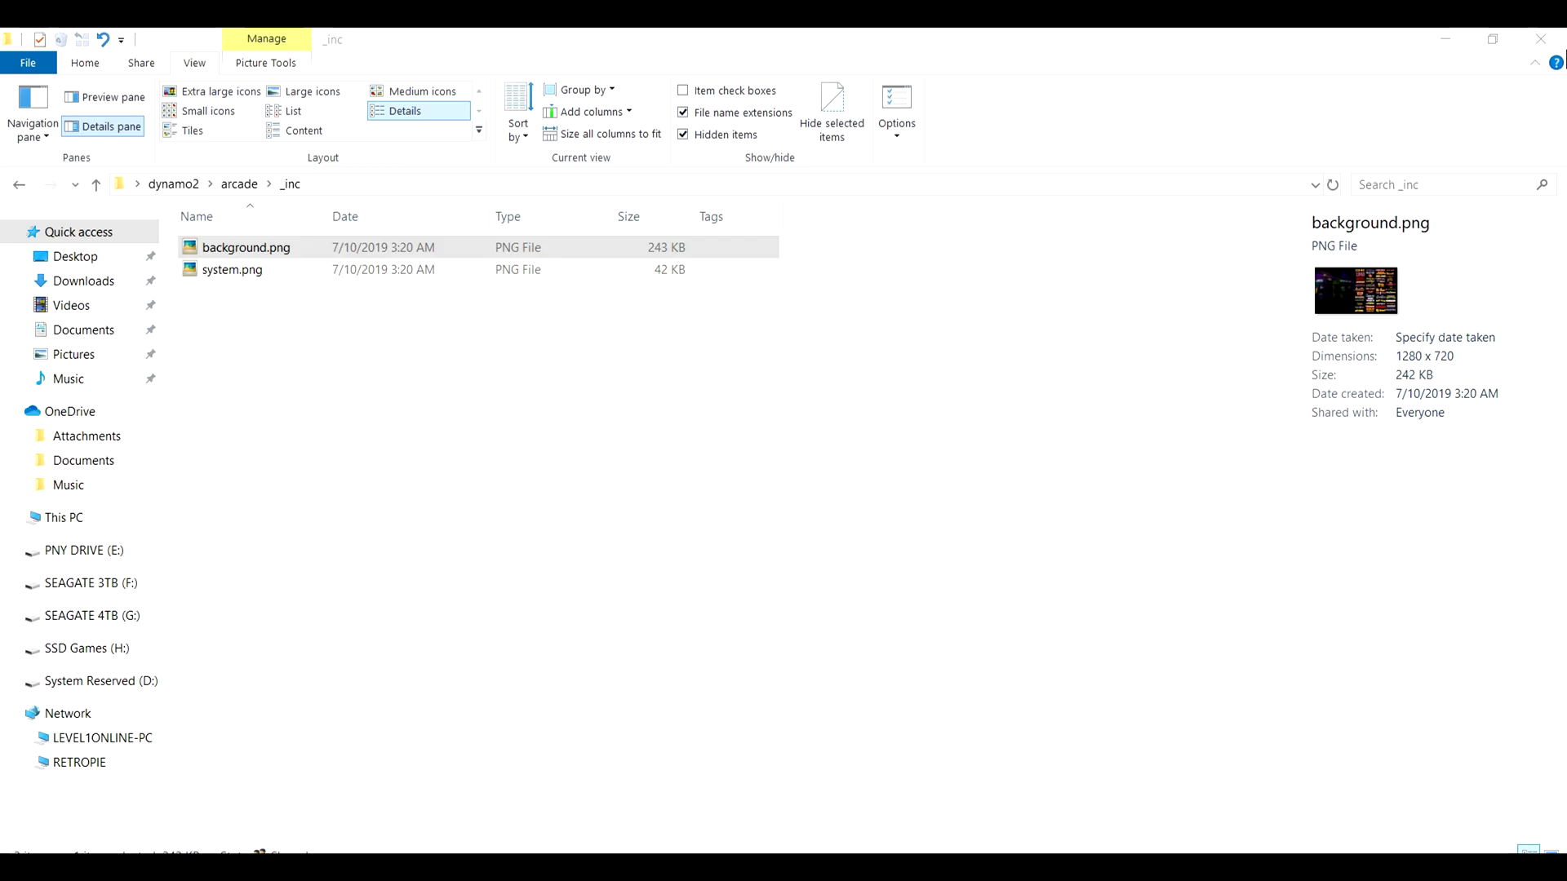
click(465, 403)
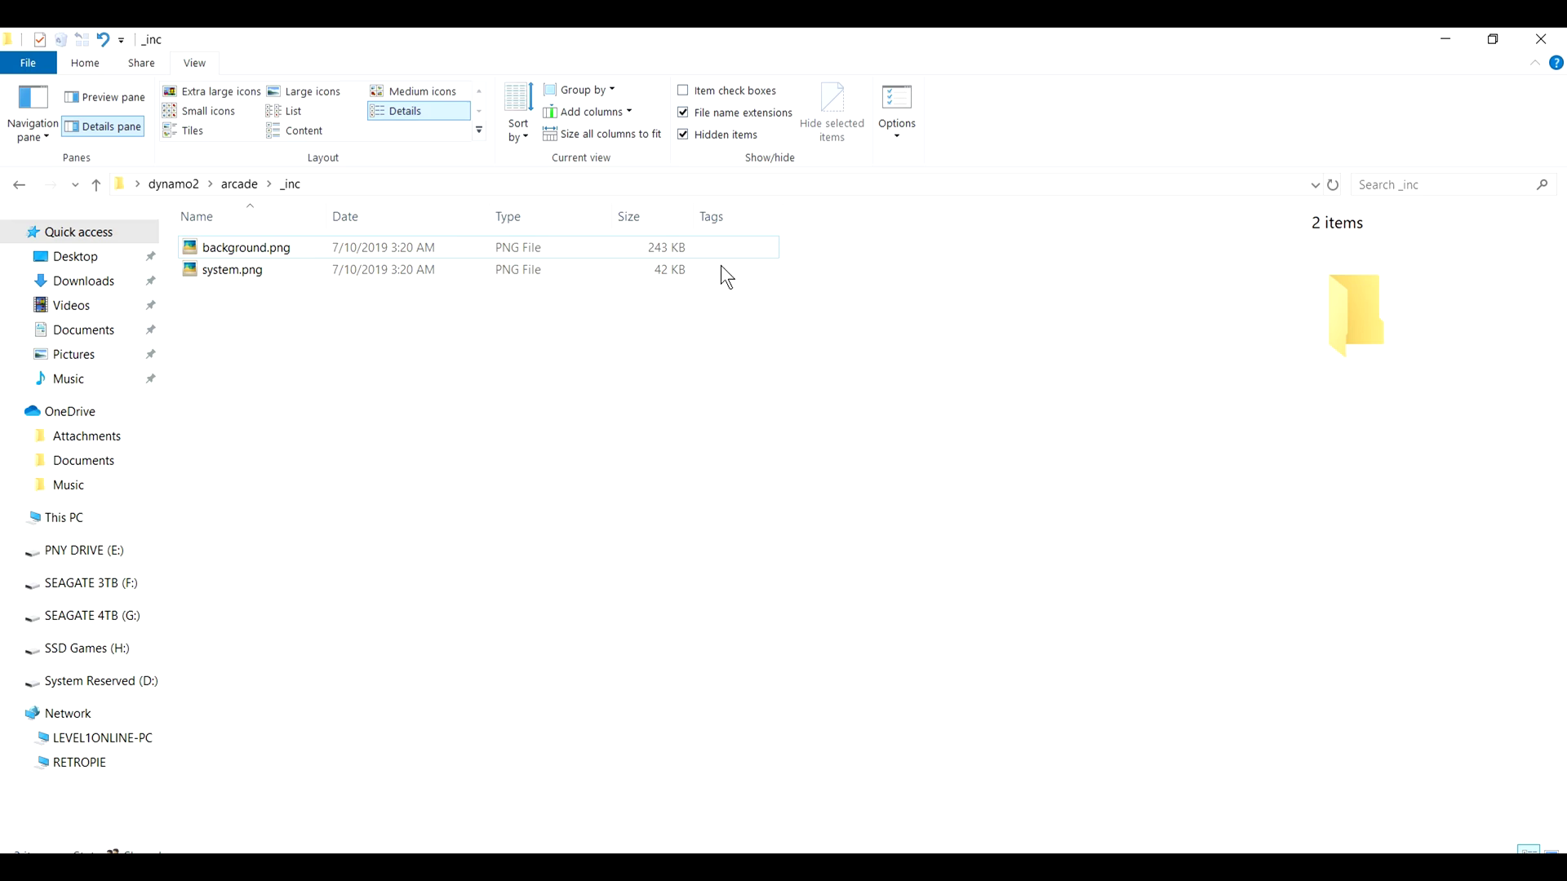
Copy all 24 theme folders from dynamo2 and close its window.
click(1541, 39)
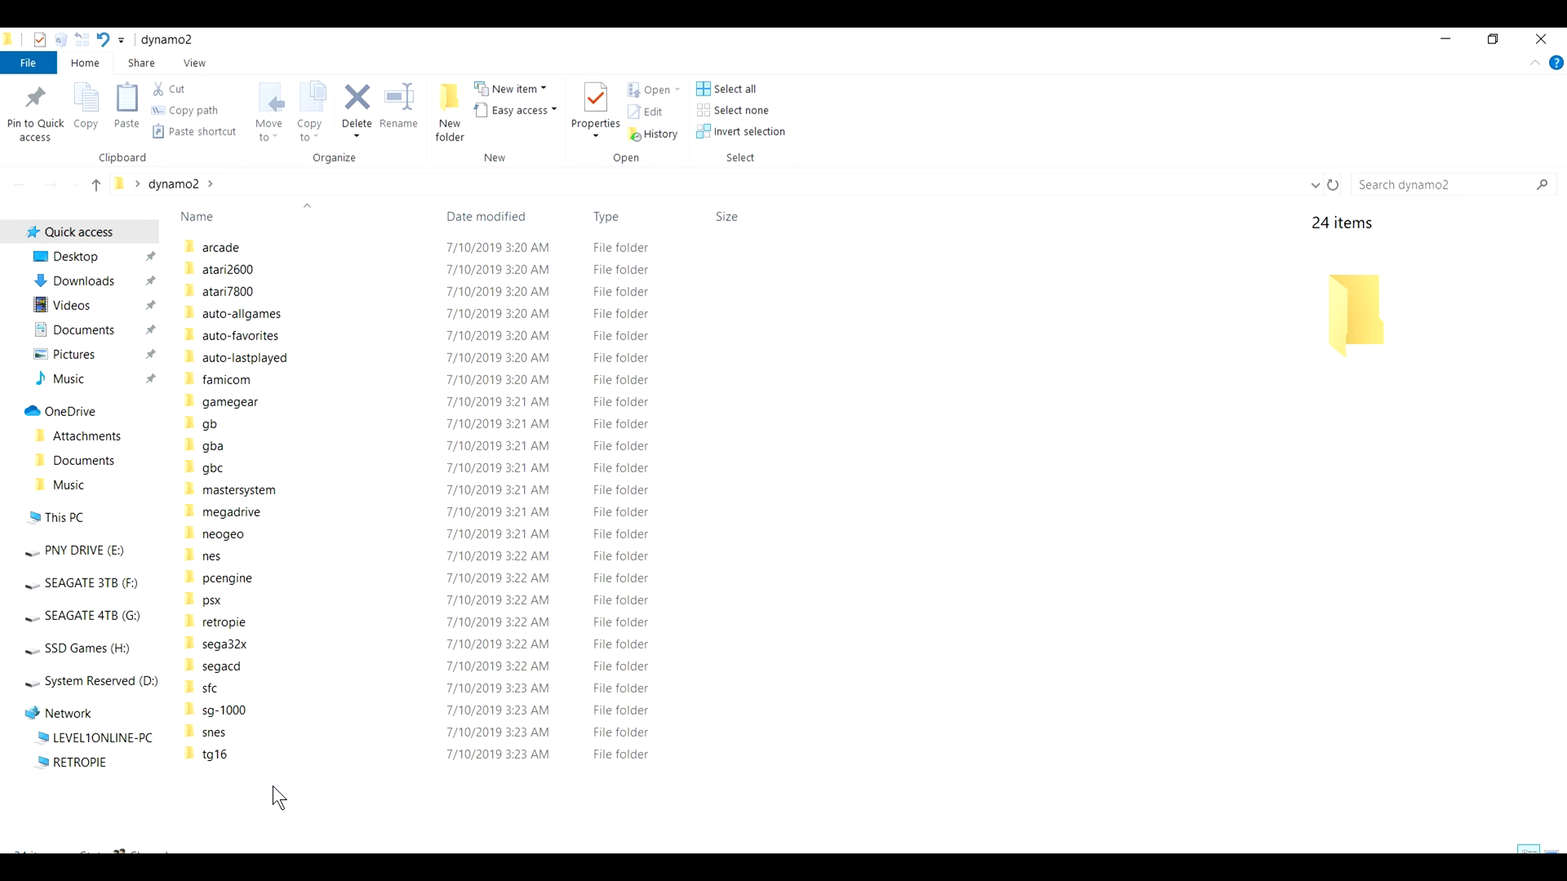
drag(275, 789, 253, 241)
right_click(311, 306)
click(376, 684)
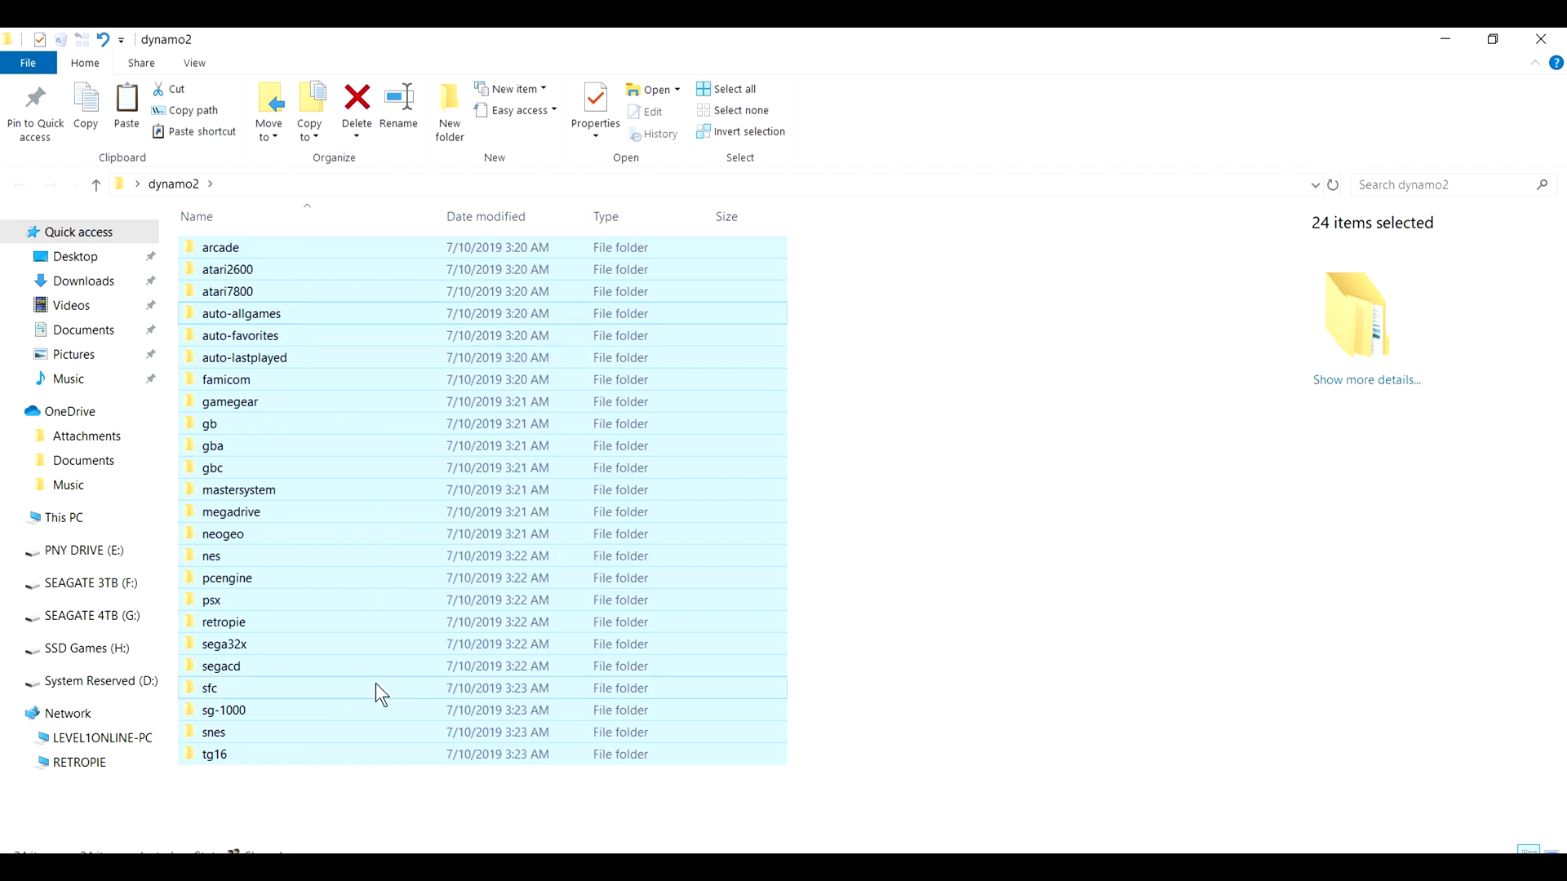
click(1540, 38)
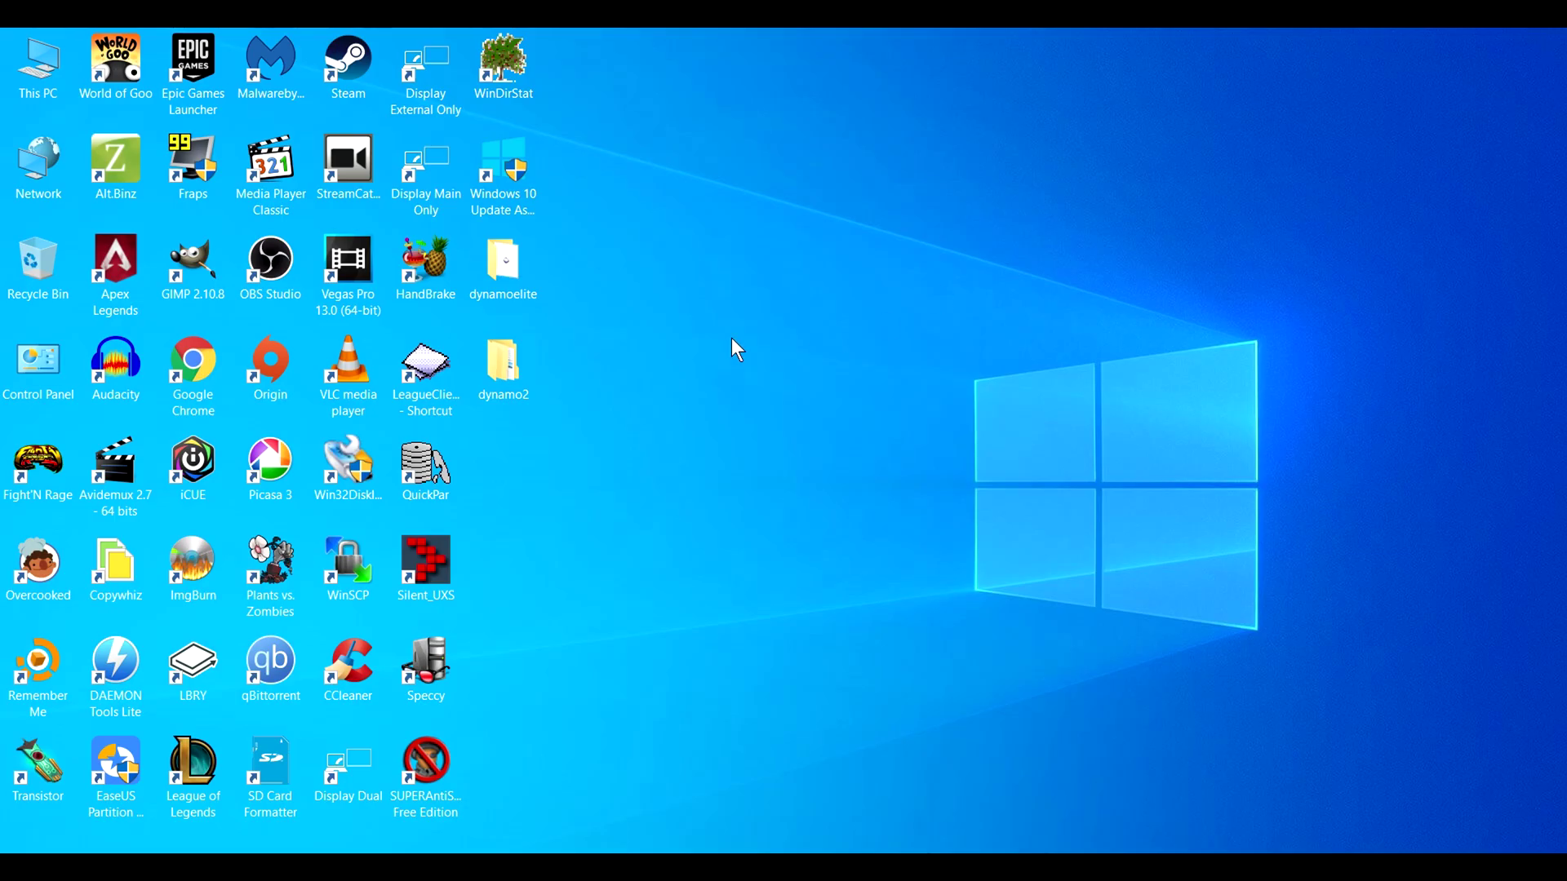
Paste the folders into dynamoelite, replacing existing files, and close the window.
double_click(492, 263)
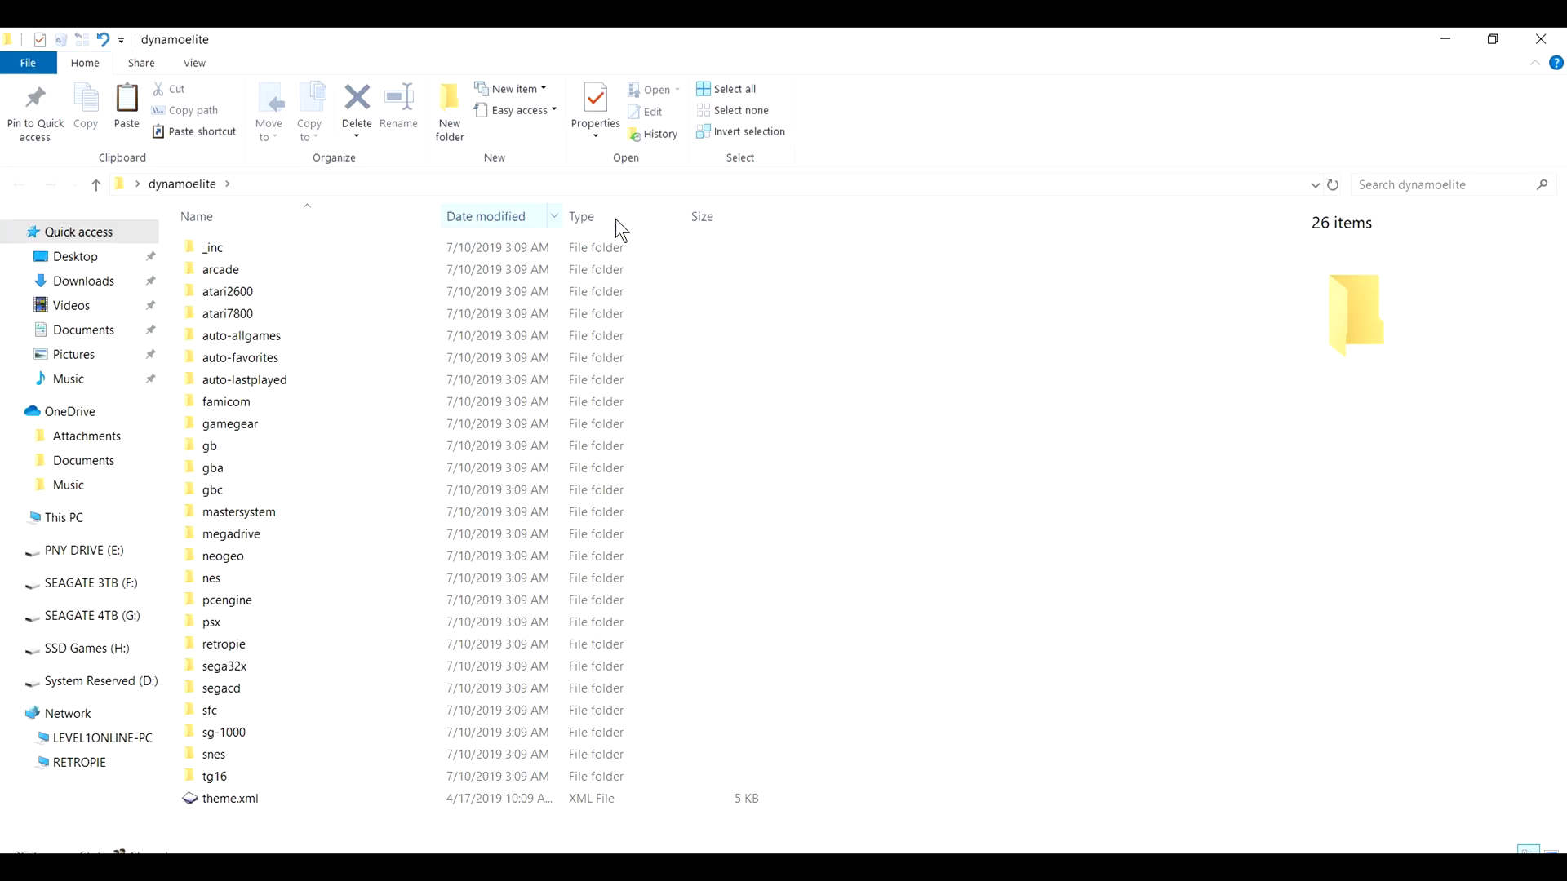
click(128, 111)
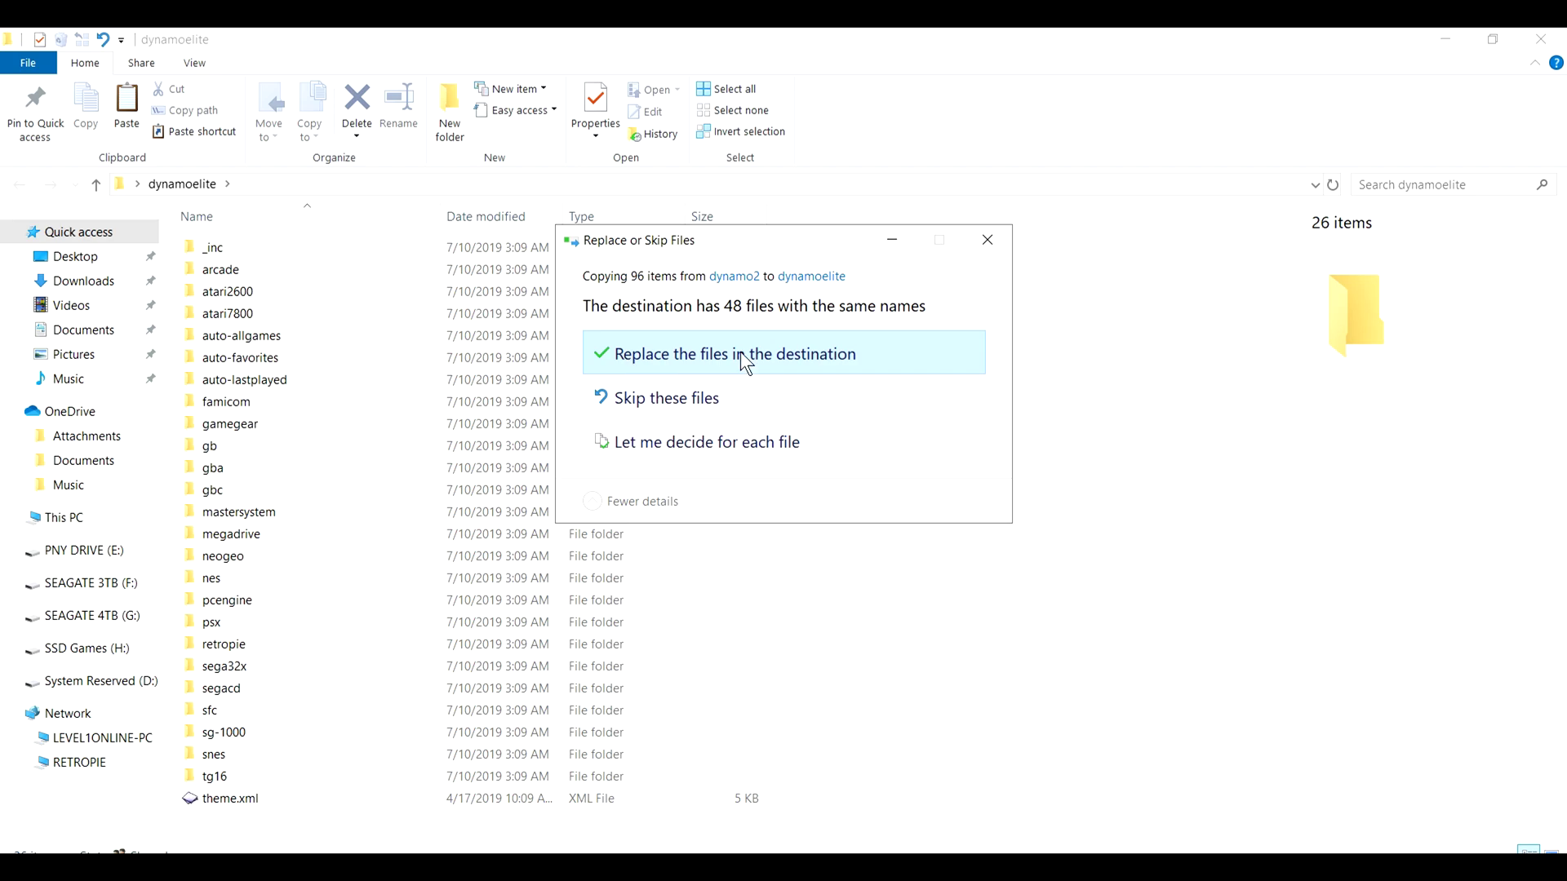
click(807, 352)
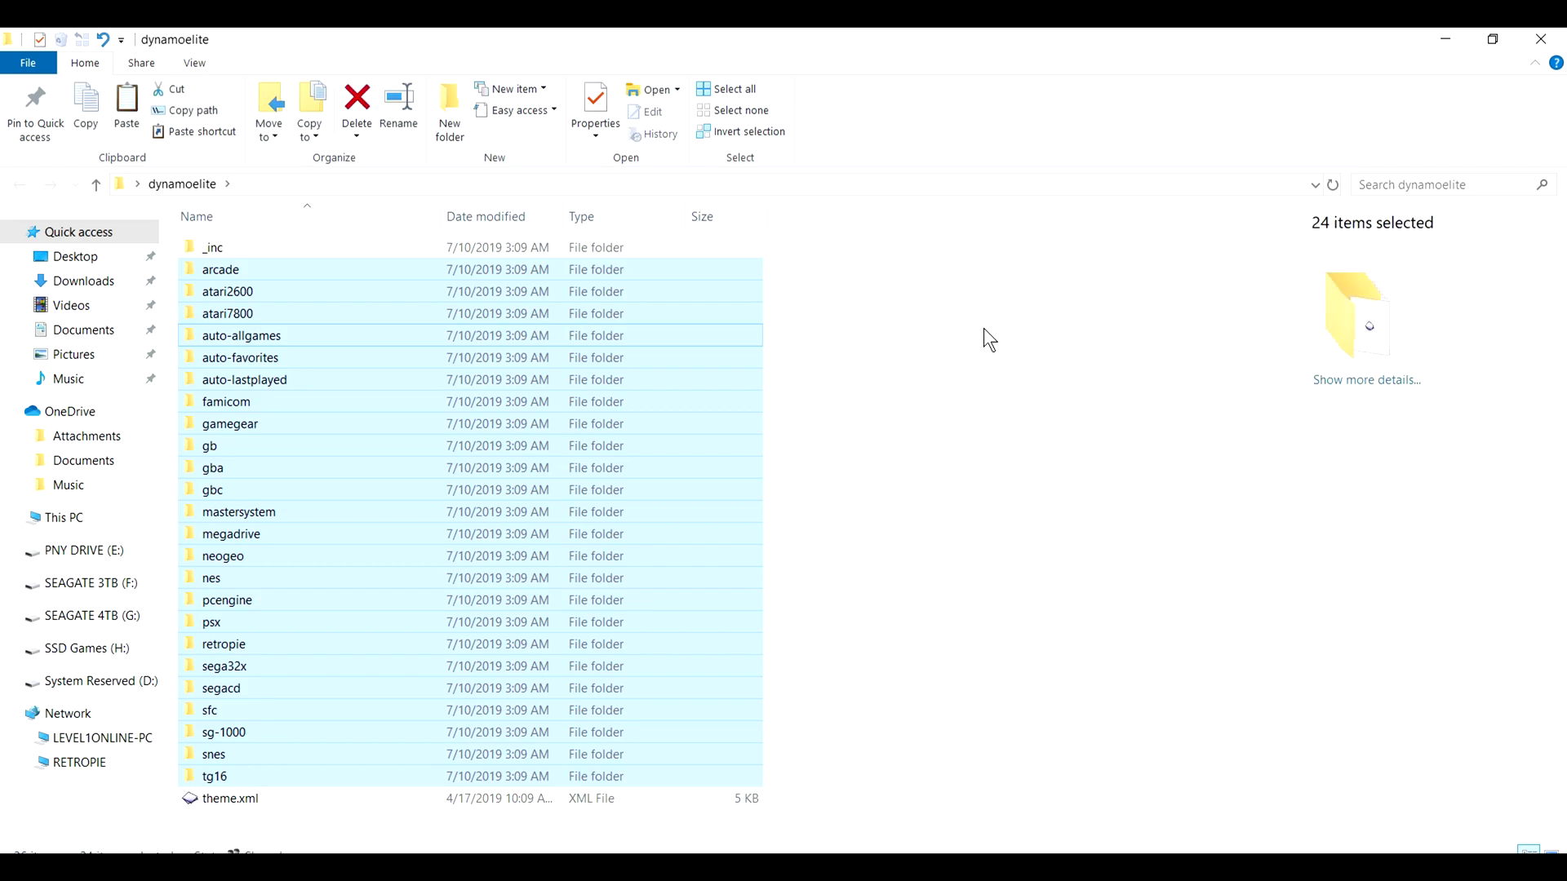
click(982, 329)
click(1541, 41)
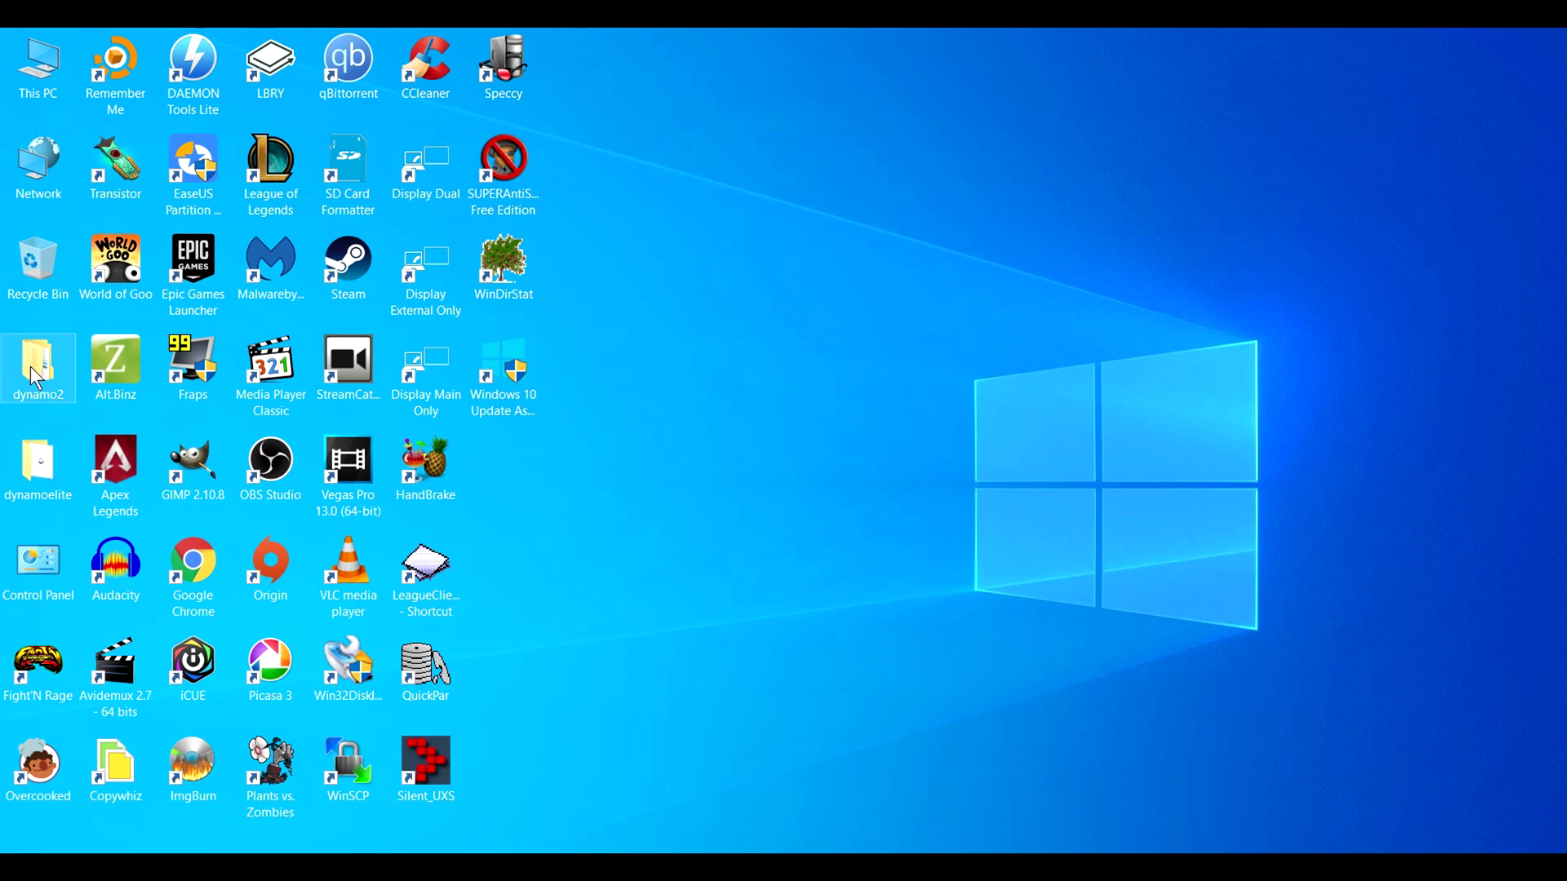
Bring up and dismiss the context menus of the dynamoelite and dynamo2 desktop folders.
right_click(32, 462)
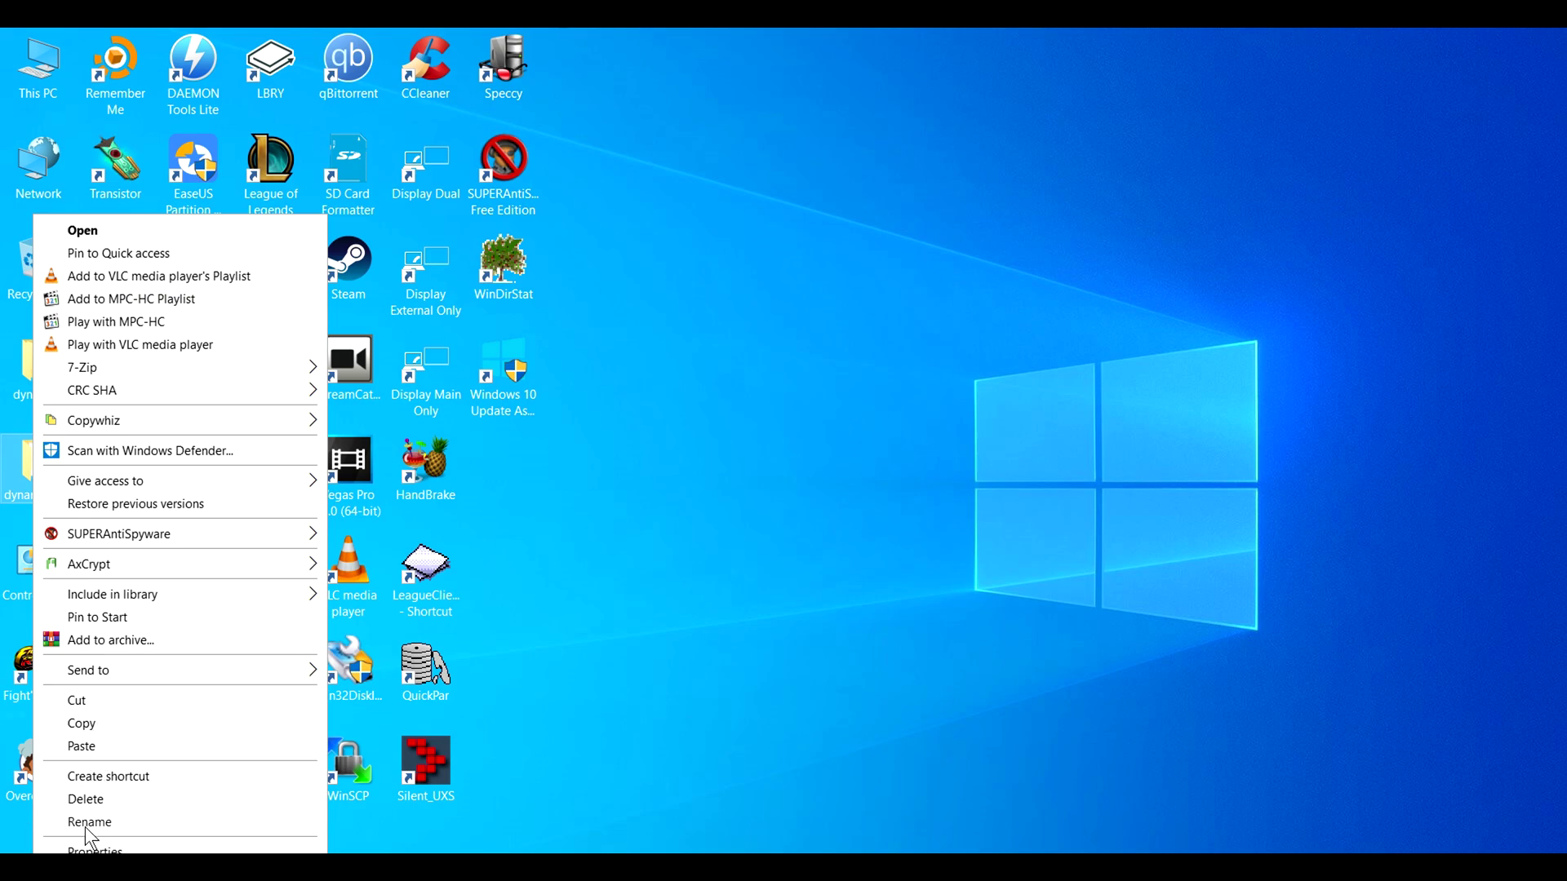
click(865, 588)
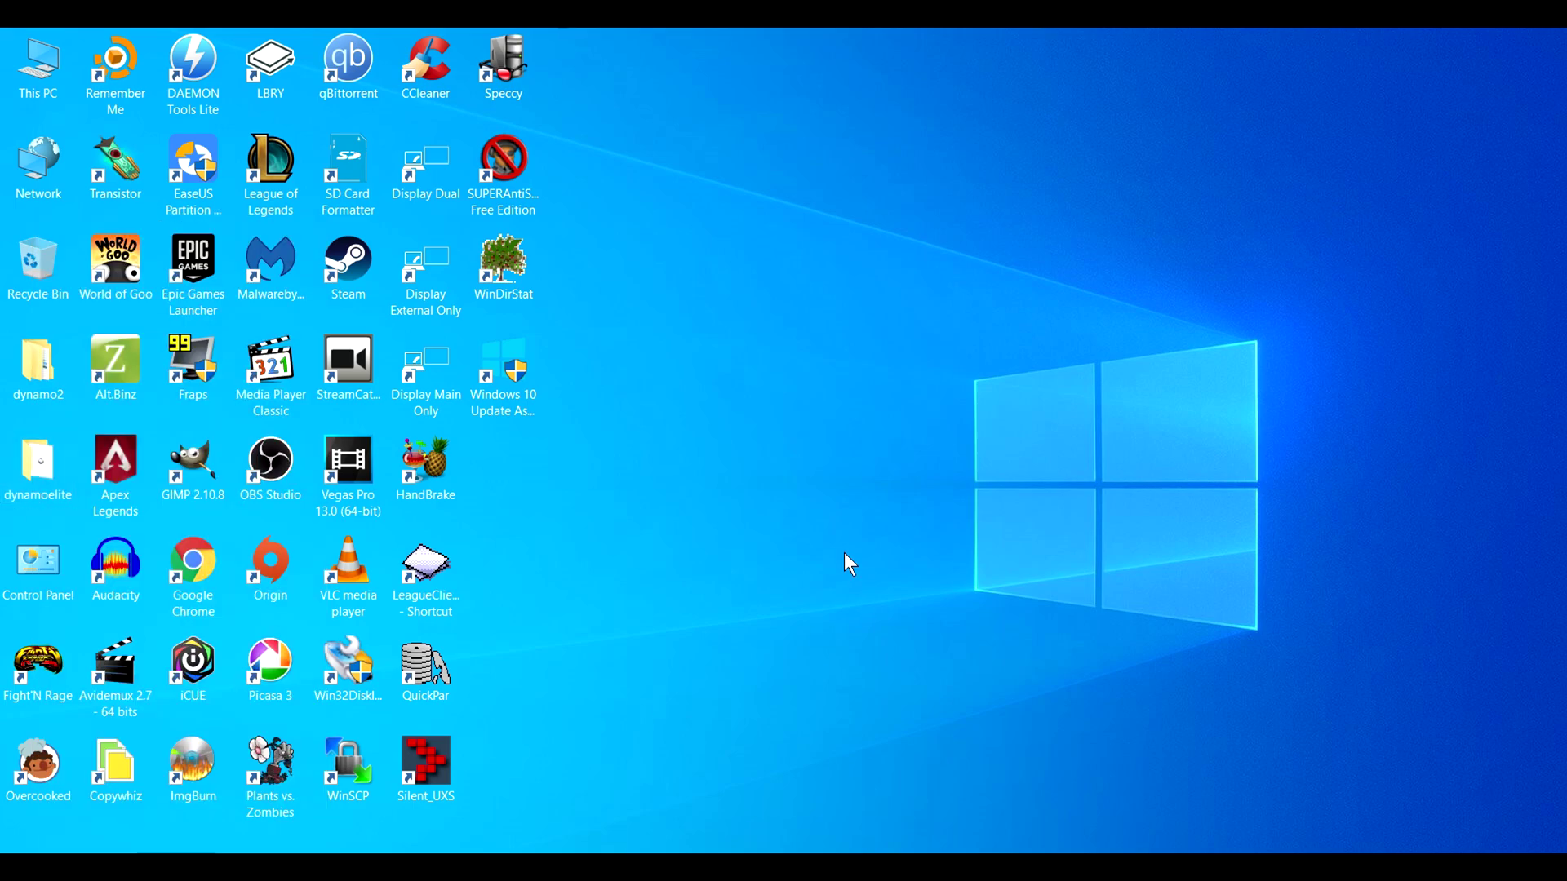
double_click(51, 369)
right_click(47, 367)
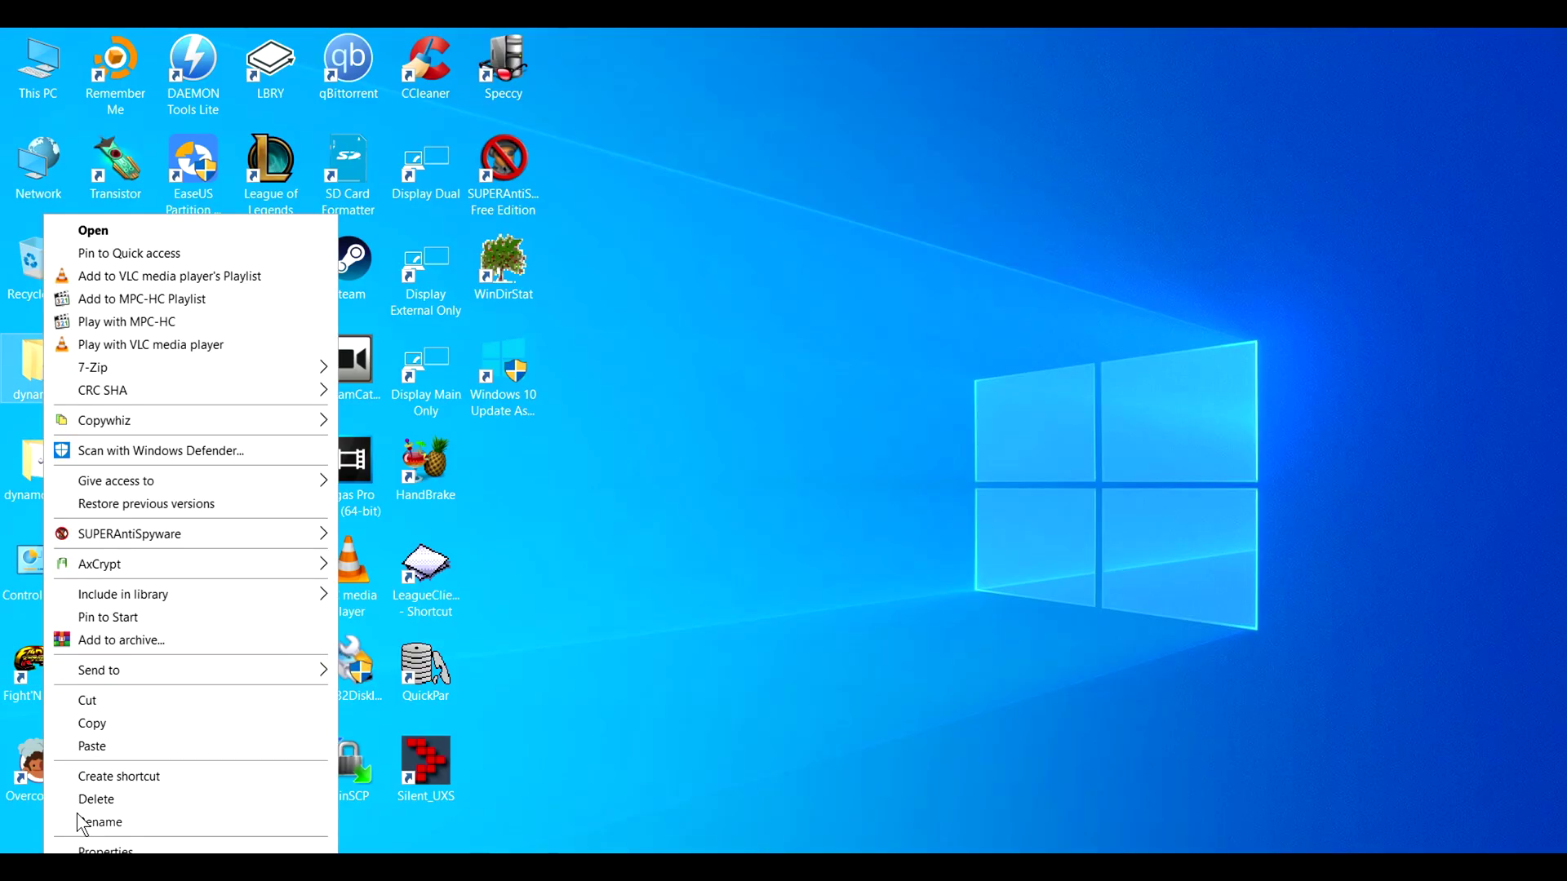
click(16, 633)
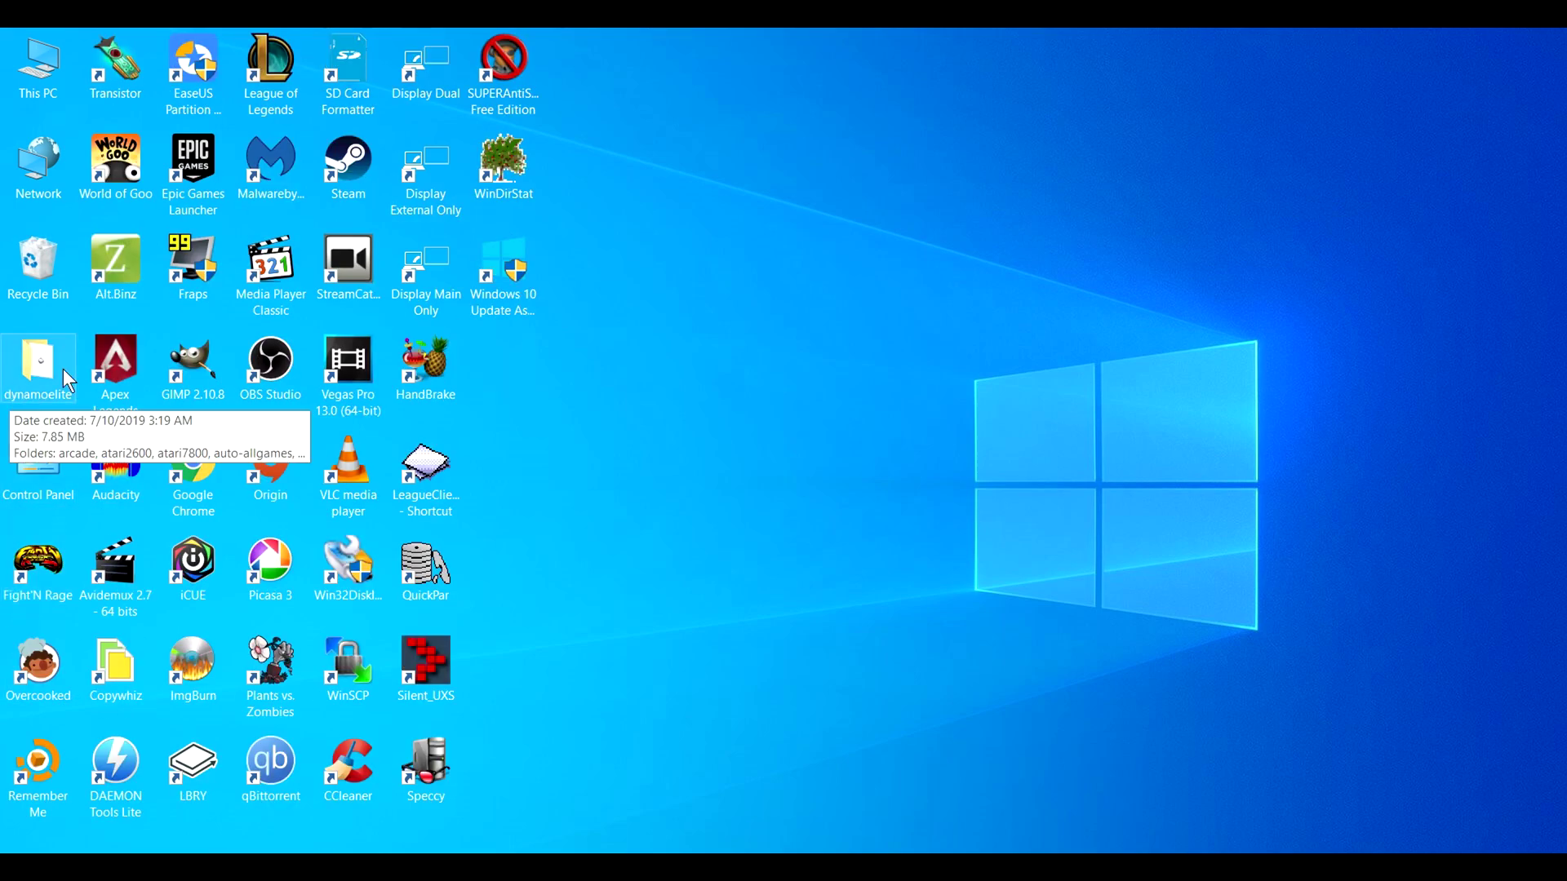
Rename the dynamoelite desktop folder to dynamoelite2.
right_click(49, 372)
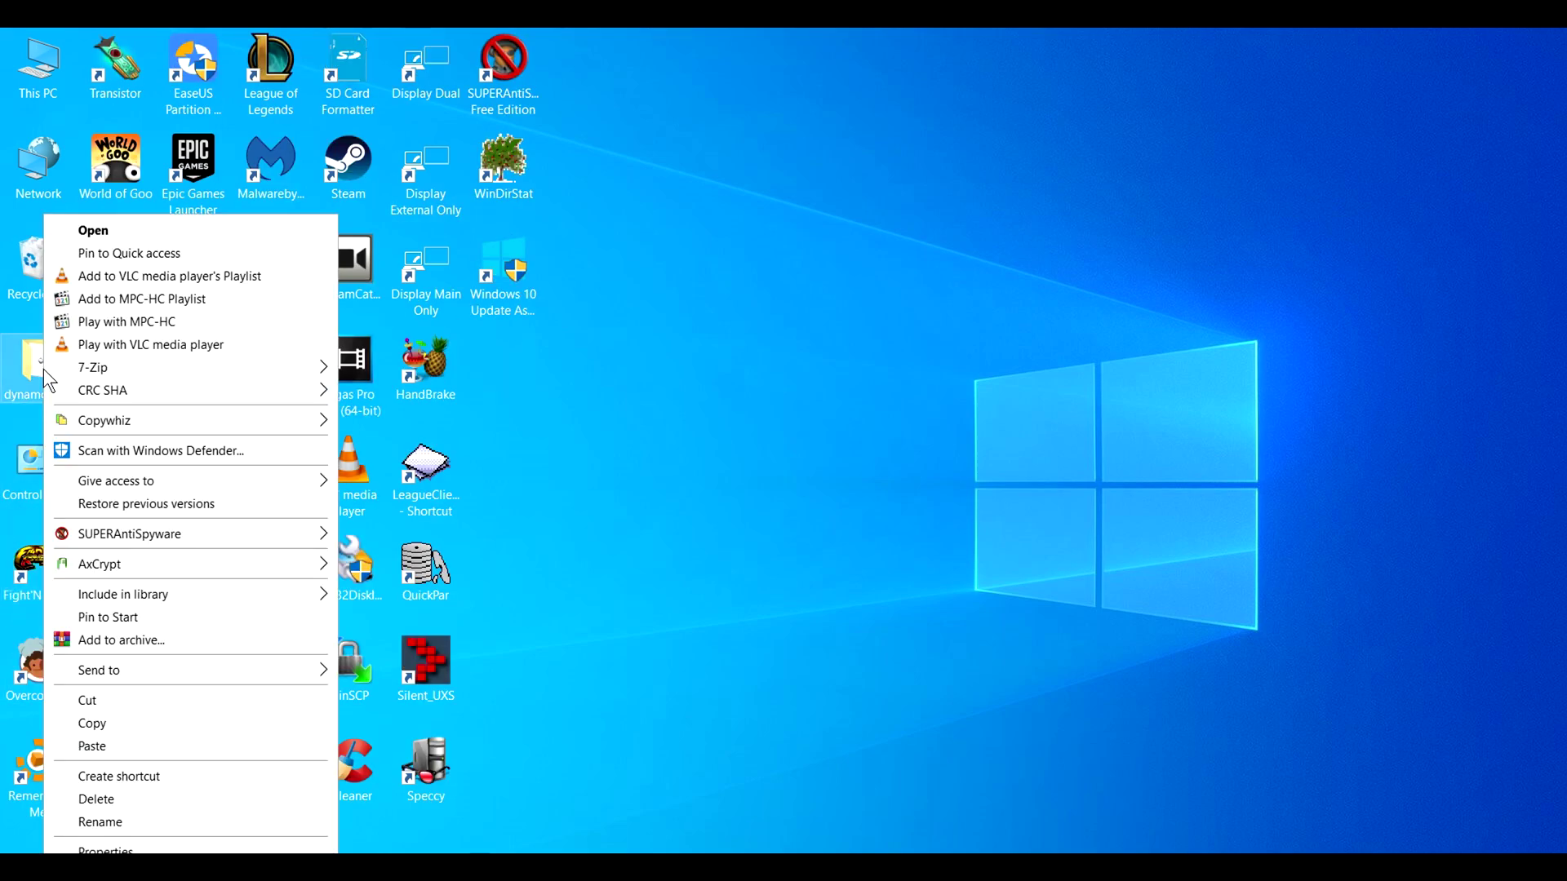
click(138, 820)
click(72, 396)
text(2)
key(Return)
Go to RETROPIE configs\all\emulationstation\themes and paste the copied theme folder there.
key(alt+Tab)
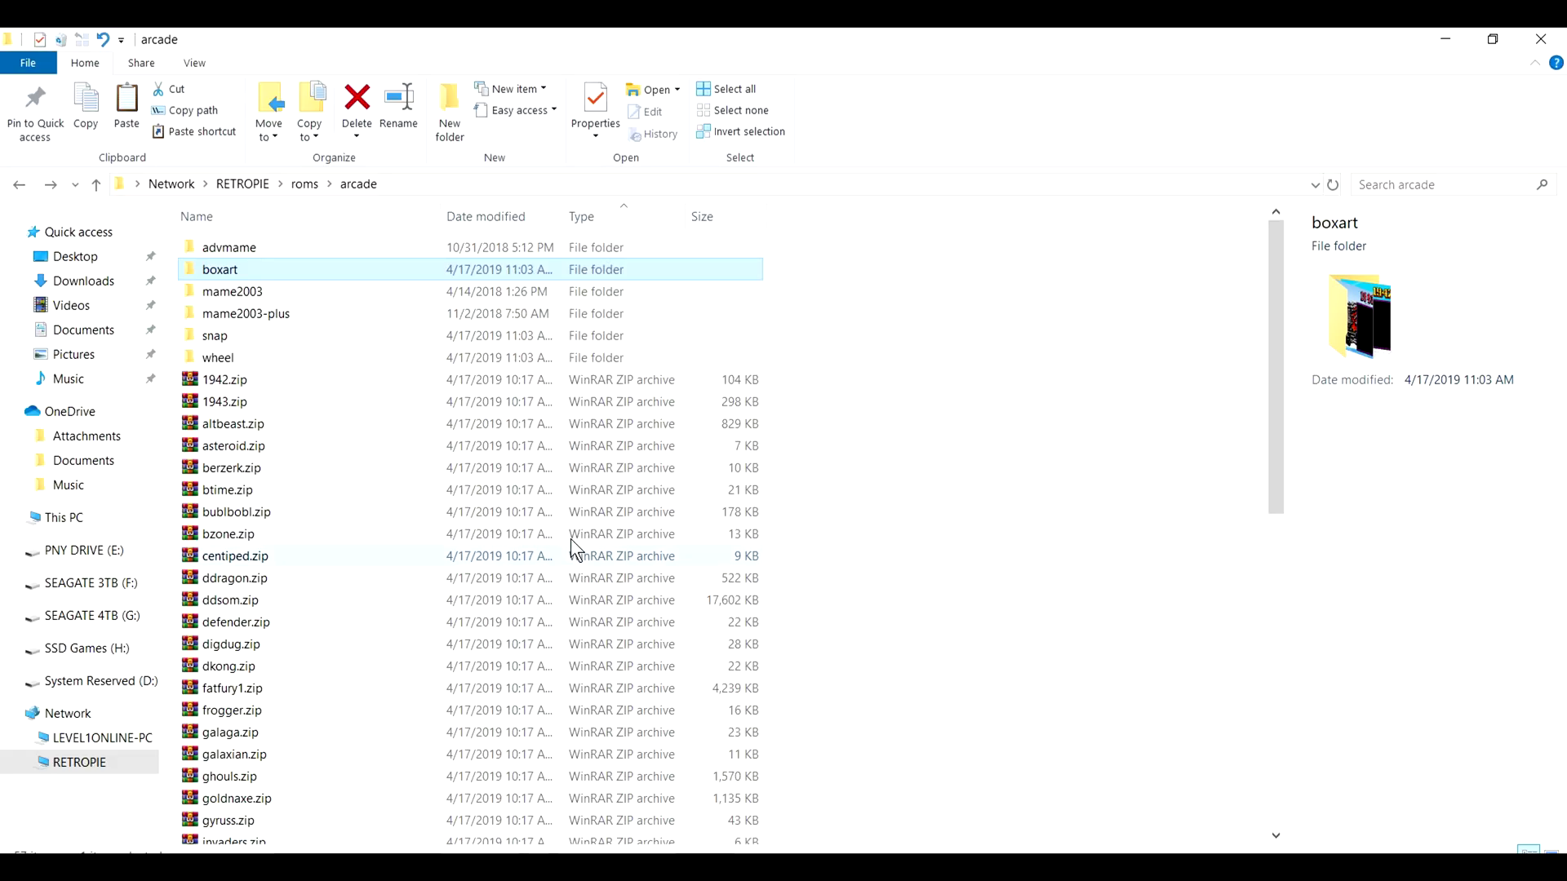
click(94, 764)
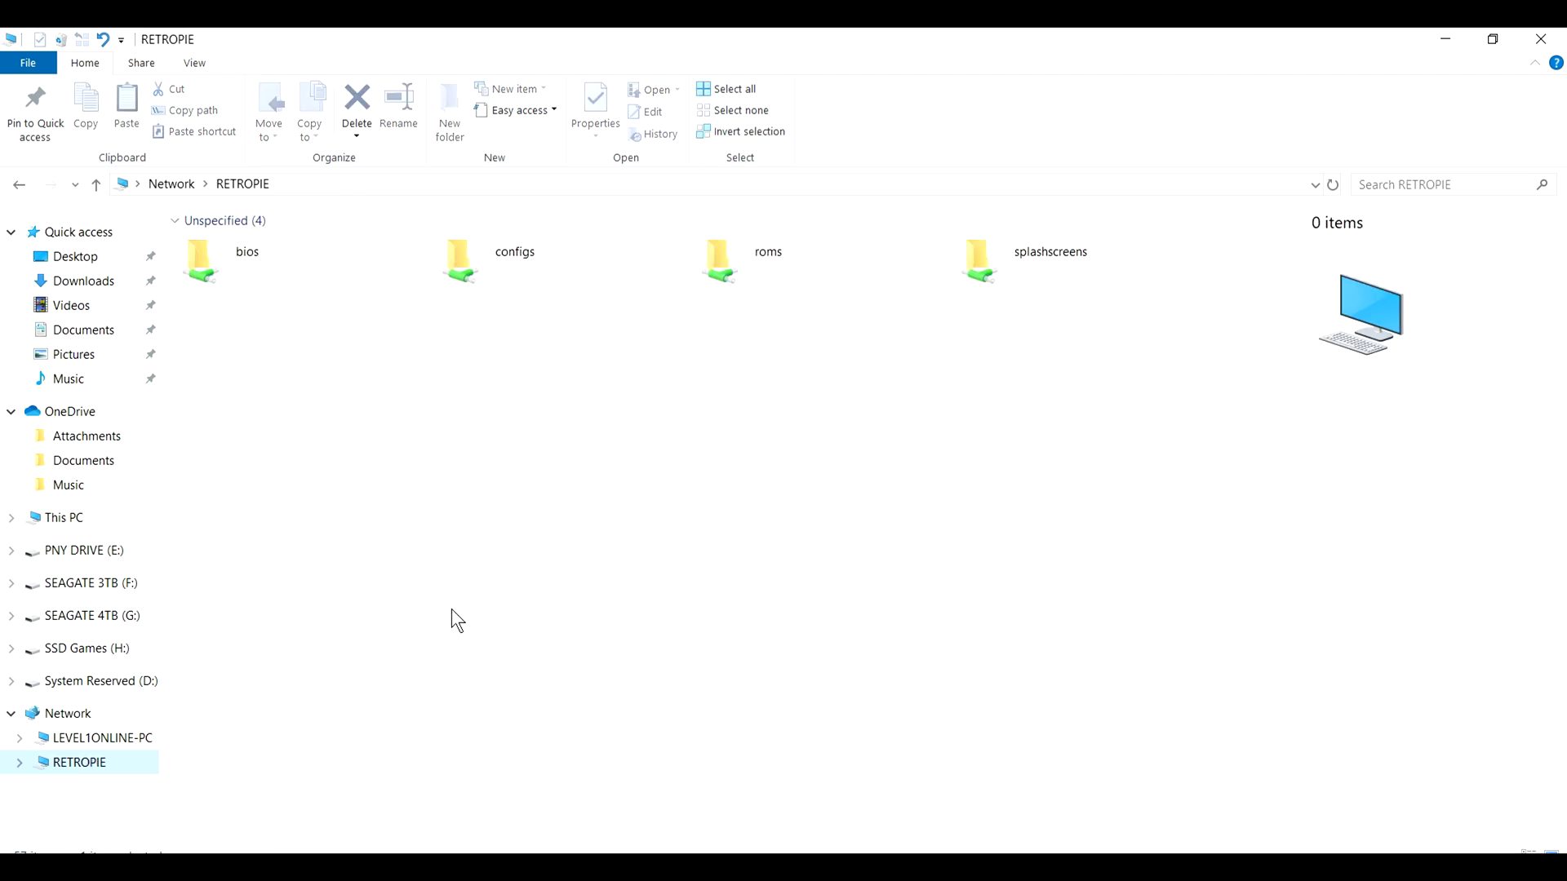
double_click(507, 274)
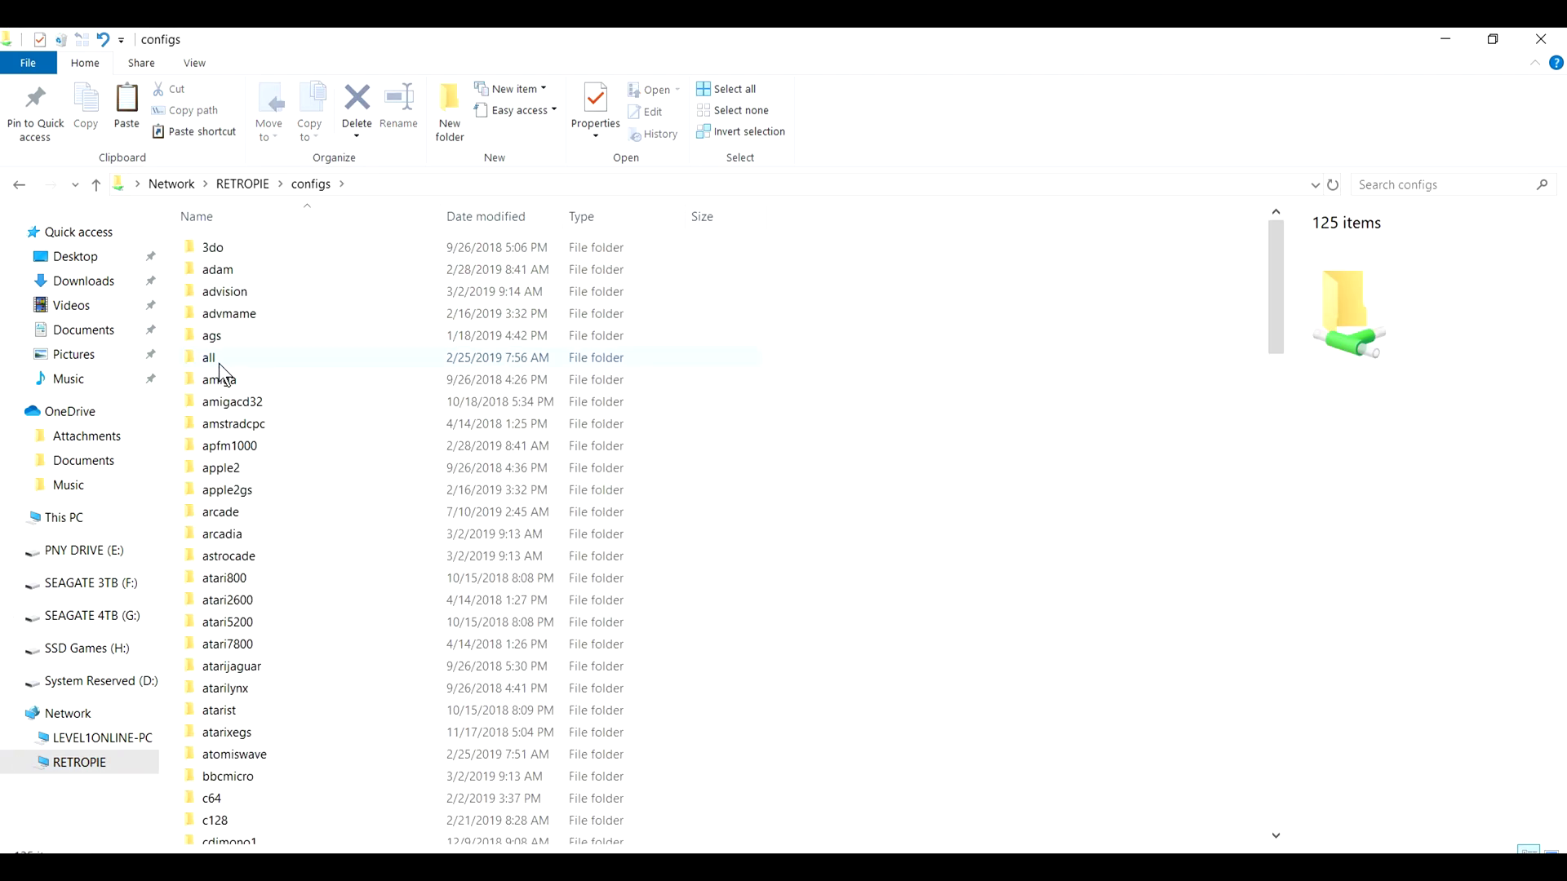
double_click(219, 364)
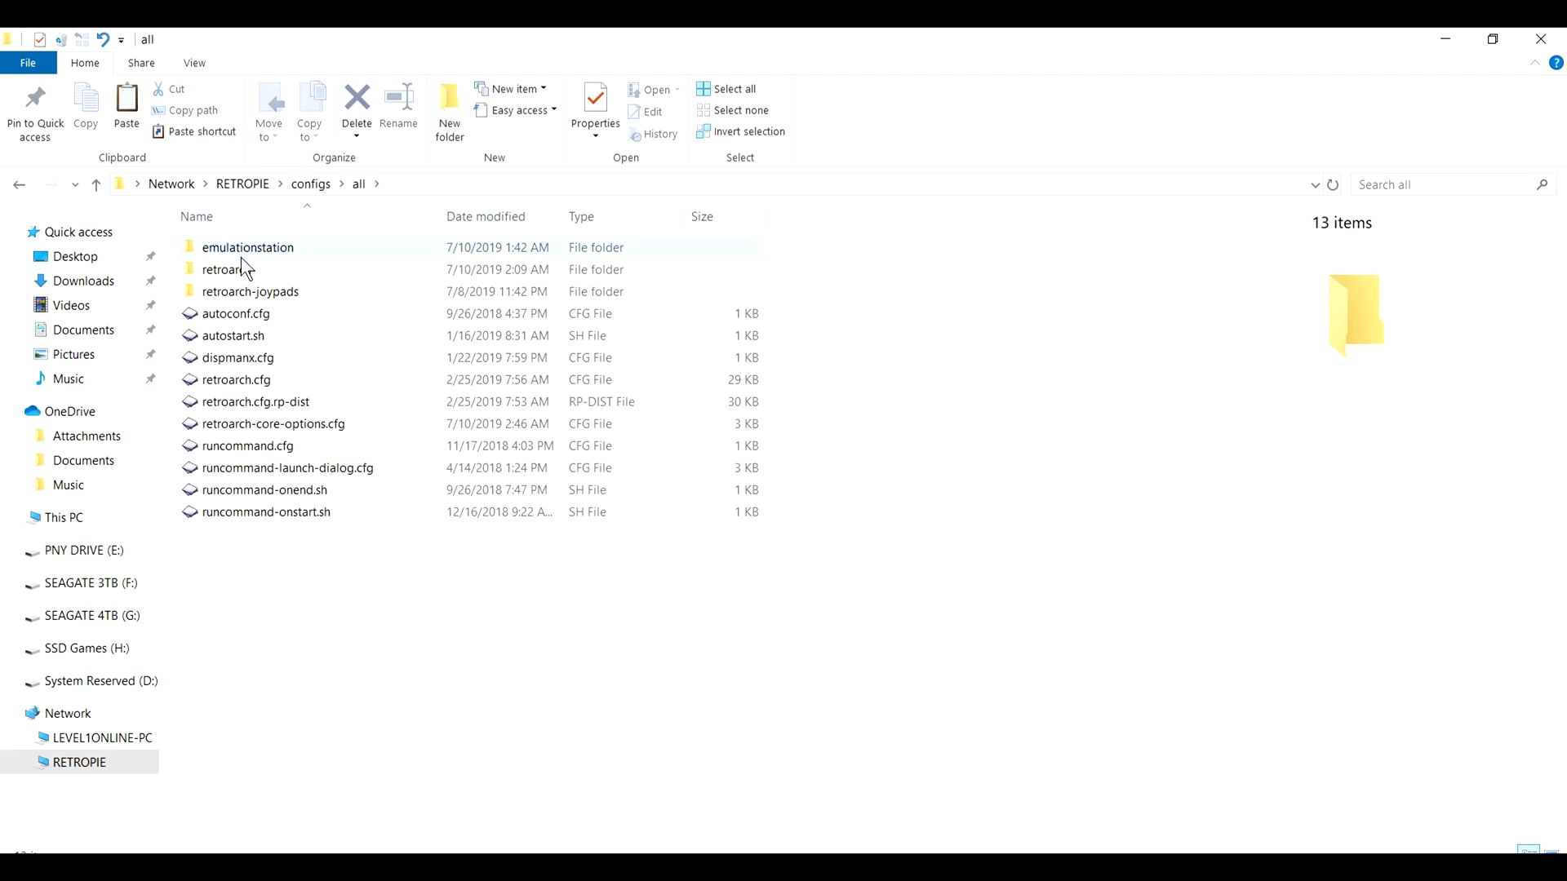
double_click(249, 259)
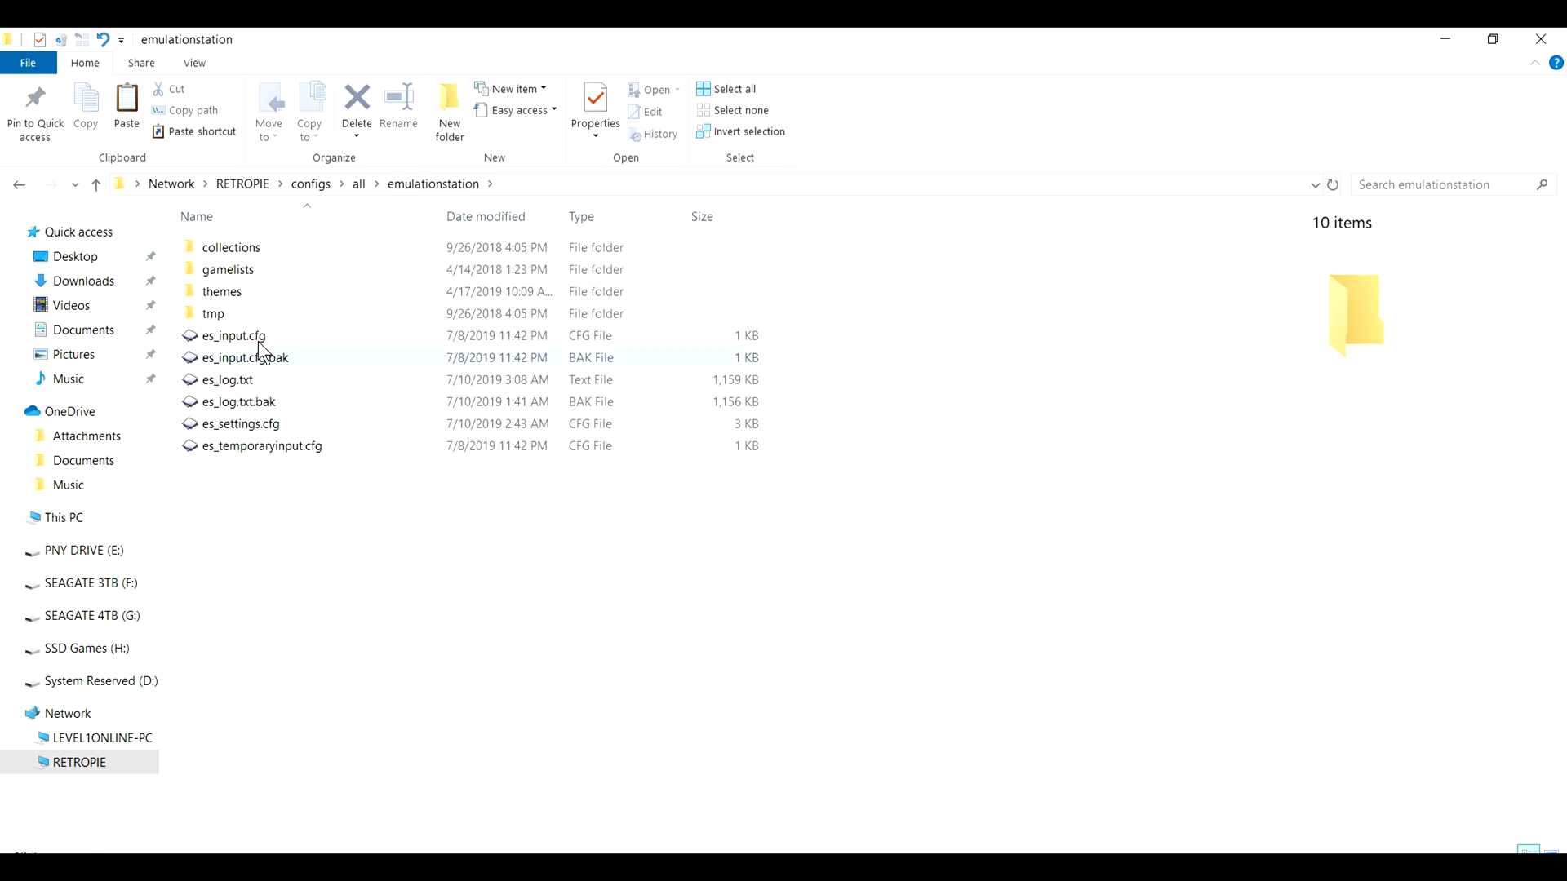
double_click(224, 294)
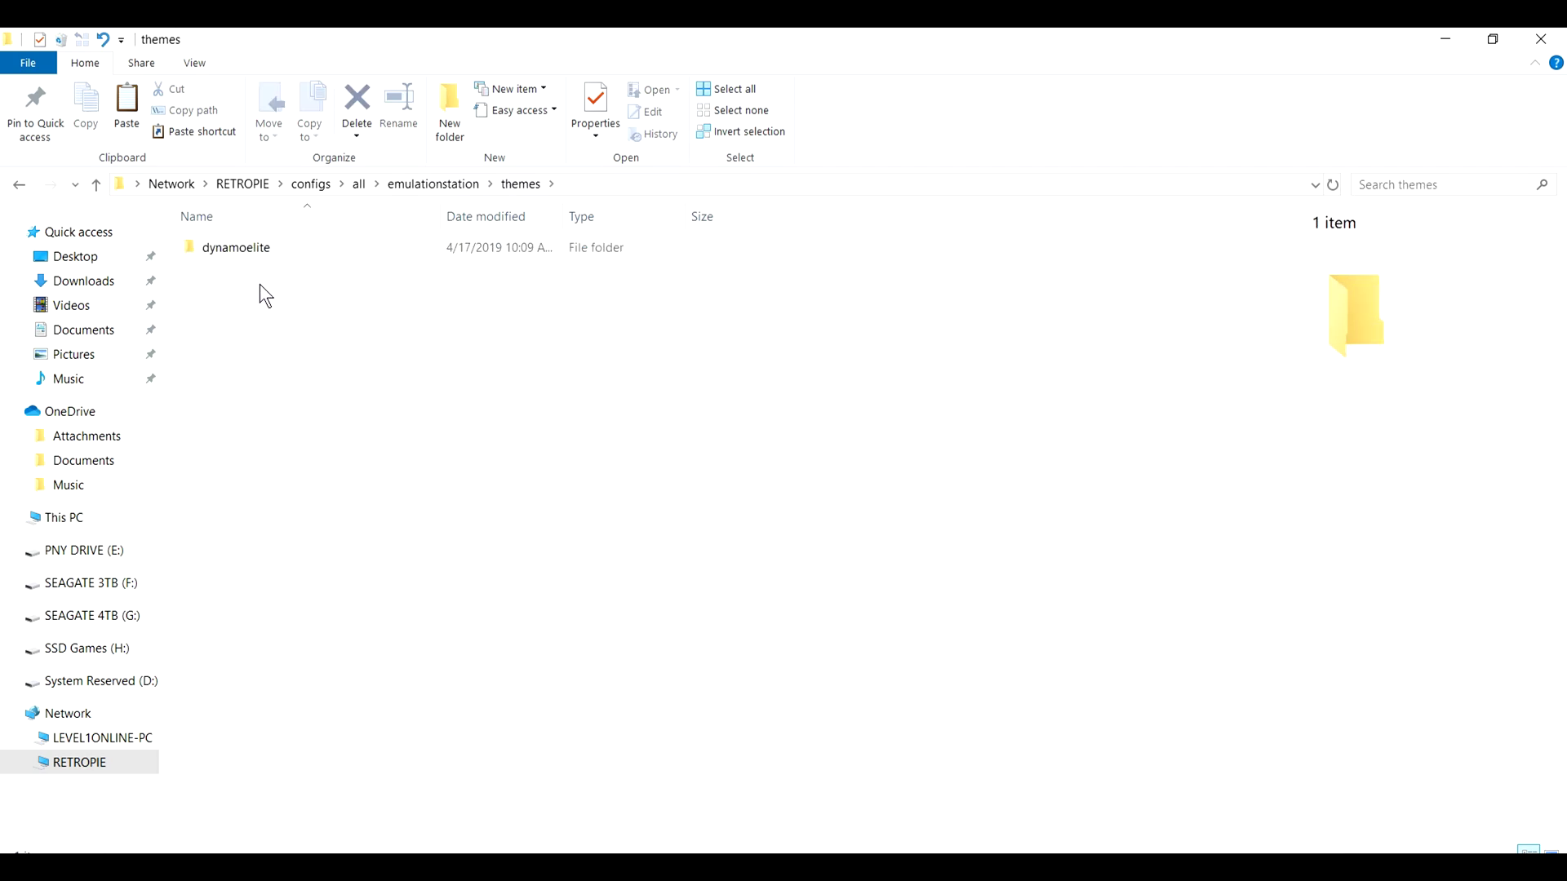
right_click(260, 284)
click(313, 429)
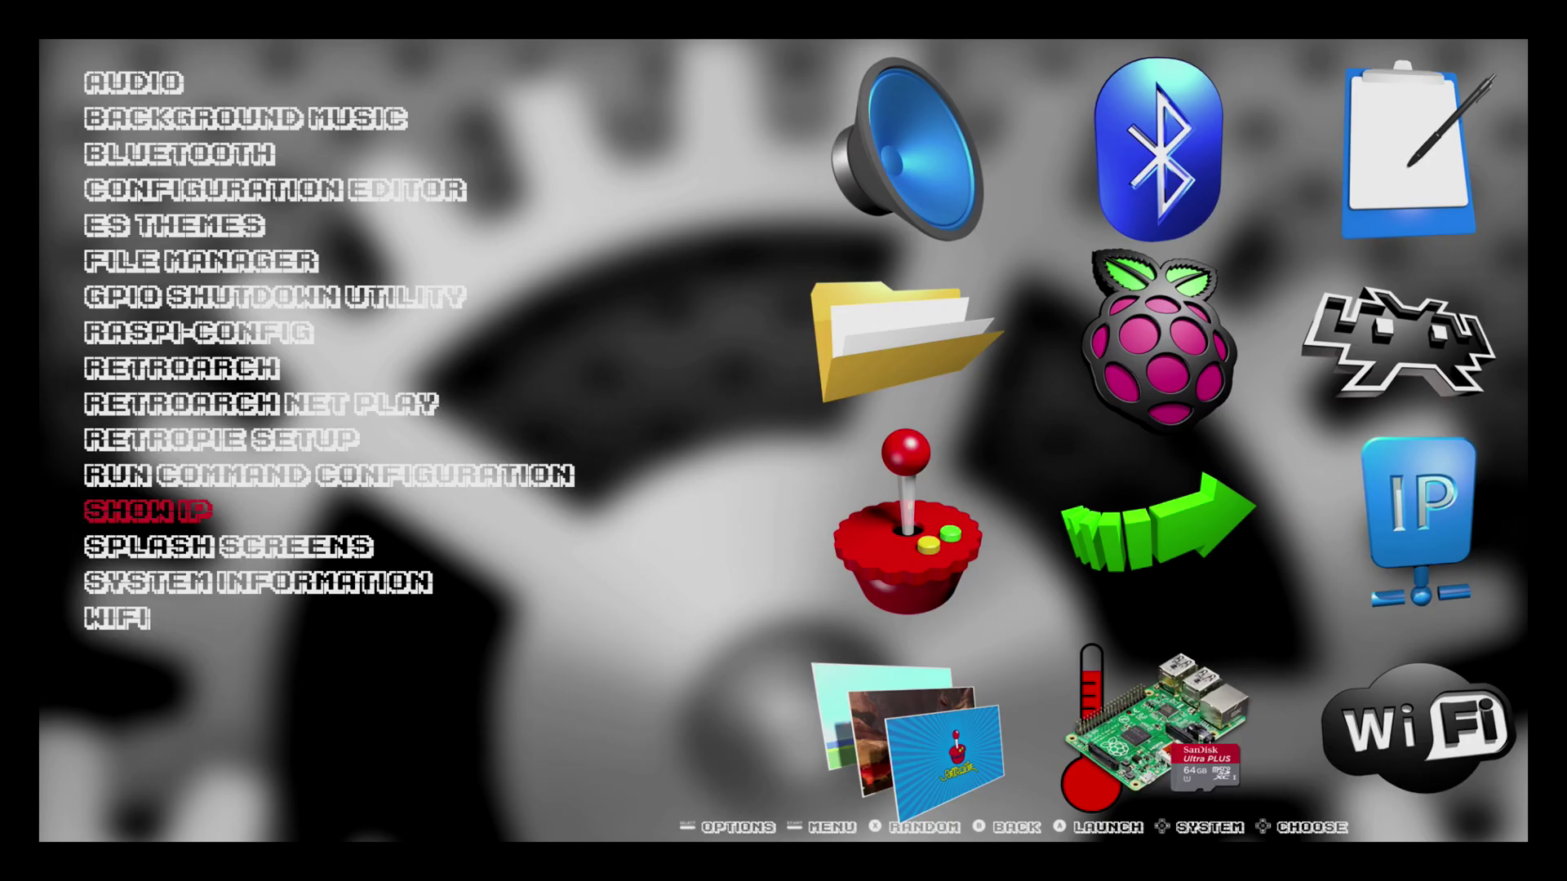
From the Main Menu, change UI Settings > Theme Set from DYNAMOELITE to DYNAMOELITE2.
key(Return)
key(Down)
key(Down)
key(Down)
key(Up)
key(Return)
key(Down)
key(Down)
key(Down)
key(Down)
key(Down)
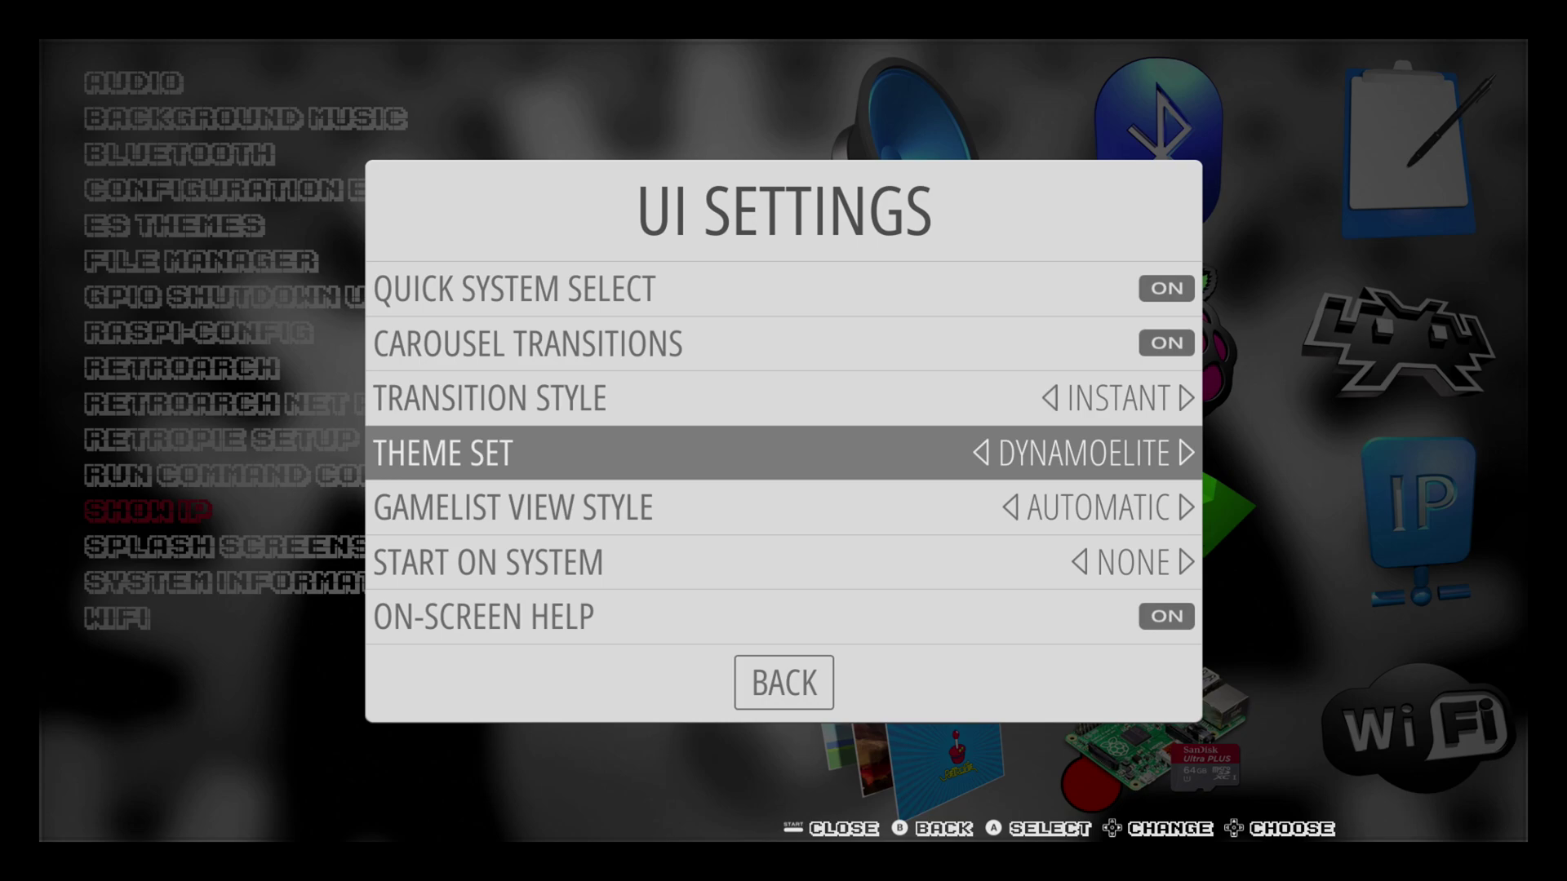
key(Return)
key(Down)
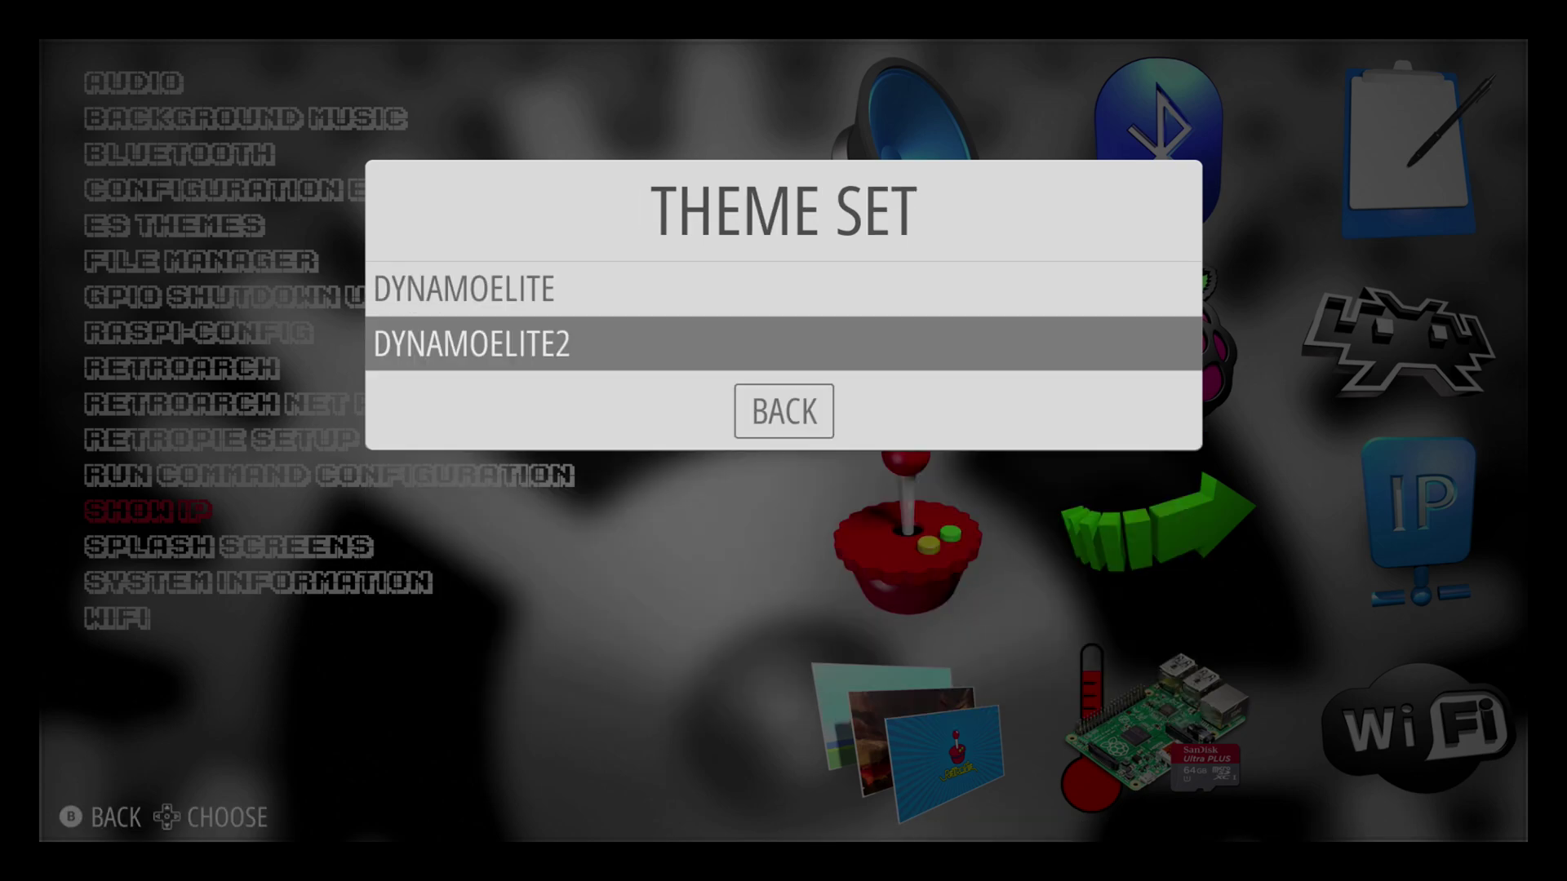
key(Return)
key(Down)
key(Down)
key(Down)
key(Down)
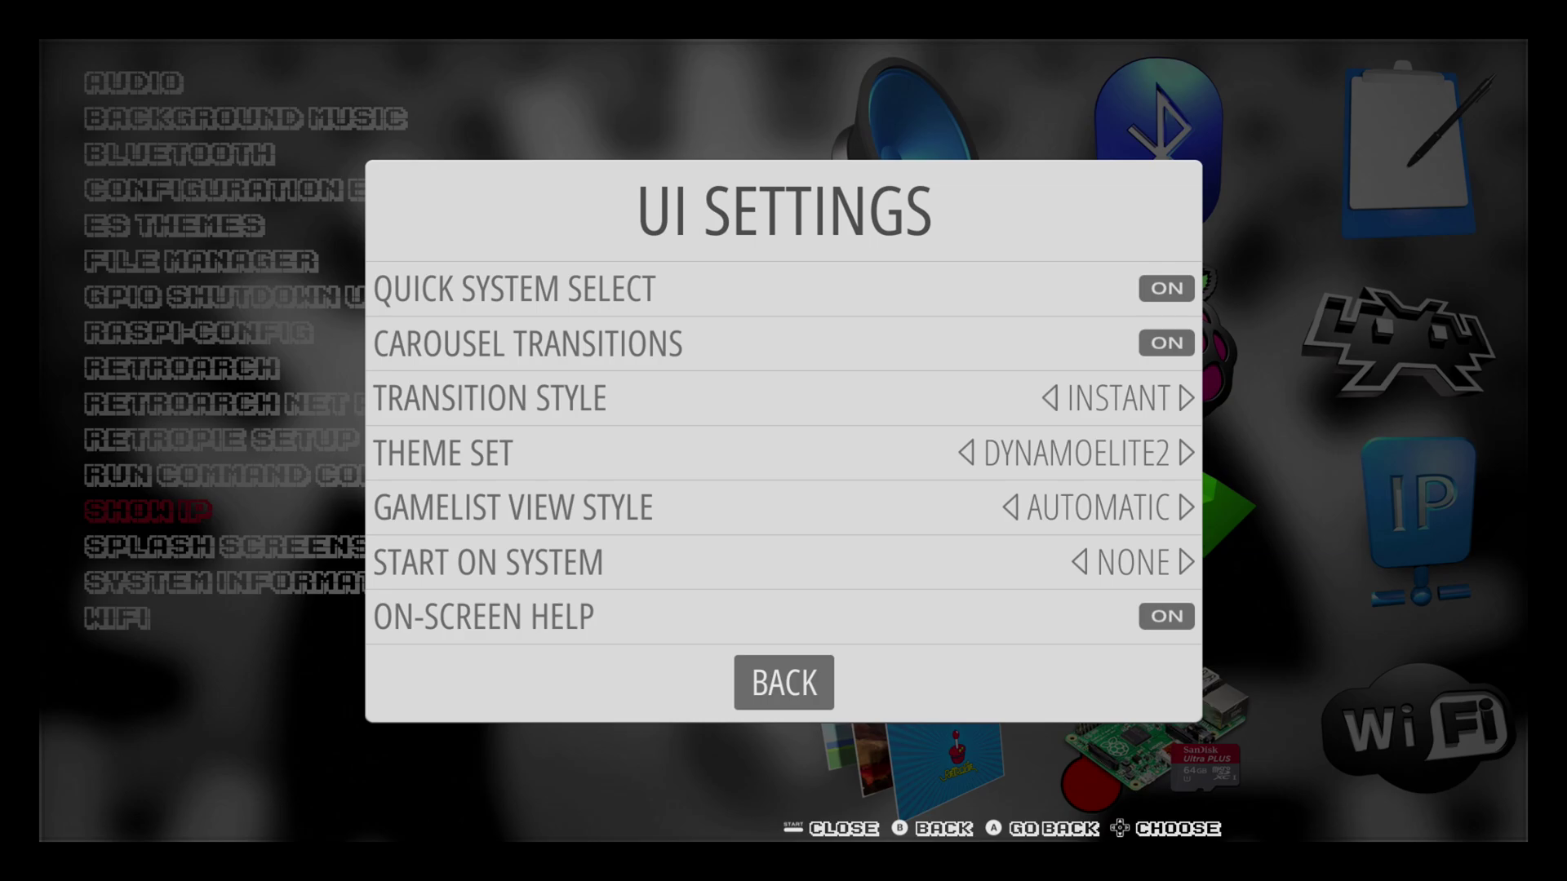
Leave the settings and browse the system carousel in the DYNAMOELITE2 theme.
key(Return)
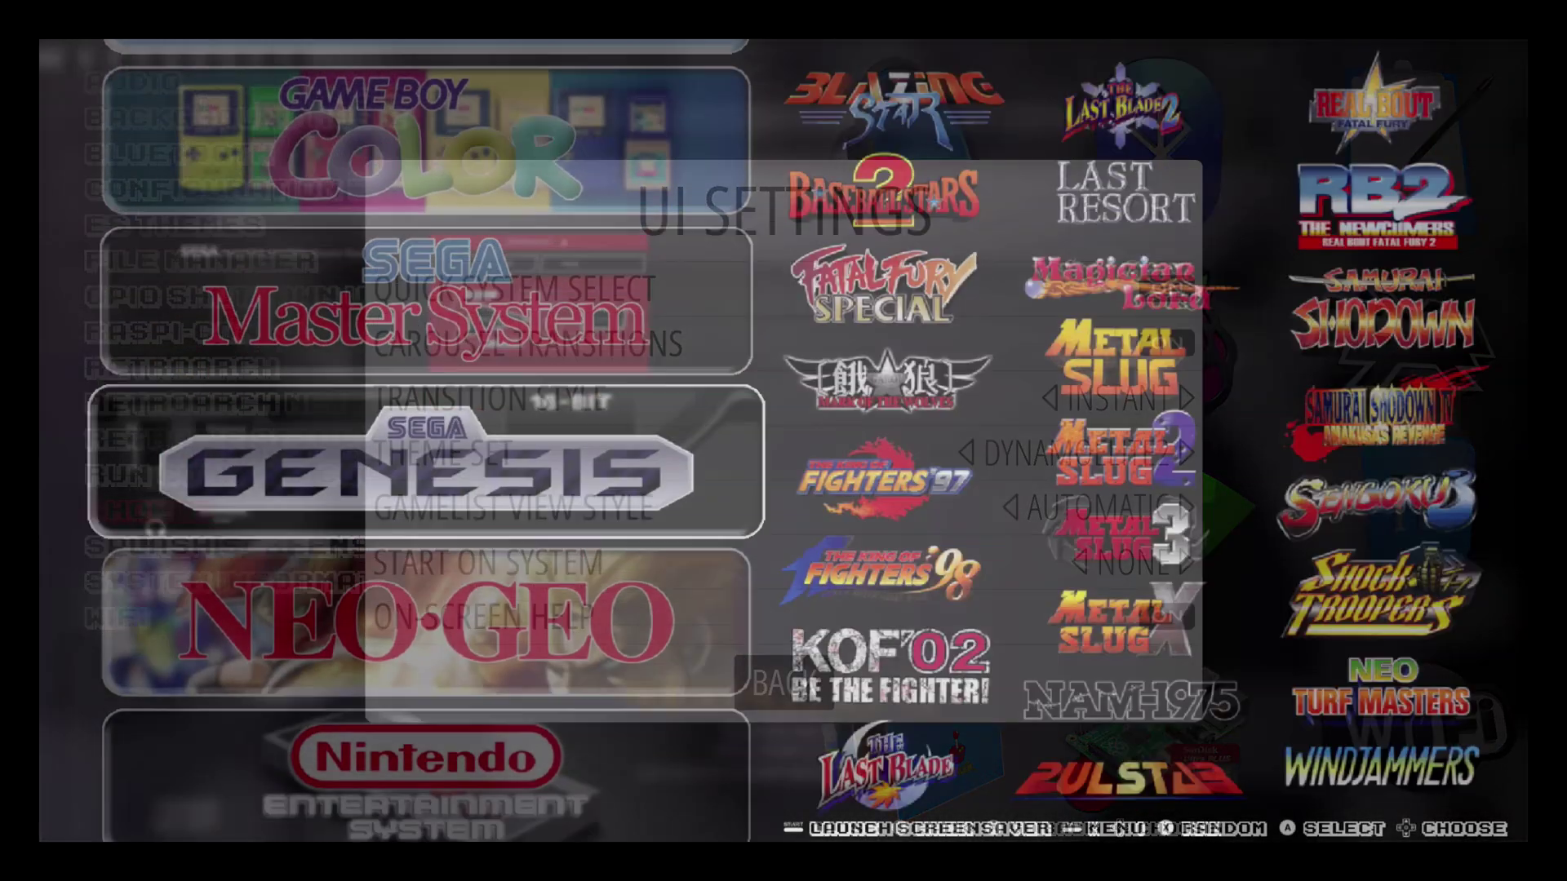
key(Up)
key(Up)
key(Up)
key(Up)
key(Up)
key(Up)
key(Down)
key(Down)
key(Down)
key(Down)
key(Down)
key(Down)
key(Down)
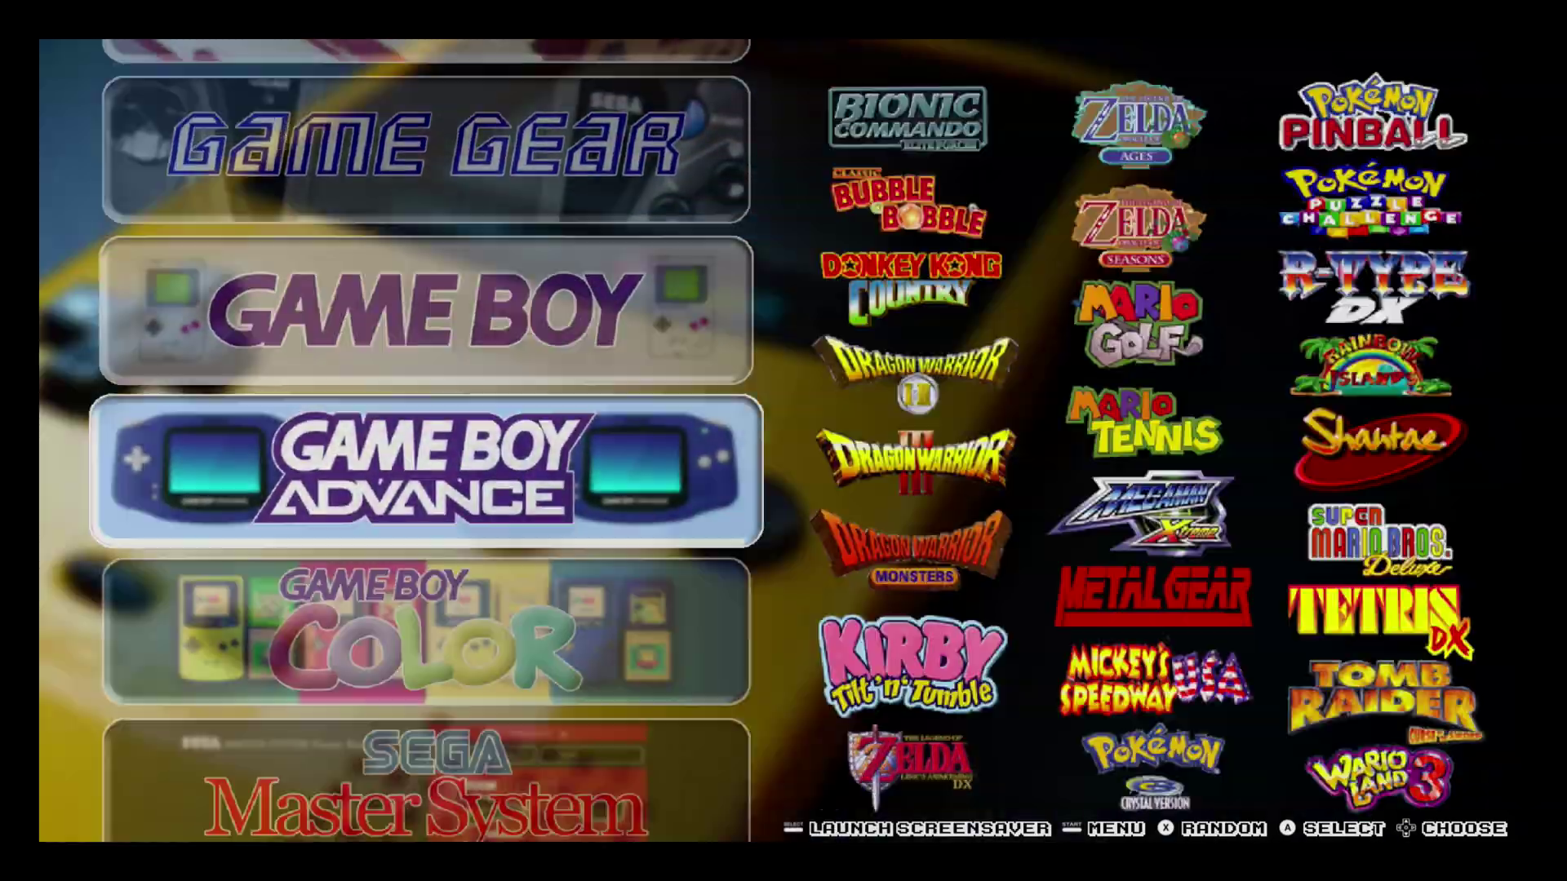
key(Down)
key(Down)
key(Down)
key(Down)
key(Down)
key(Down)
key(Down)
key(Down)
key(Down)
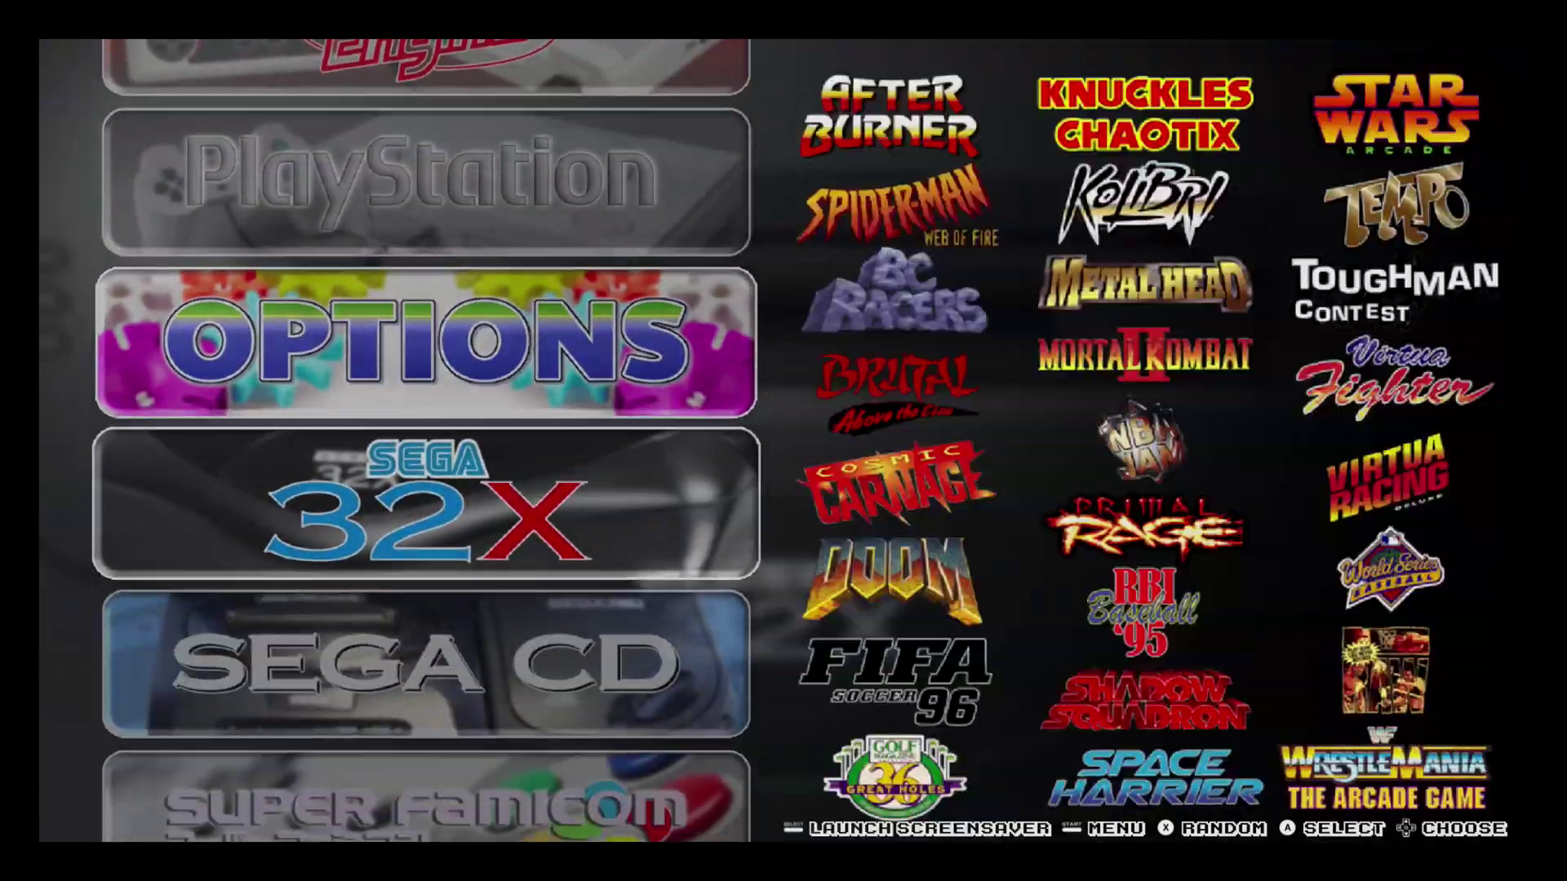
key(Down)
key(Up)
key(Up)
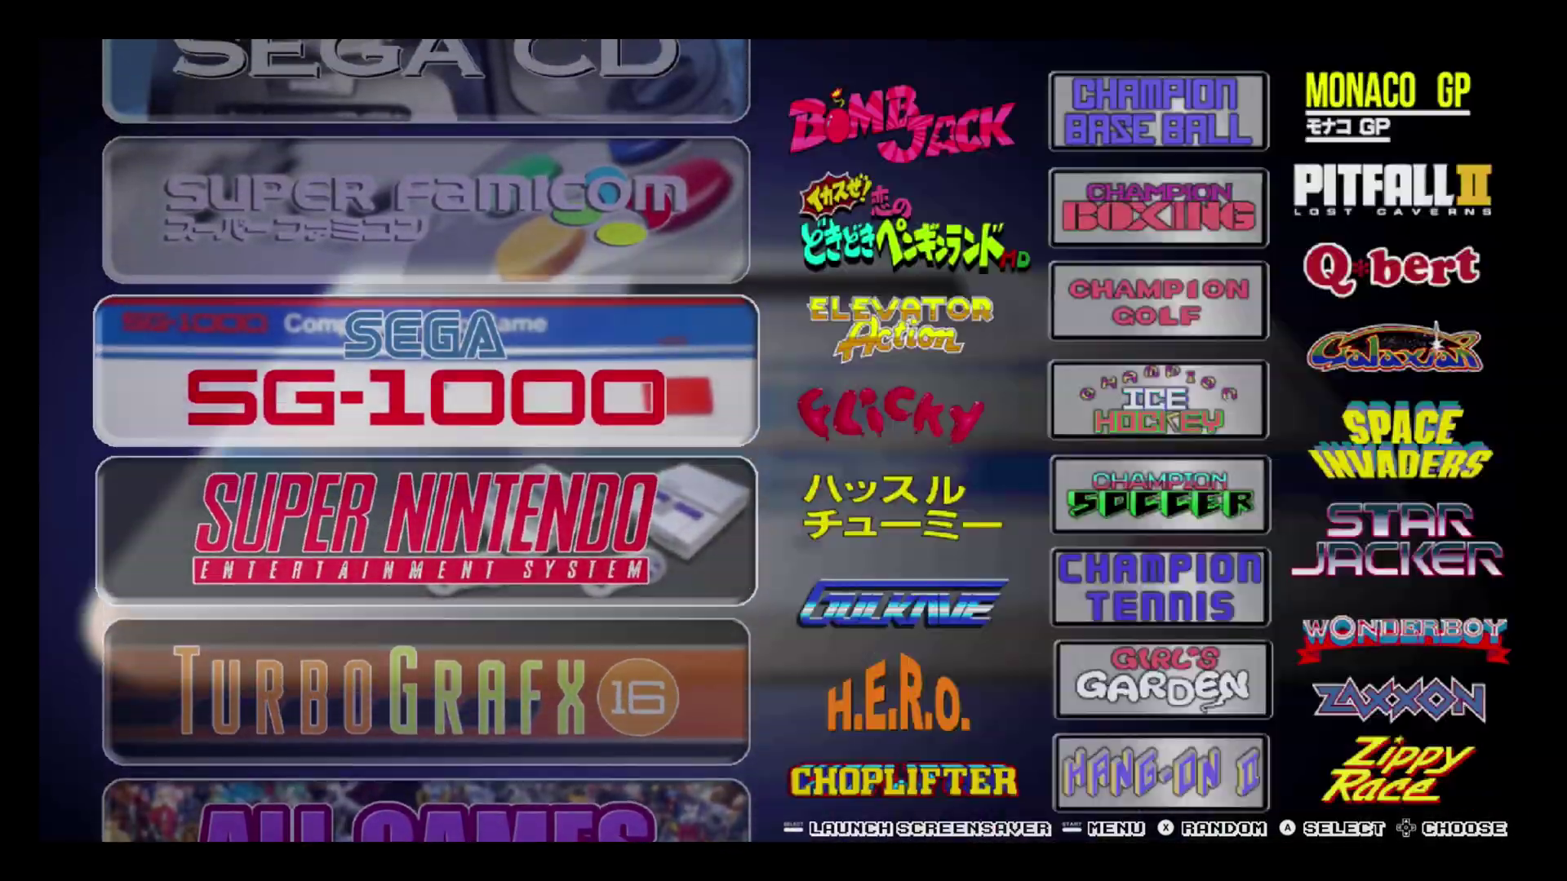
key(Up)
key(Down)
key(Down)
key(Down)
key(Down)
key(Down)
key(Down)
key(Down)
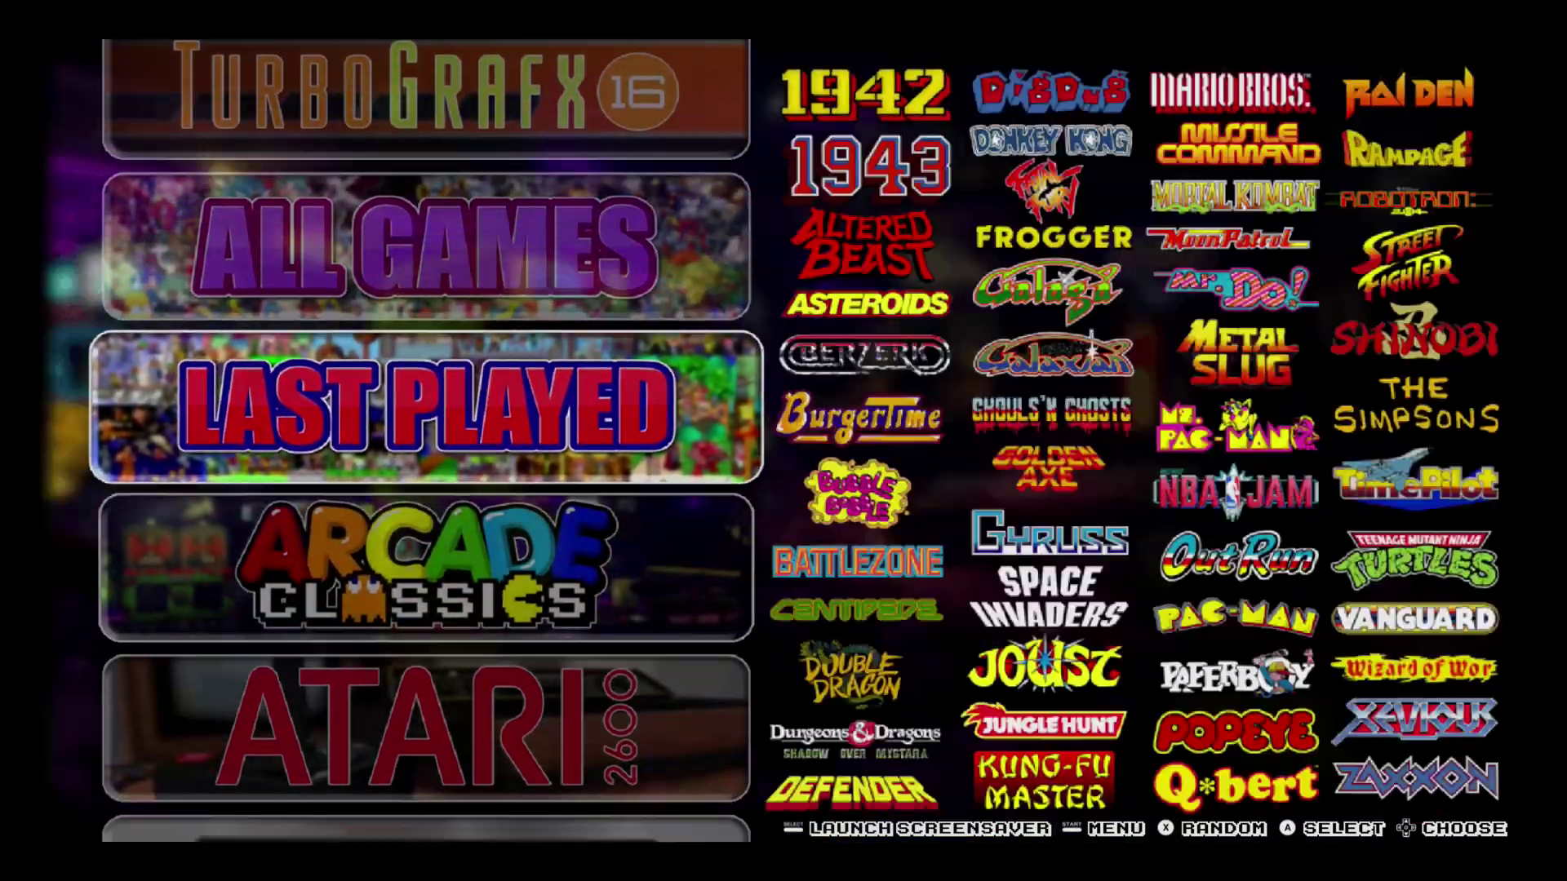
Settle on Super Nintendo, enter its game list, and move to EarthBound.
key(Down)
key(Down)
key(Down)
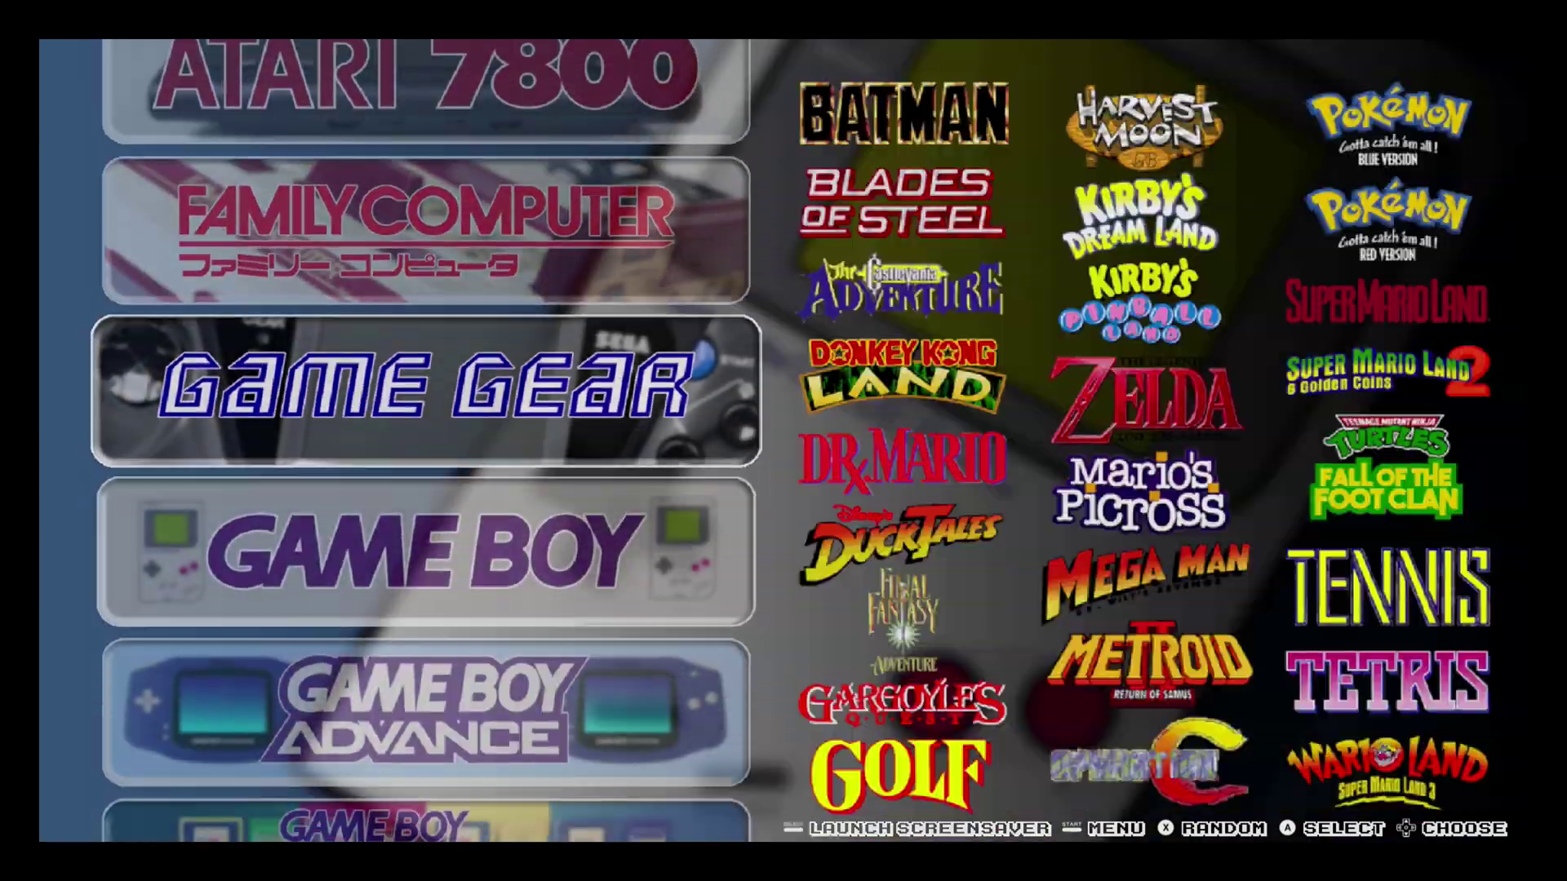
key(Down)
key(Up)
key(Up)
key(Up)
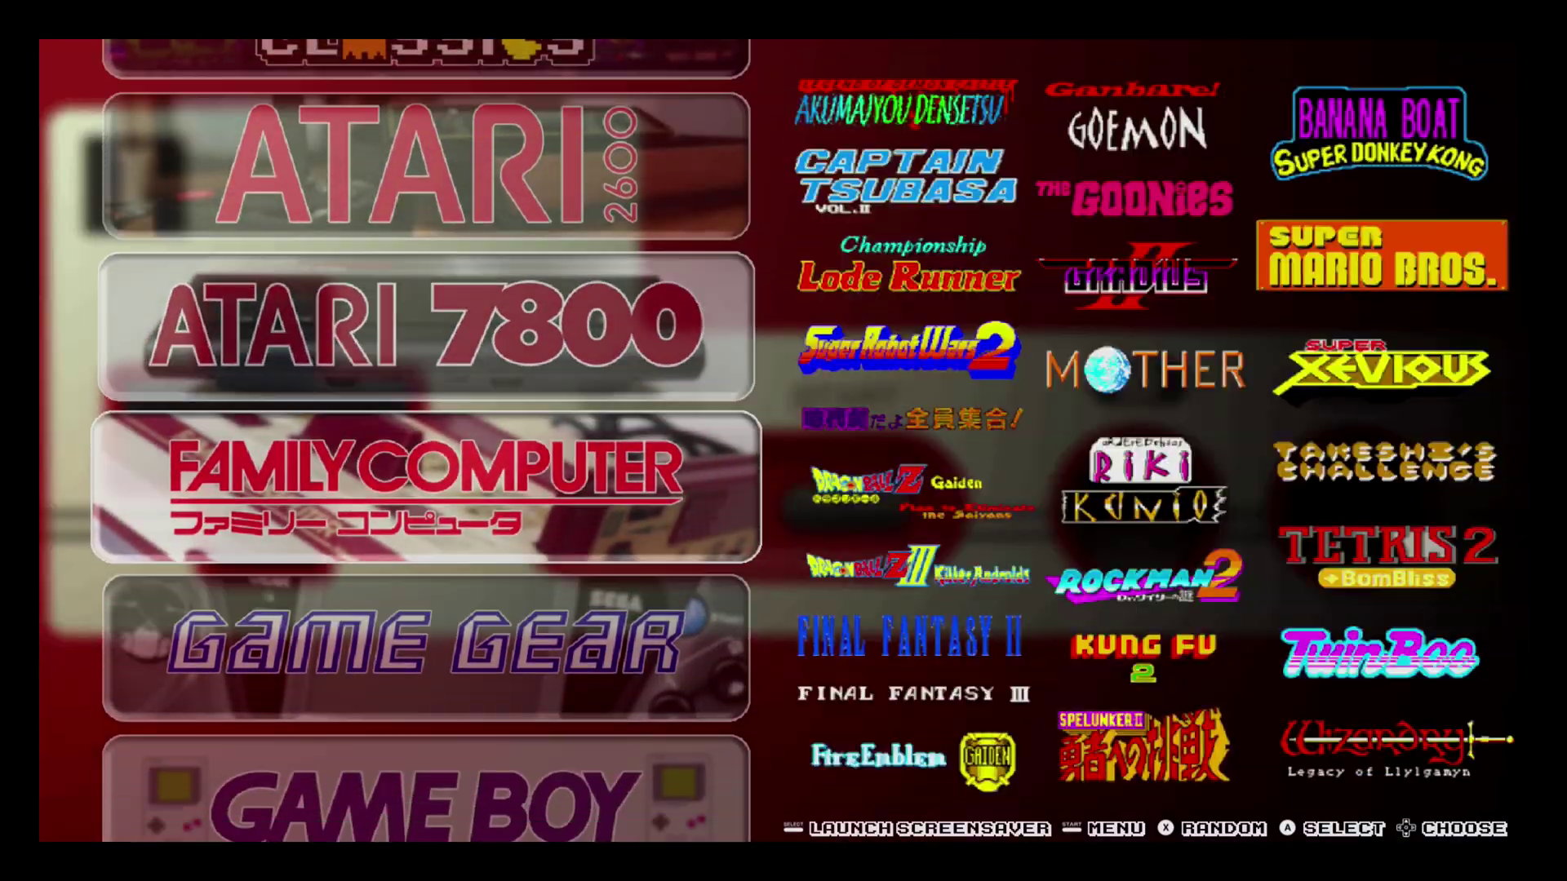
key(Down)
key(Down)
key(Down)
key(Down)
key(Down)
key(Down)
key(Down)
key(Down)
key(Down)
key(Down)
key(Down)
key(Down)
key(Down)
key(Down)
key(Down)
key(Down)
key(Down)
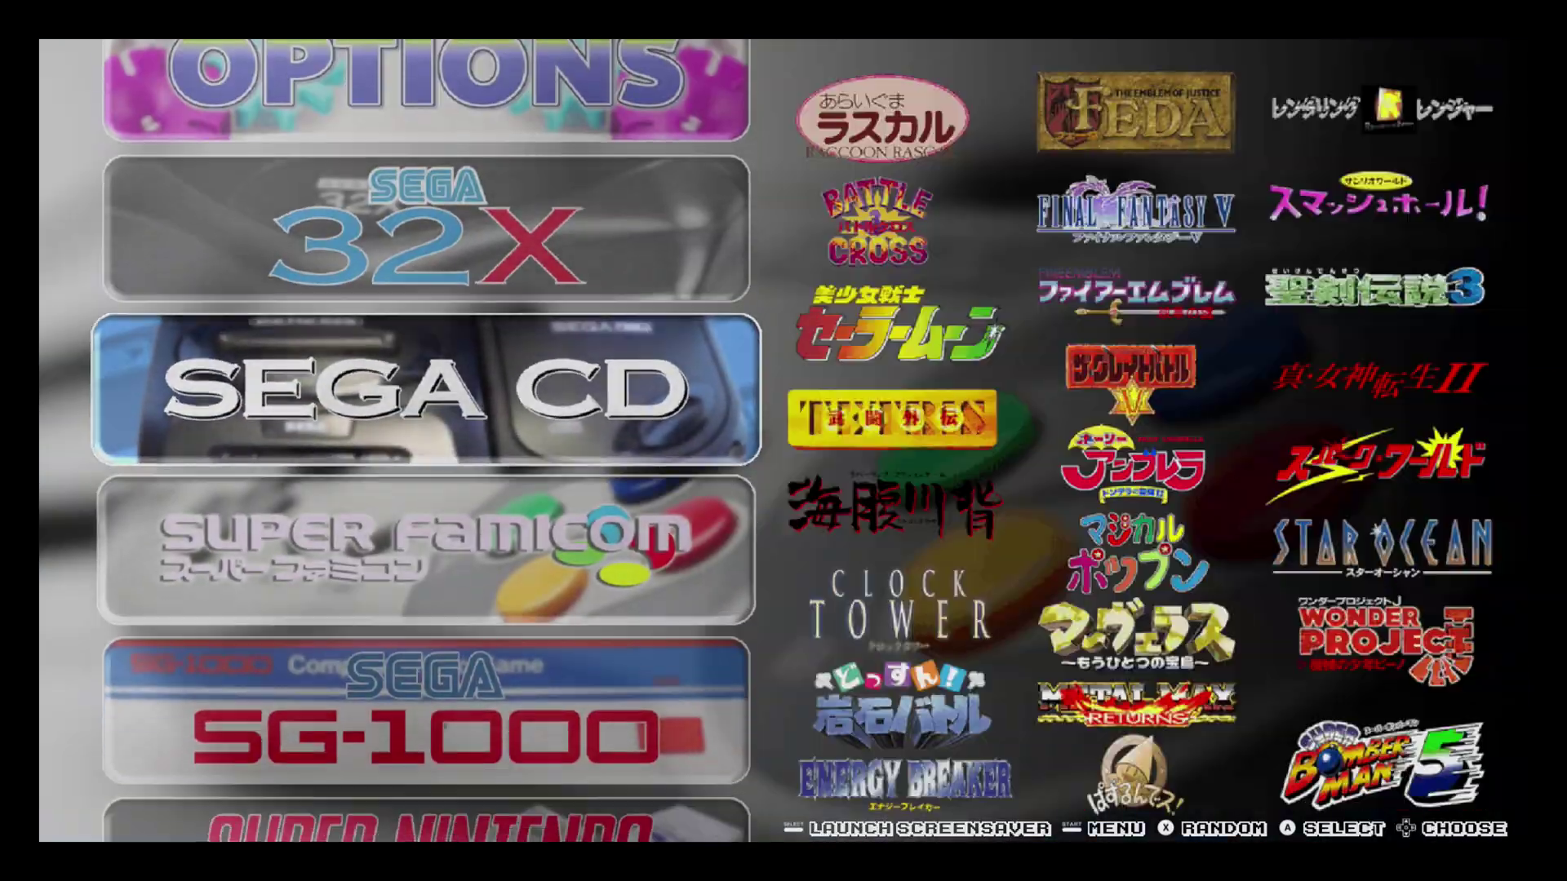
key(Down)
key(Up)
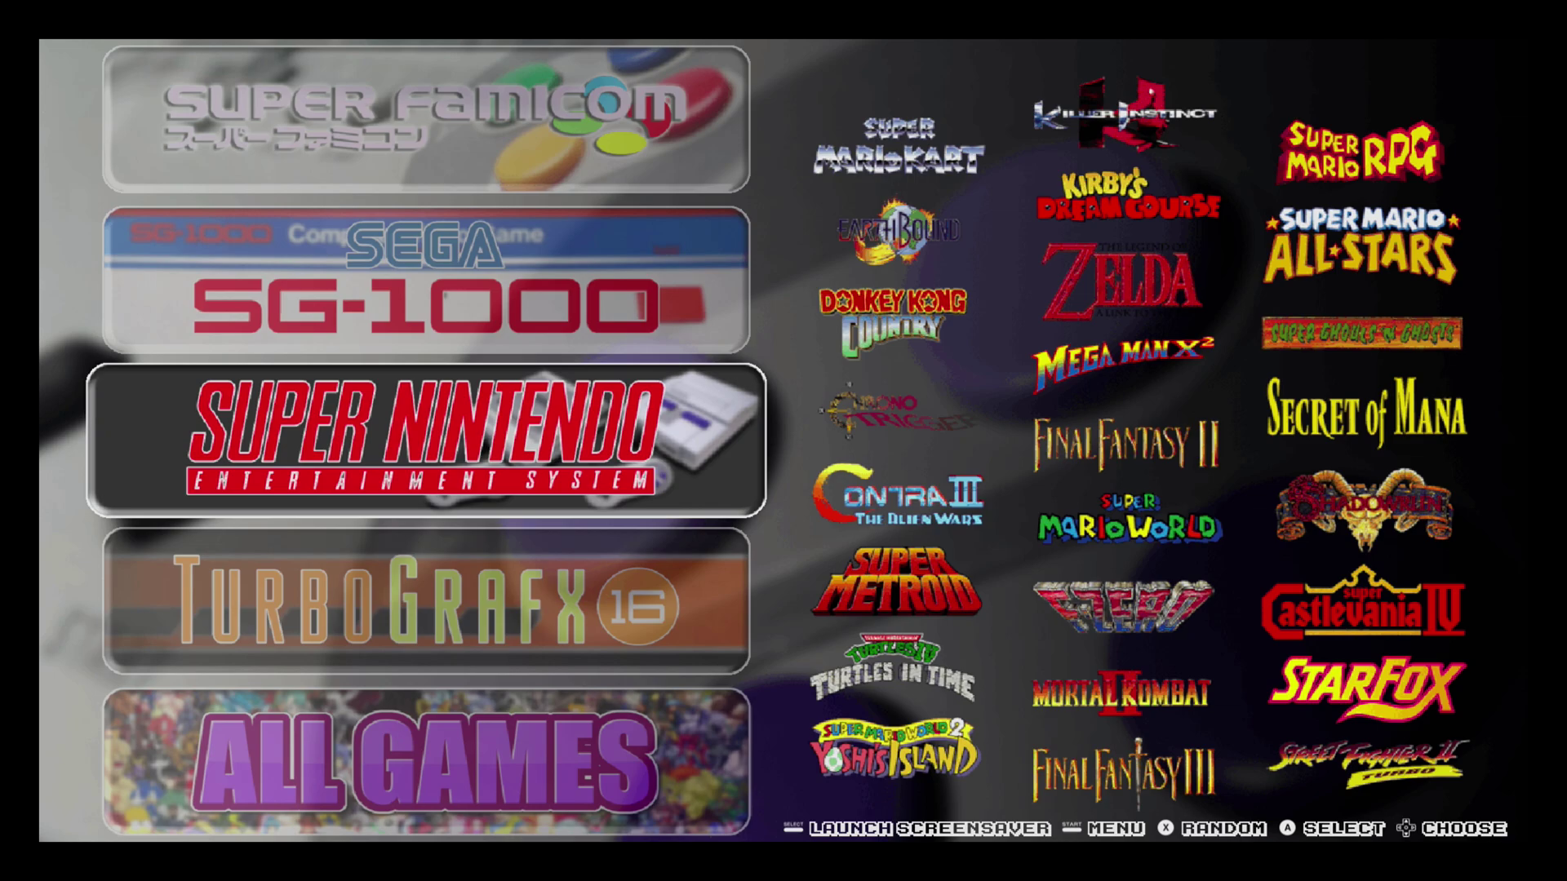
key(Return)
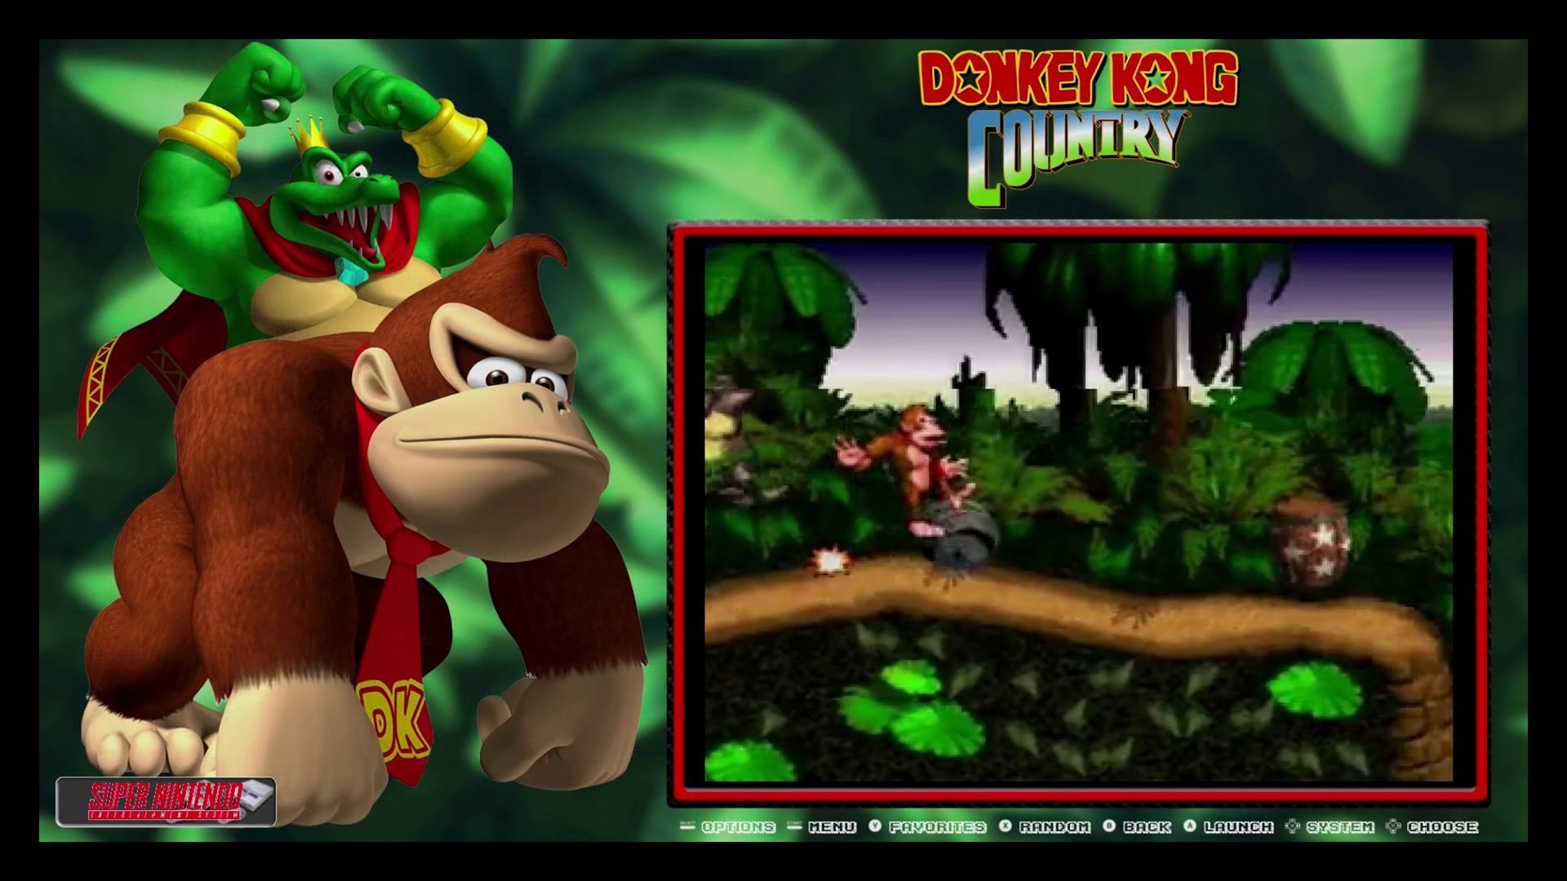
key(Down)
key(Down)
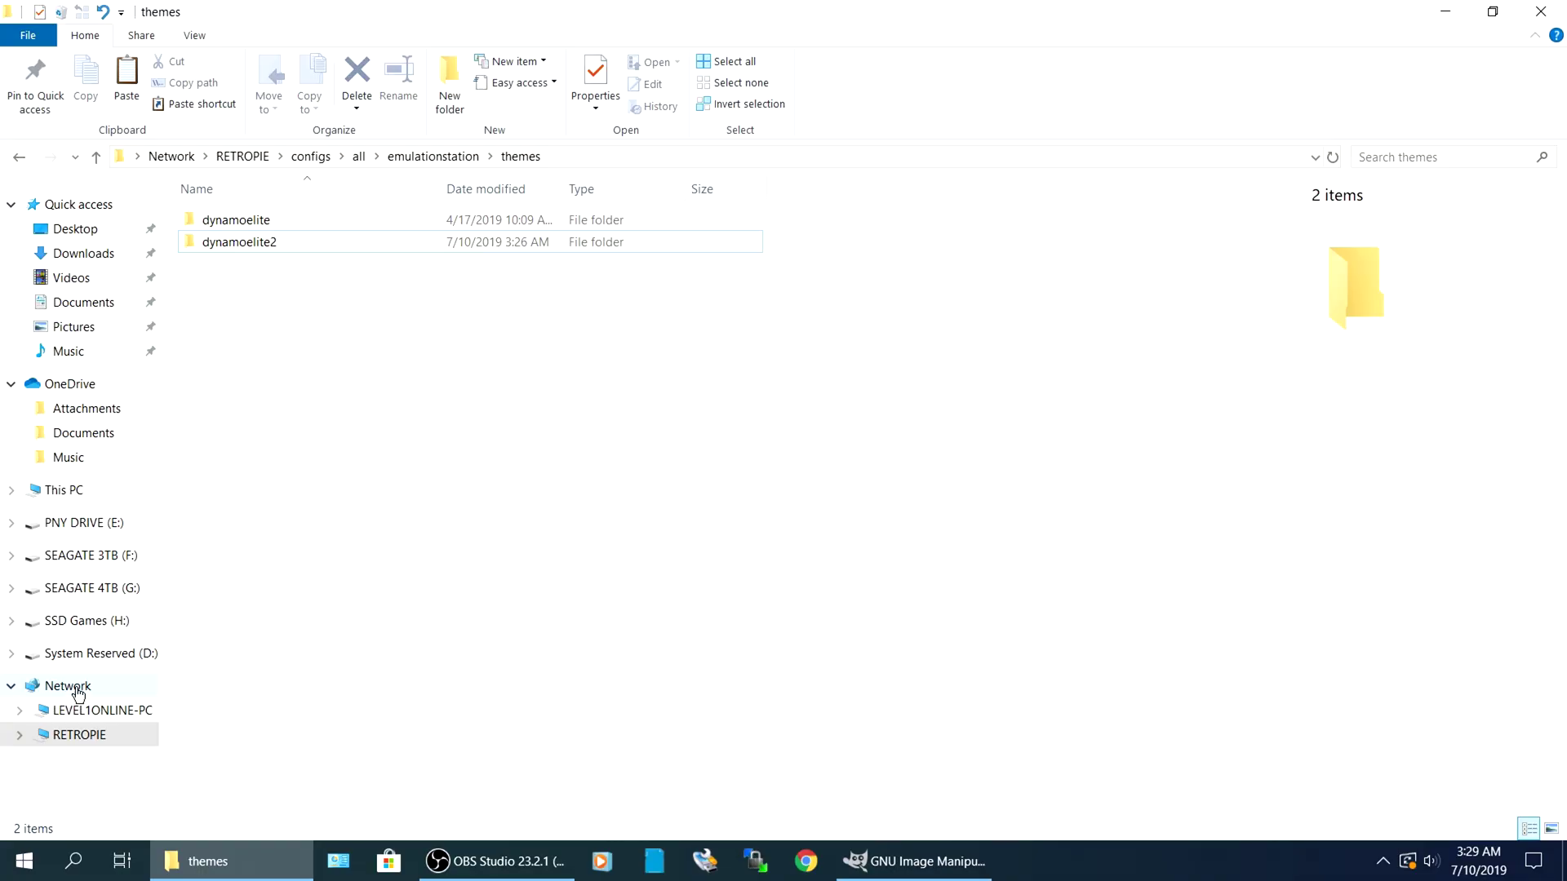
Navigate to Network > RETROPIE > roms > snes > boxart.
click(73, 688)
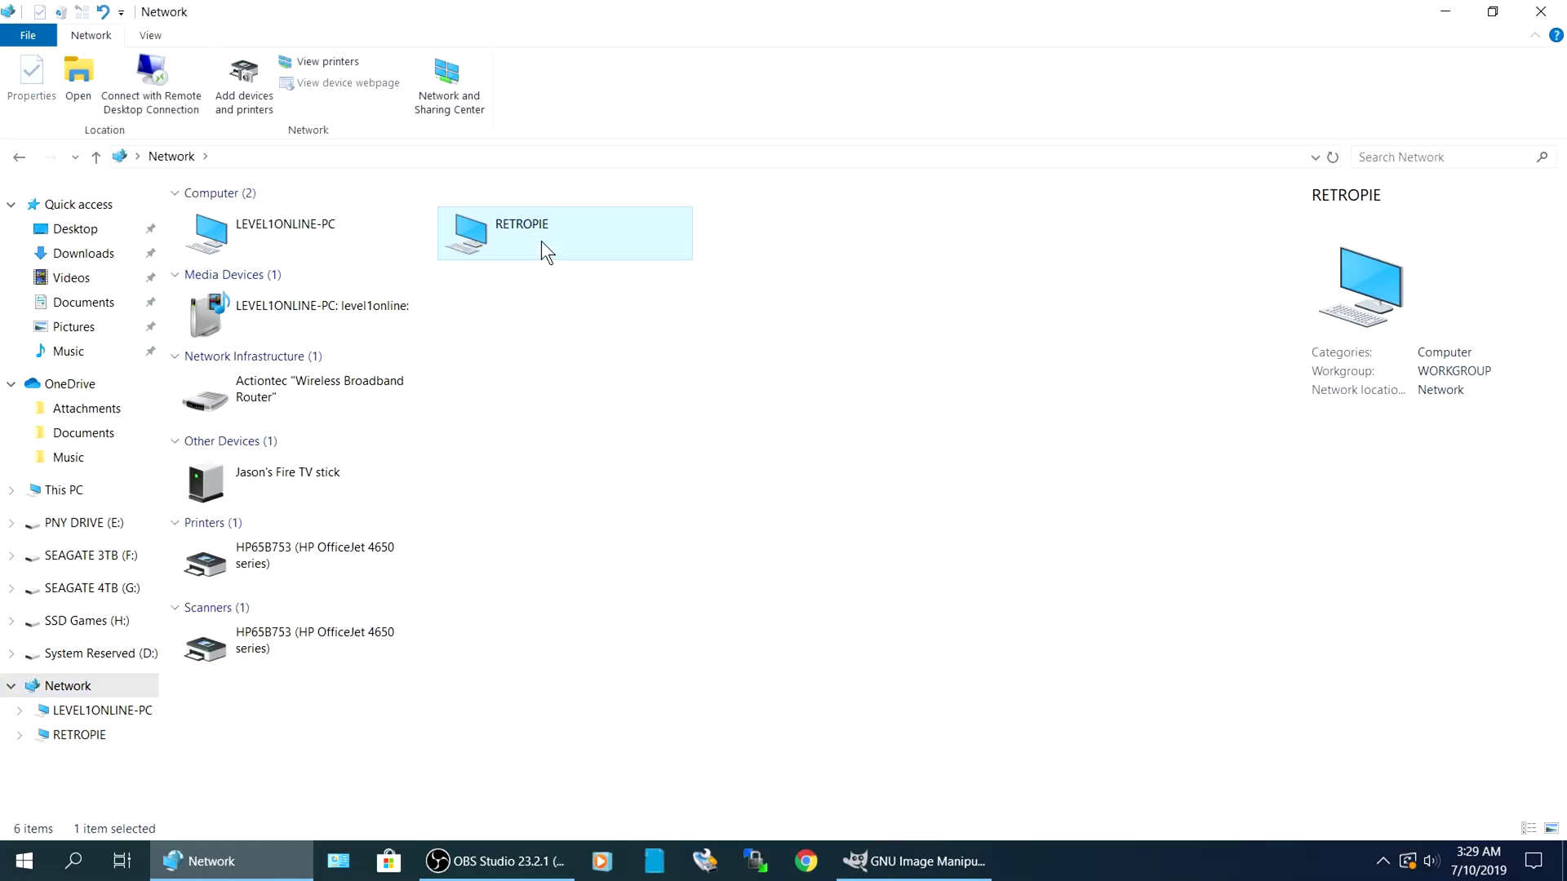
double_click(541, 242)
double_click(777, 217)
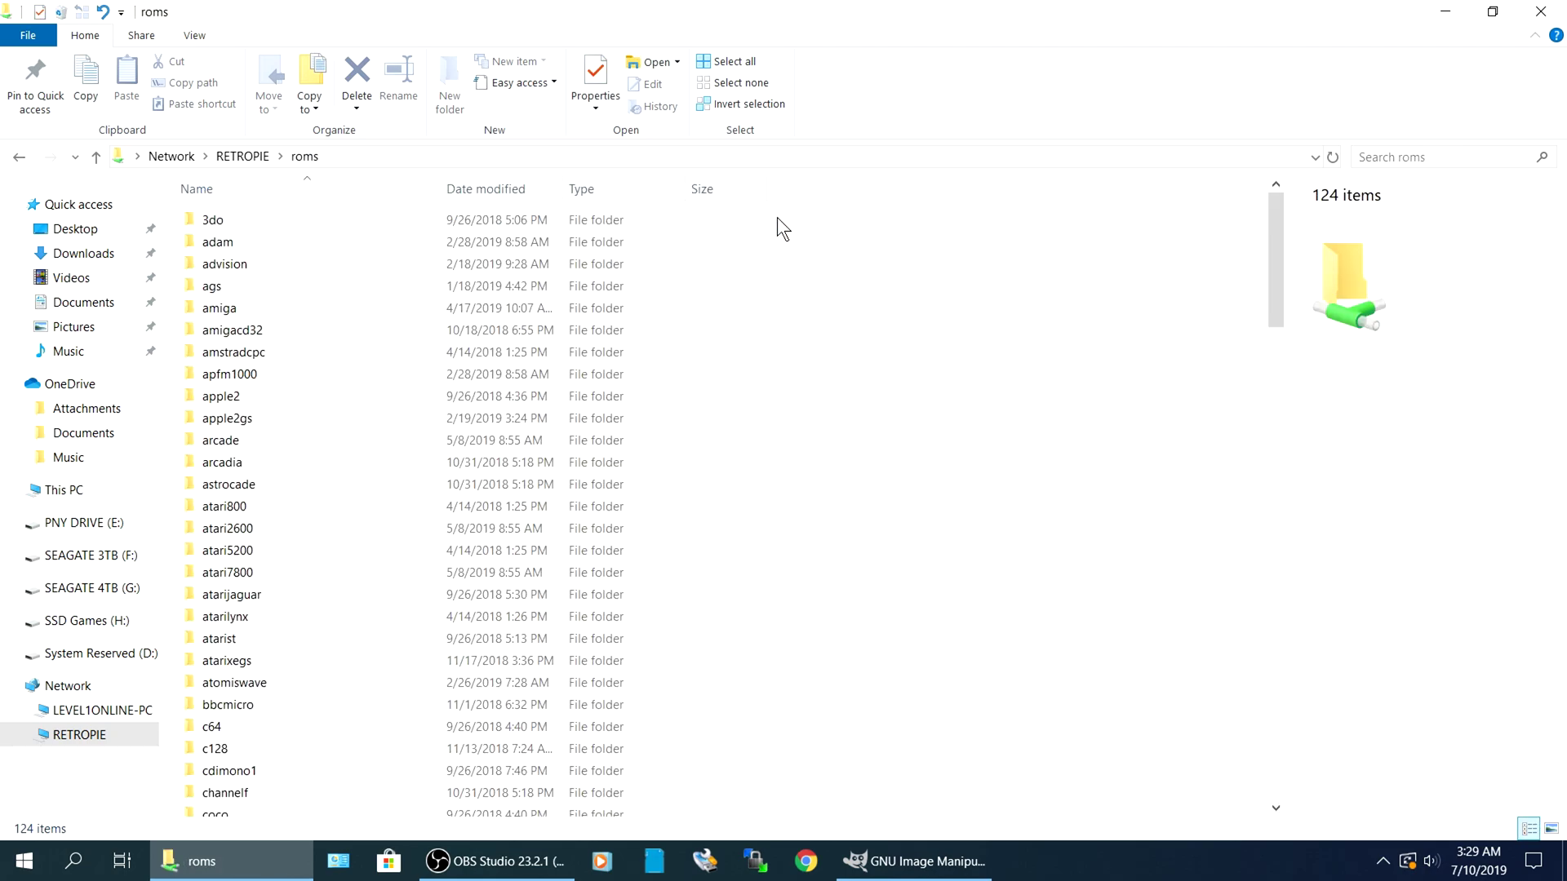
scroll(305, 643, down, 2)
scroll(305, 643, down, 9)
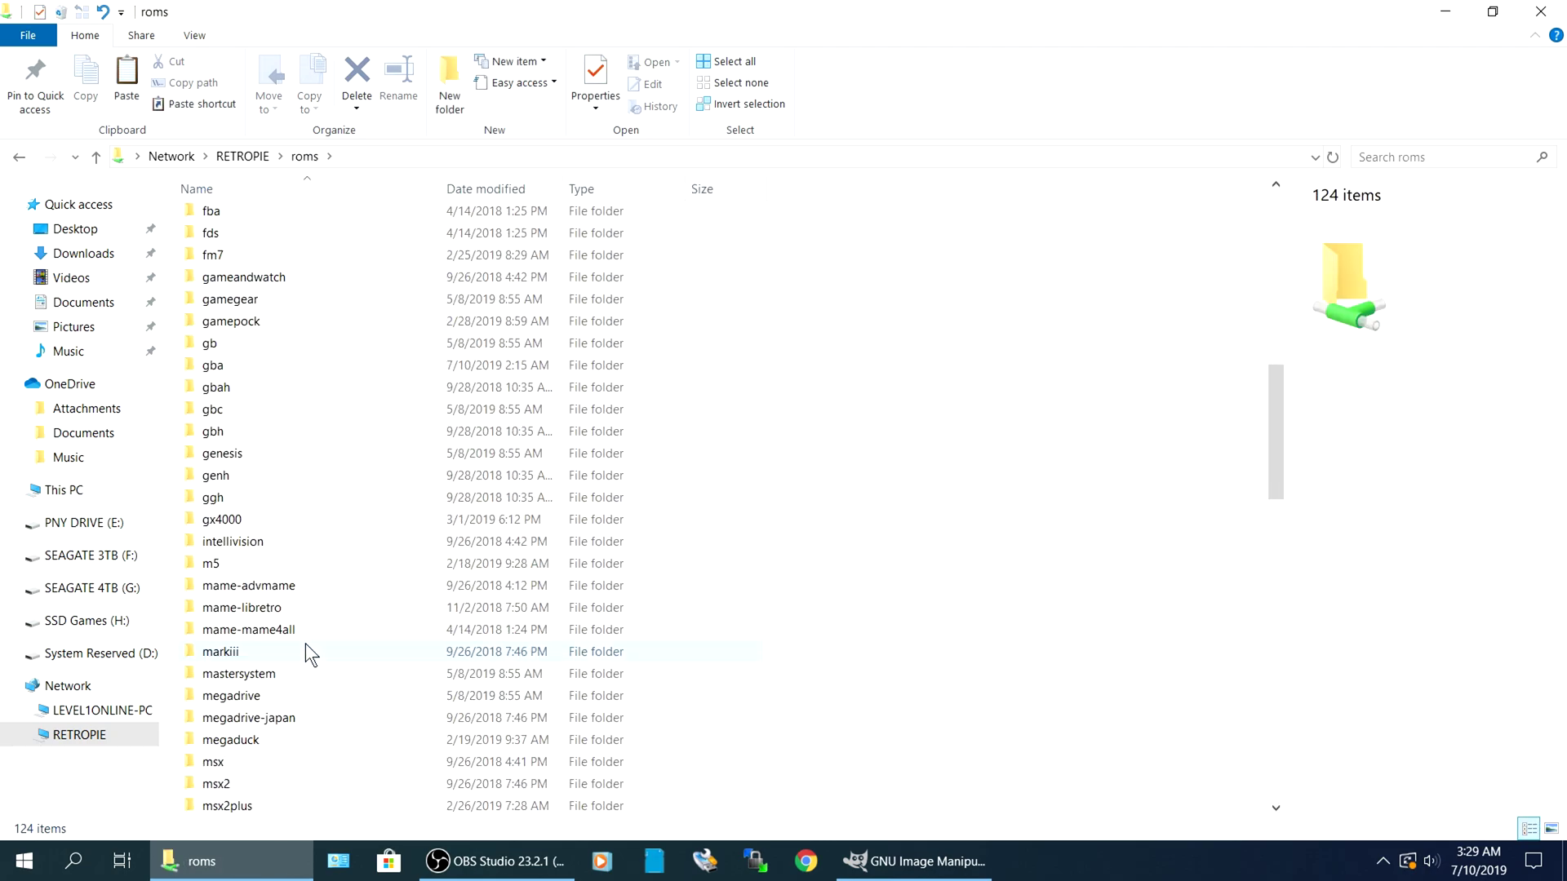
scroll(270, 755, down, 4)
scroll(277, 744, down, 9)
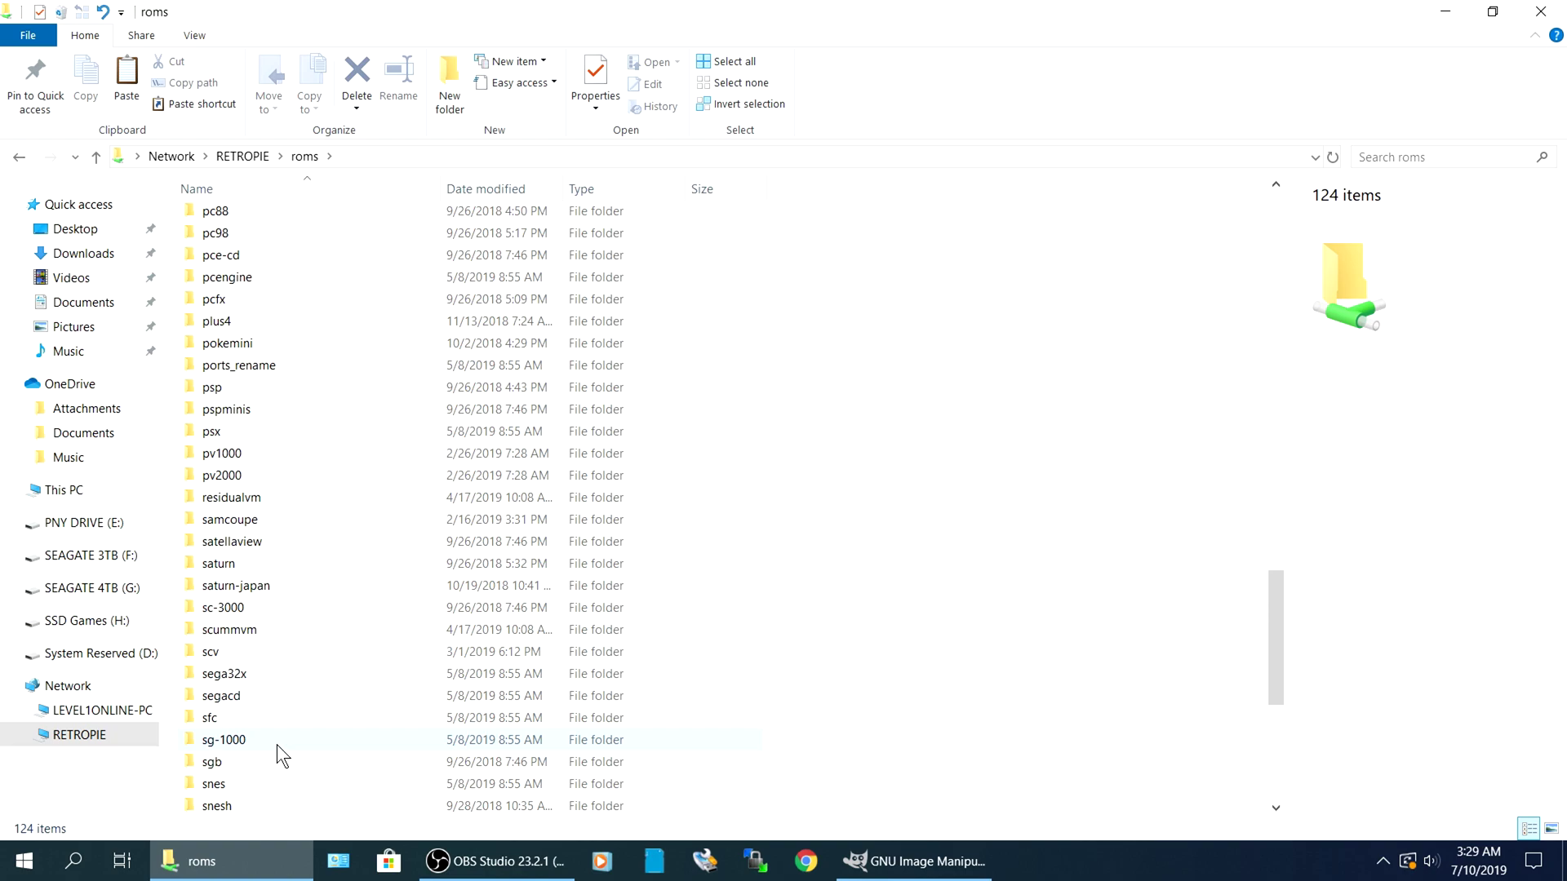
double_click(252, 785)
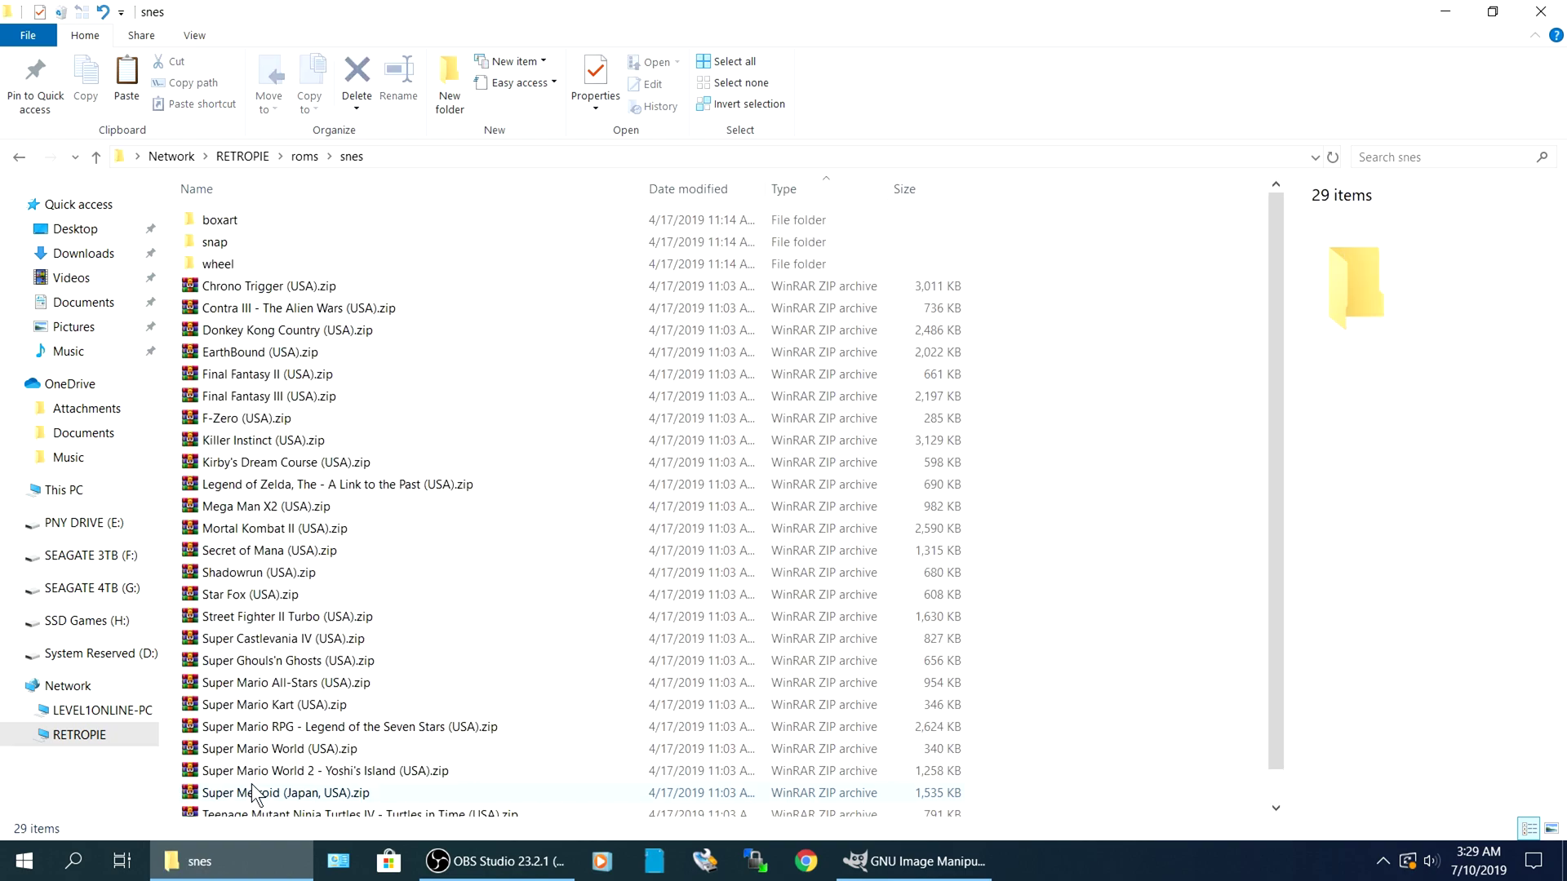
double_click(229, 227)
Inspect the details of Chrono Trigger, Contra III, Donkey Kong Country and F-Zero to confirm 1920 x 1080.
click(230, 229)
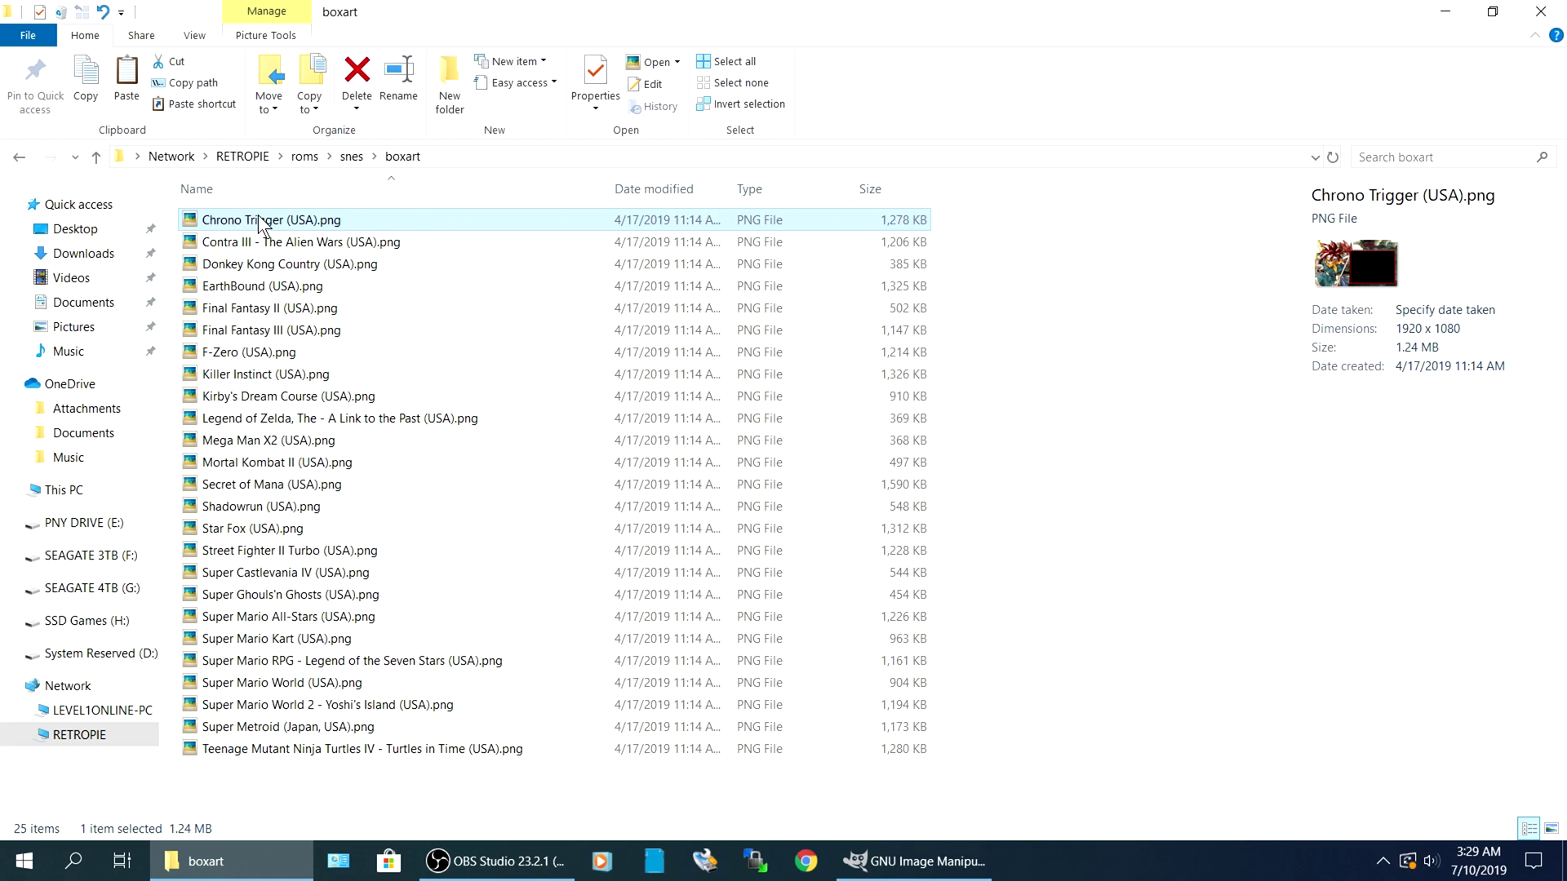
click(349, 248)
click(325, 264)
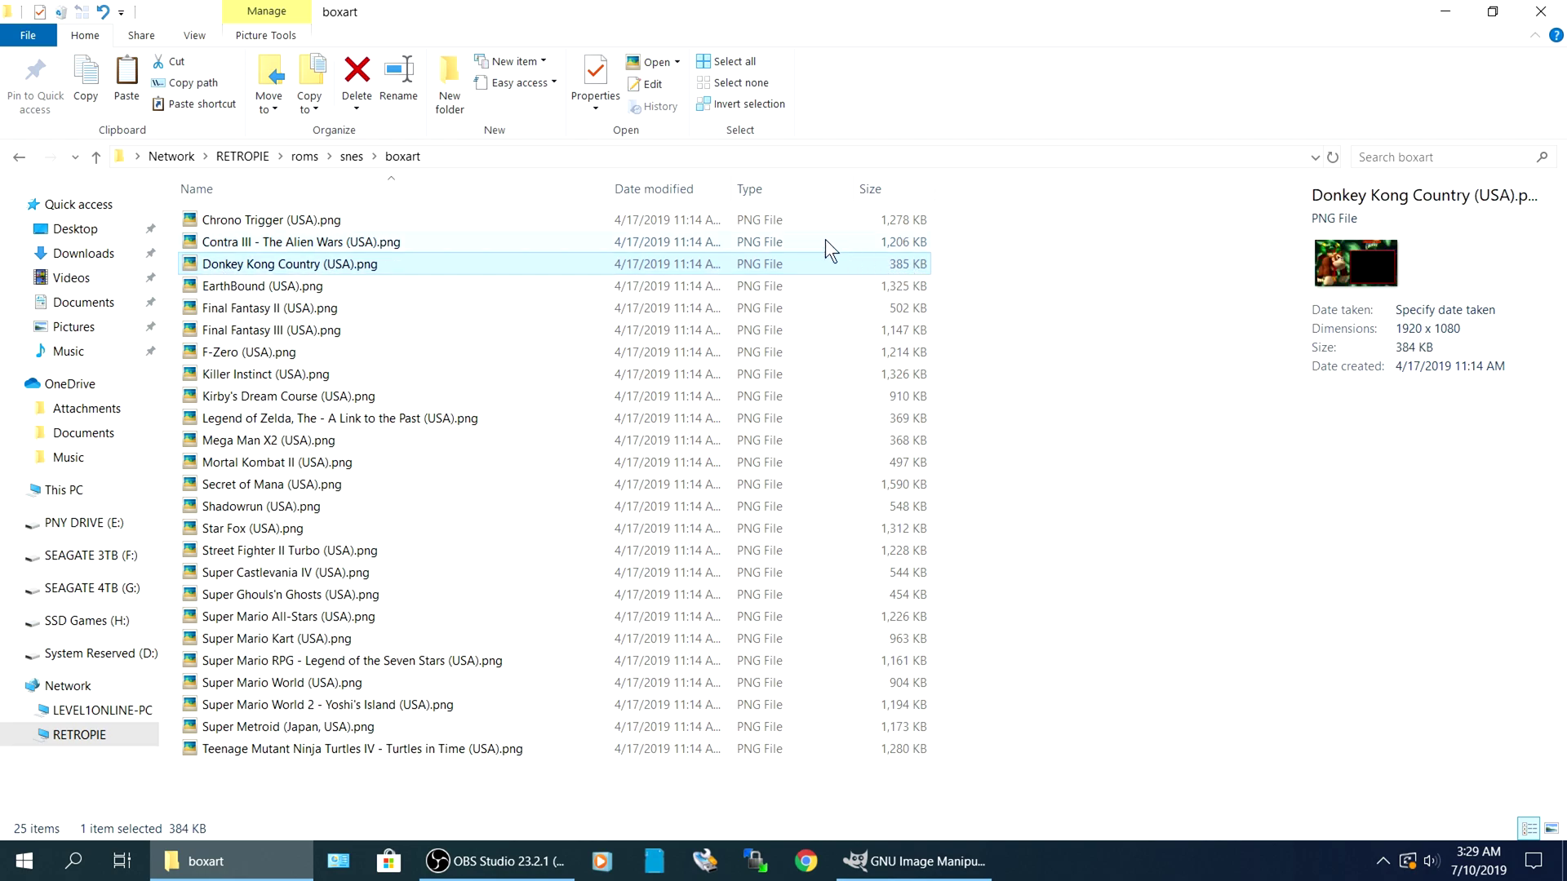
click(251, 223)
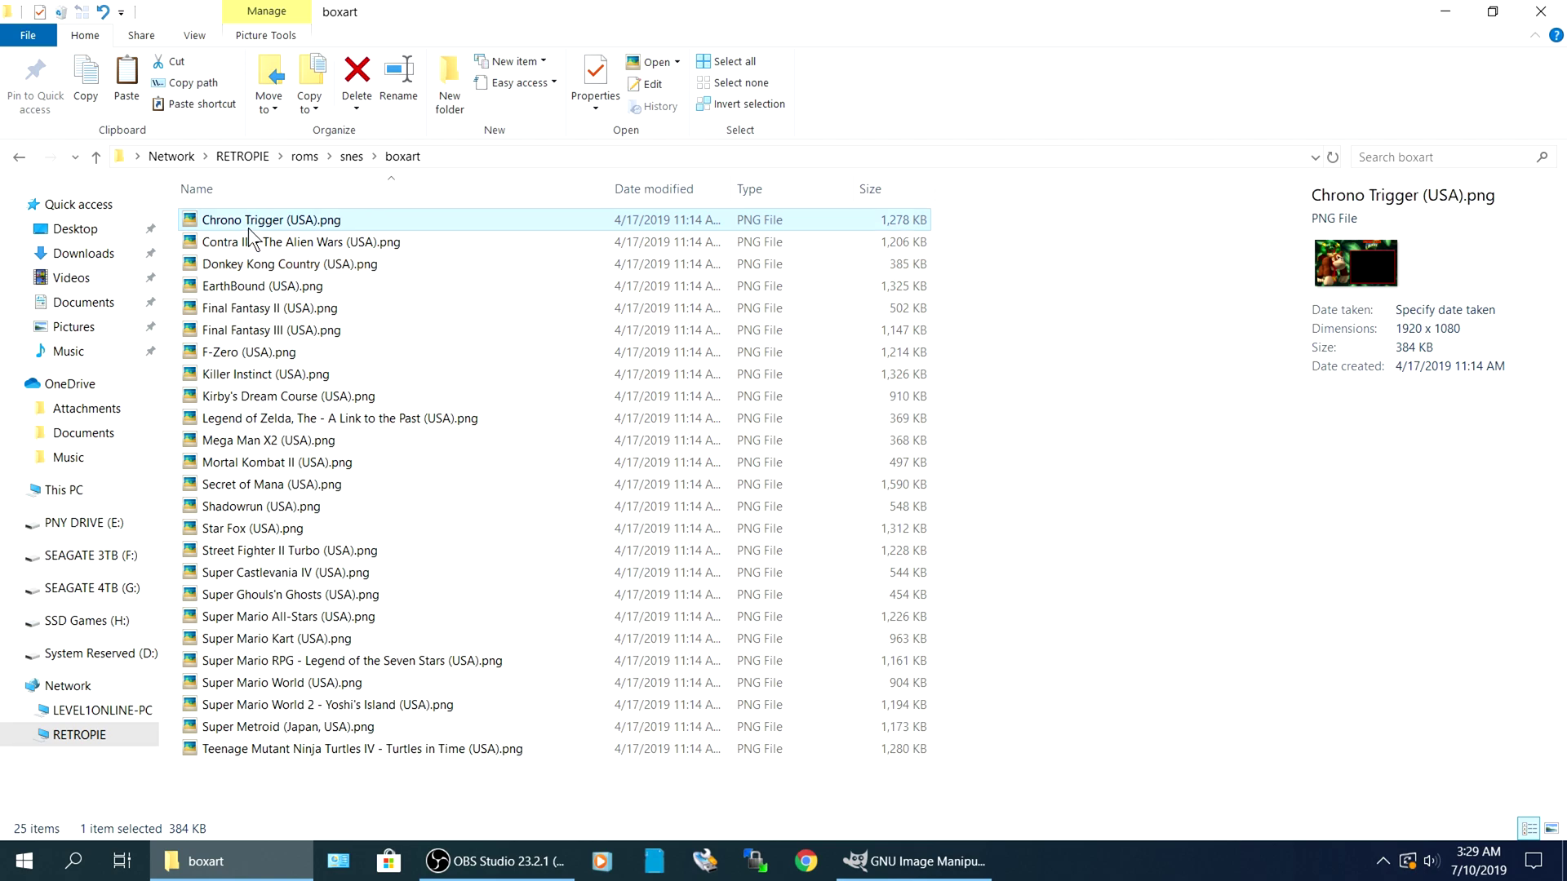
click(333, 244)
click(302, 354)
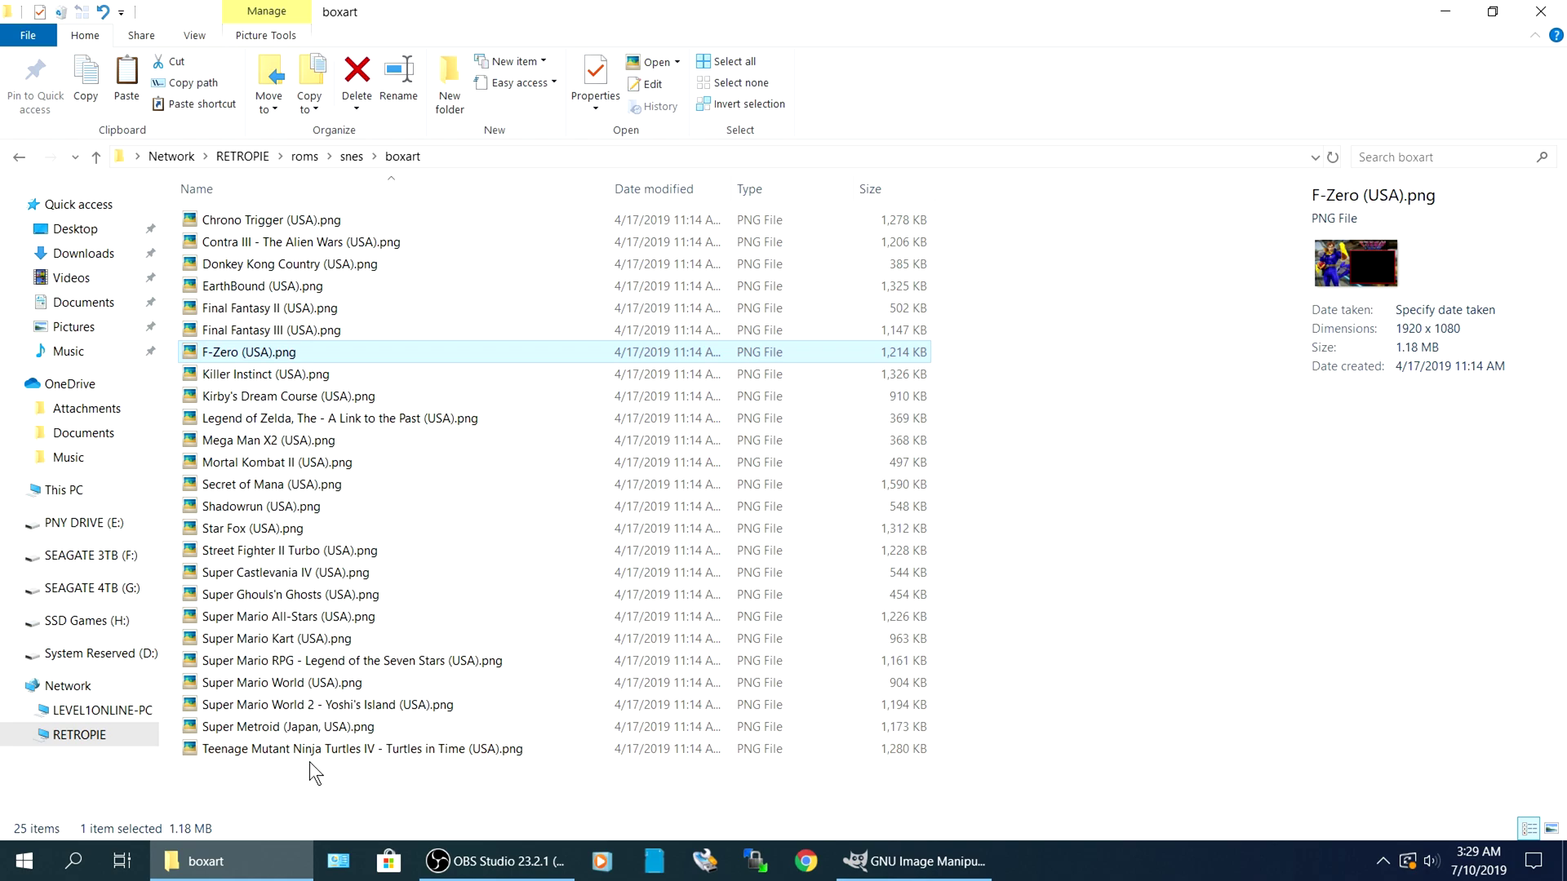
click(268, 221)
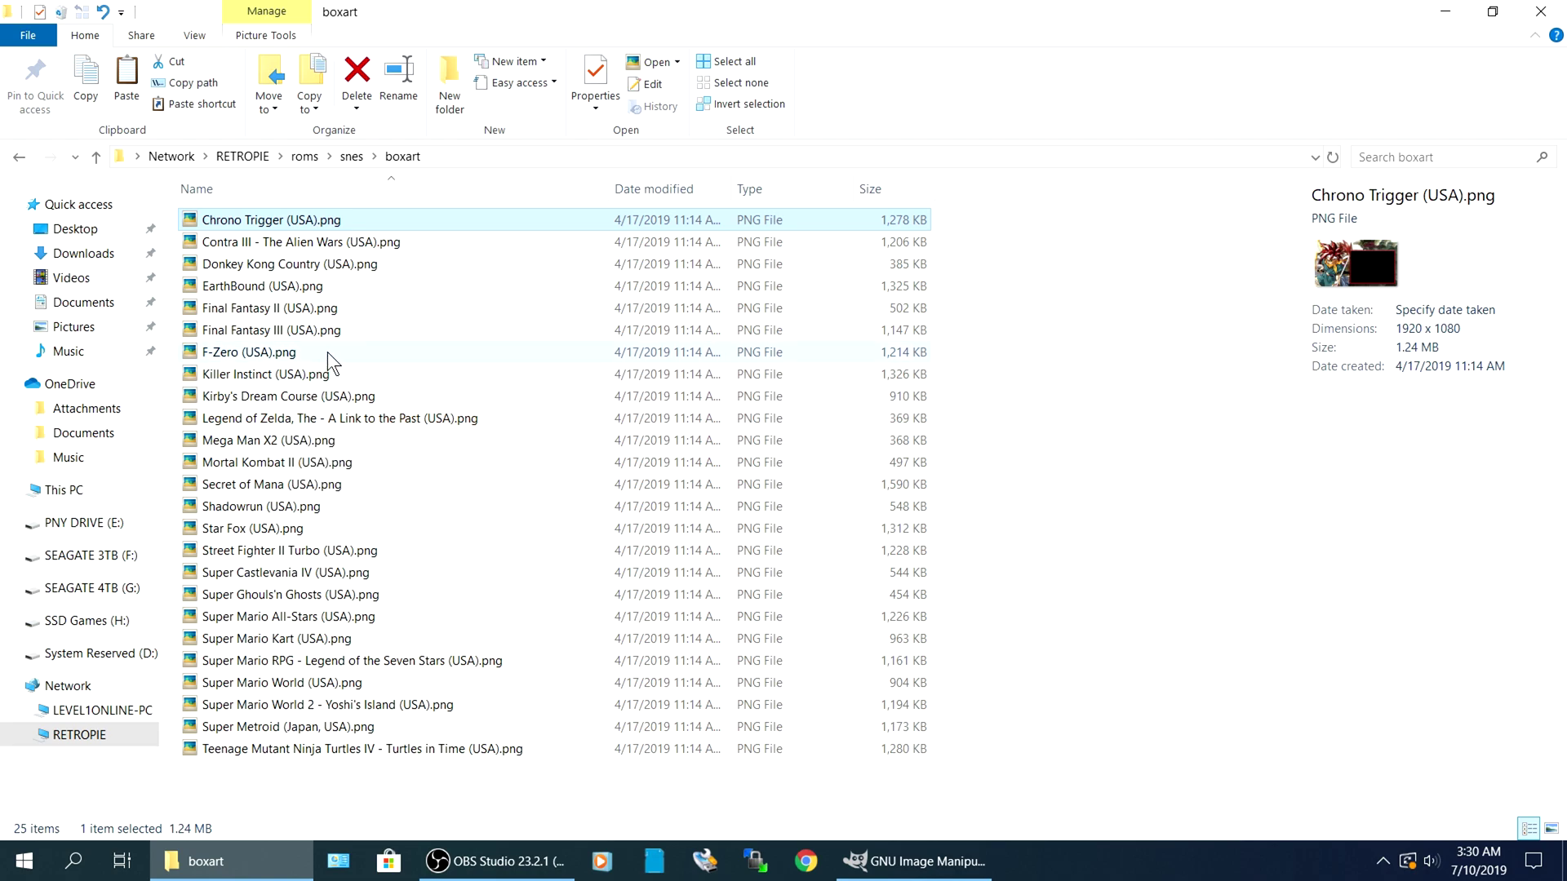
Copy the snes boxart folder and paste it onto the desktop.
click(354, 160)
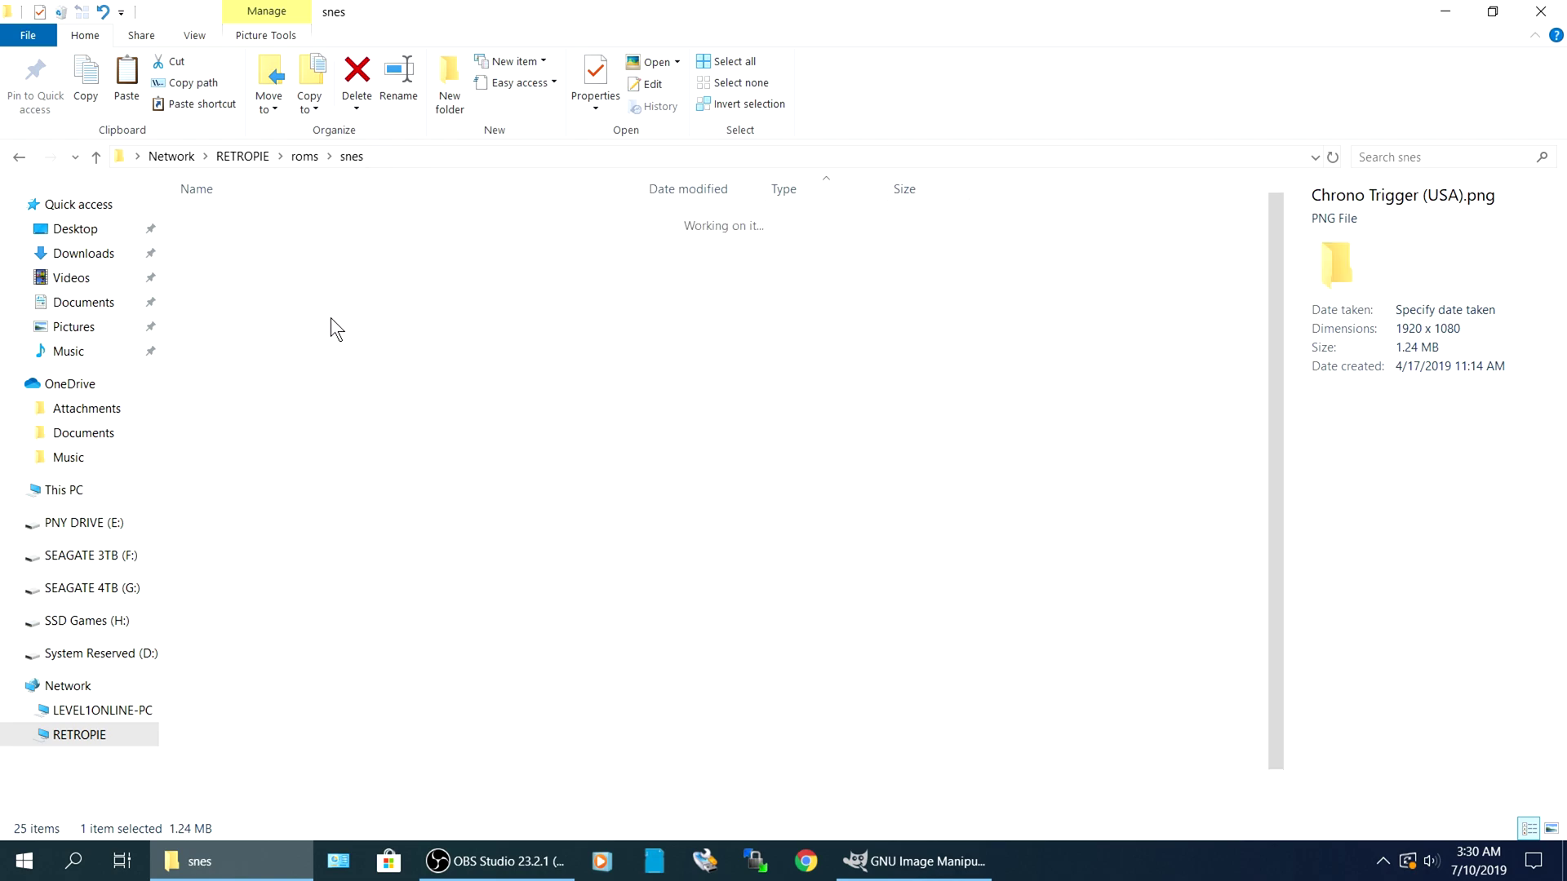
right_click(242, 219)
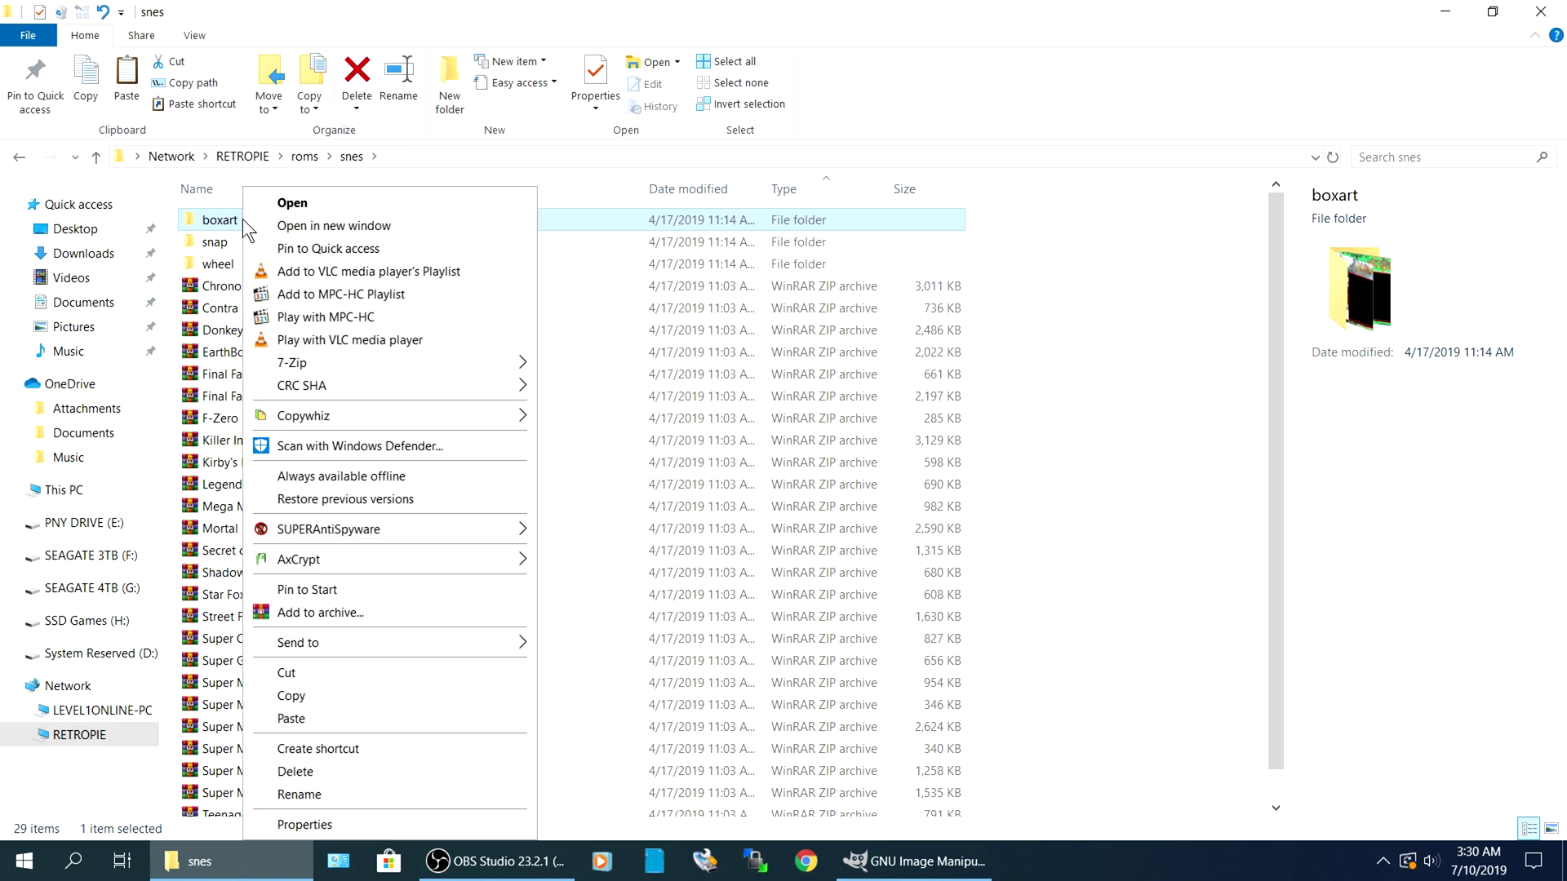
click(304, 698)
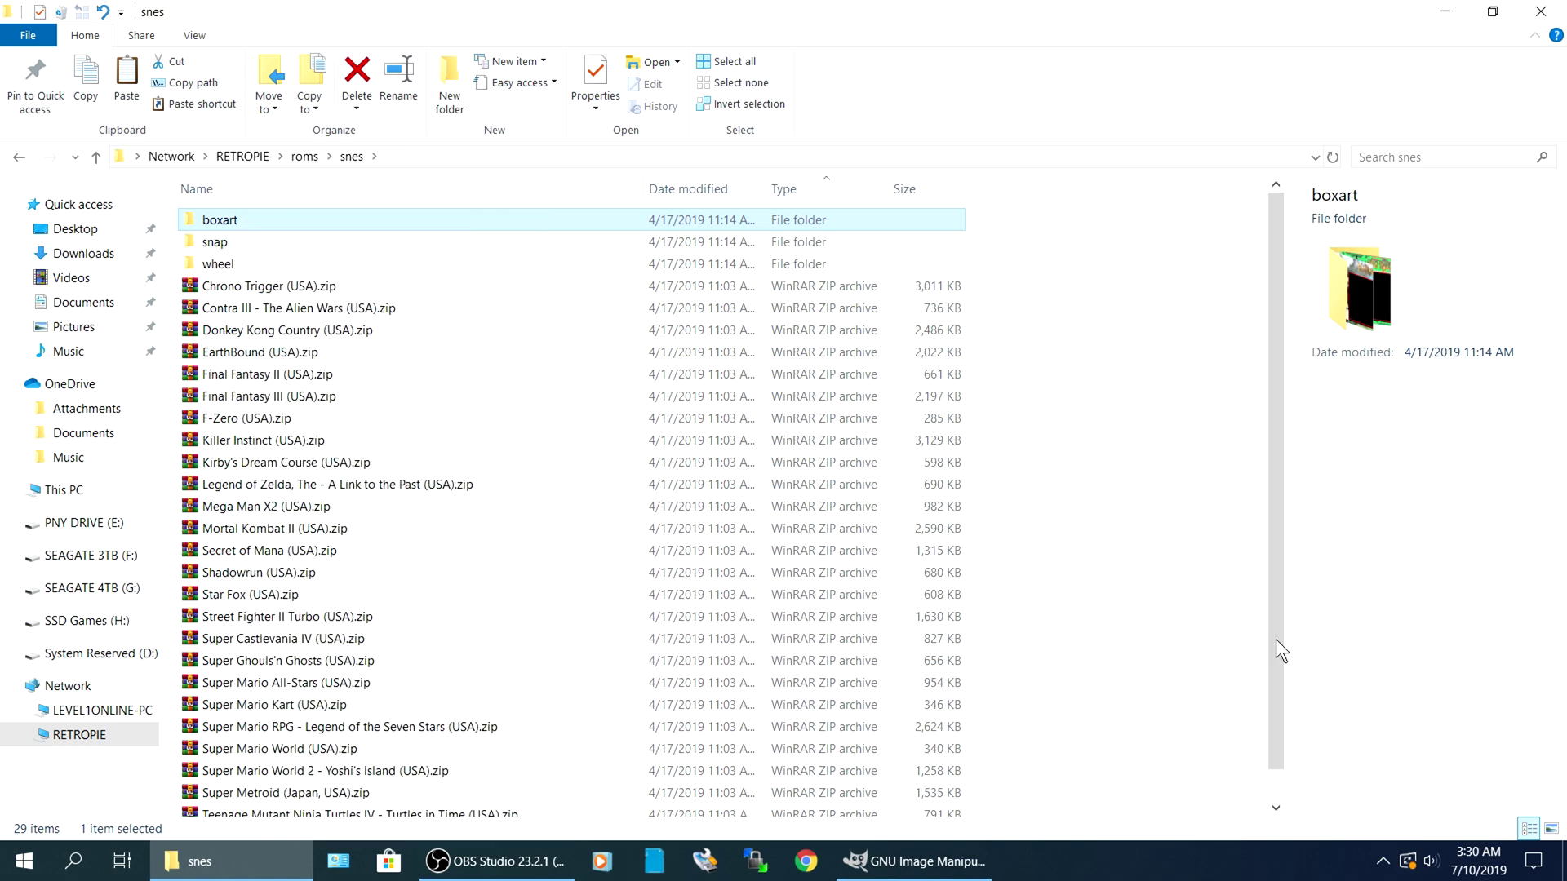
key(super+d)
right_click(628, 194)
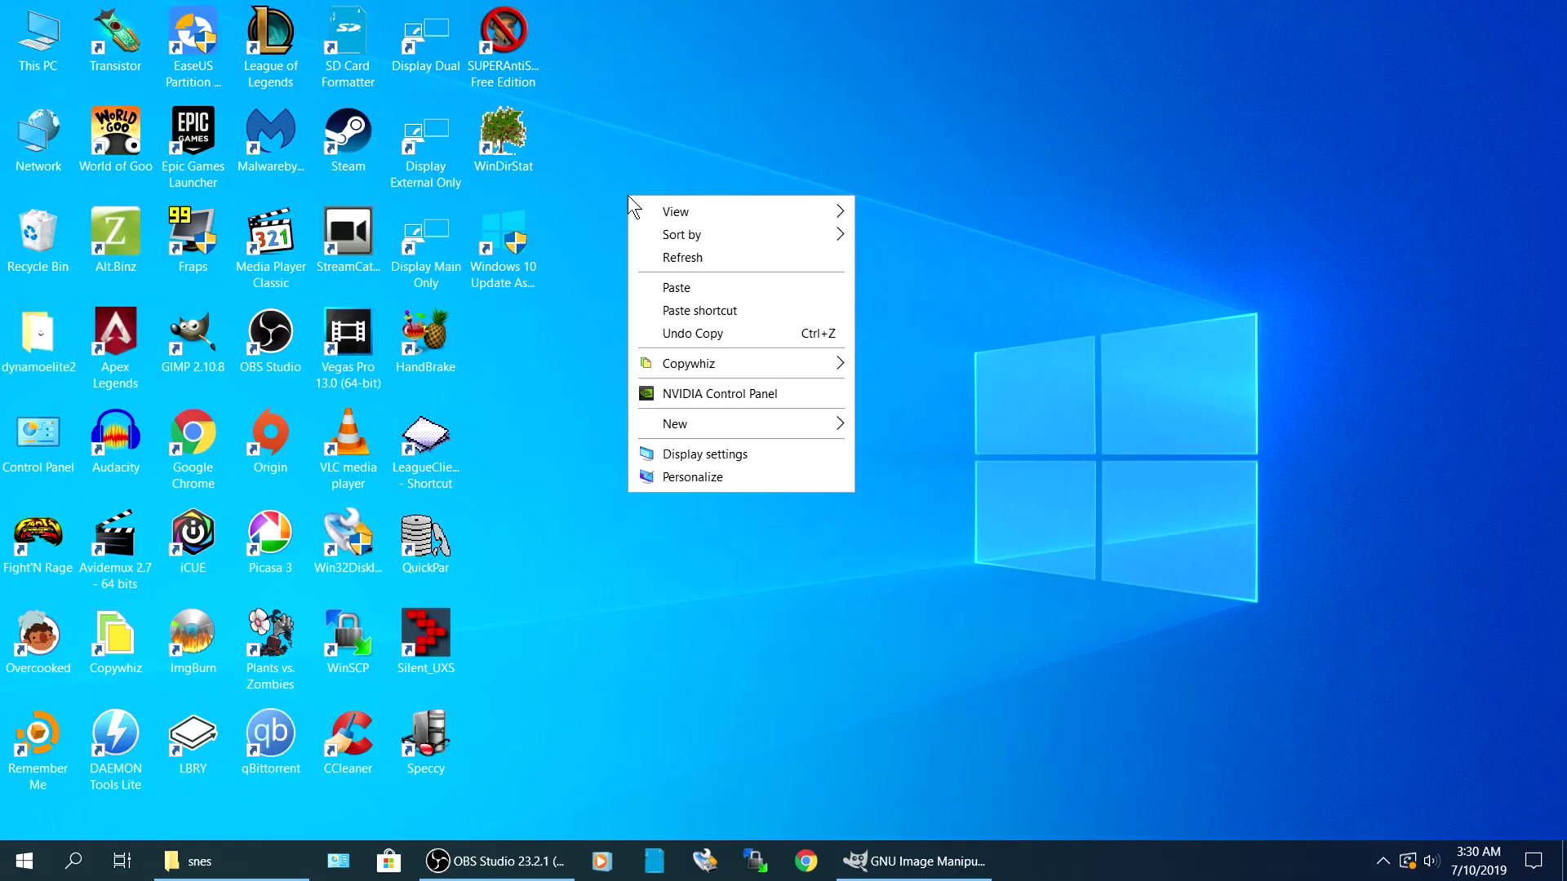
click(667, 286)
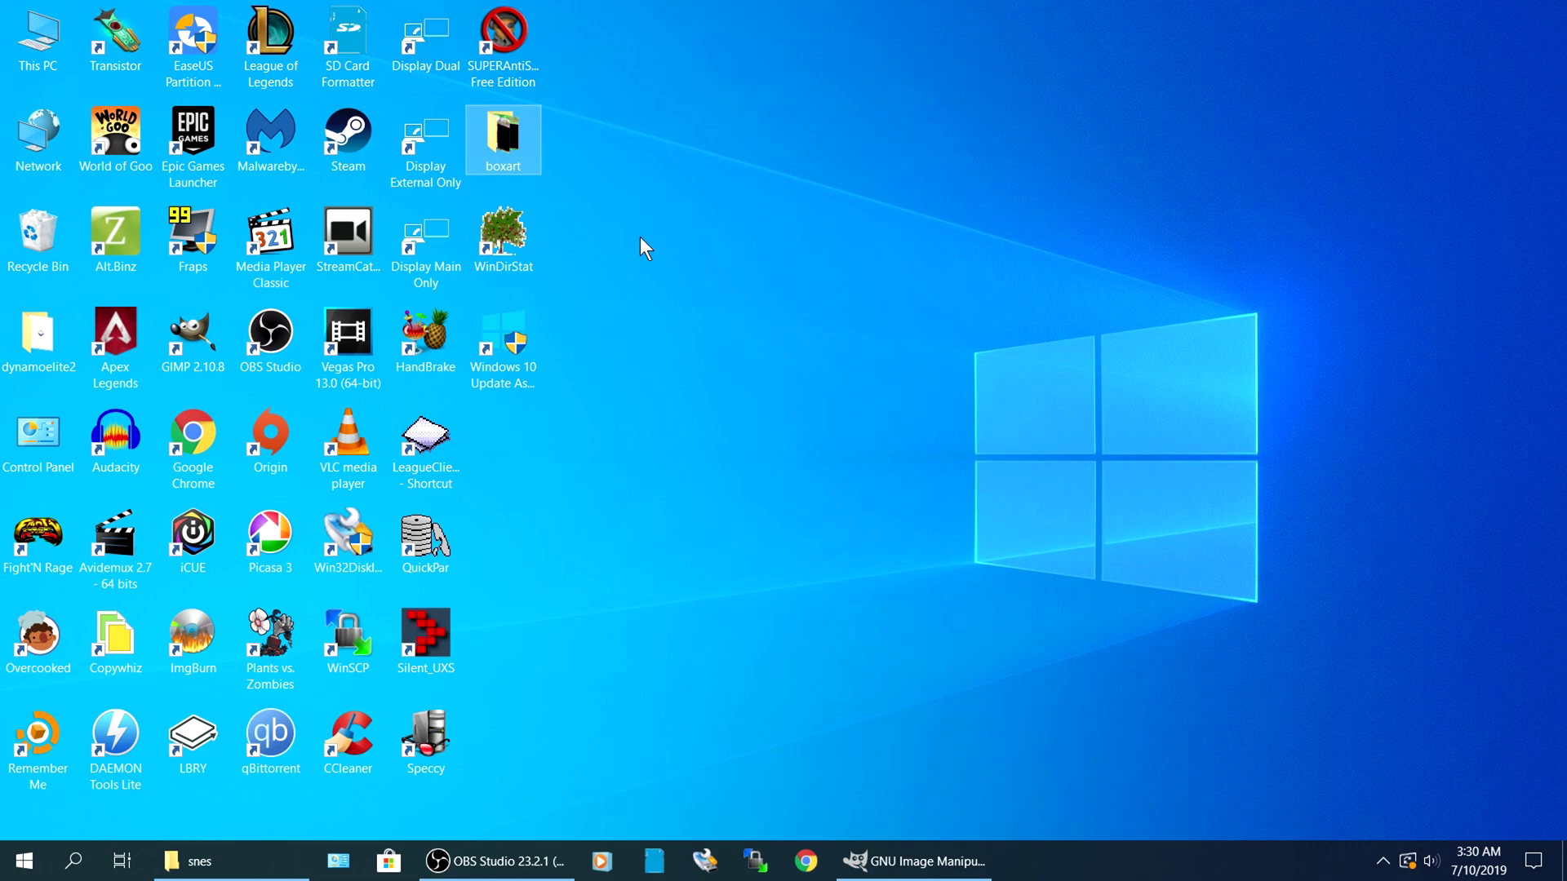
click(640, 237)
Create a new desktop folder named boxart2 and bring GIMP back.
right_click(652, 380)
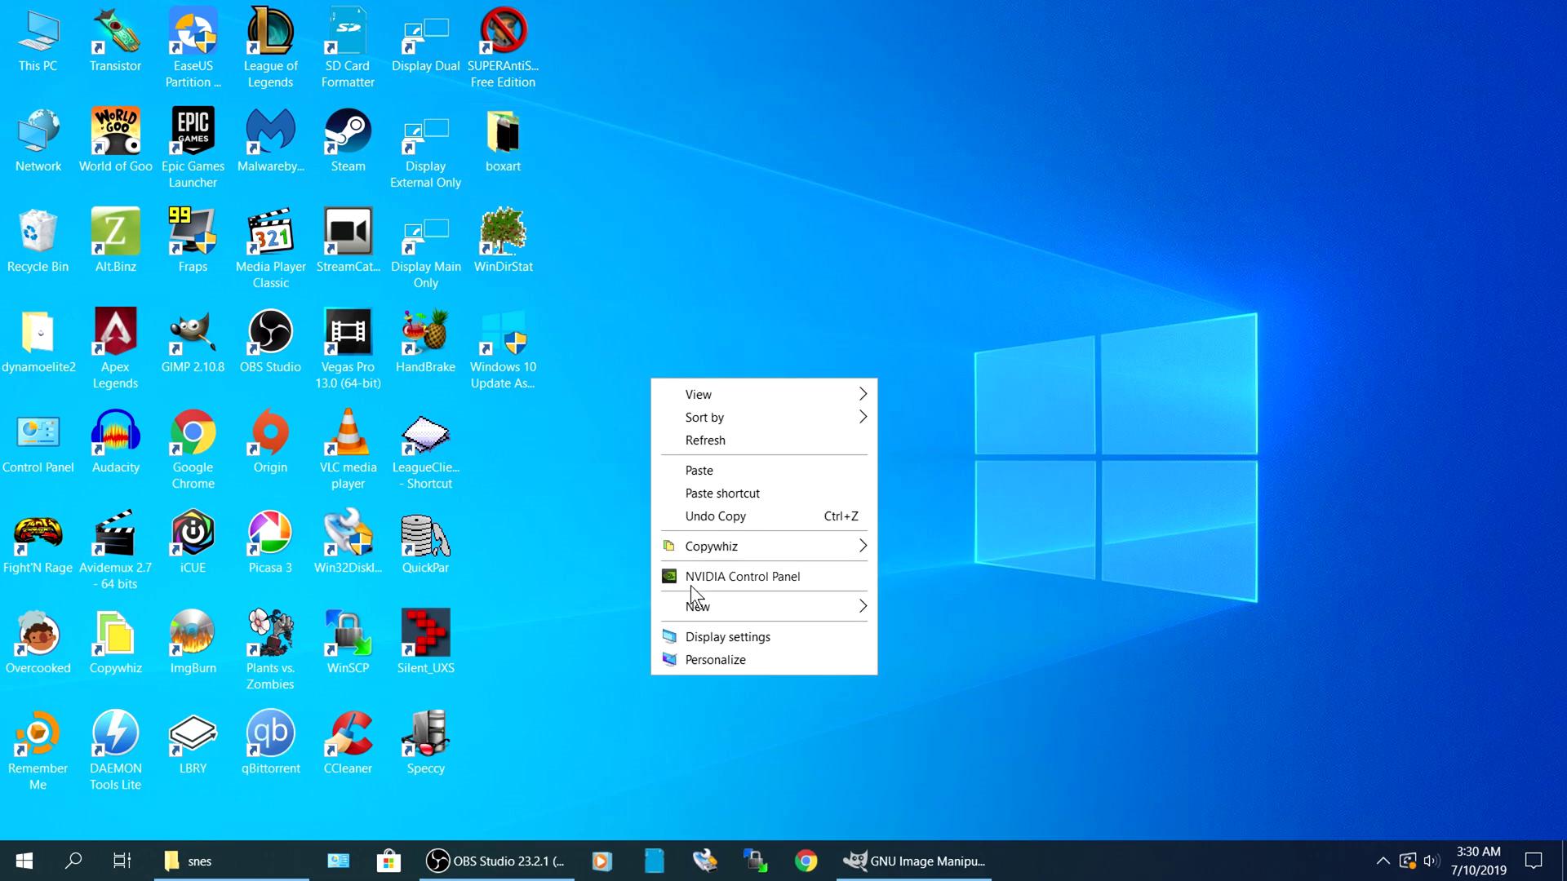
mouse_move(745, 616)
click(931, 614)
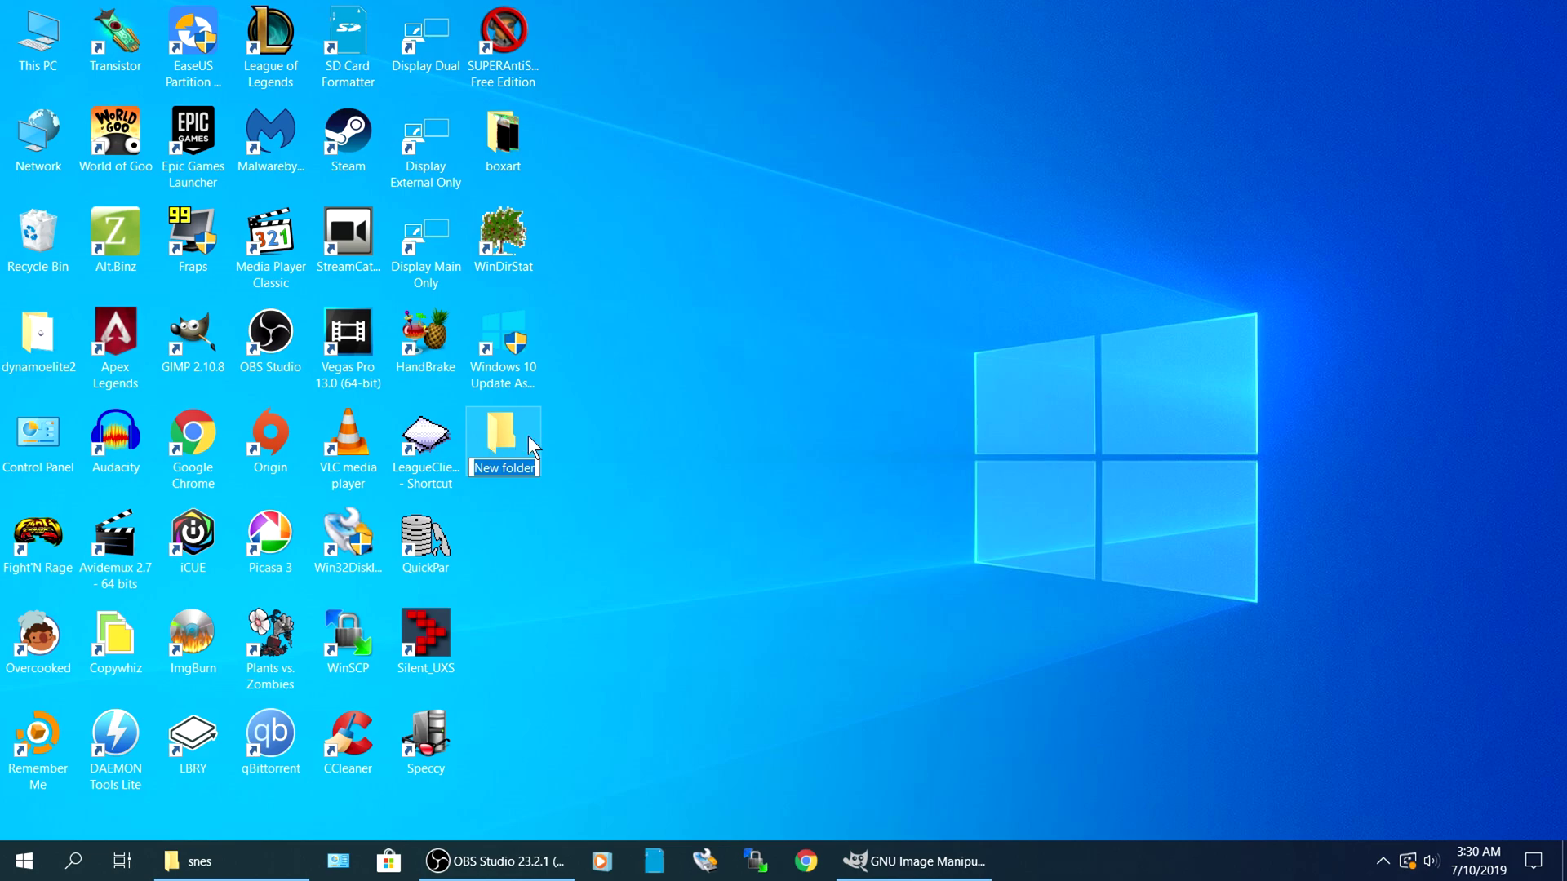
text(boxart2)
key(Return)
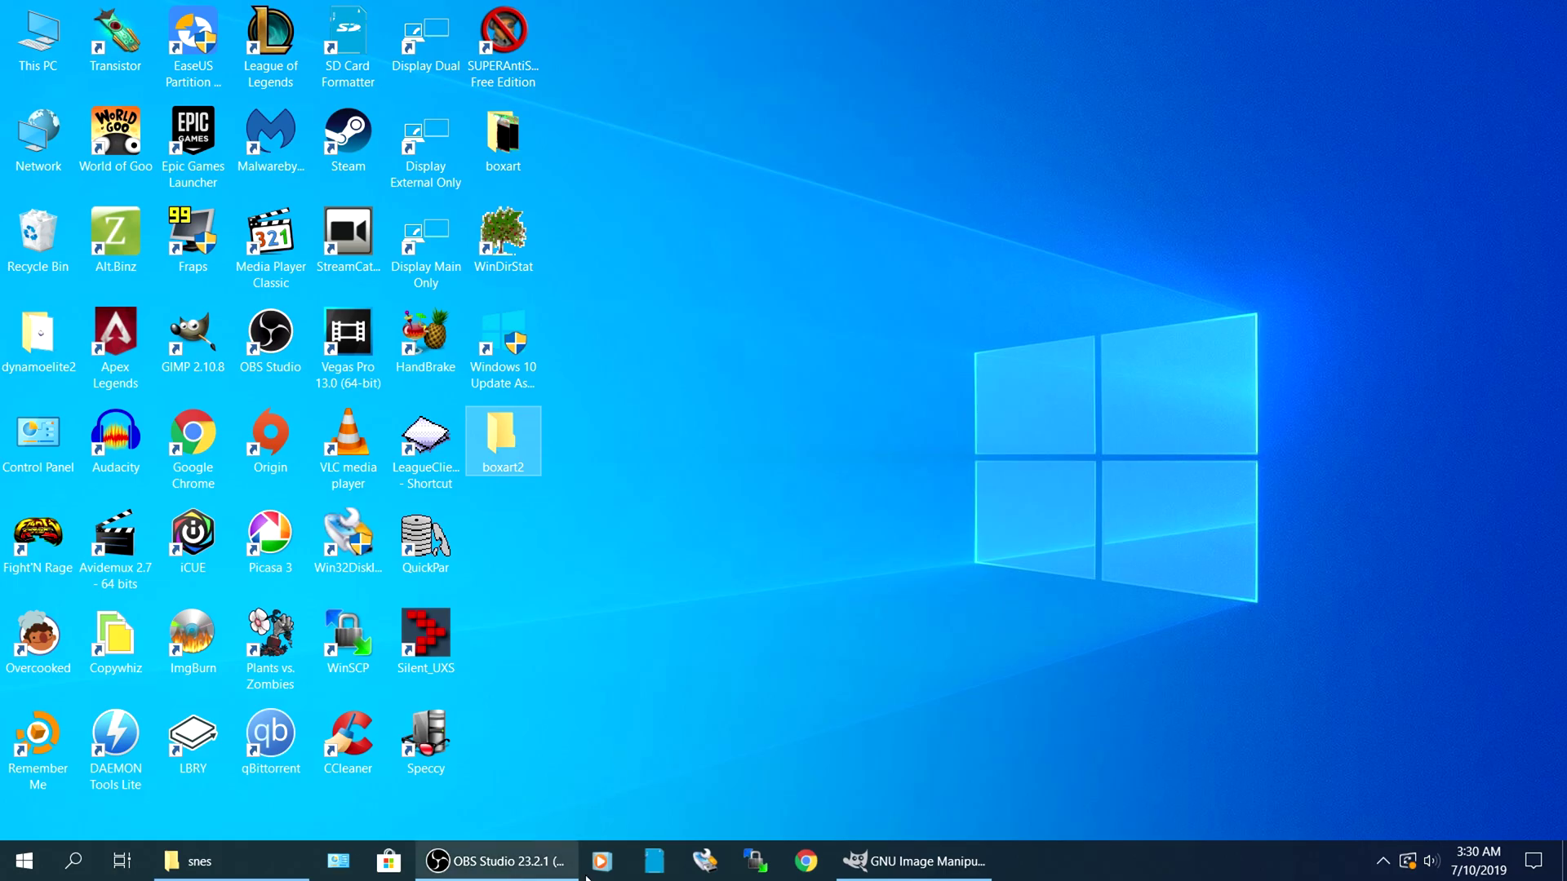
click(906, 872)
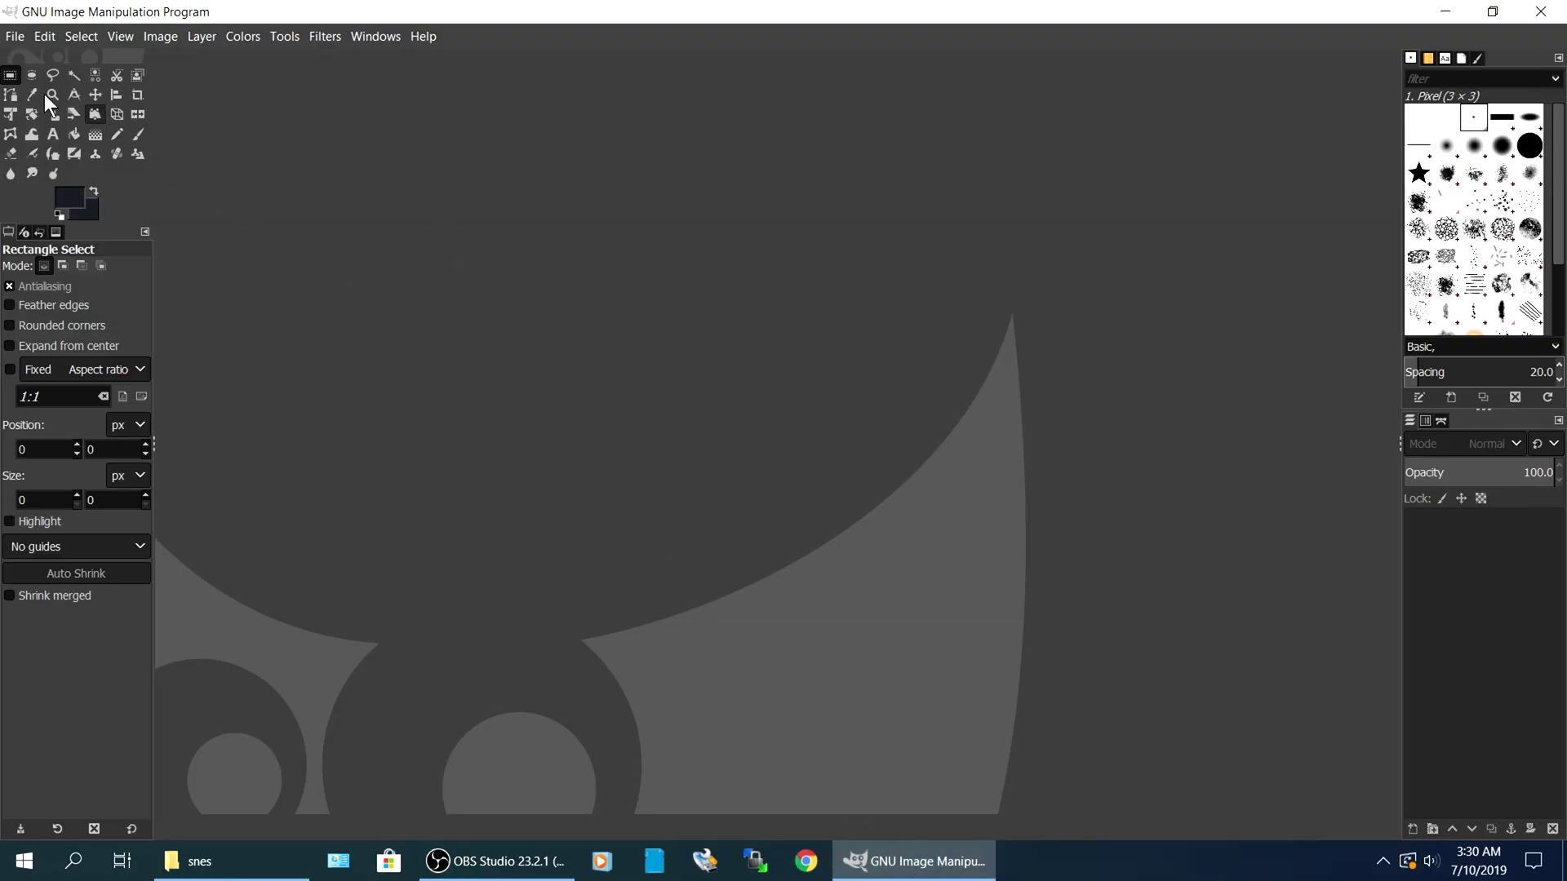
Launch BIMP, set the output folder to Desktop\boxart2, and add a Resize step.
click(15, 36)
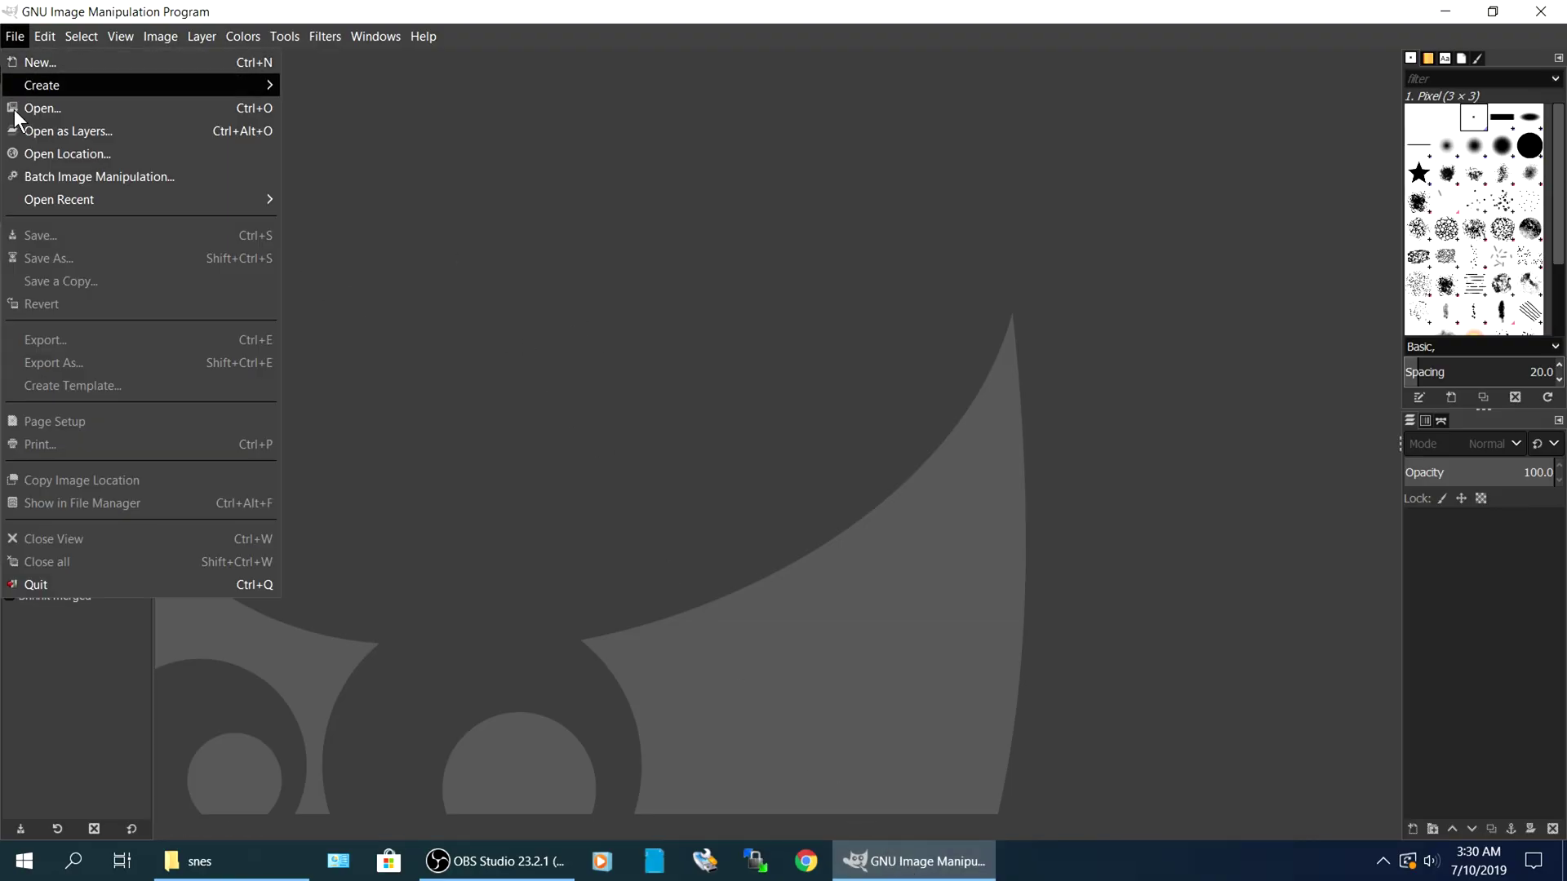
click(48, 168)
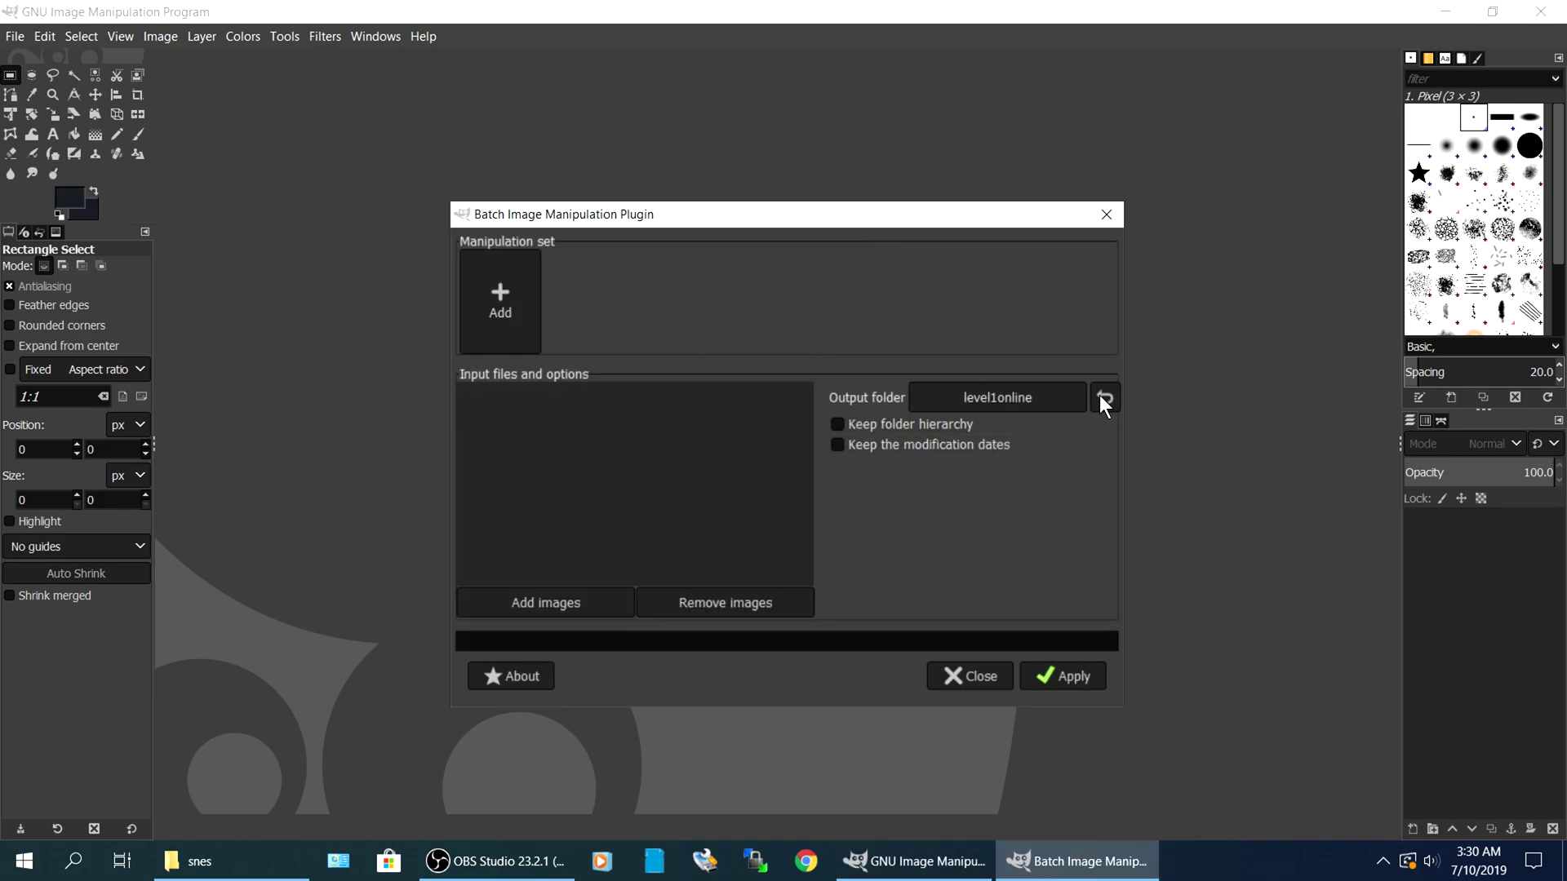
click(968, 398)
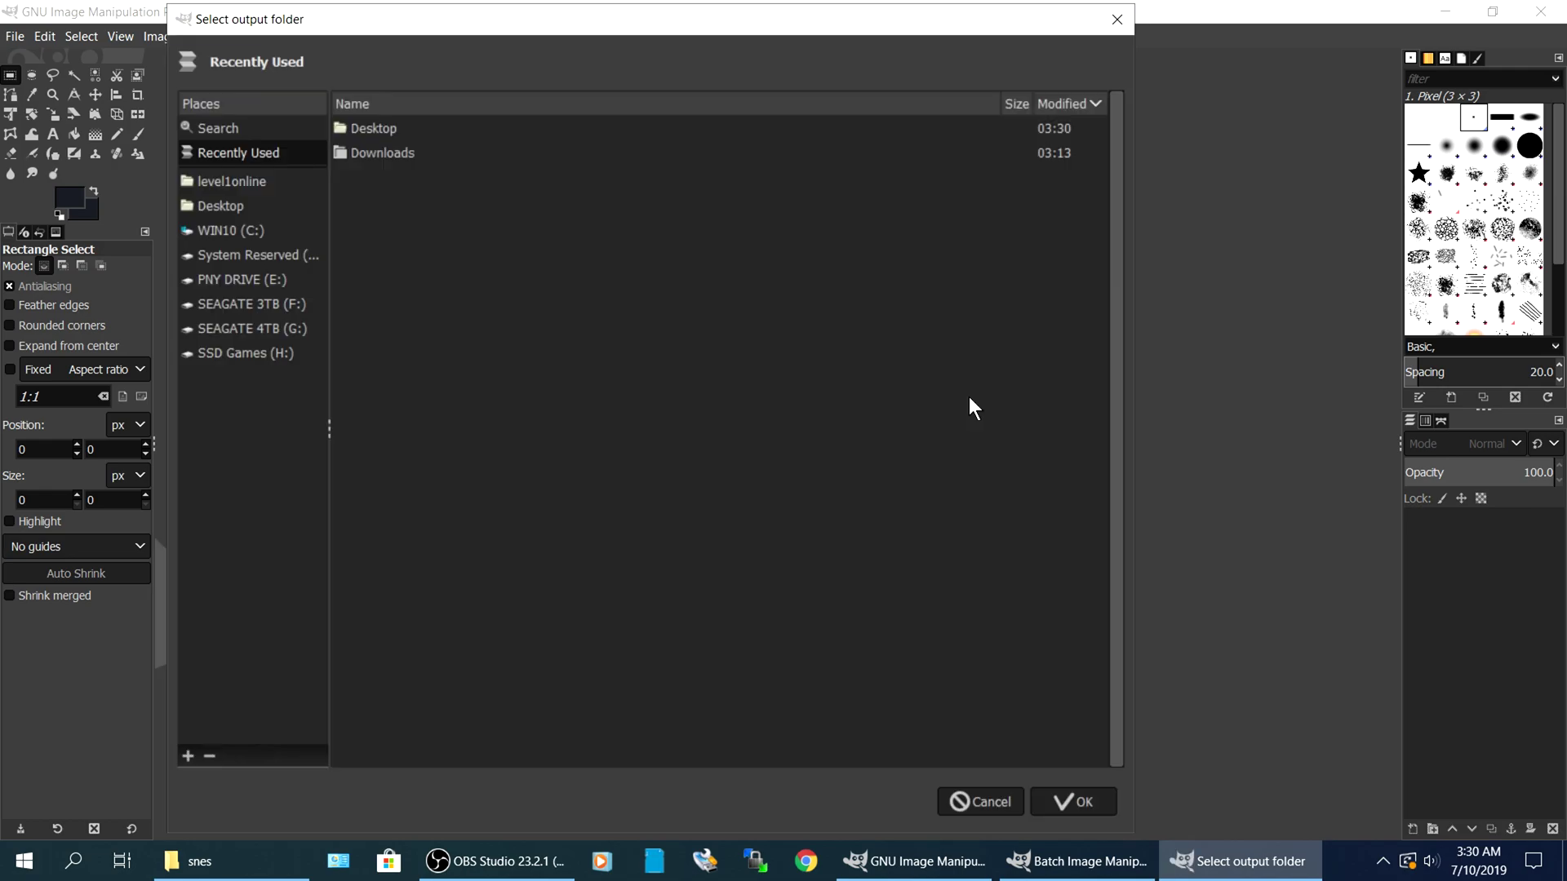
double_click(393, 130)
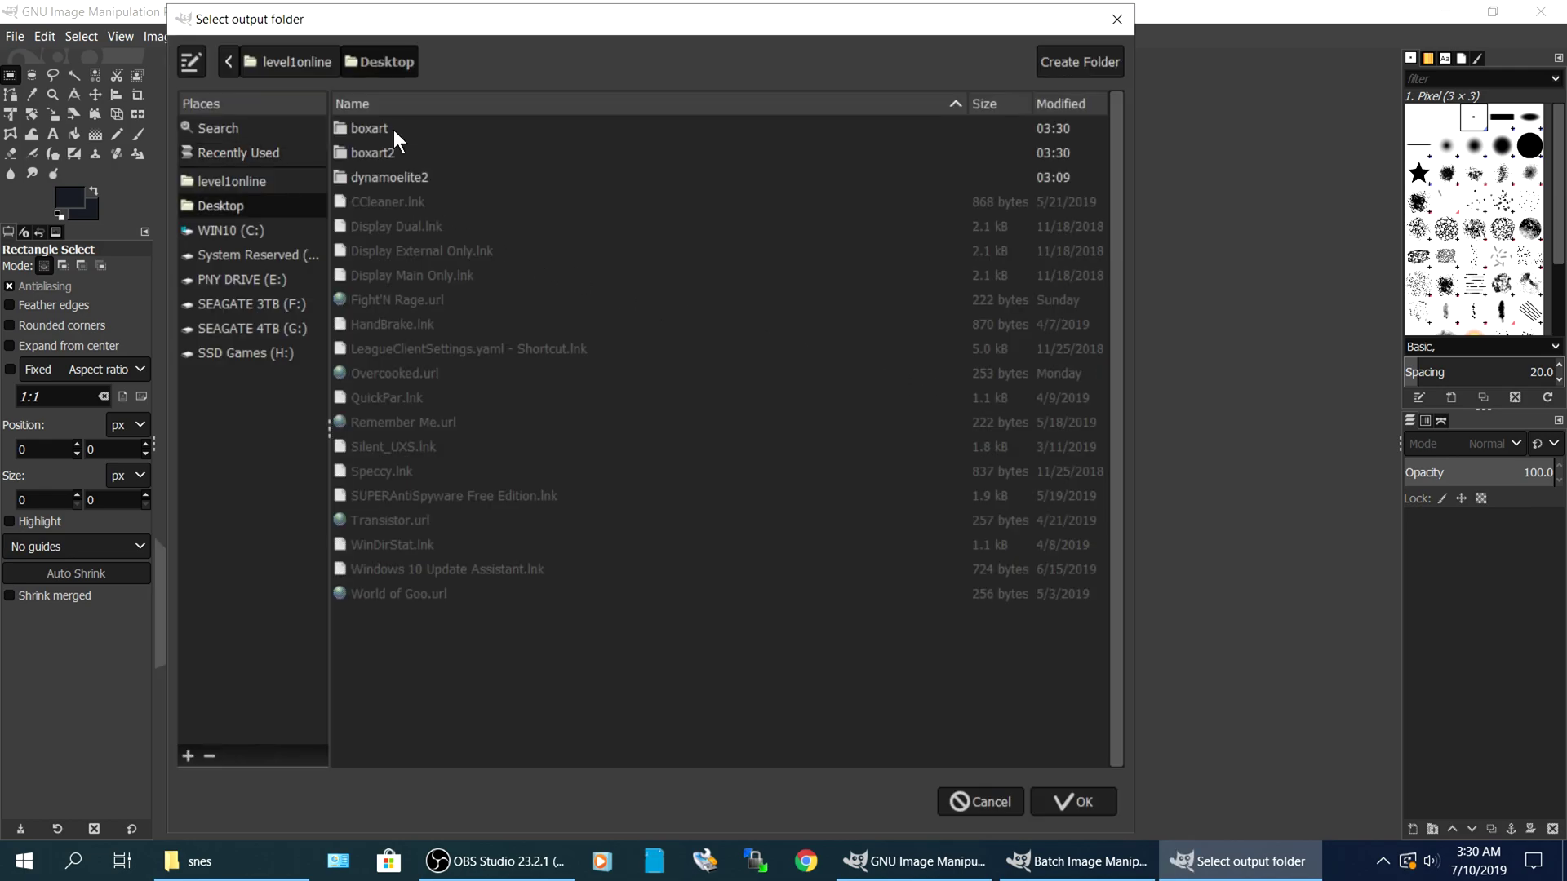
click(372, 147)
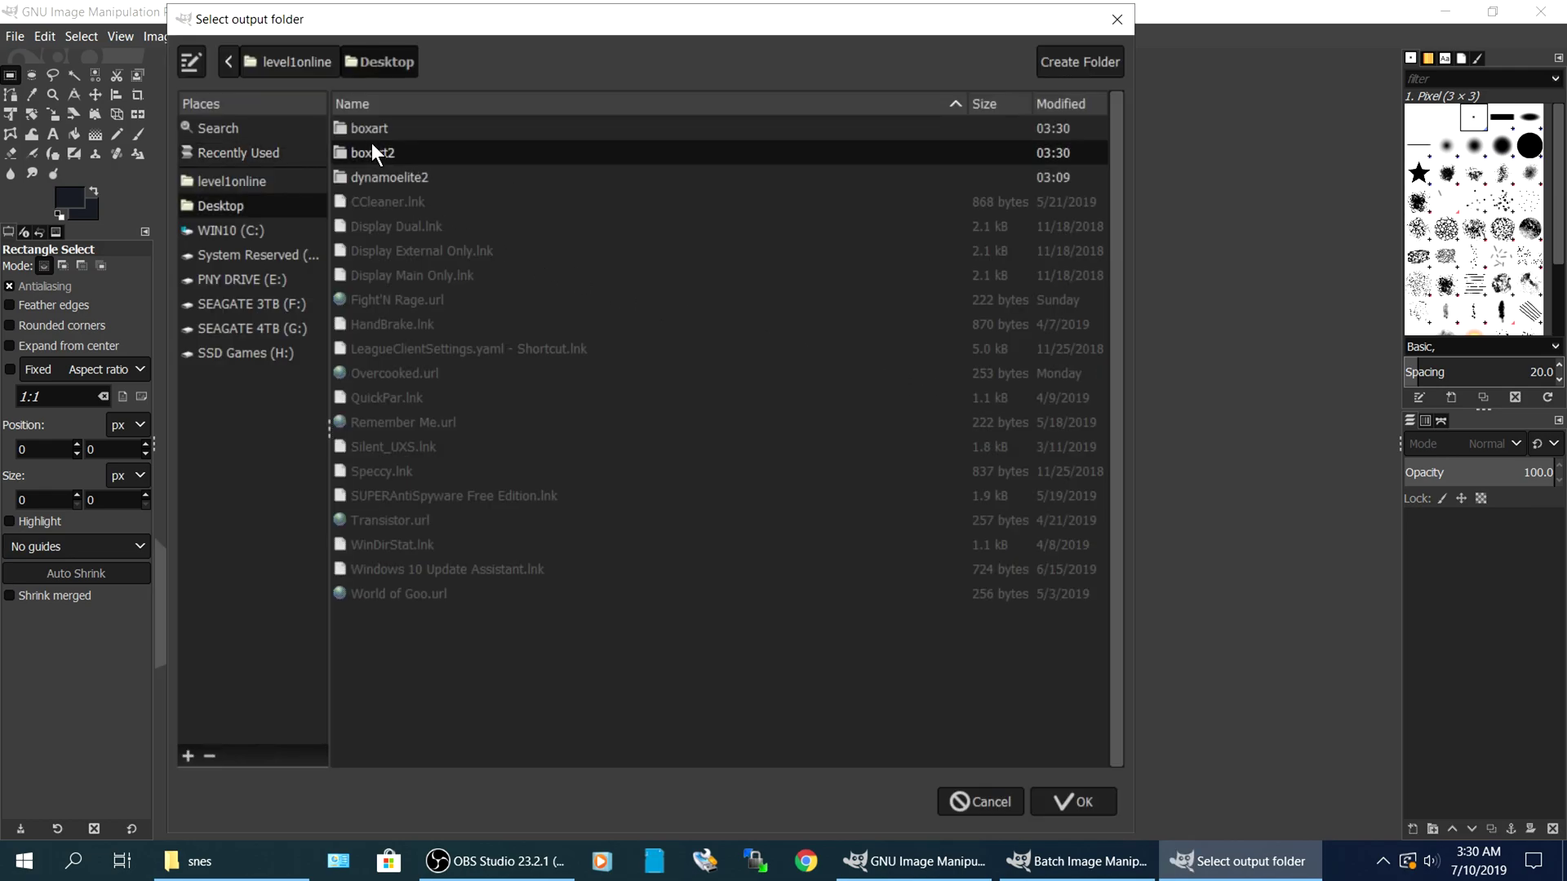
click(1052, 801)
click(503, 295)
click(567, 306)
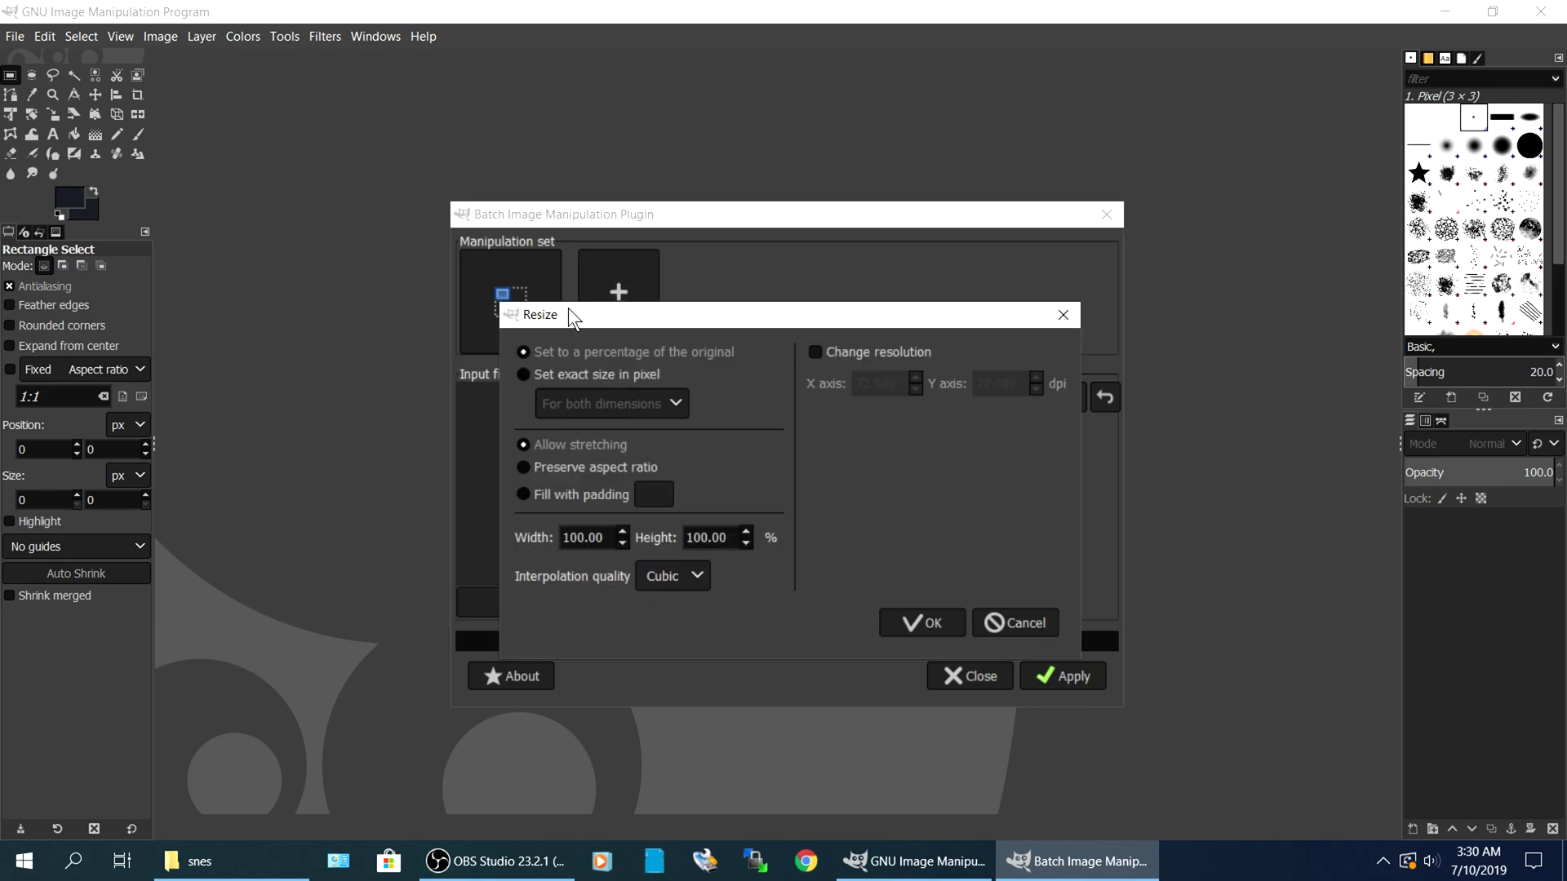
Set the Resize step to 50% width and 50% height with aspect ratio preserved.
click(553, 468)
double_click(610, 538)
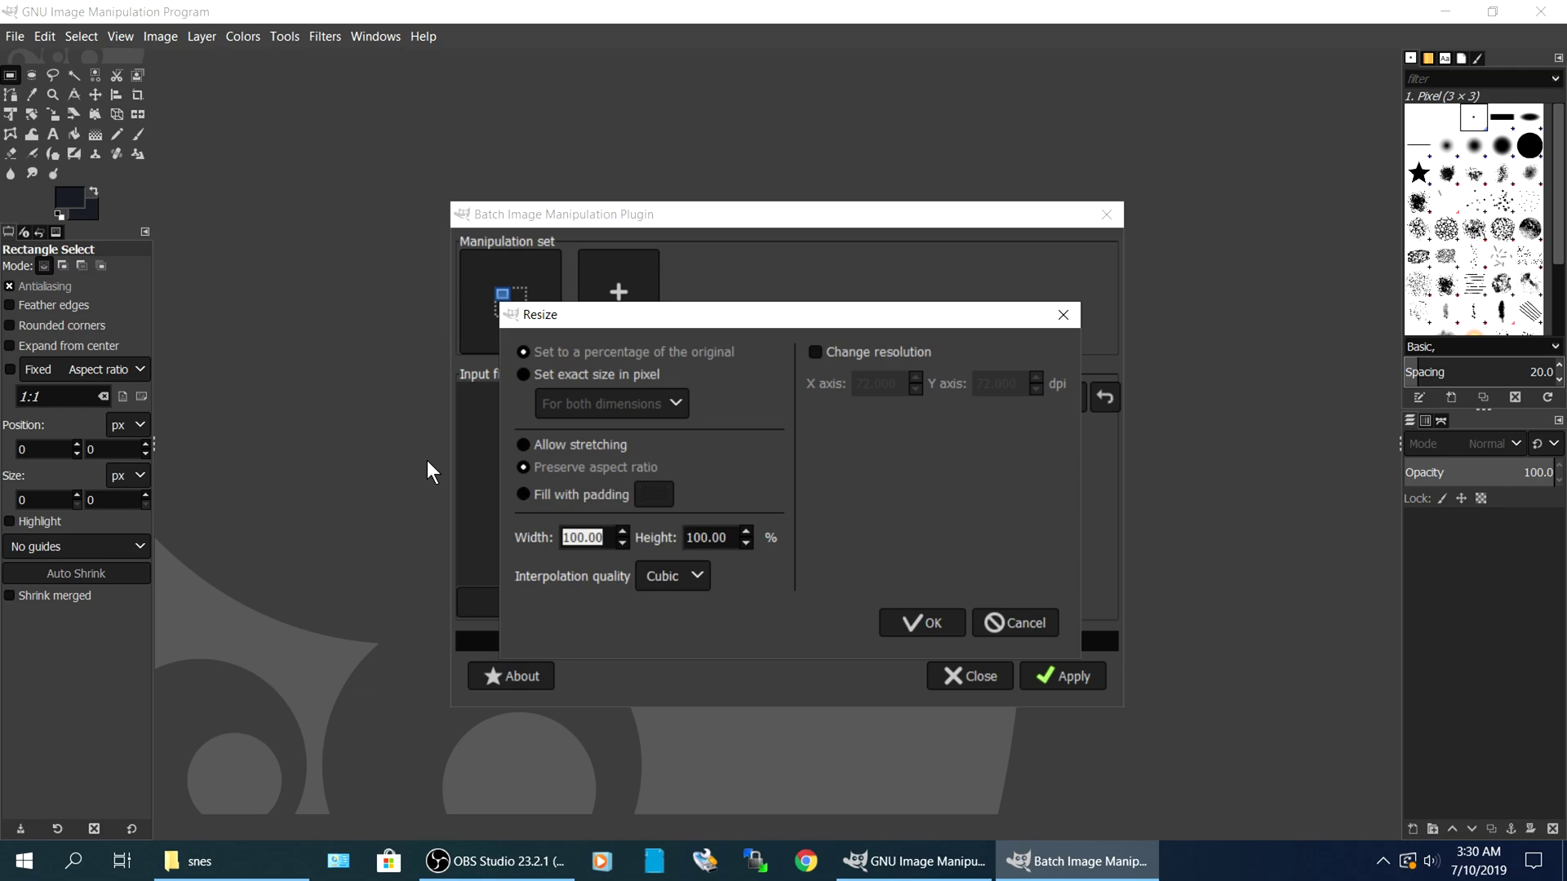
text(50)
key(Tab)
text(50)
click(908, 618)
click(632, 320)
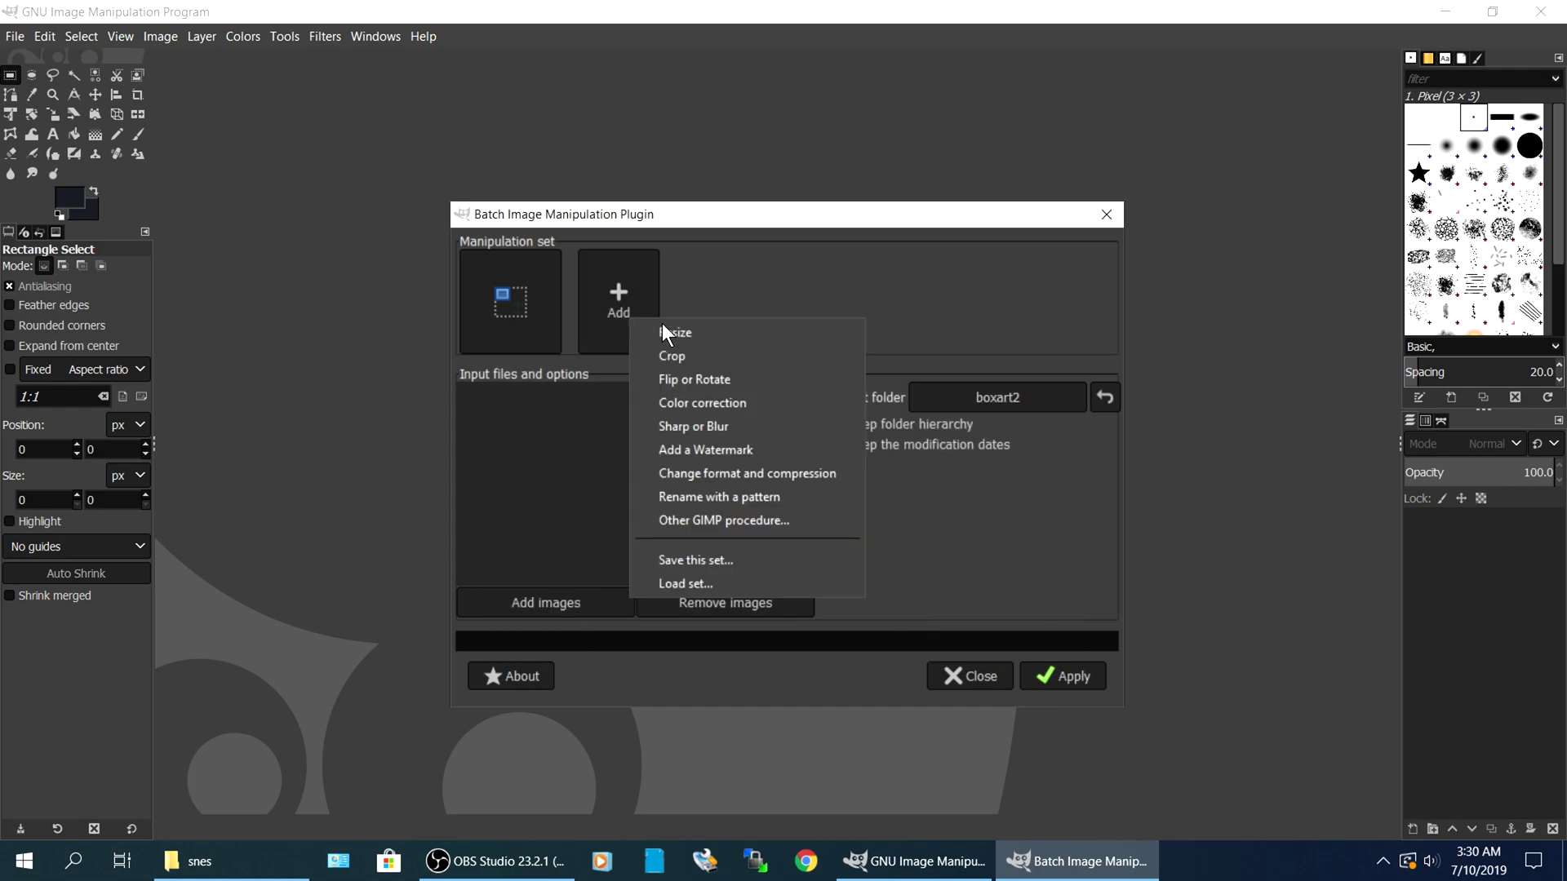
Add a Change format step, after checking Chrono Trigger's details in the desktop boxart folder.
click(694, 476)
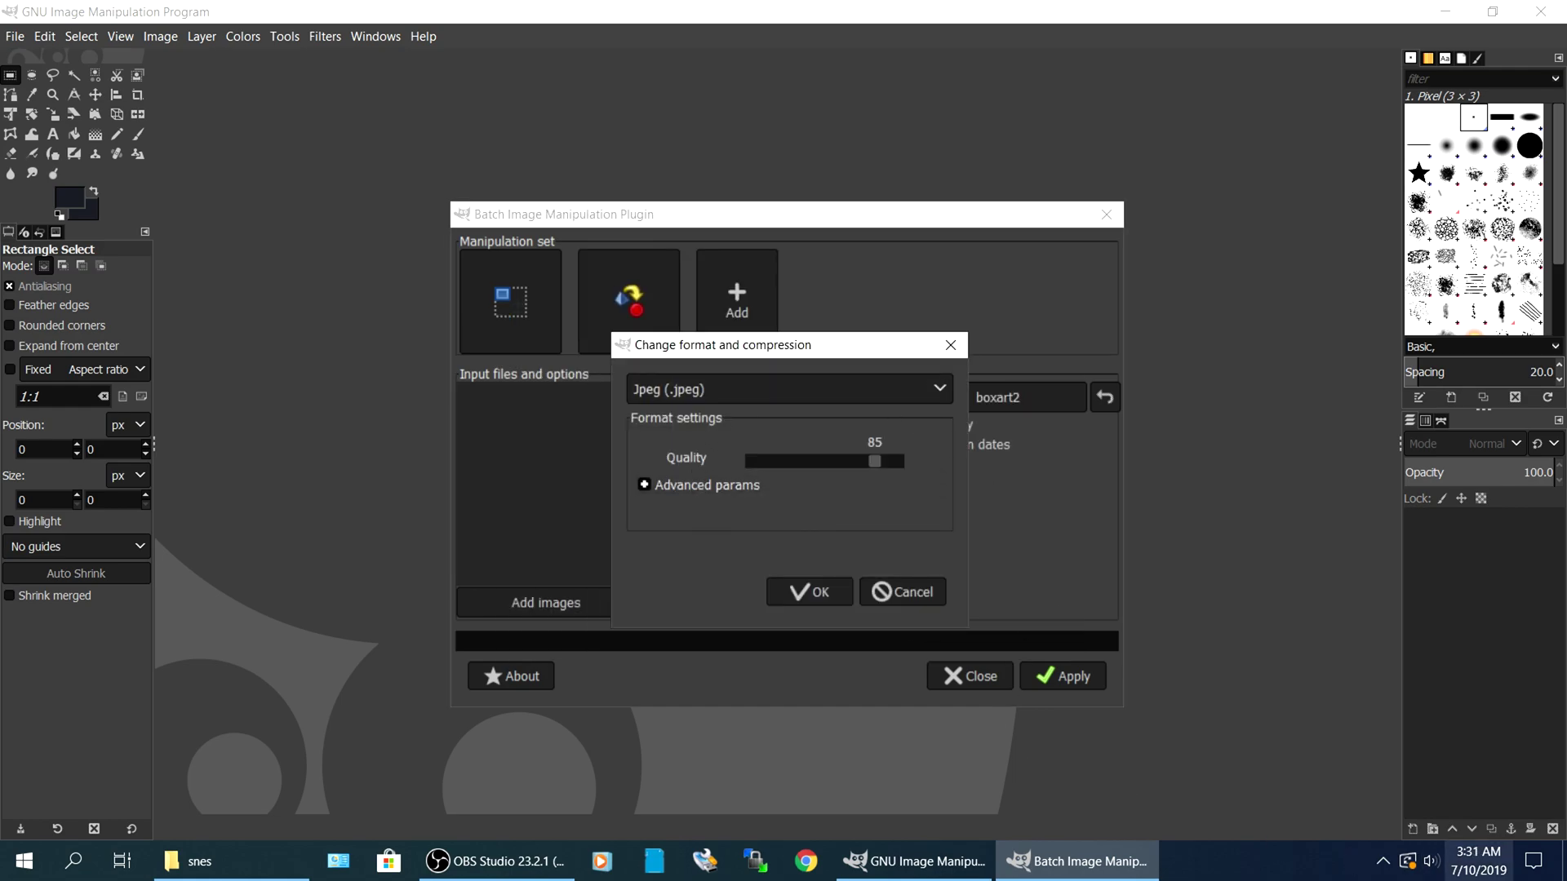
key(super+d)
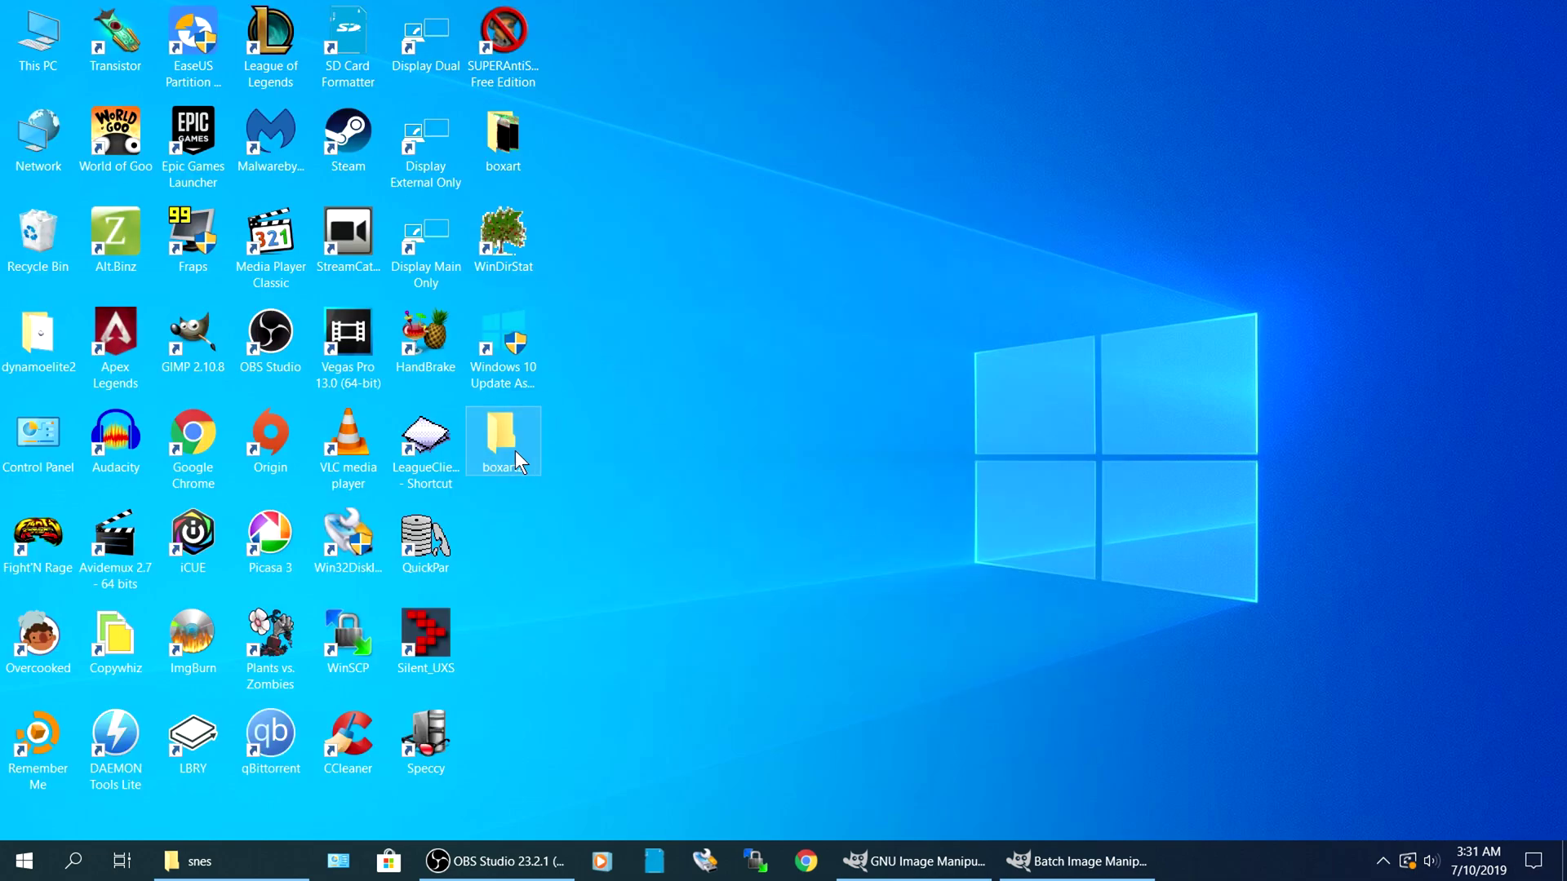
double_click(482, 148)
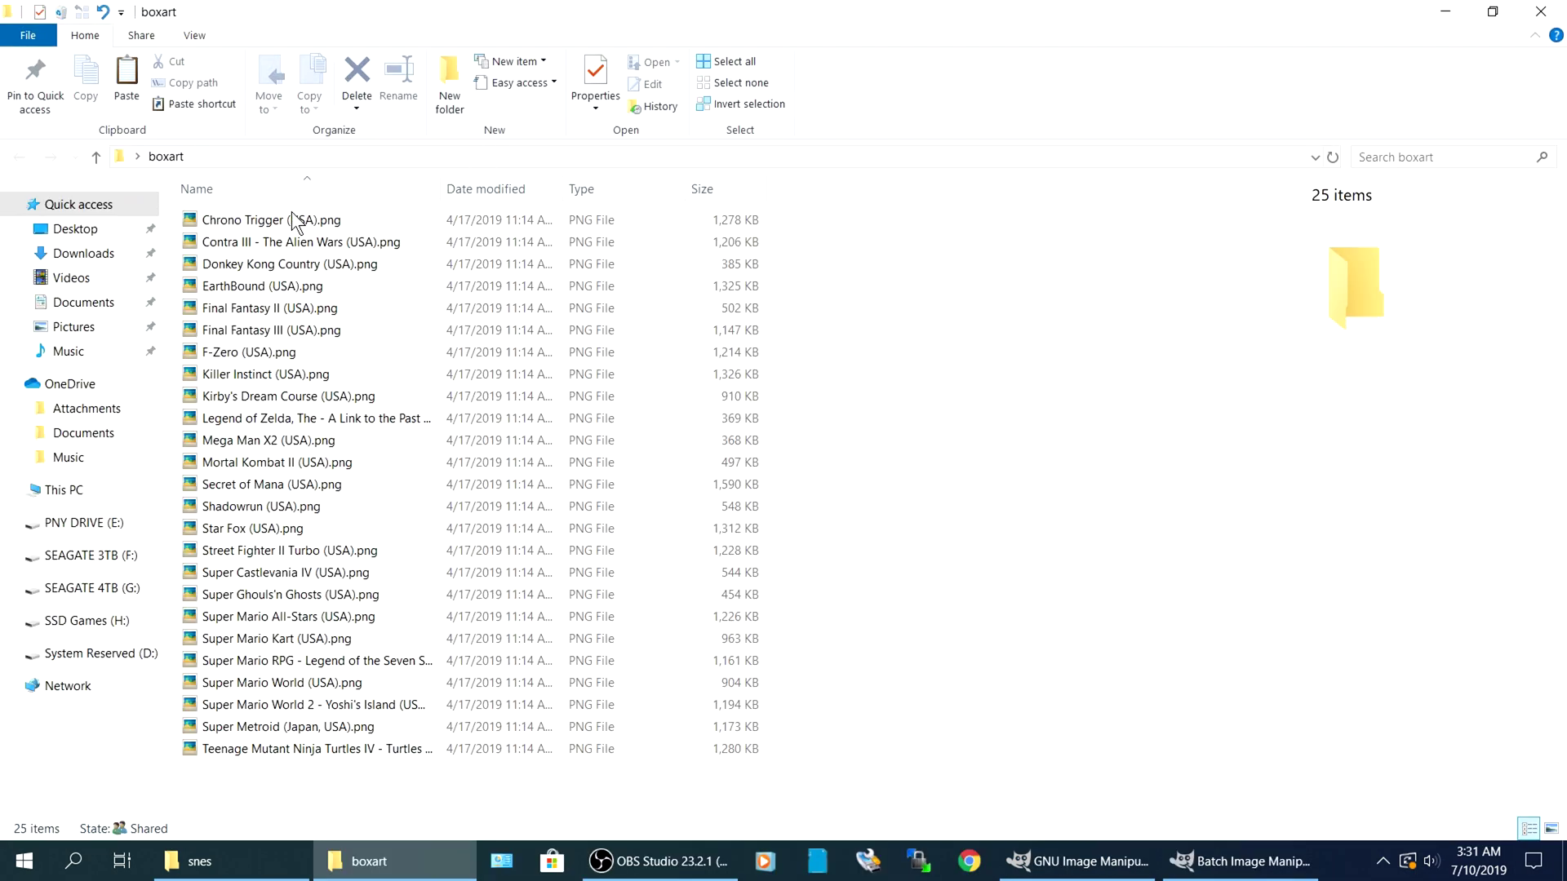
click(290, 222)
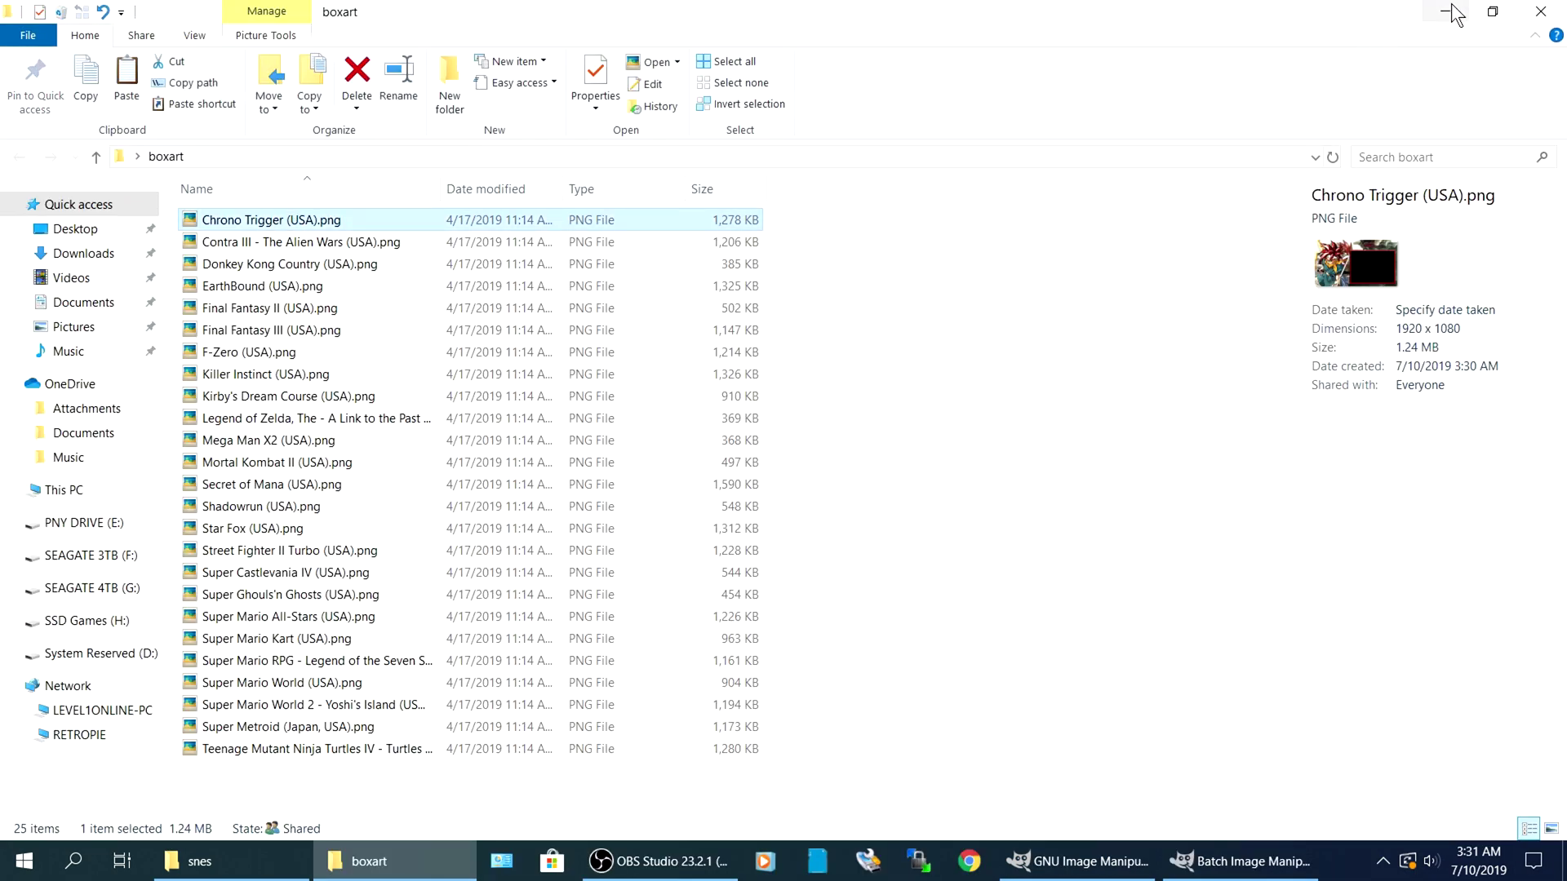
click(1453, 14)
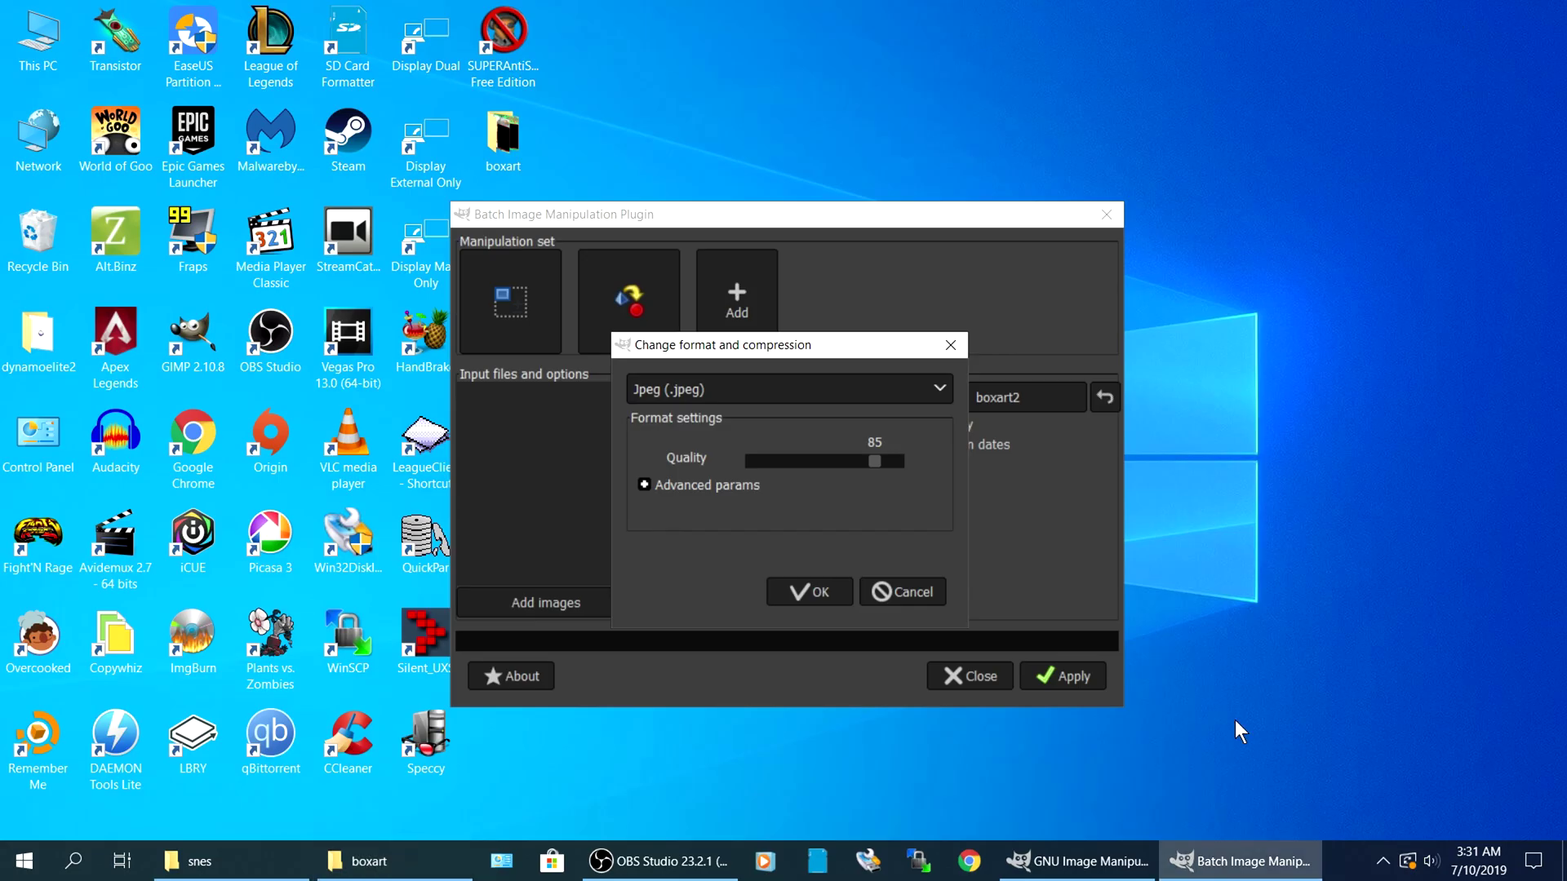
Set the output format to PNG at compression 9 with all advanced save options unchecked.
click(735, 388)
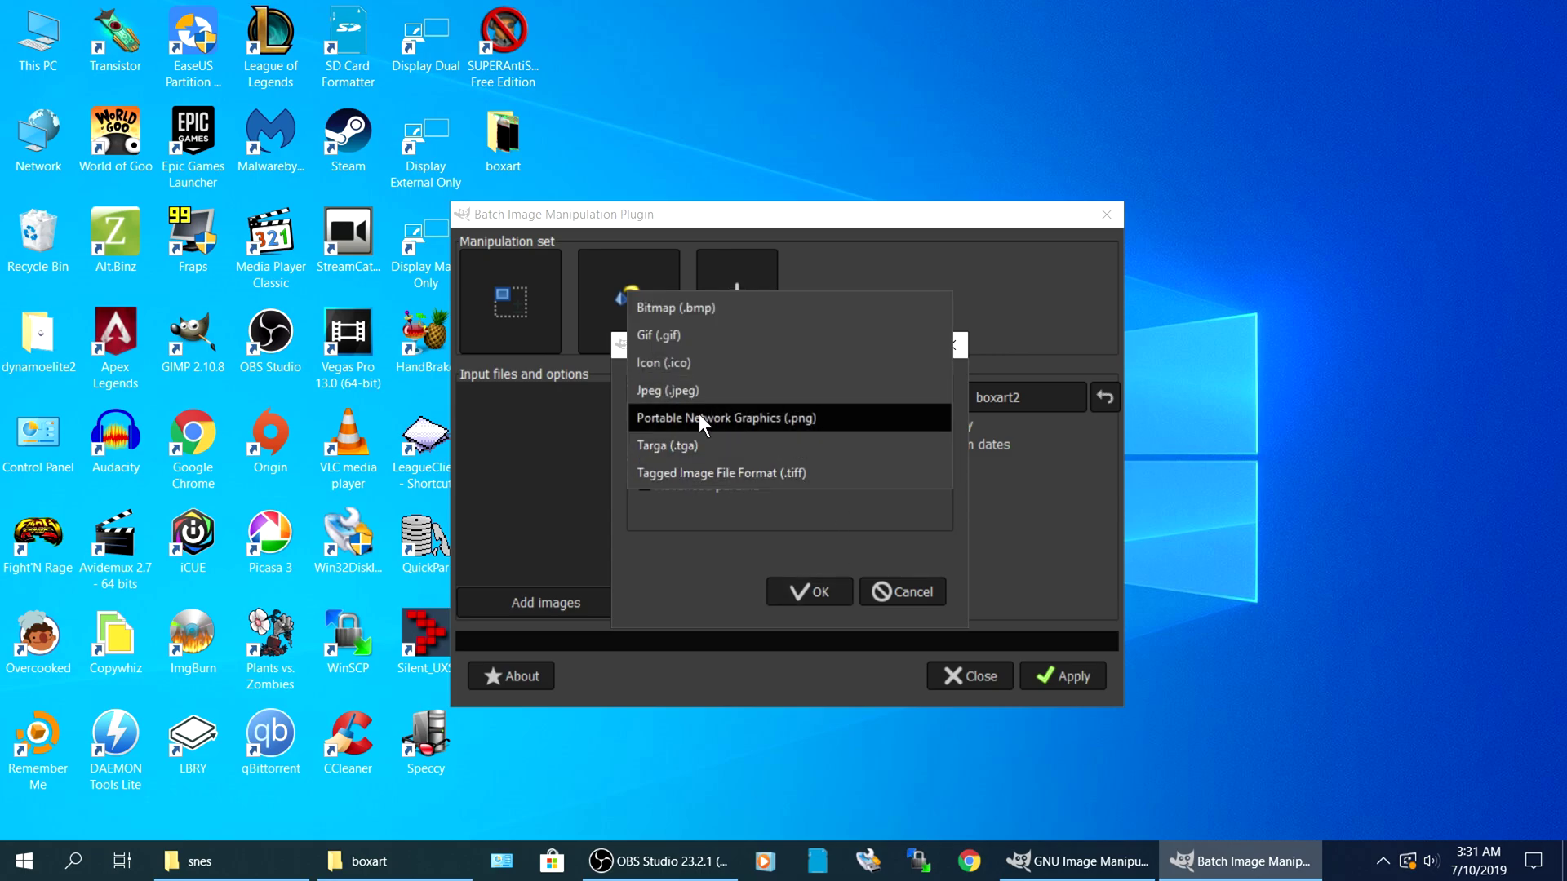
click(699, 418)
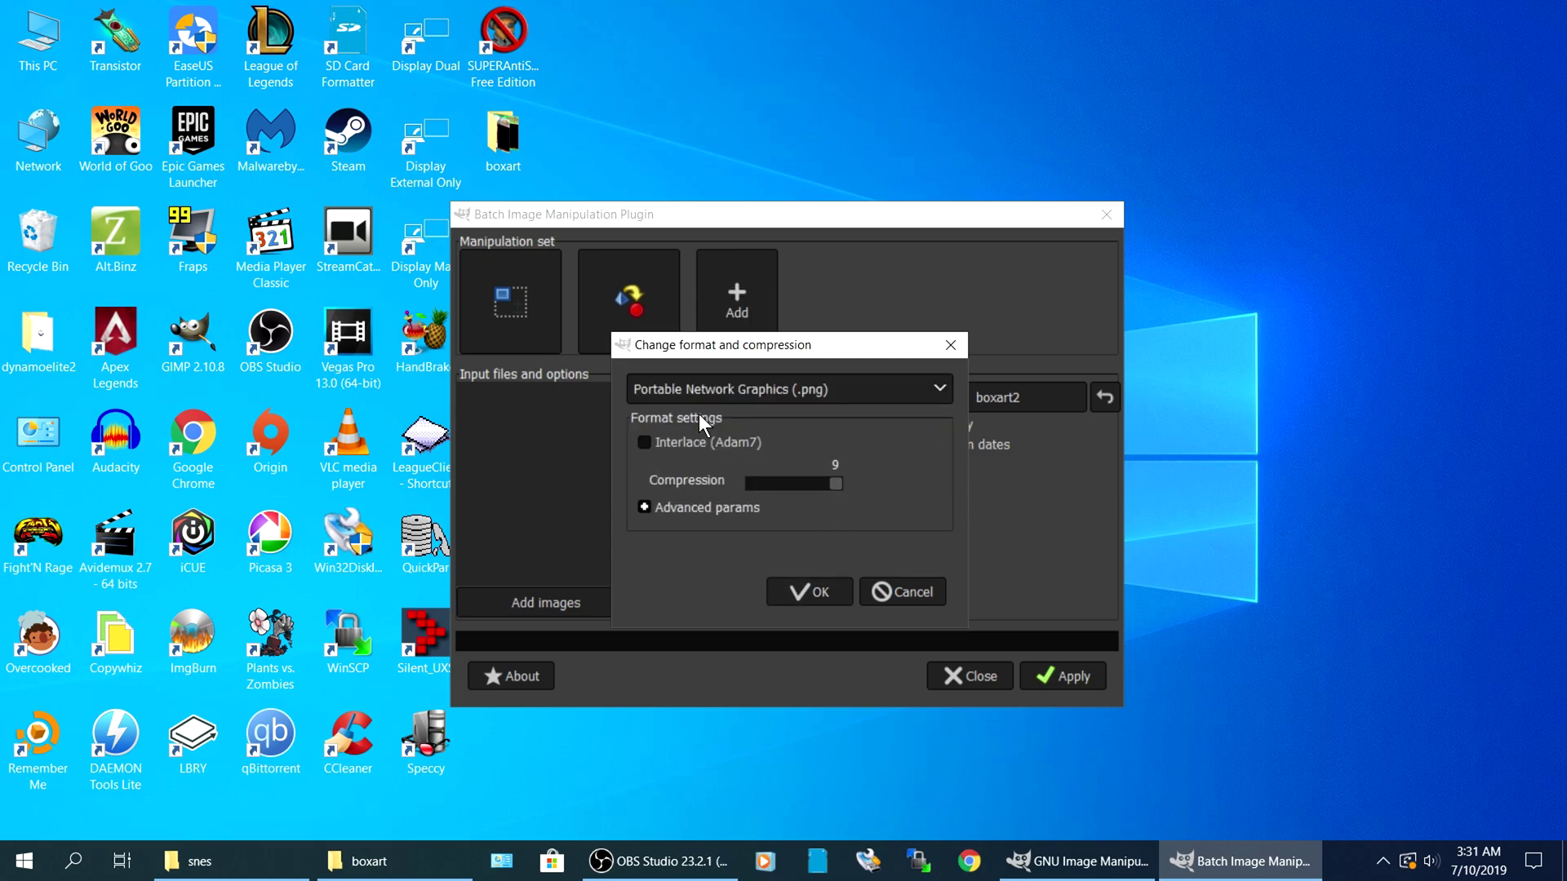
click(645, 507)
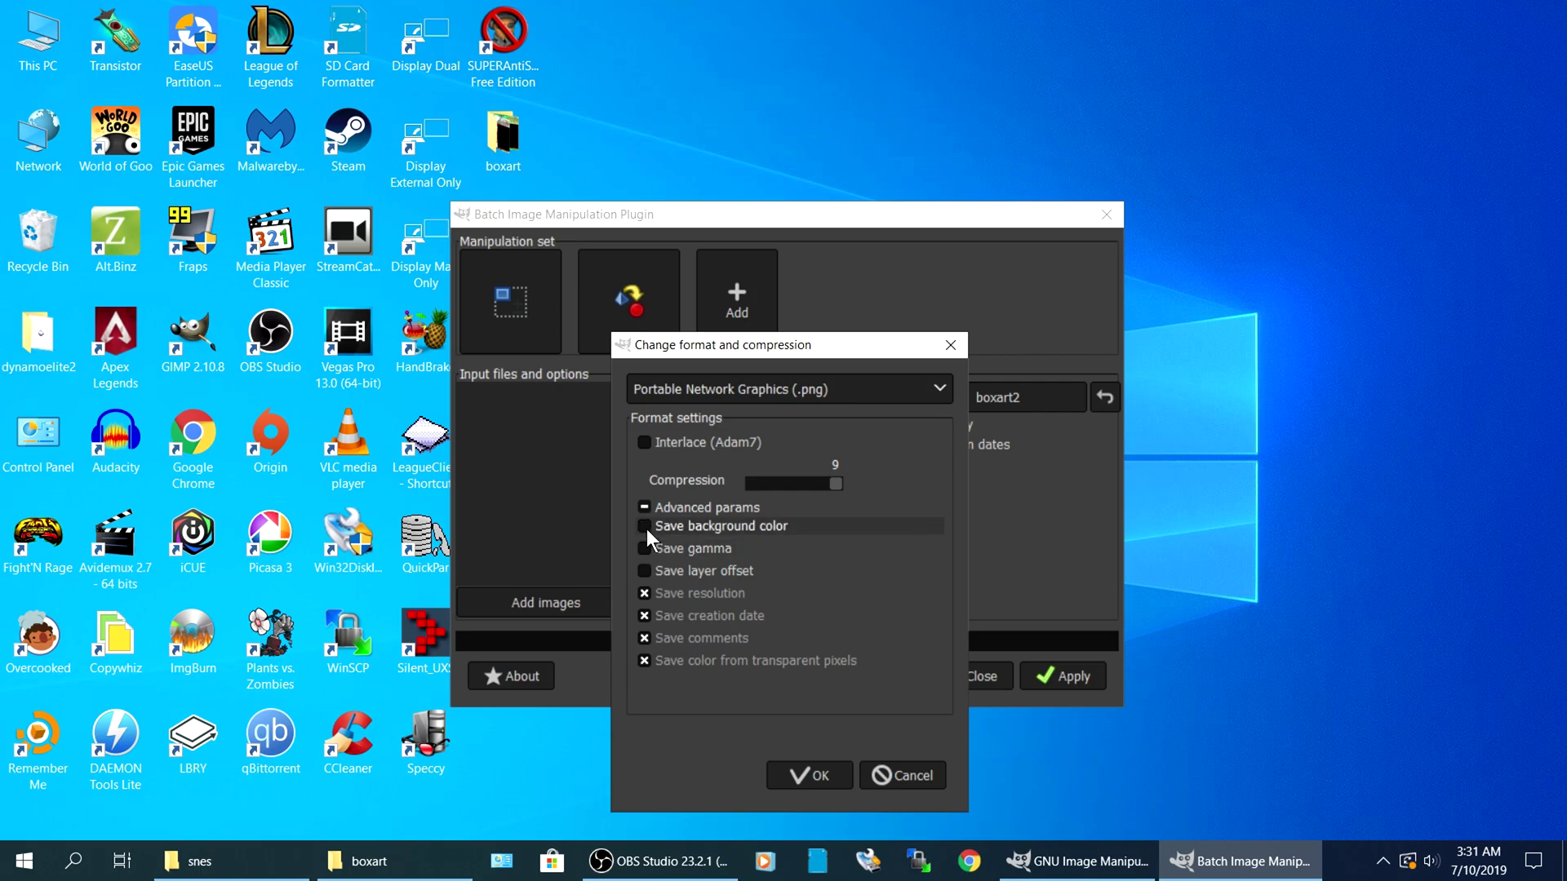
click(644, 527)
click(645, 593)
click(645, 614)
click(642, 639)
click(644, 659)
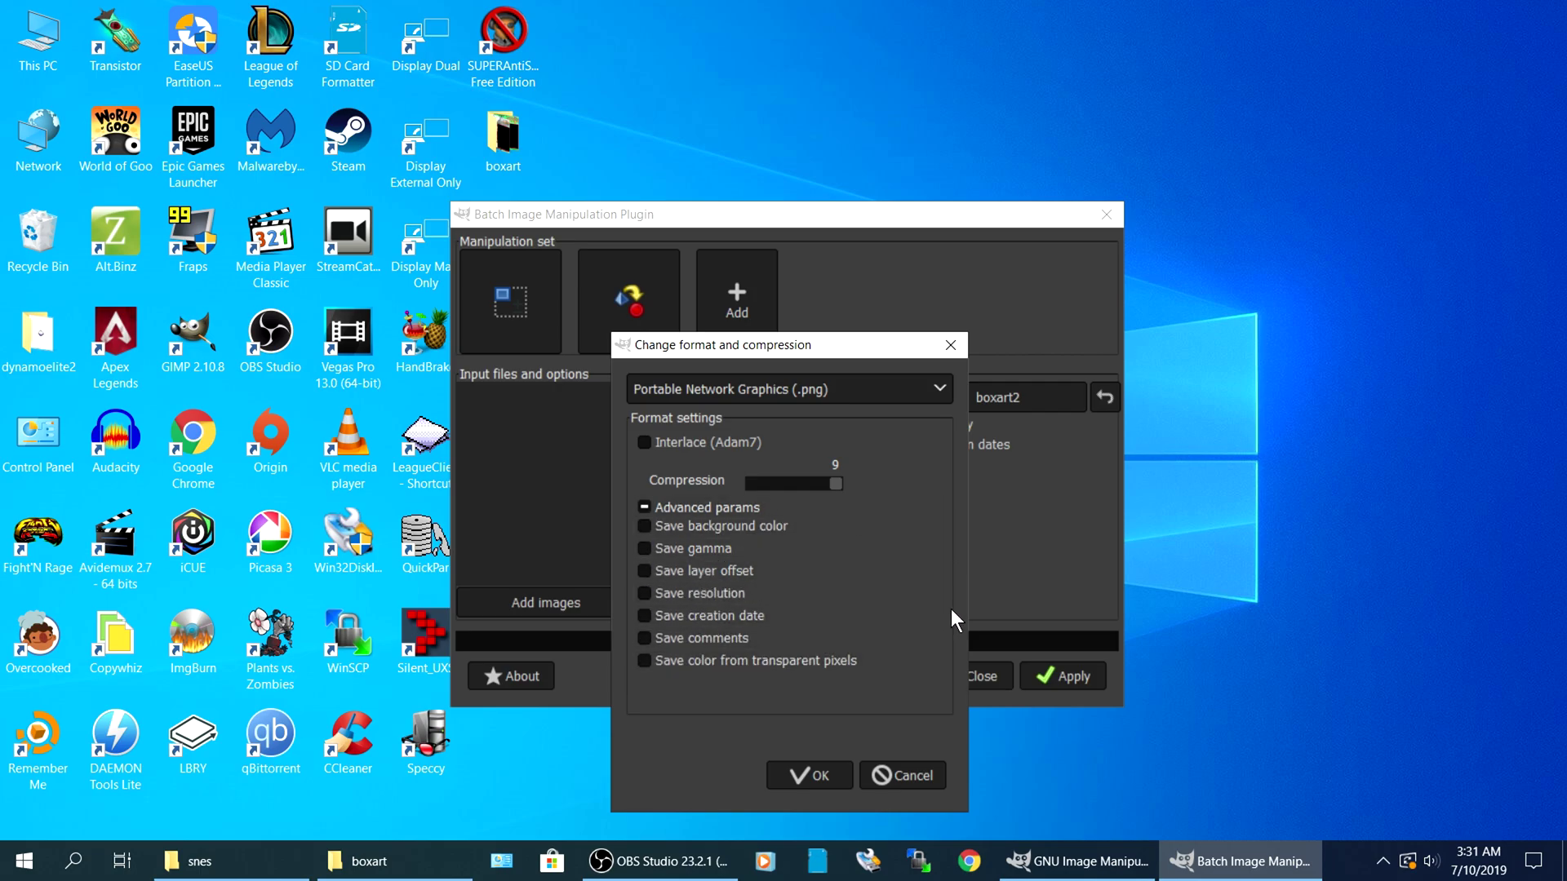
click(816, 772)
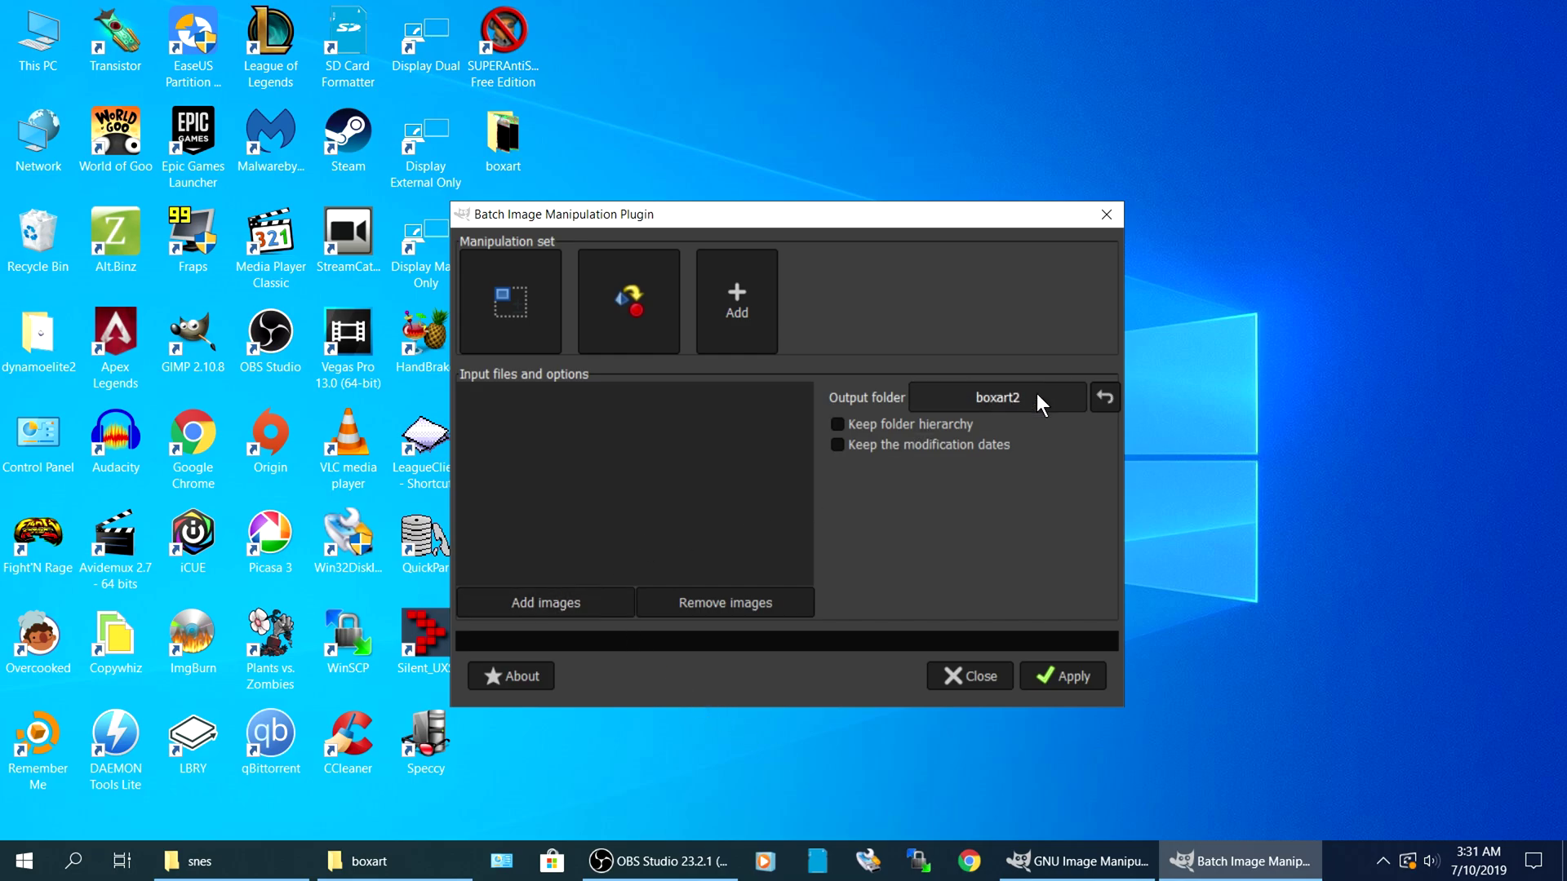
Keep folder hierarchy, add Desktop\boxart with its whole hierarchy as input, and apply the batch.
click(836, 424)
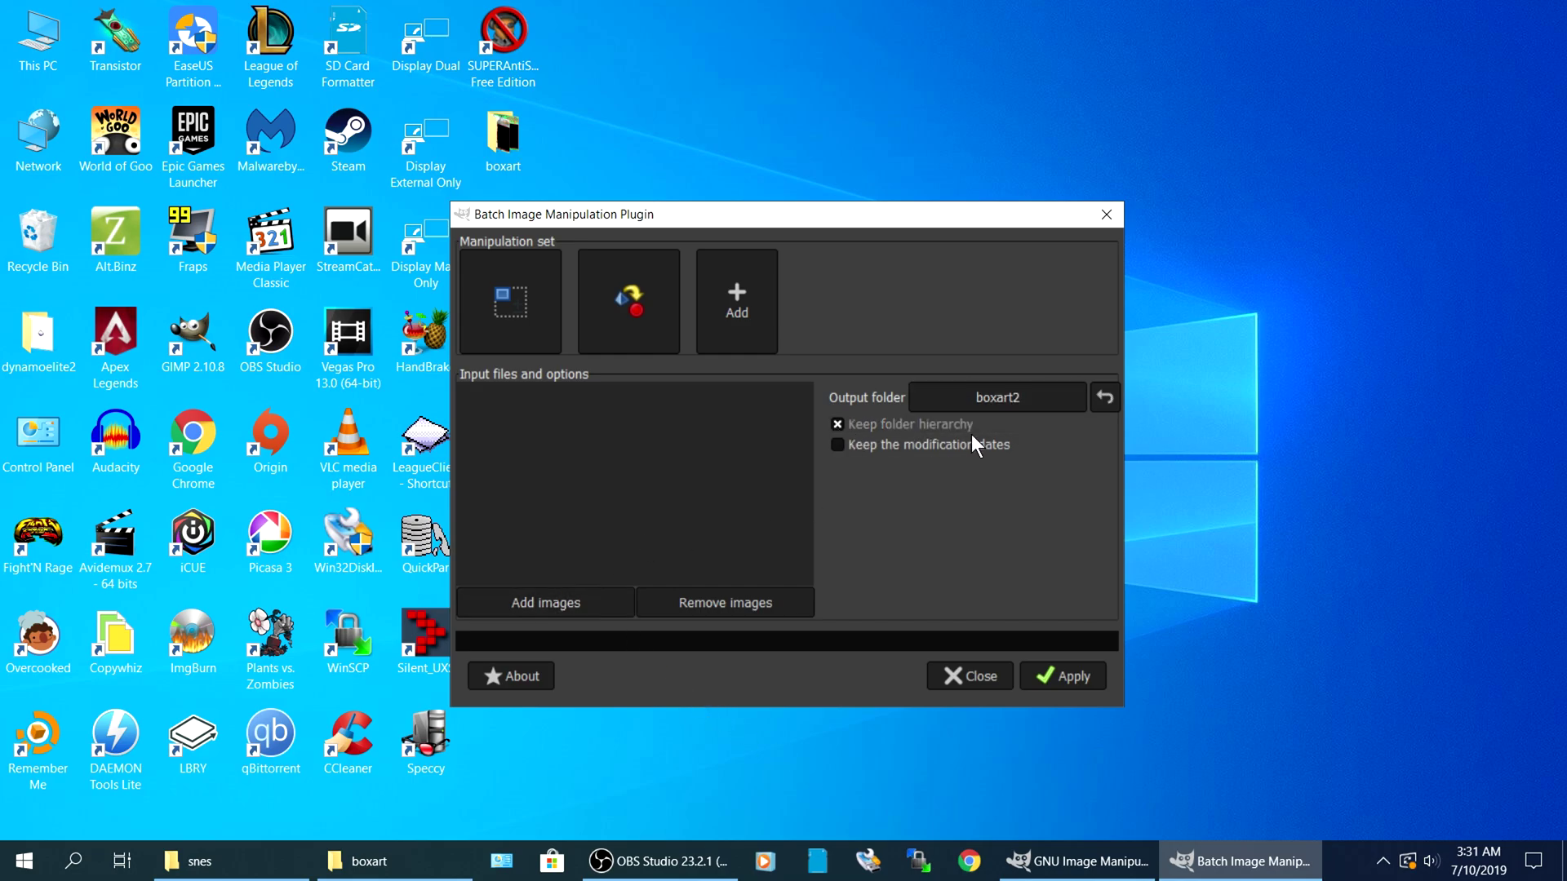
click(537, 609)
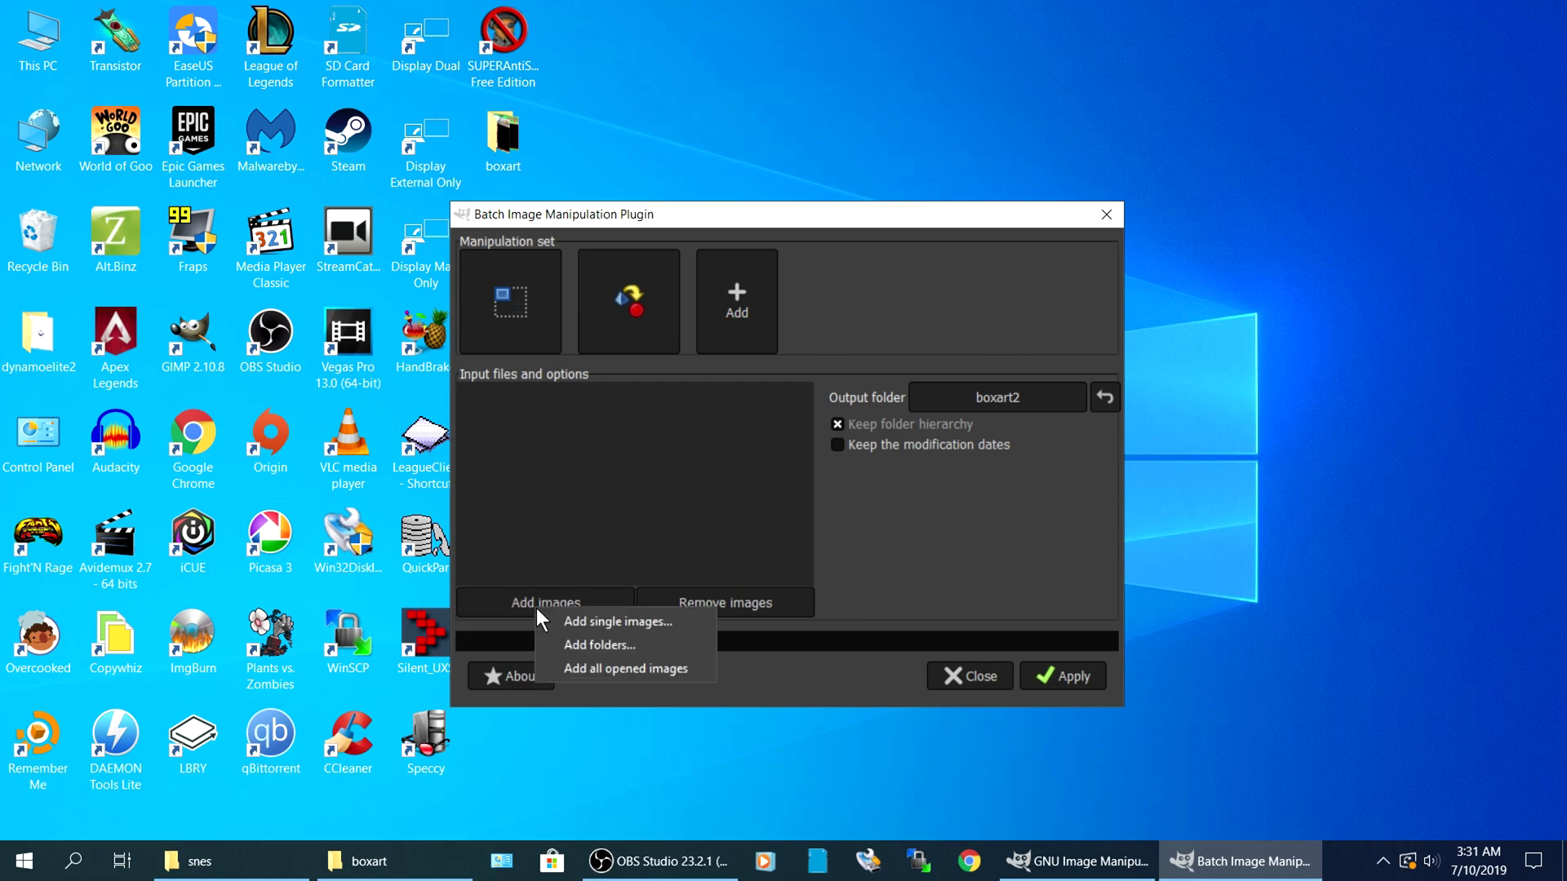
click(616, 644)
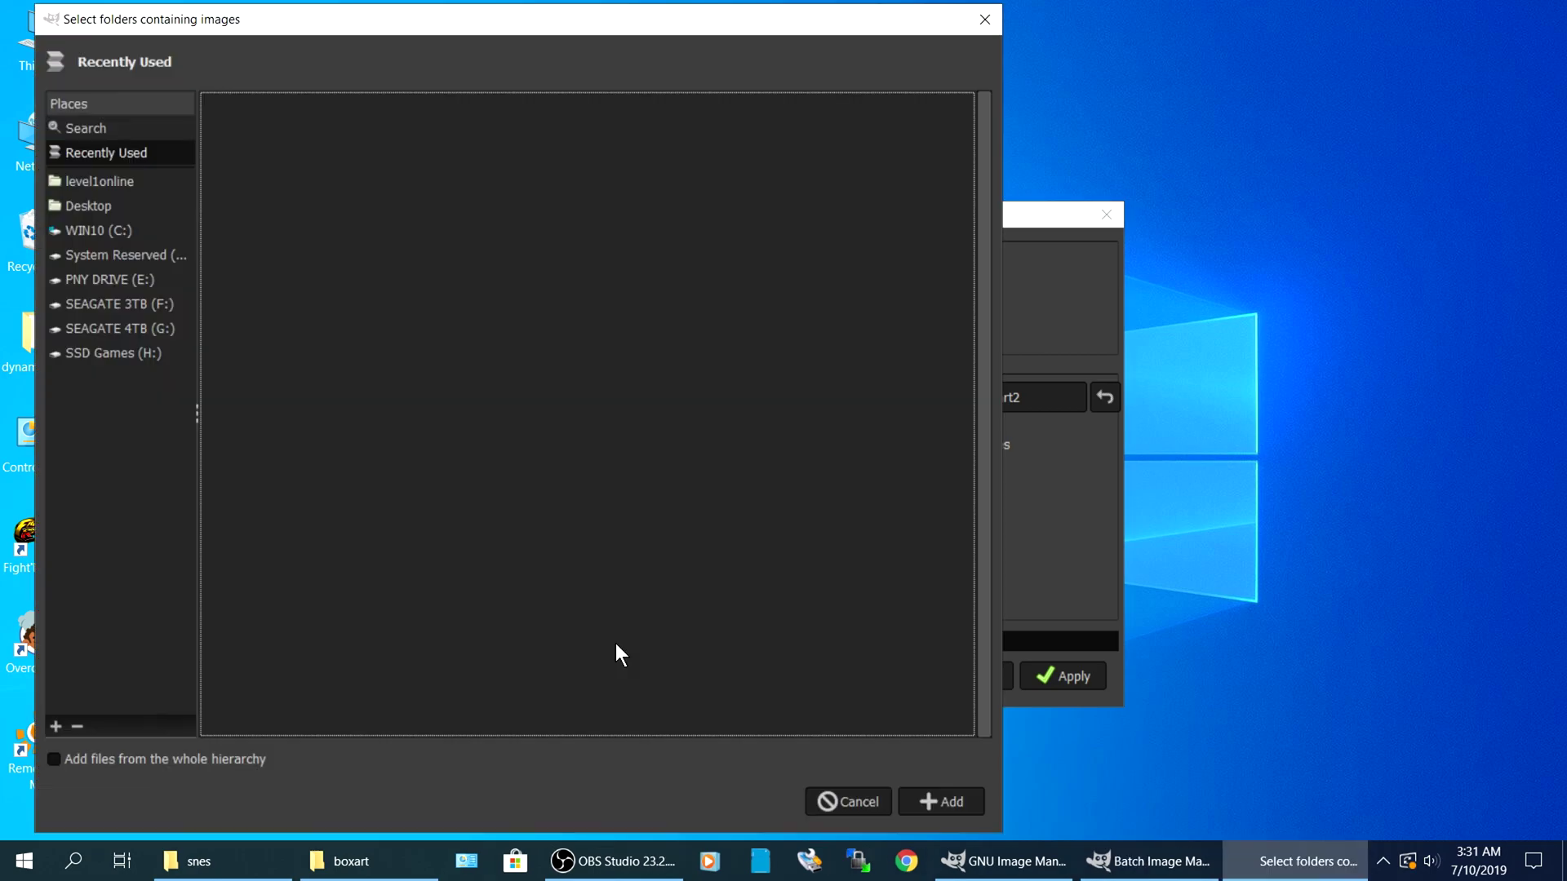
click(100, 759)
double_click(220, 127)
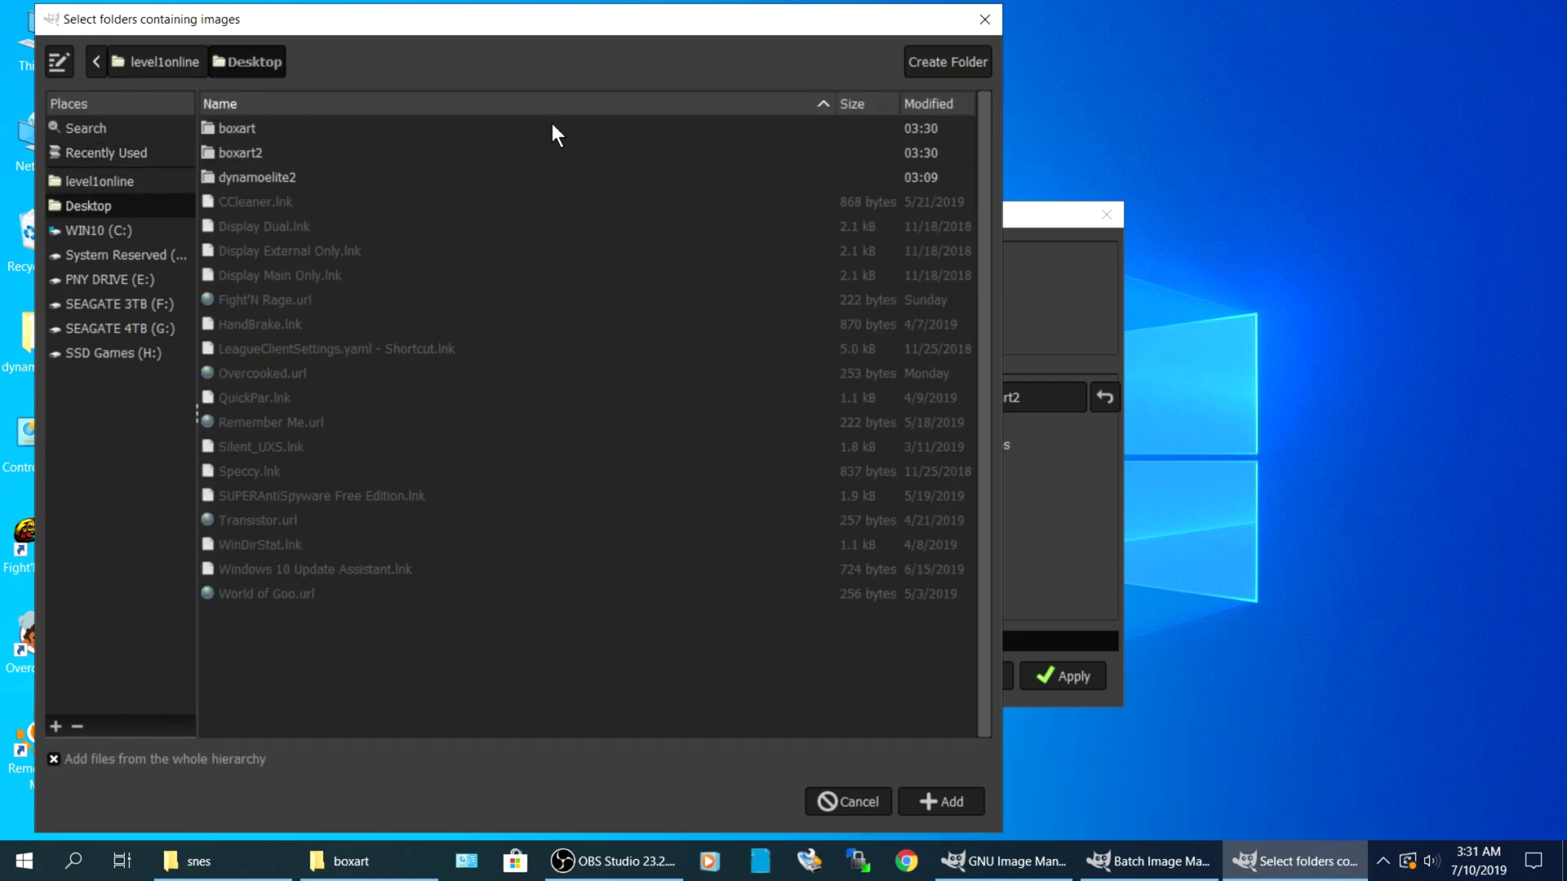
click(258, 127)
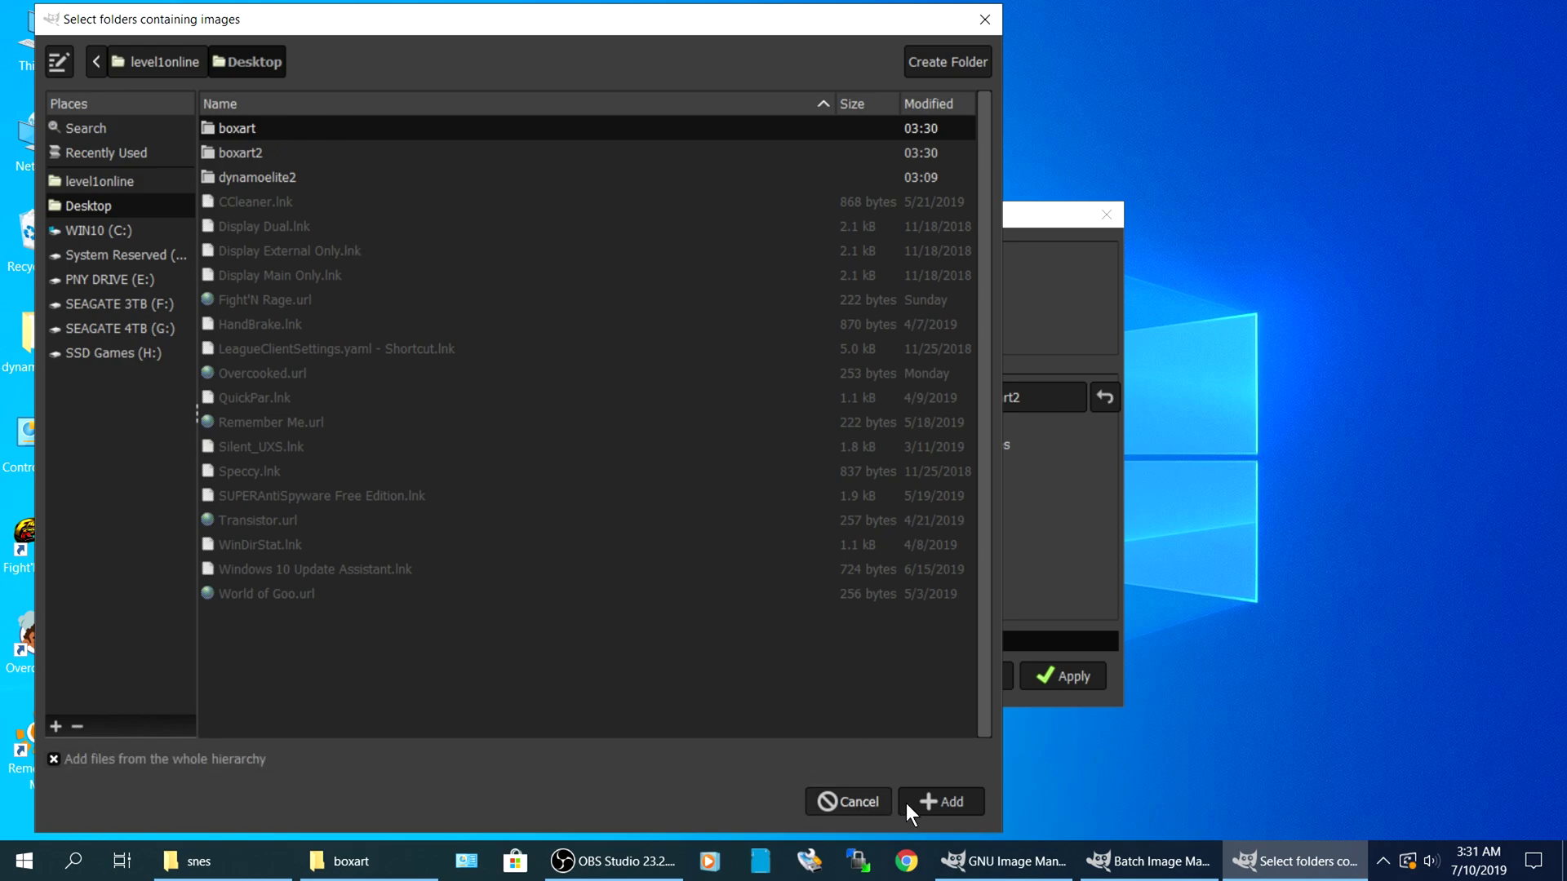
click(947, 799)
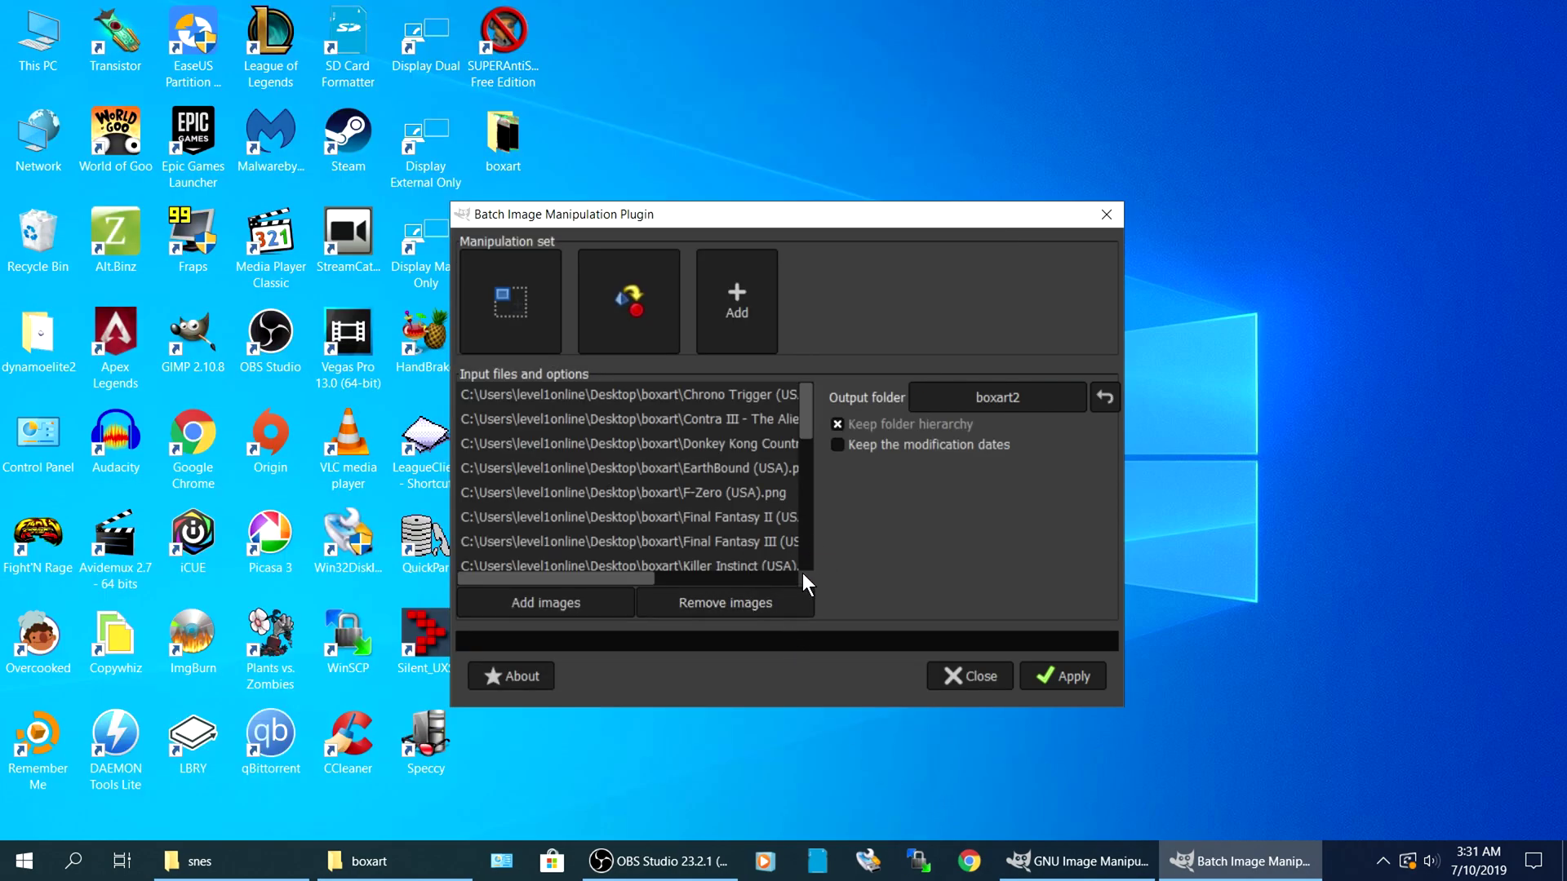
click(1064, 676)
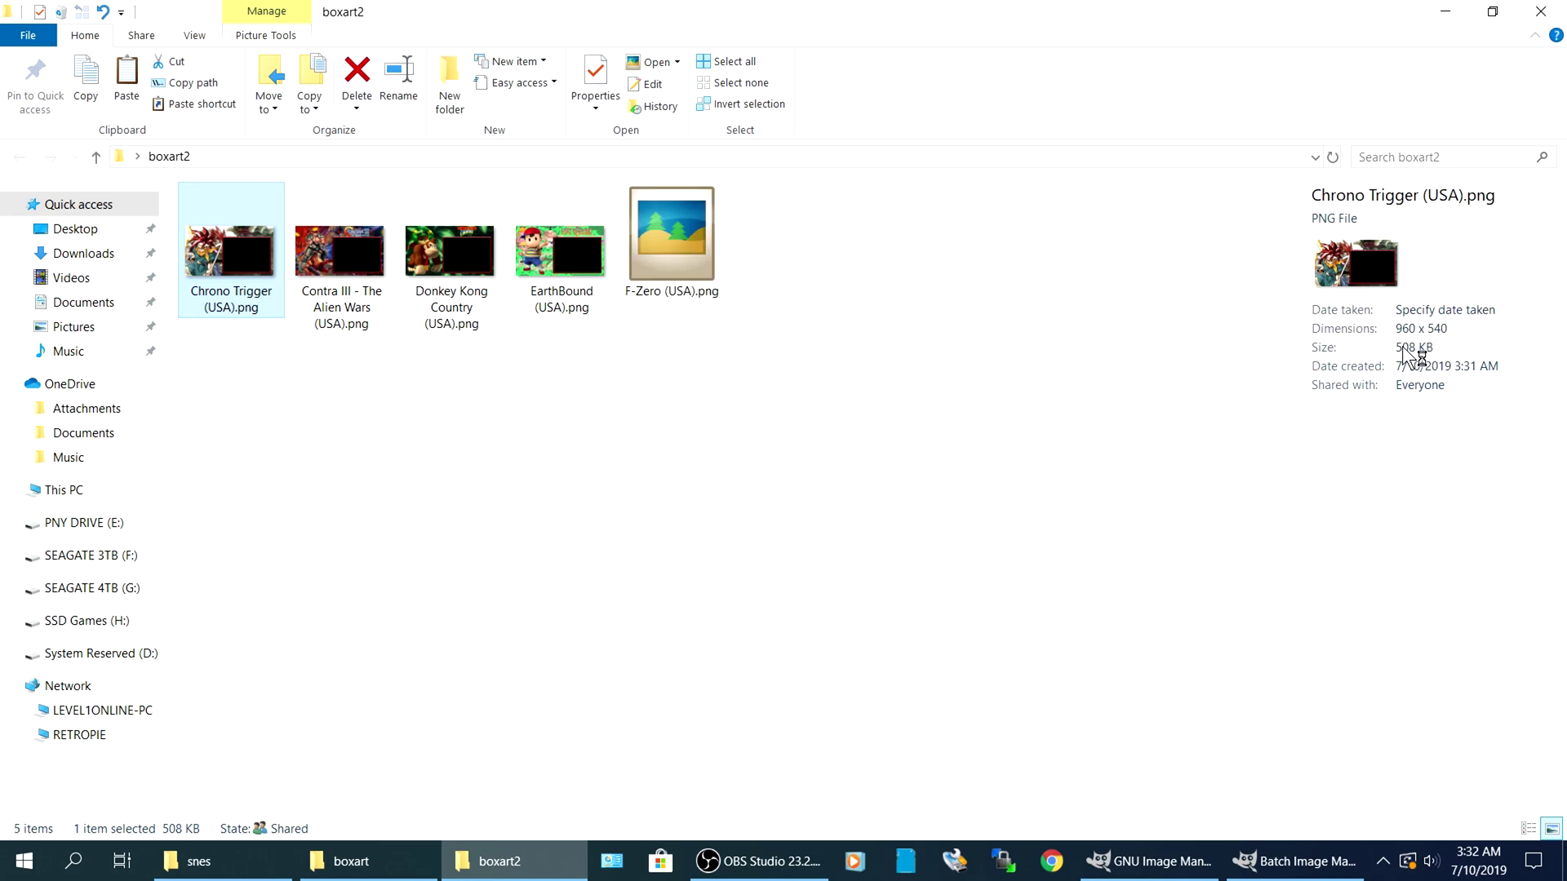
Close the finished BIMP dialog, preview Street Fighter II Turbo, and select all 25 resized images.
click(1285, 873)
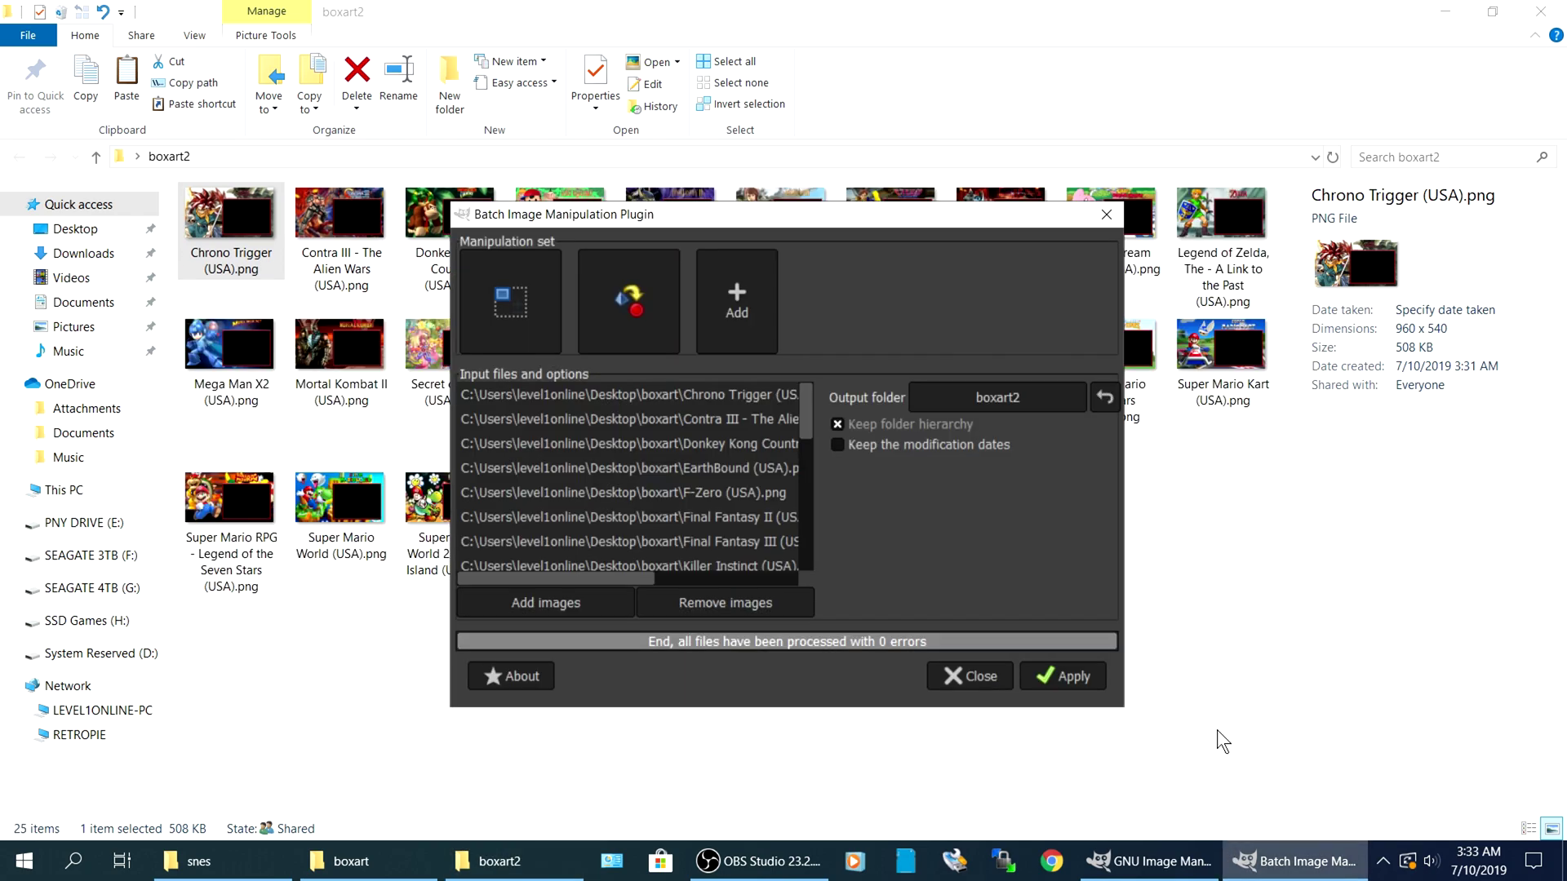
click(963, 679)
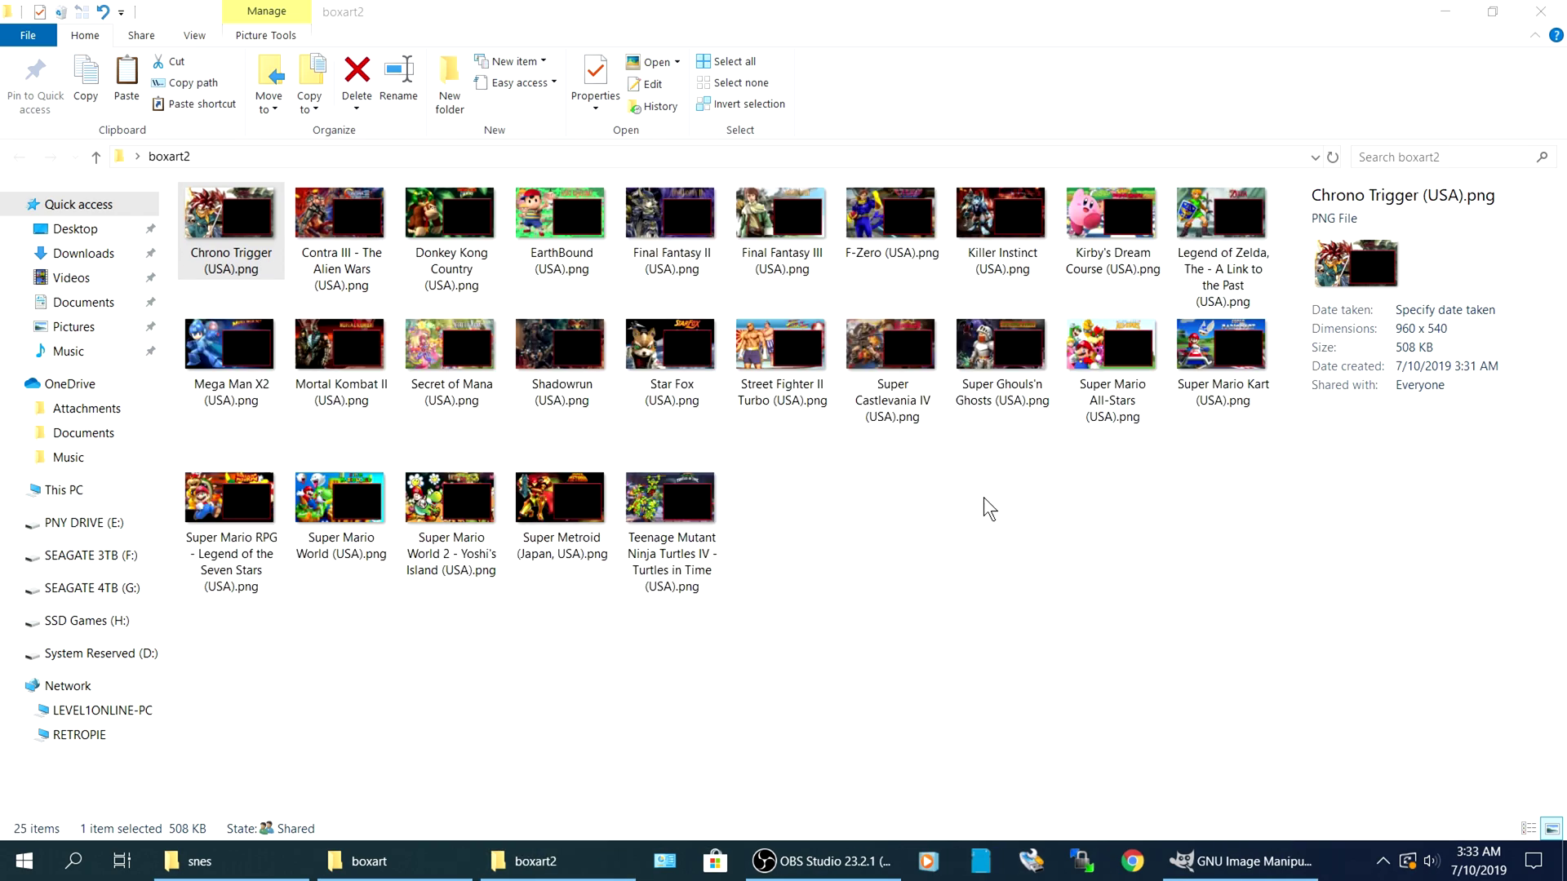
click(792, 345)
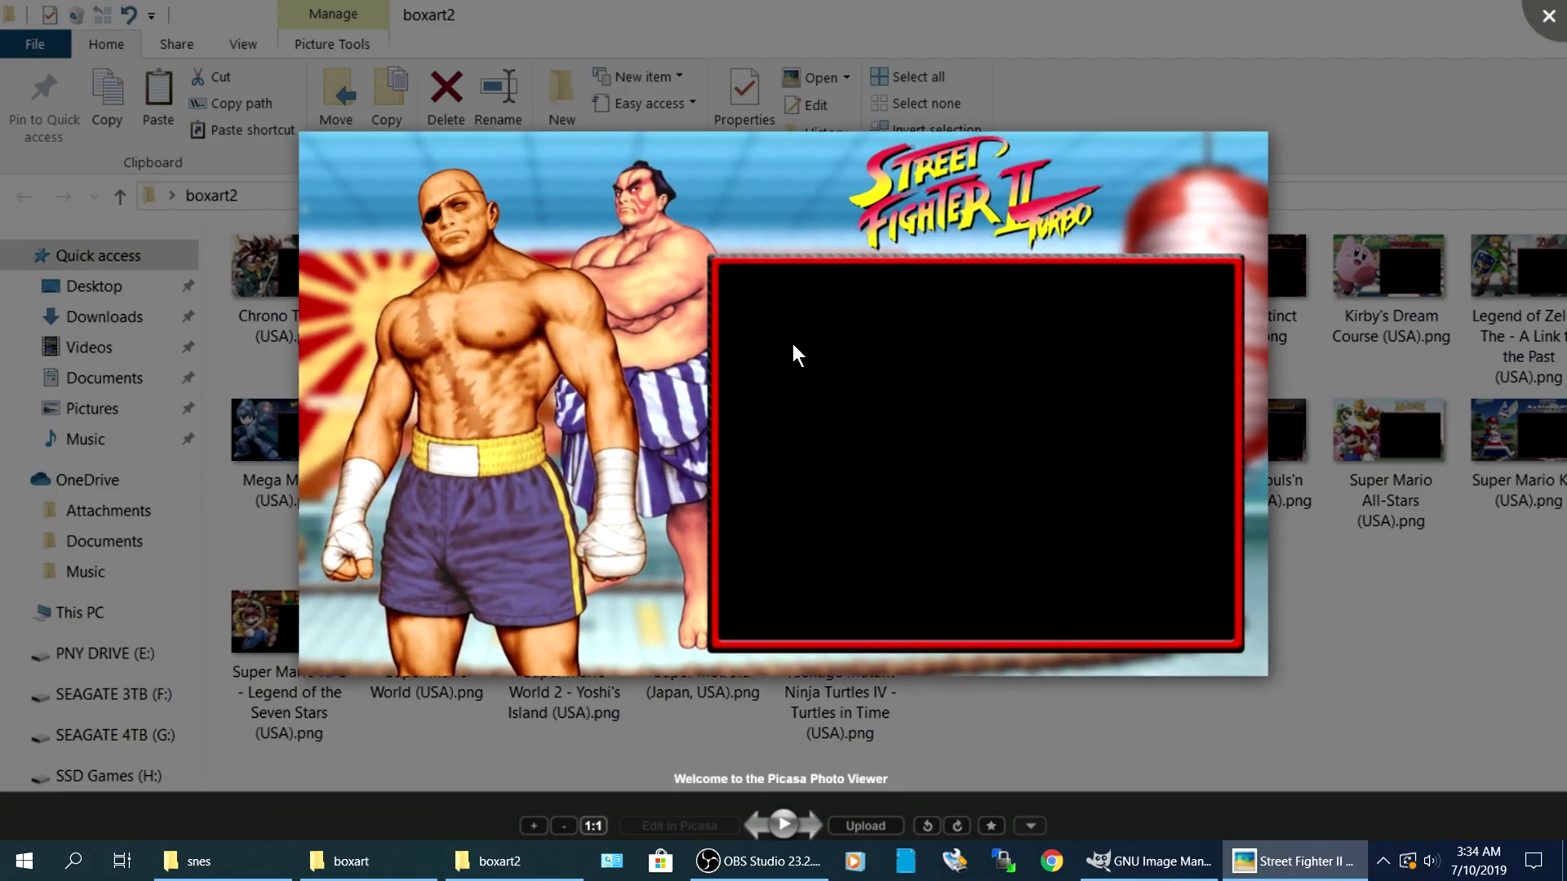
click(1548, 16)
drag(1241, 586, 243, 186)
Copy the 25 resized images and go to the RETROPIE roms folder.
right_click(241, 210)
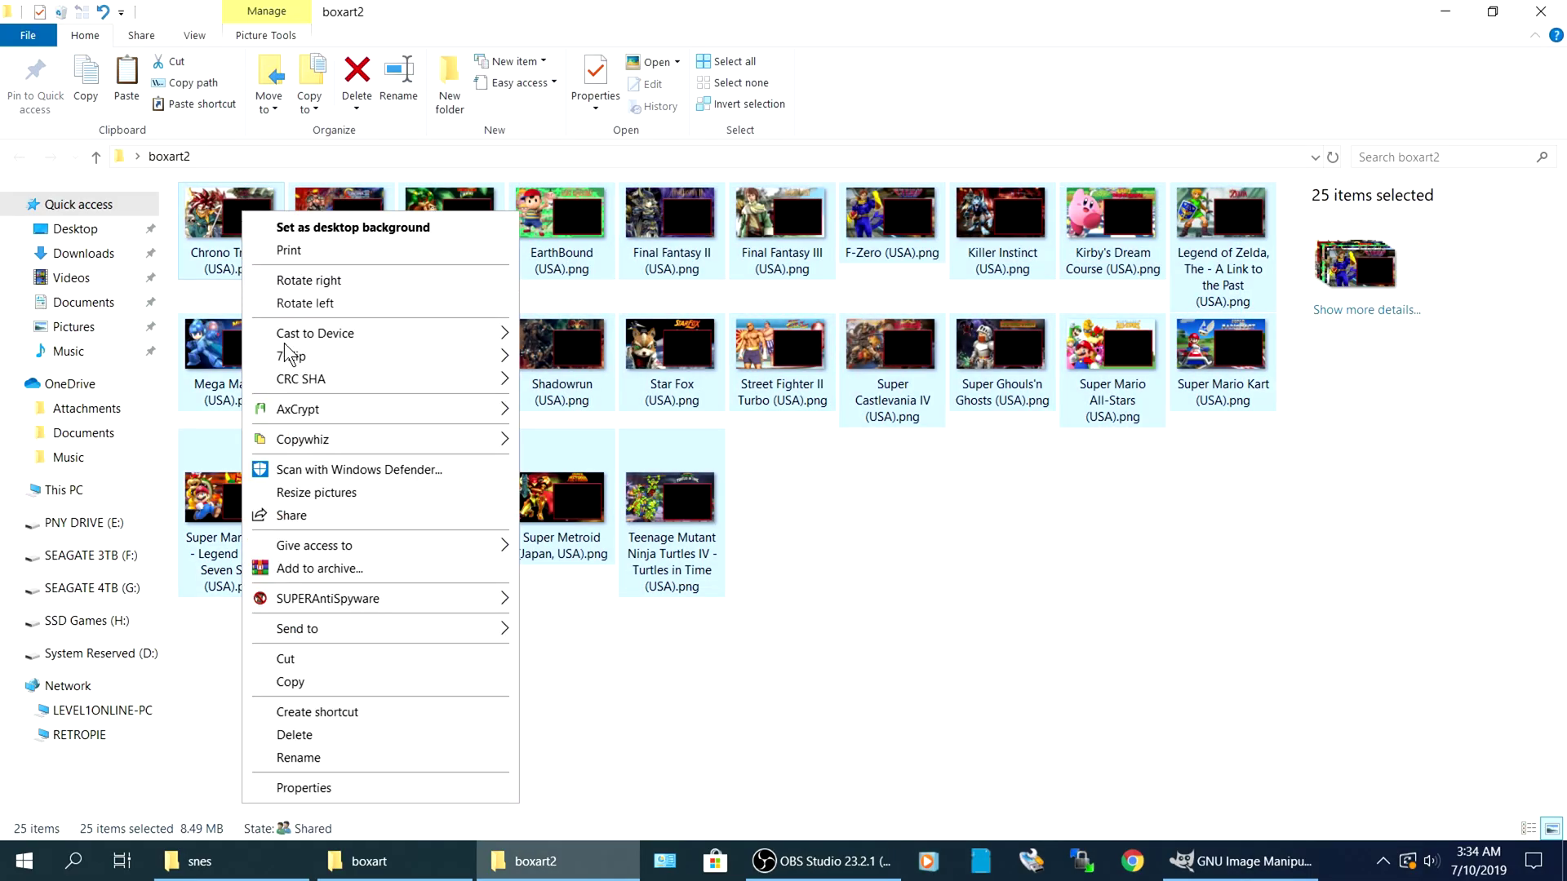
click(311, 689)
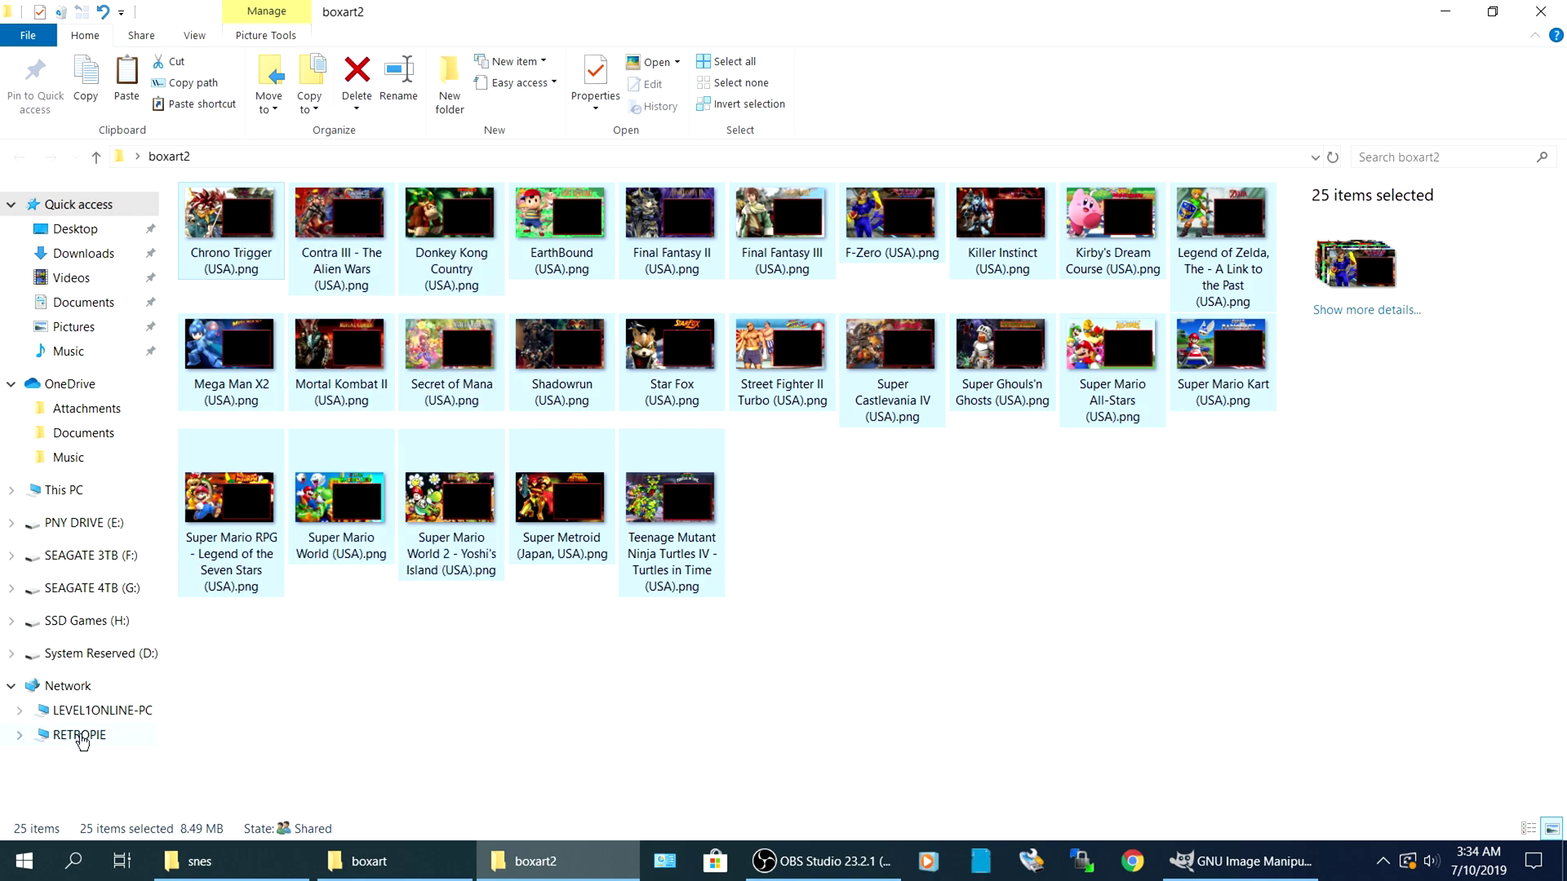
click(66, 733)
double_click(801, 225)
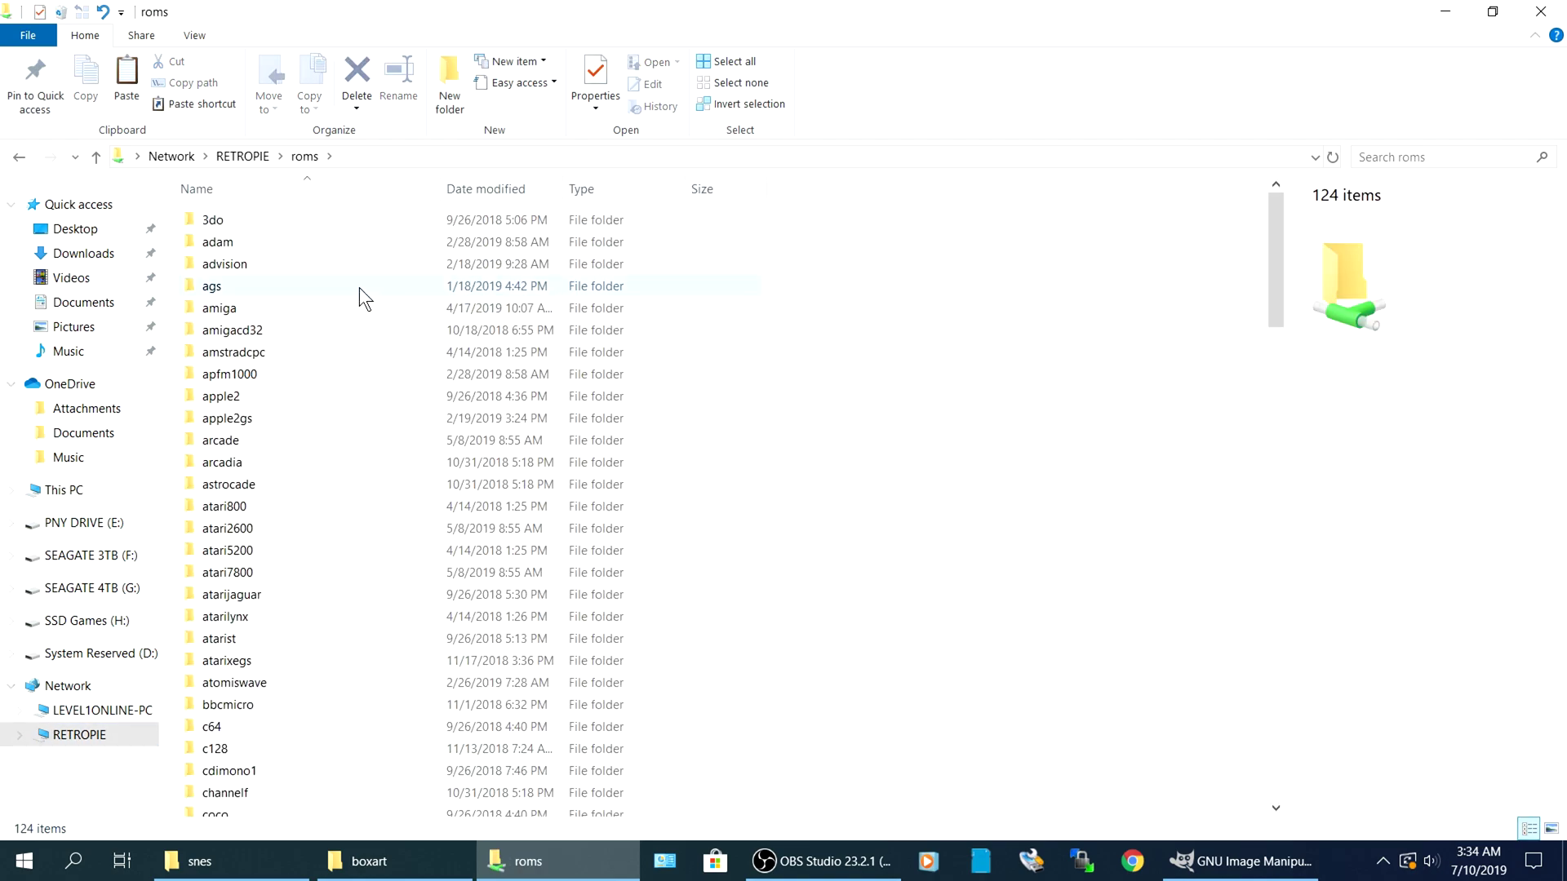
scroll(267, 620, down, 16)
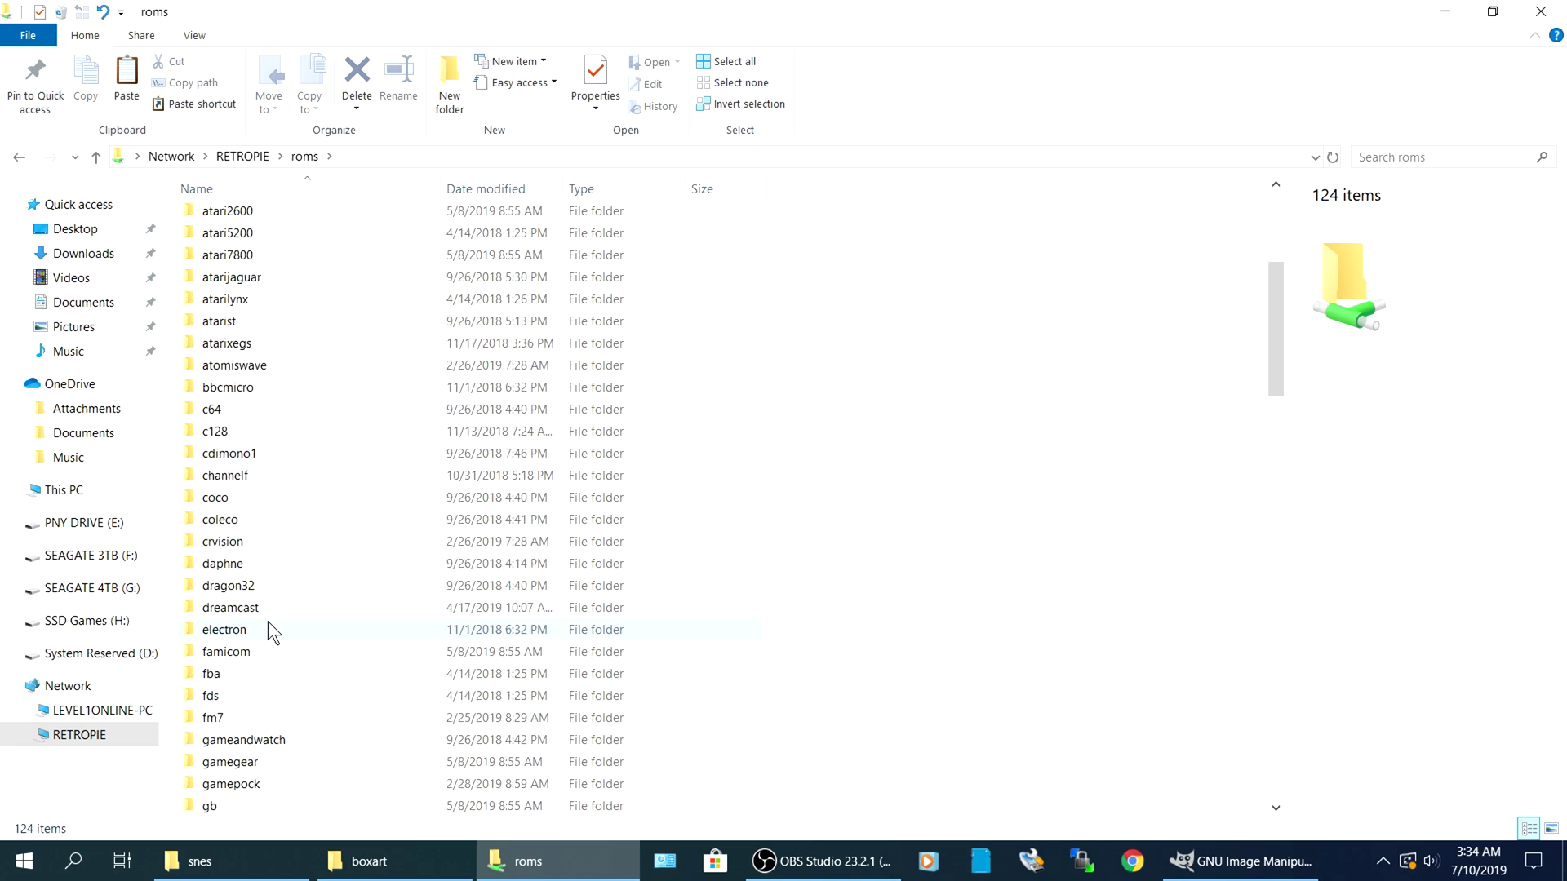
scroll(239, 690, down, 8)
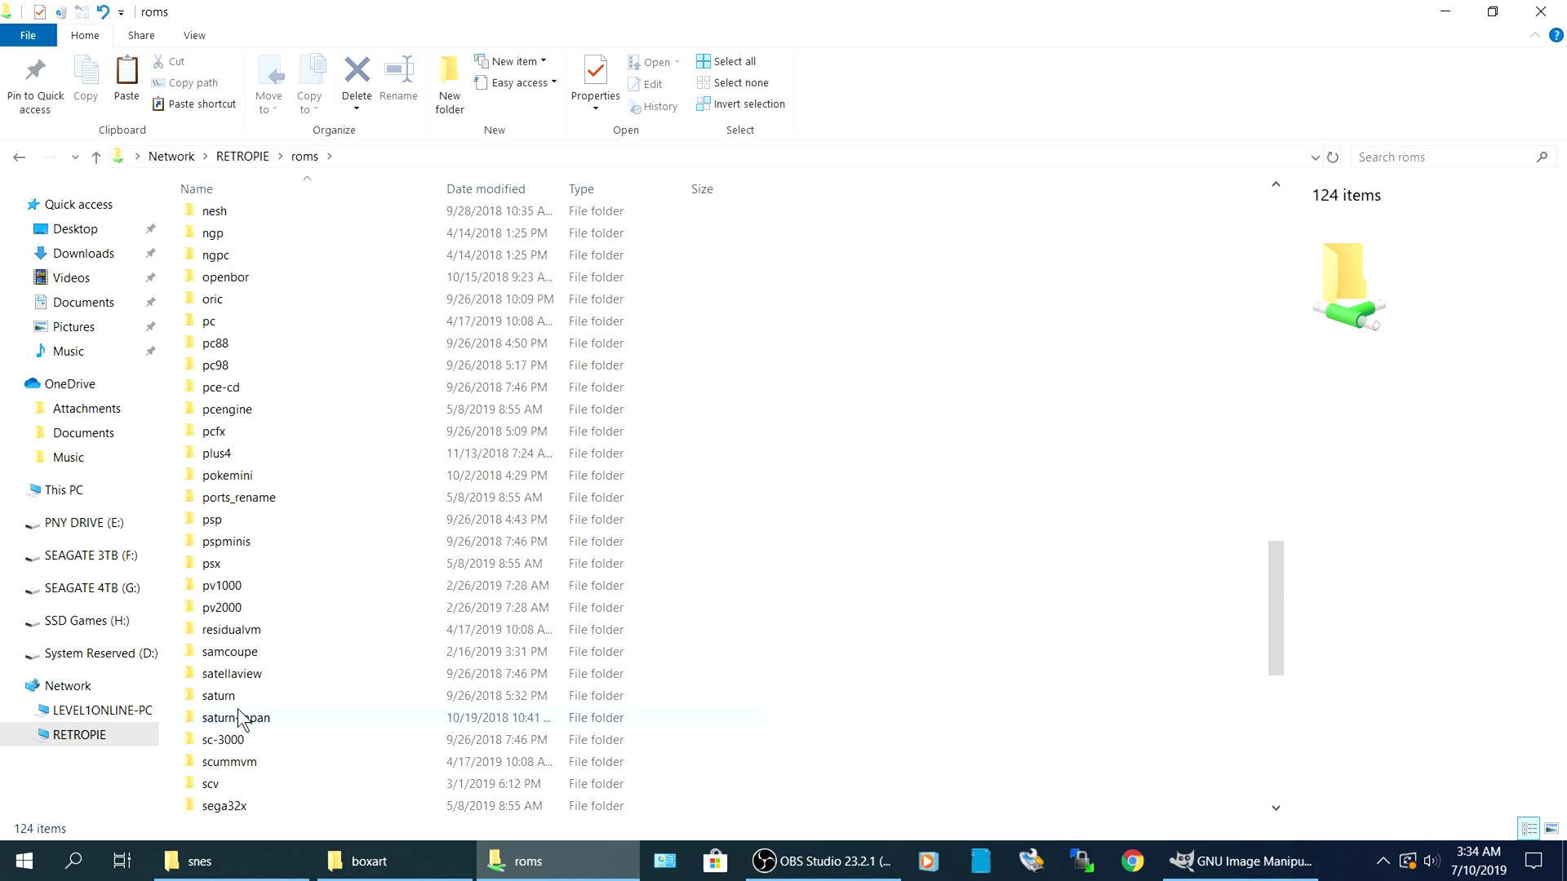
Paste them into snes\boxart, replacing the original files.
double_click(227, 783)
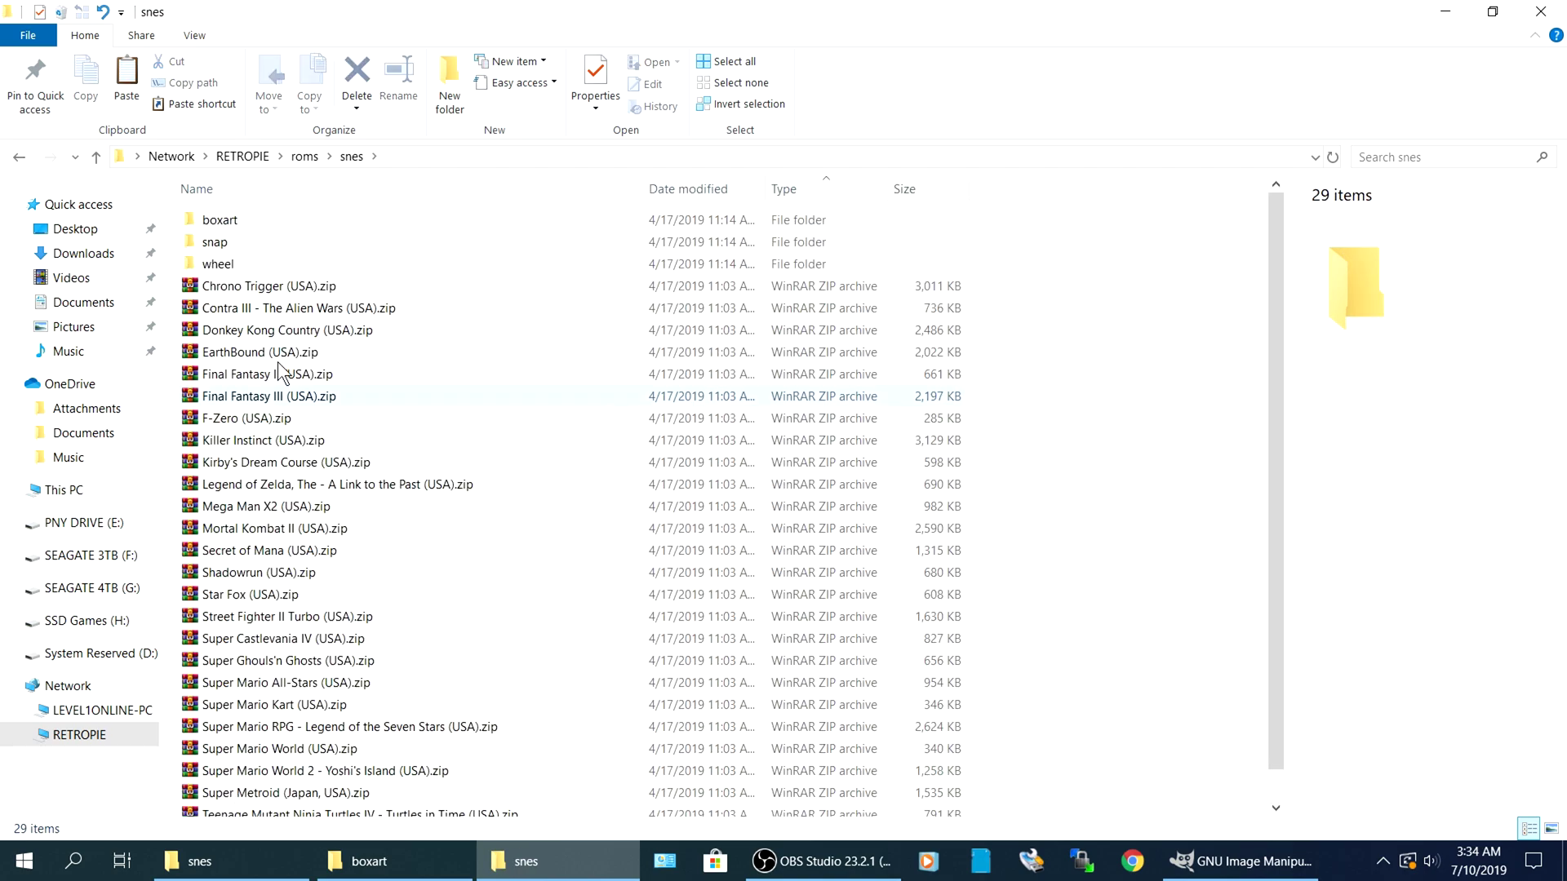
double_click(220, 220)
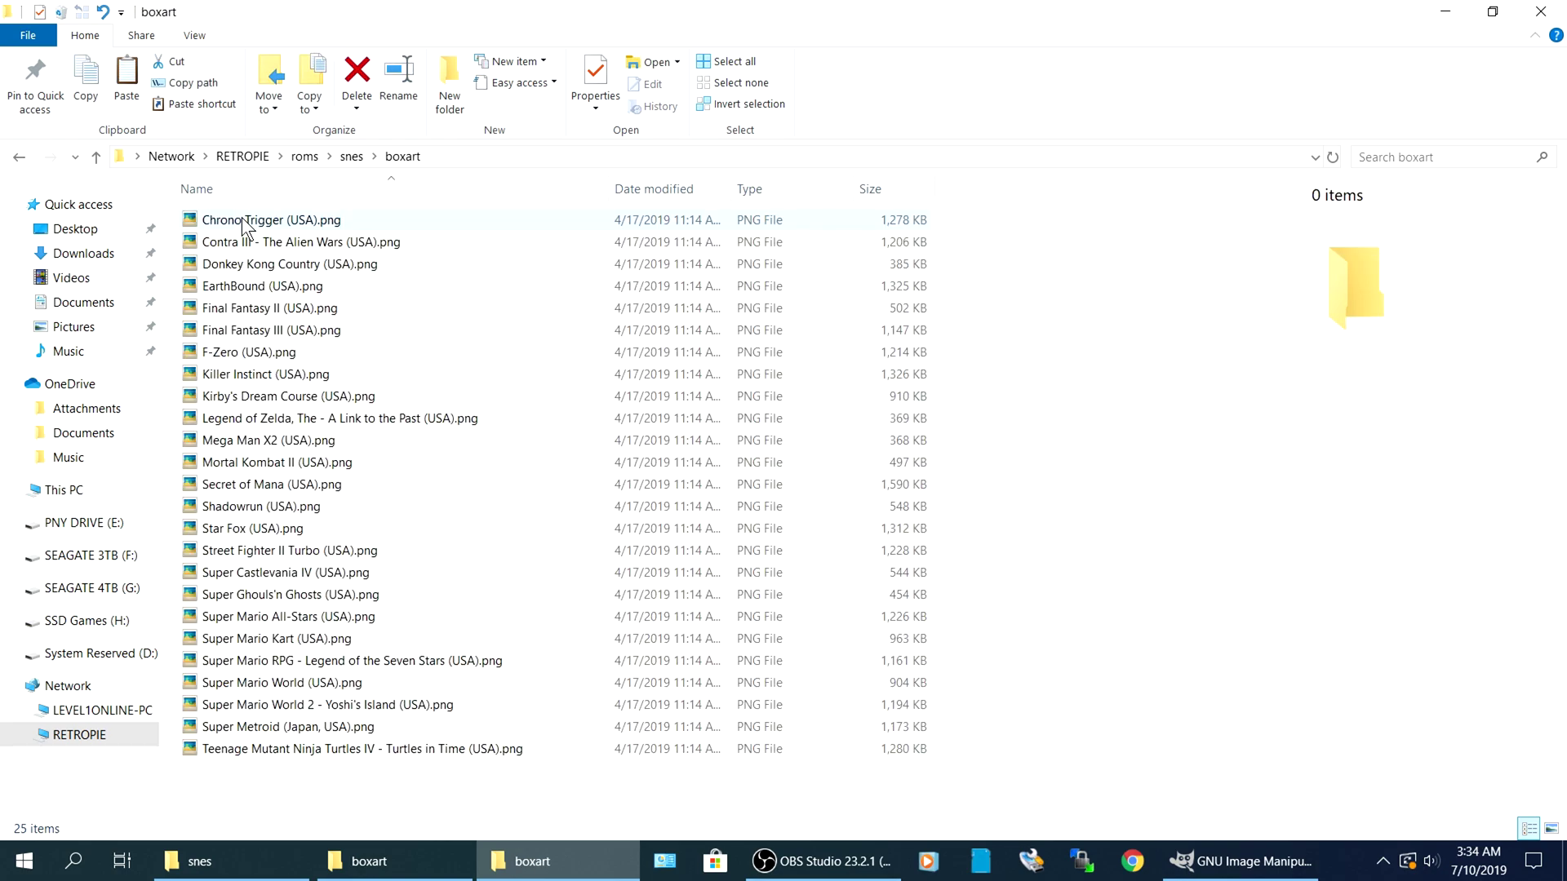
click(120, 72)
click(653, 328)
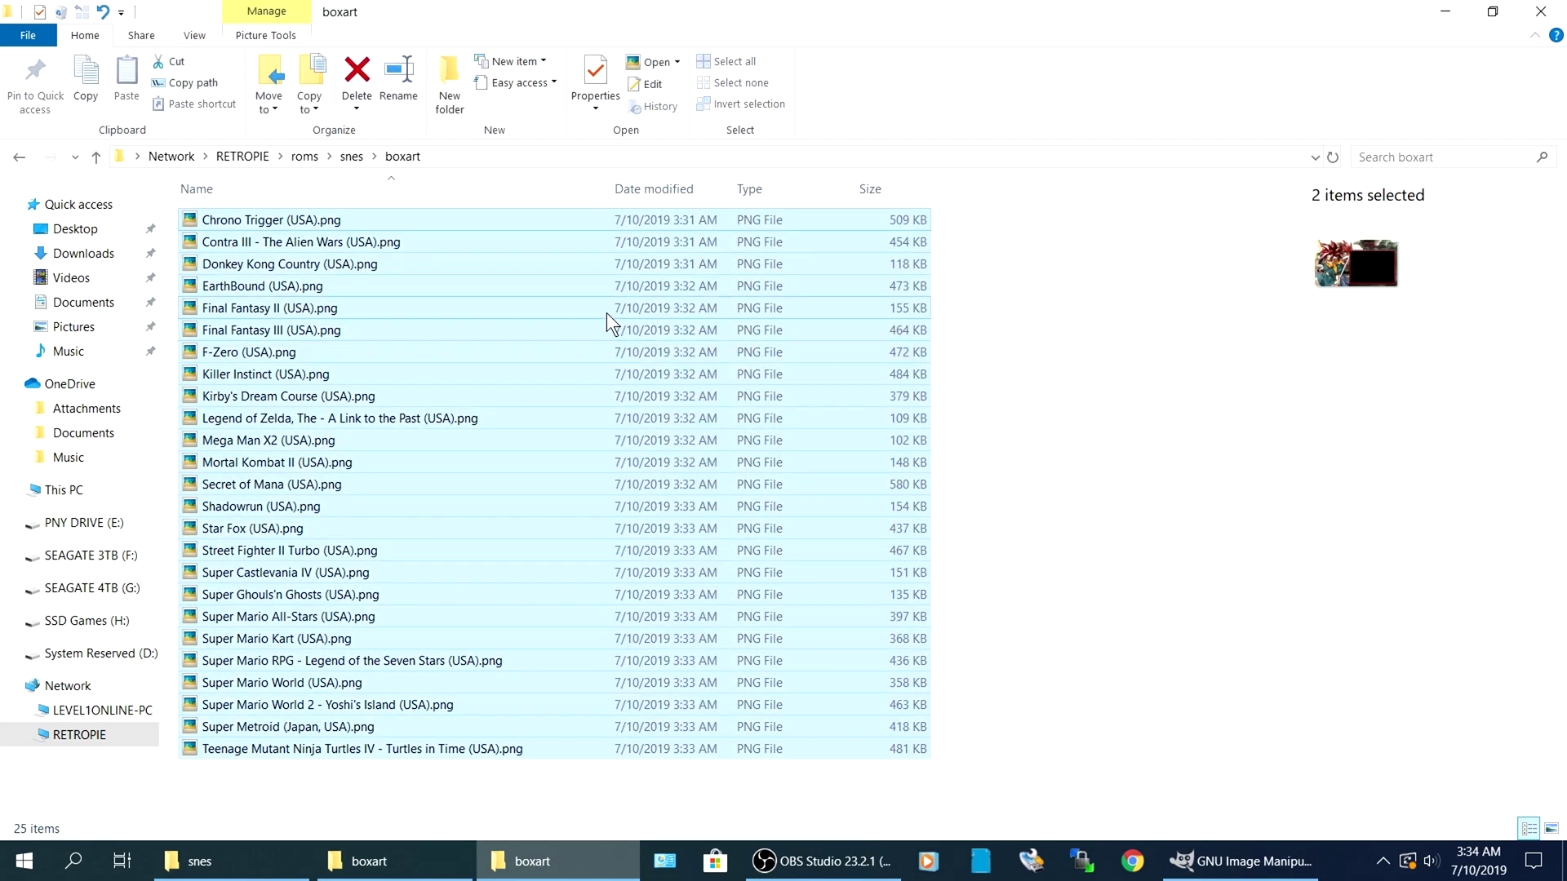
Deselect the 25 copied files and open the Super Nintendo game list.
click(1011, 344)
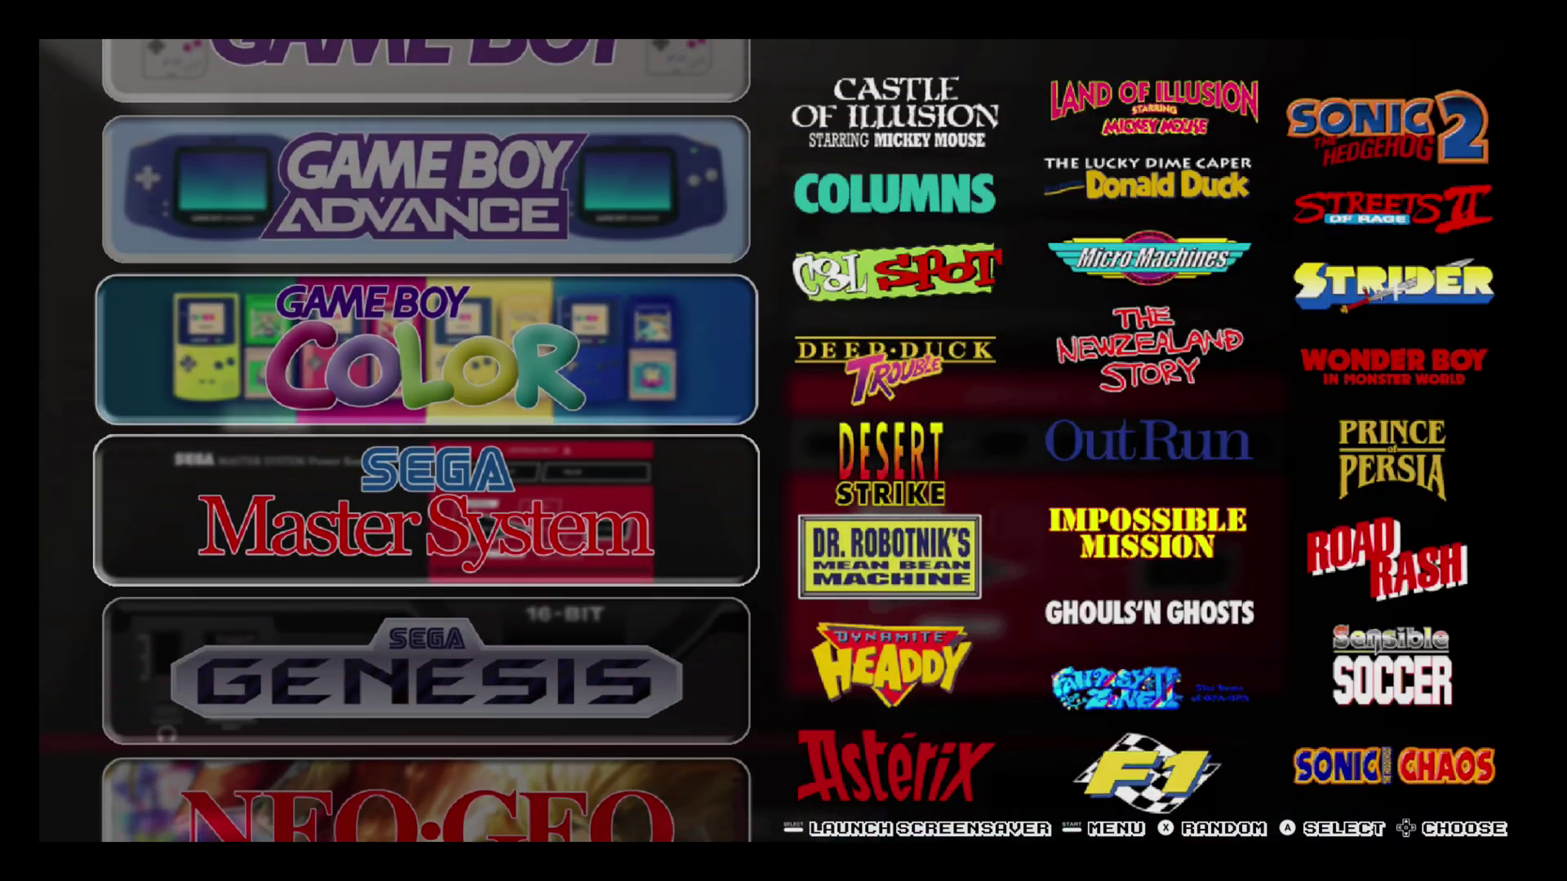
key(Down)
key(Down)
key(Down)
key(Down)
key(Down)
key(Down)
key(Down)
key(Down)
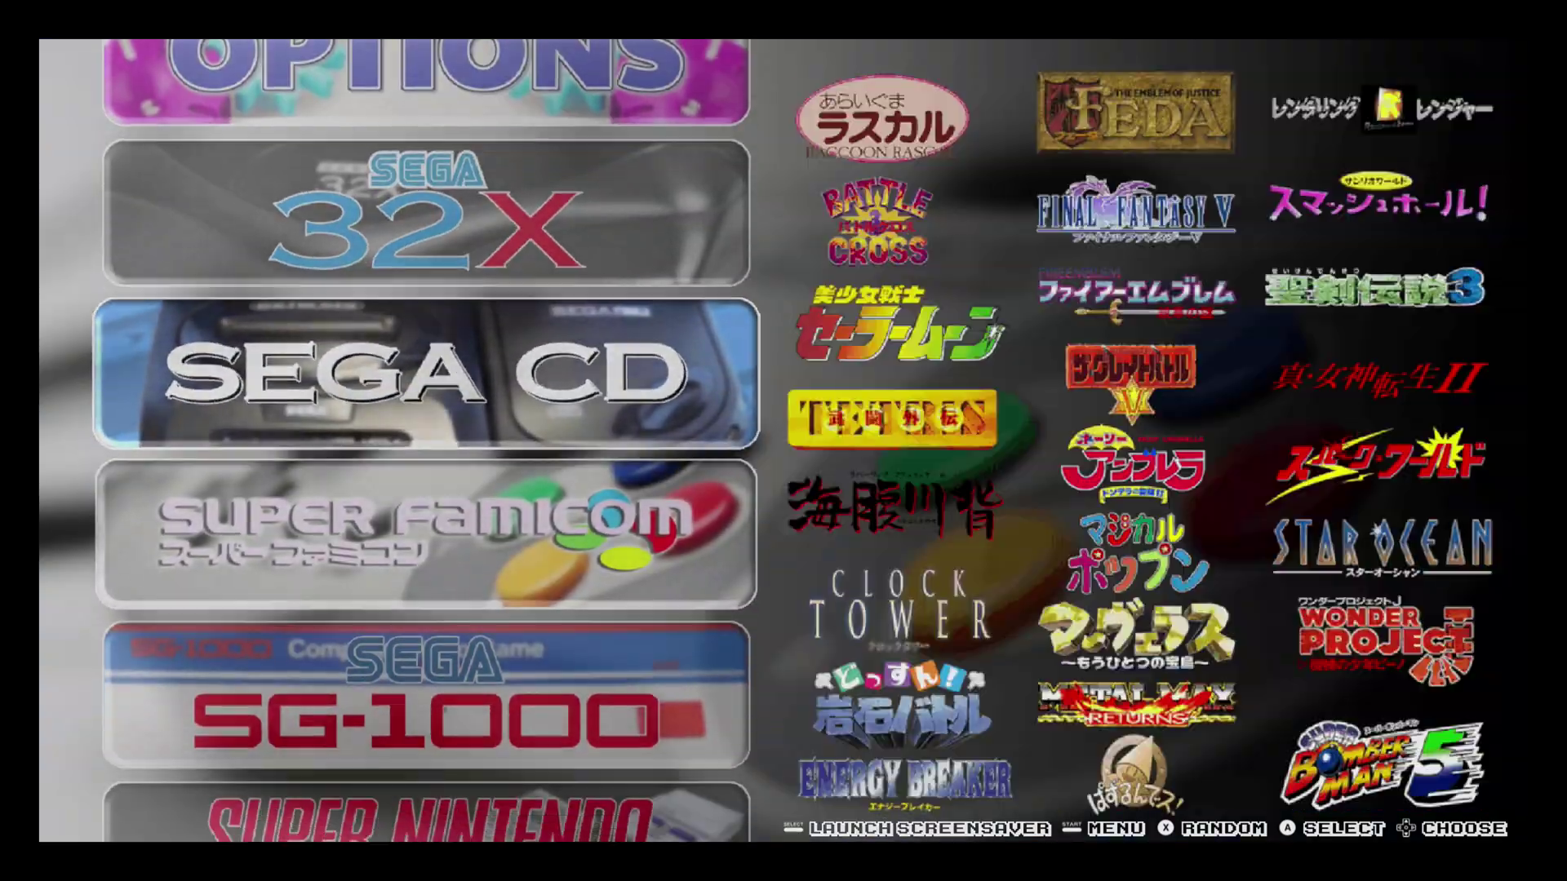
key(Down)
key(Down)
key(Down)
key(Return)
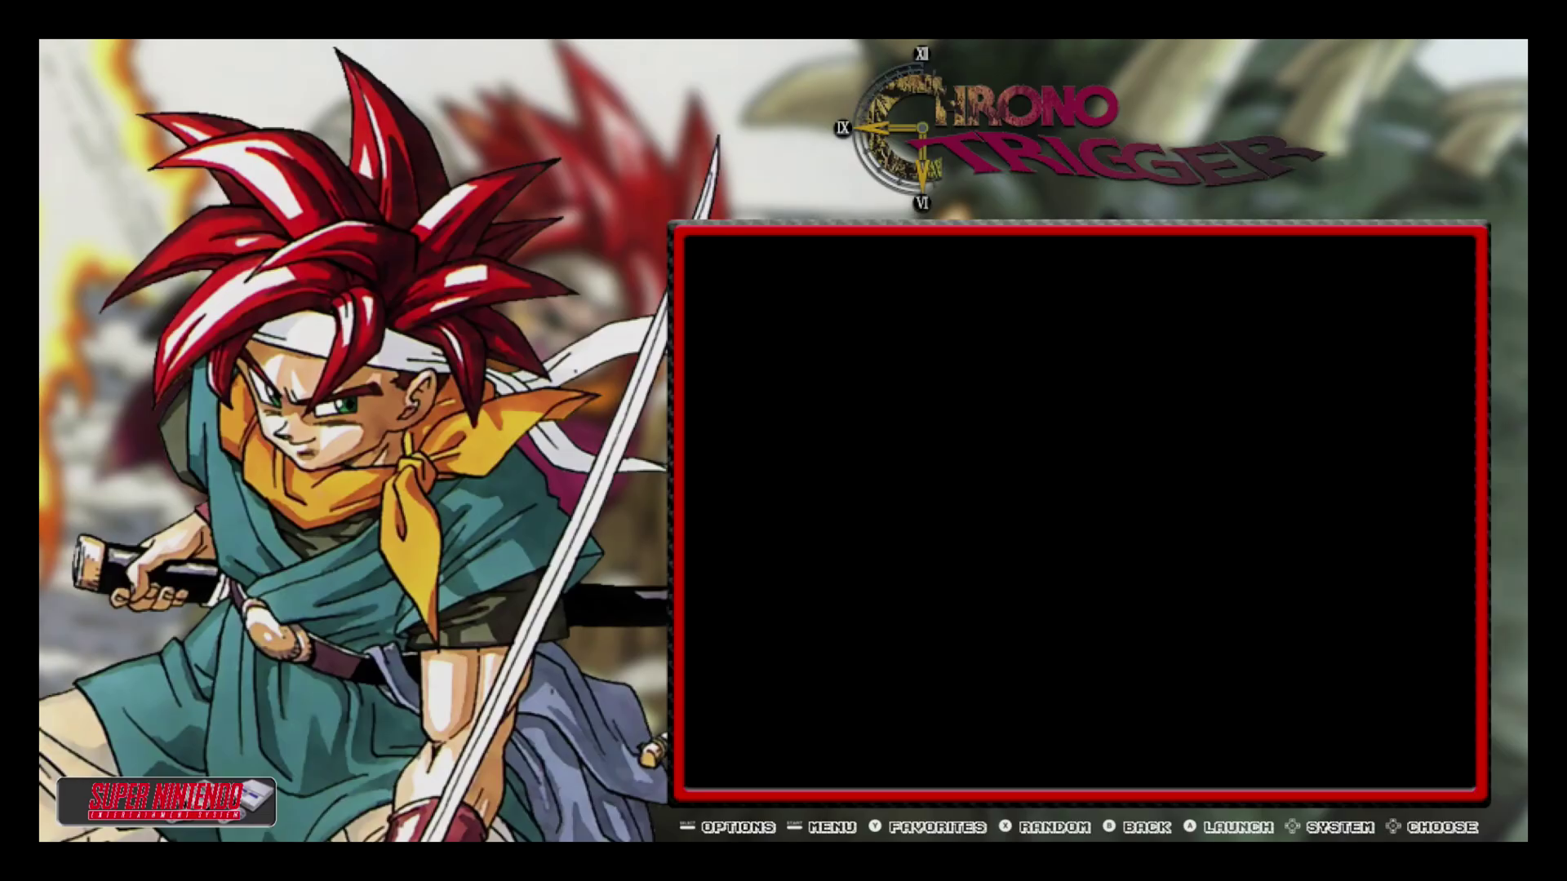
key(Down)
key(Down)
key(Down)
key(Down)
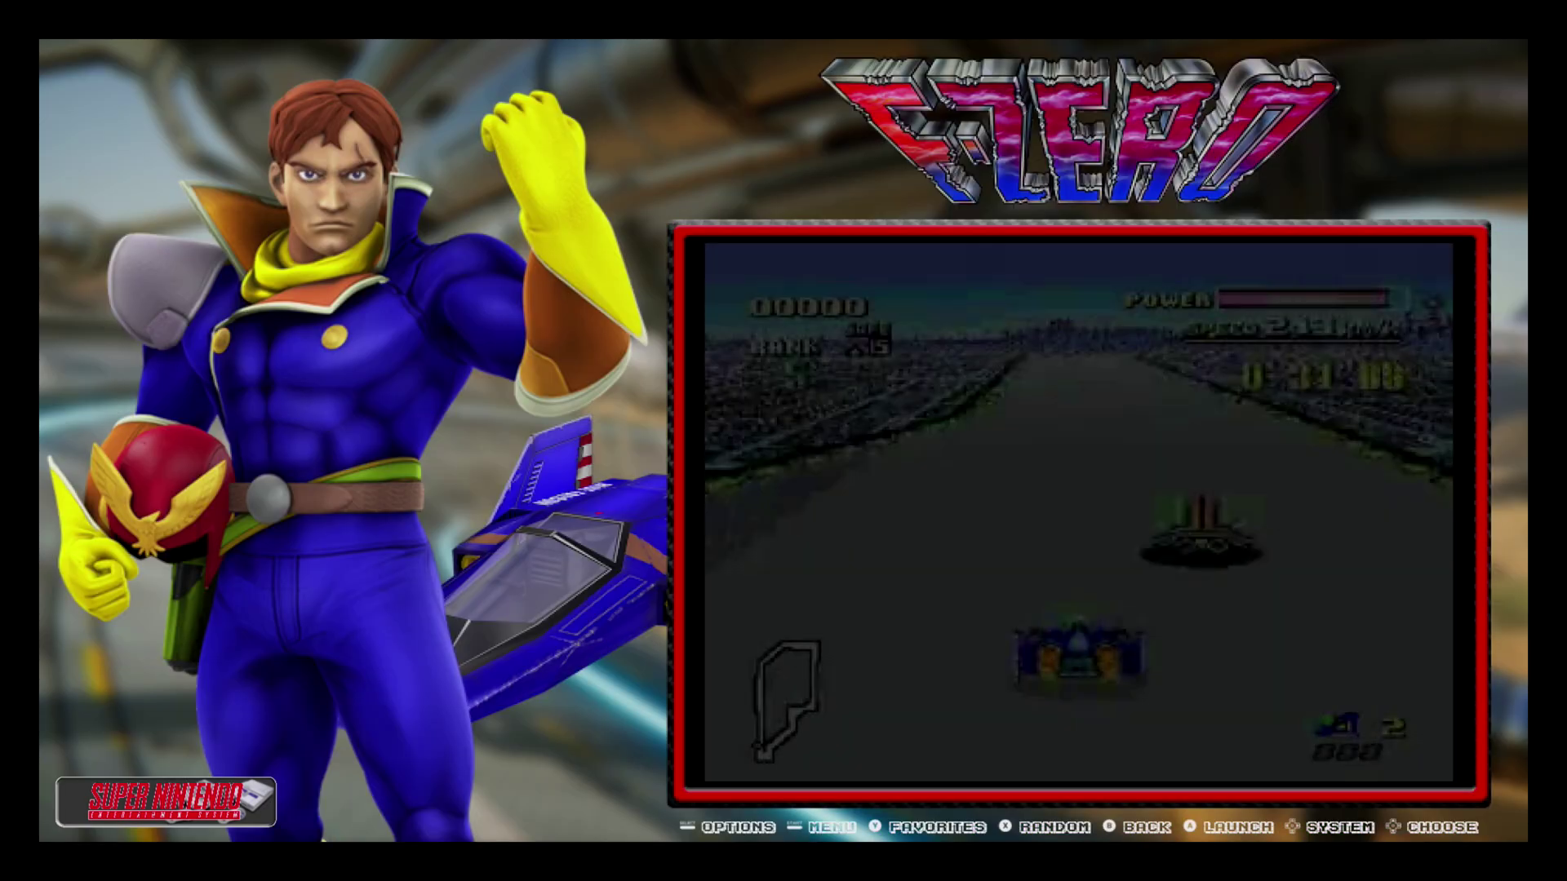
Browse Final Fantasy II and III, Killer Instinct, Mega Man X2 and Super Metroid.
key(Down)
key(Down)
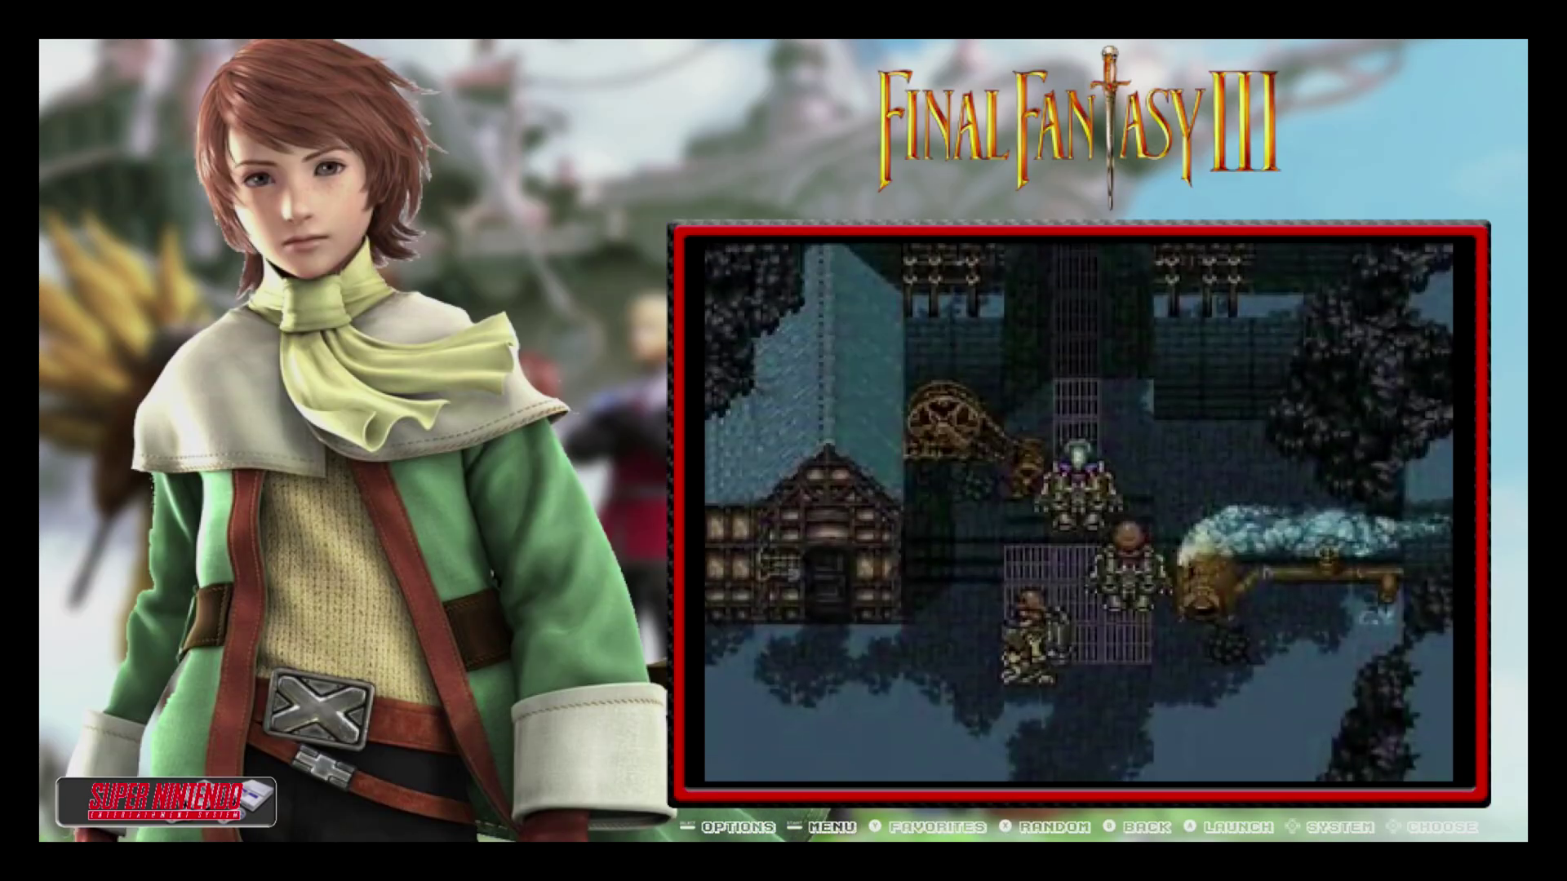
key(Down)
key(Down)
key(Down)
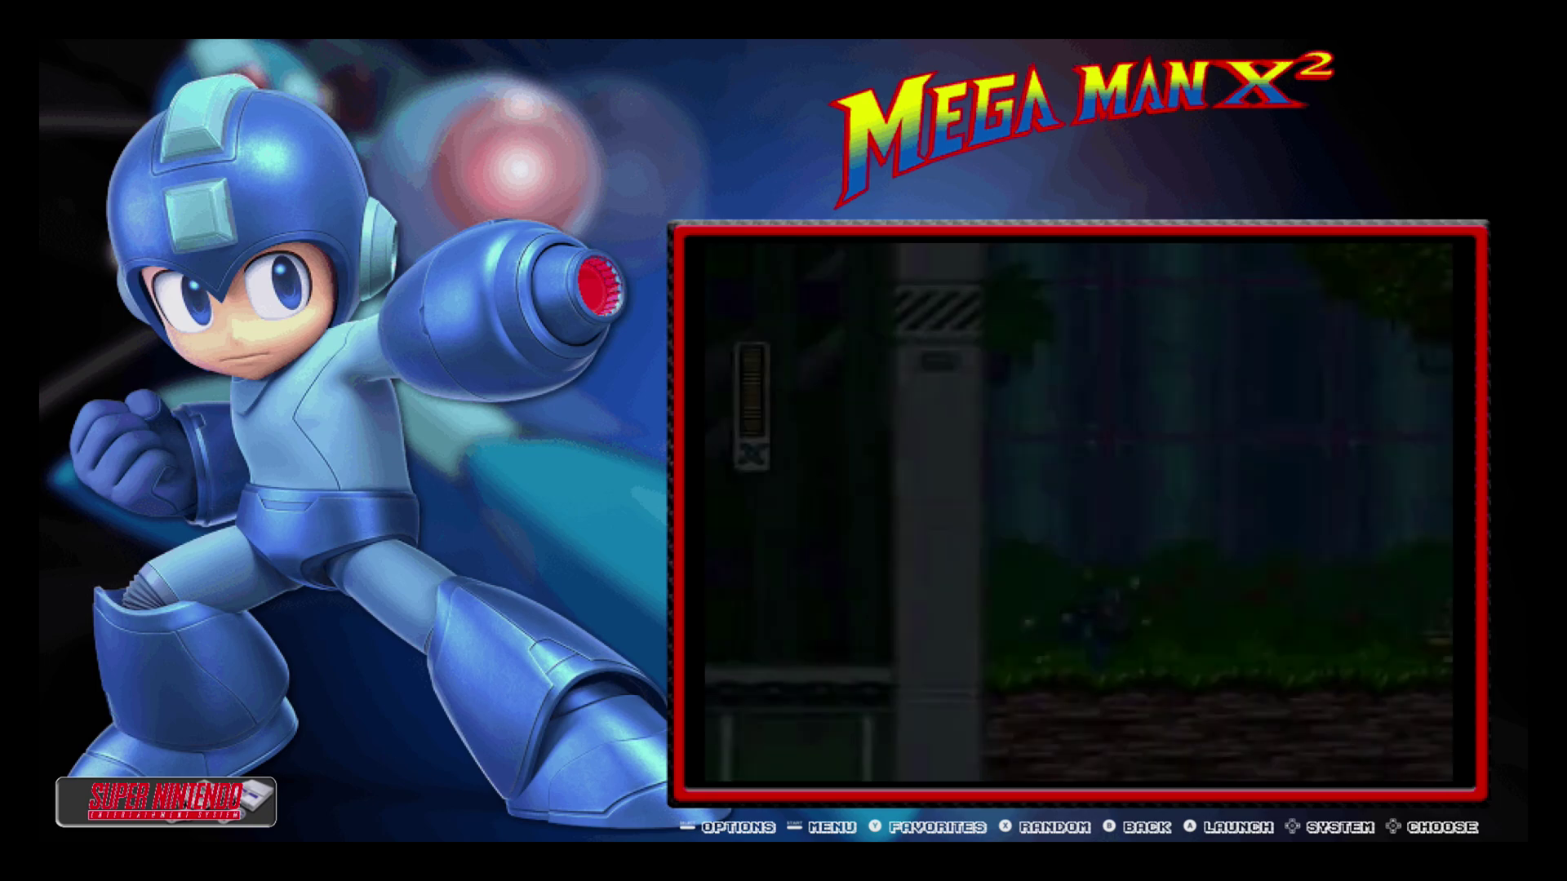
key(Down)
key(Down)
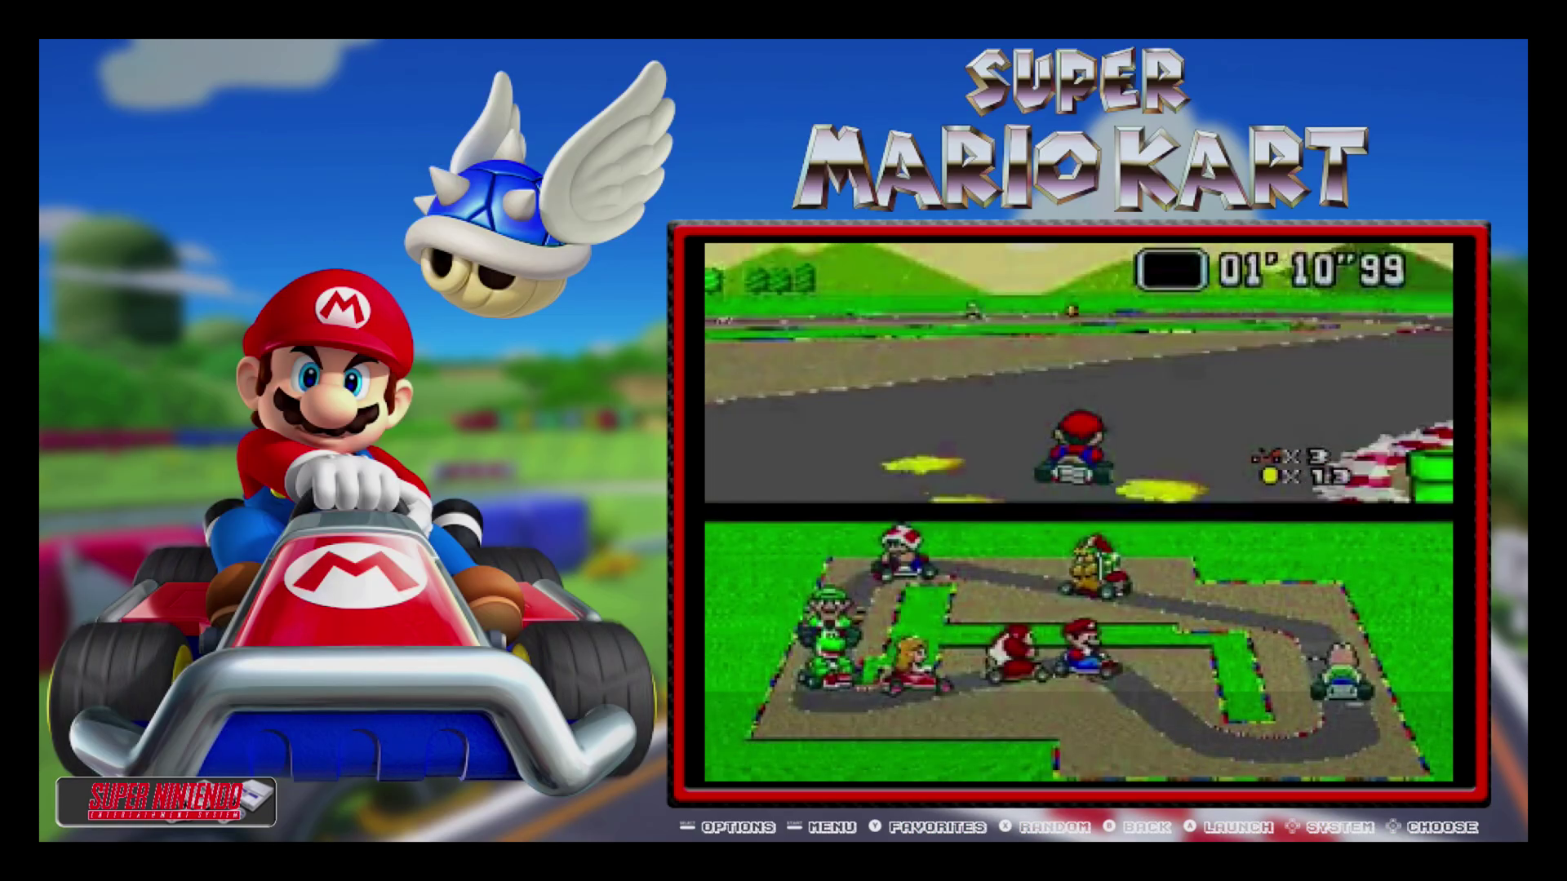
key(Down)
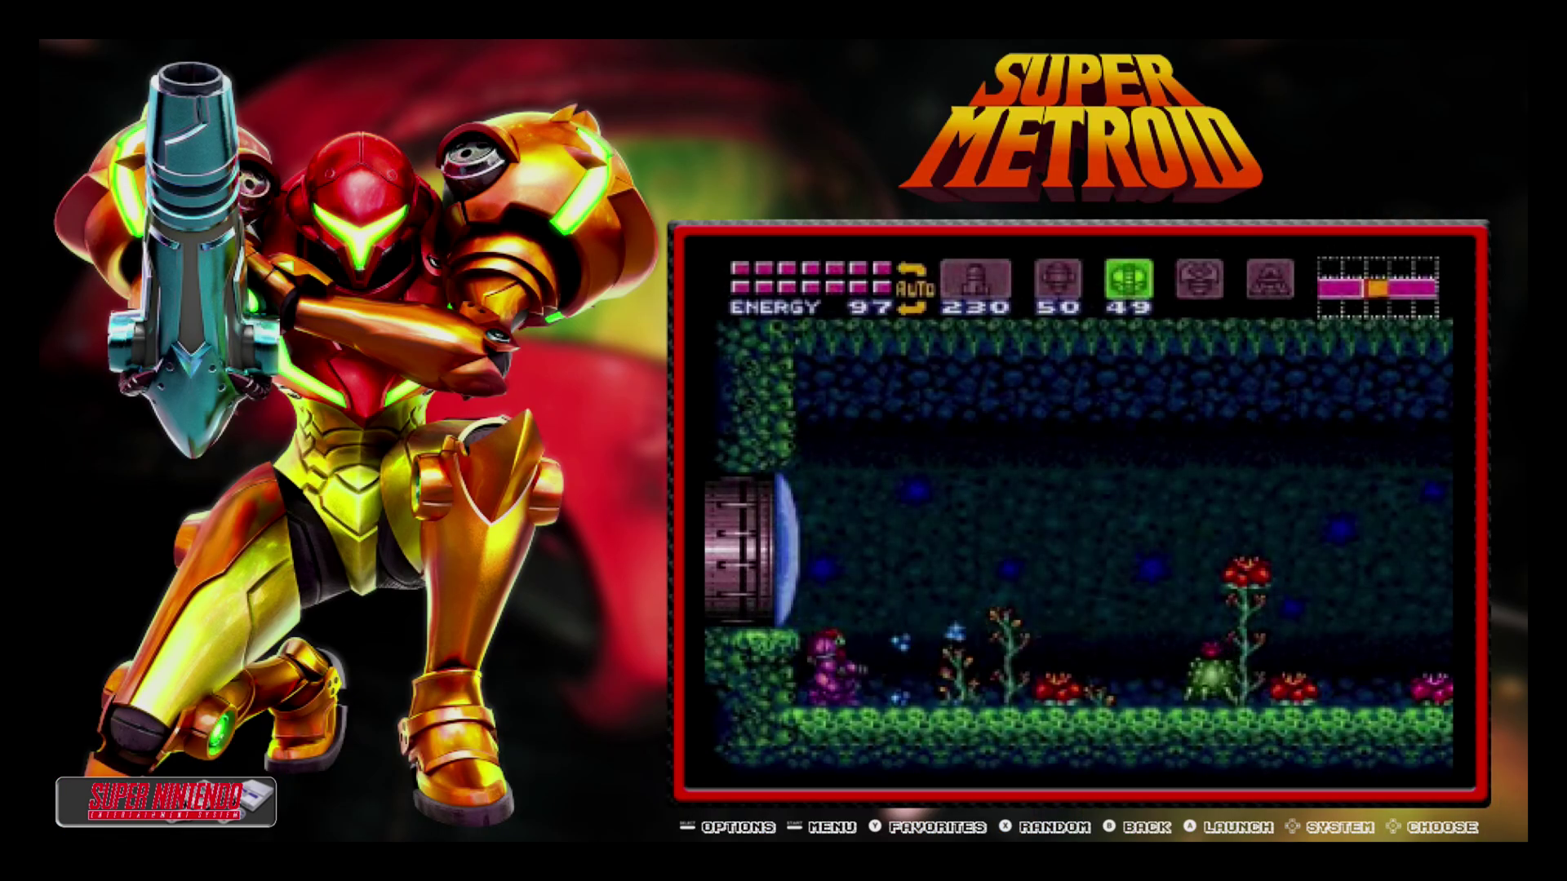
key(Down)
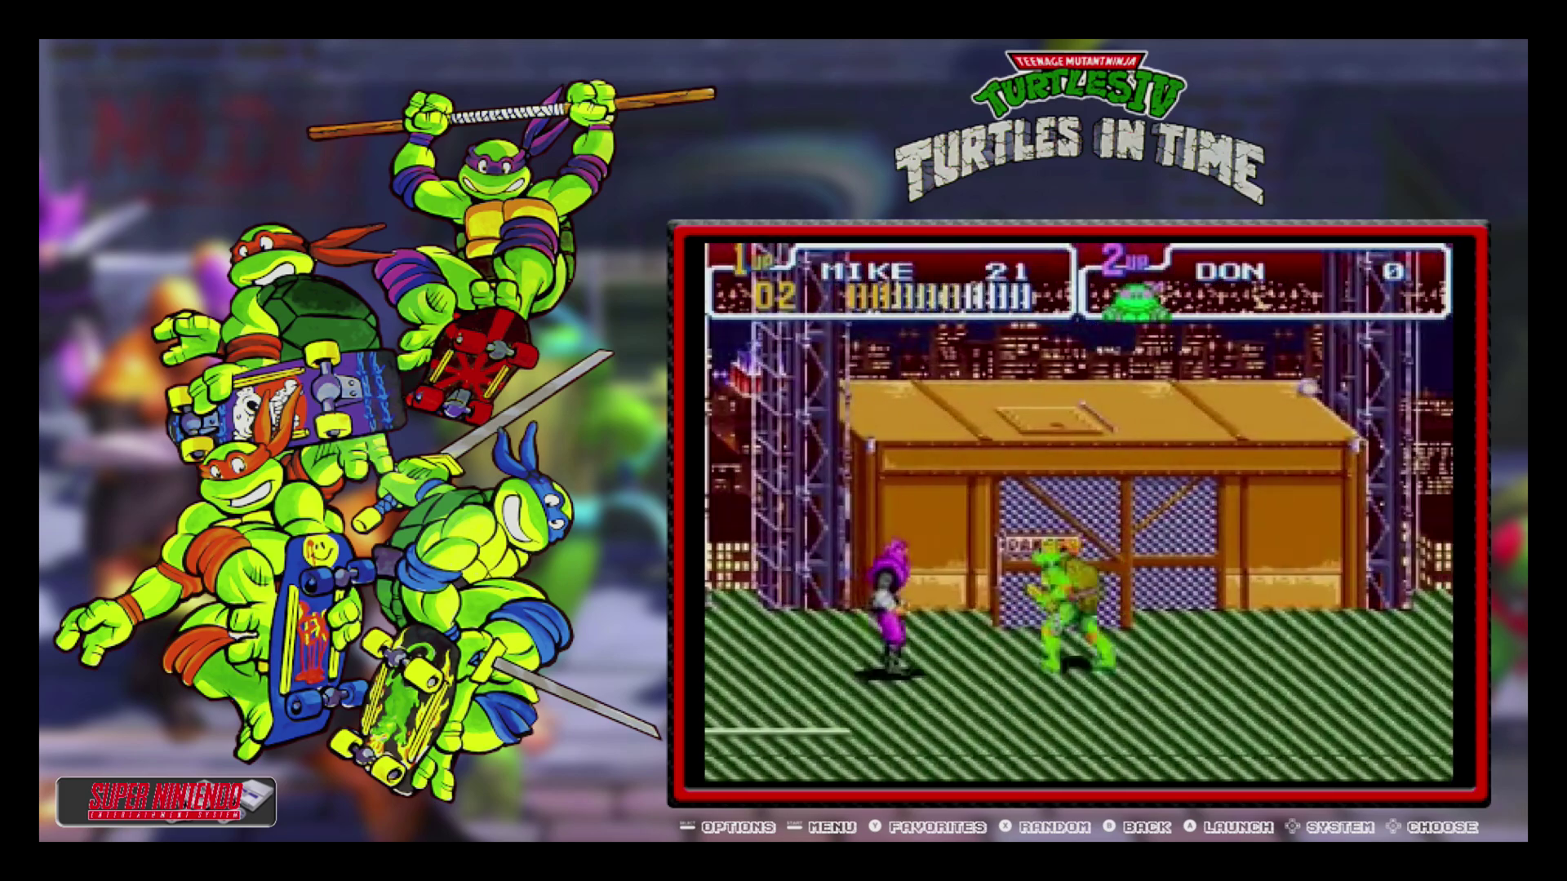
Wrap around to A Link to the Past, Contra III and EarthBound, then reopen Super Nintendo.
key(Down)
key(Down)
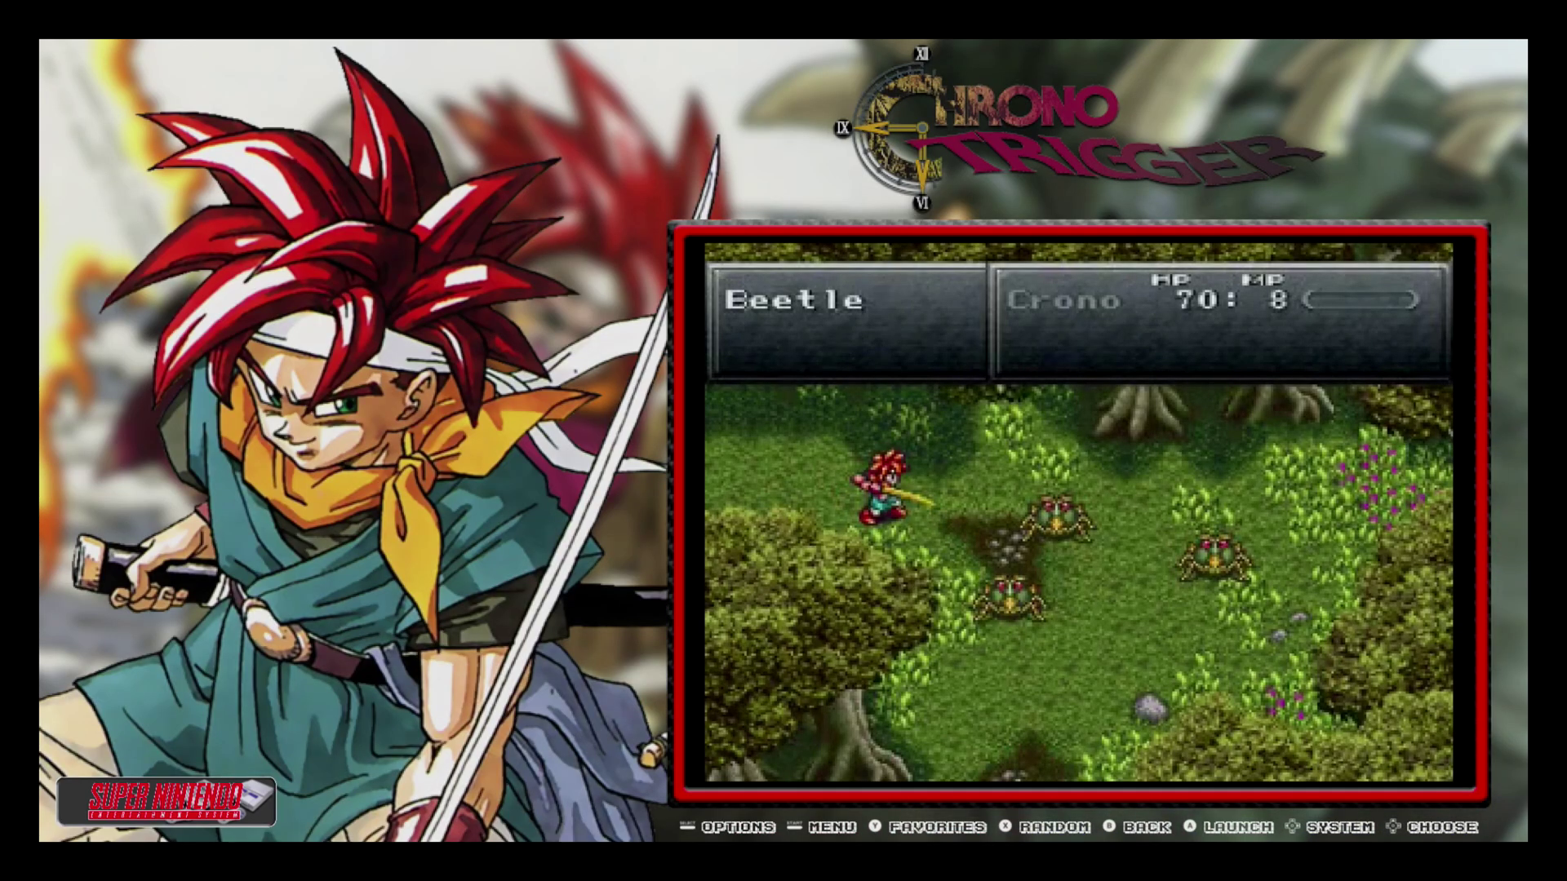
key(Down)
key(Down)
key(Down)
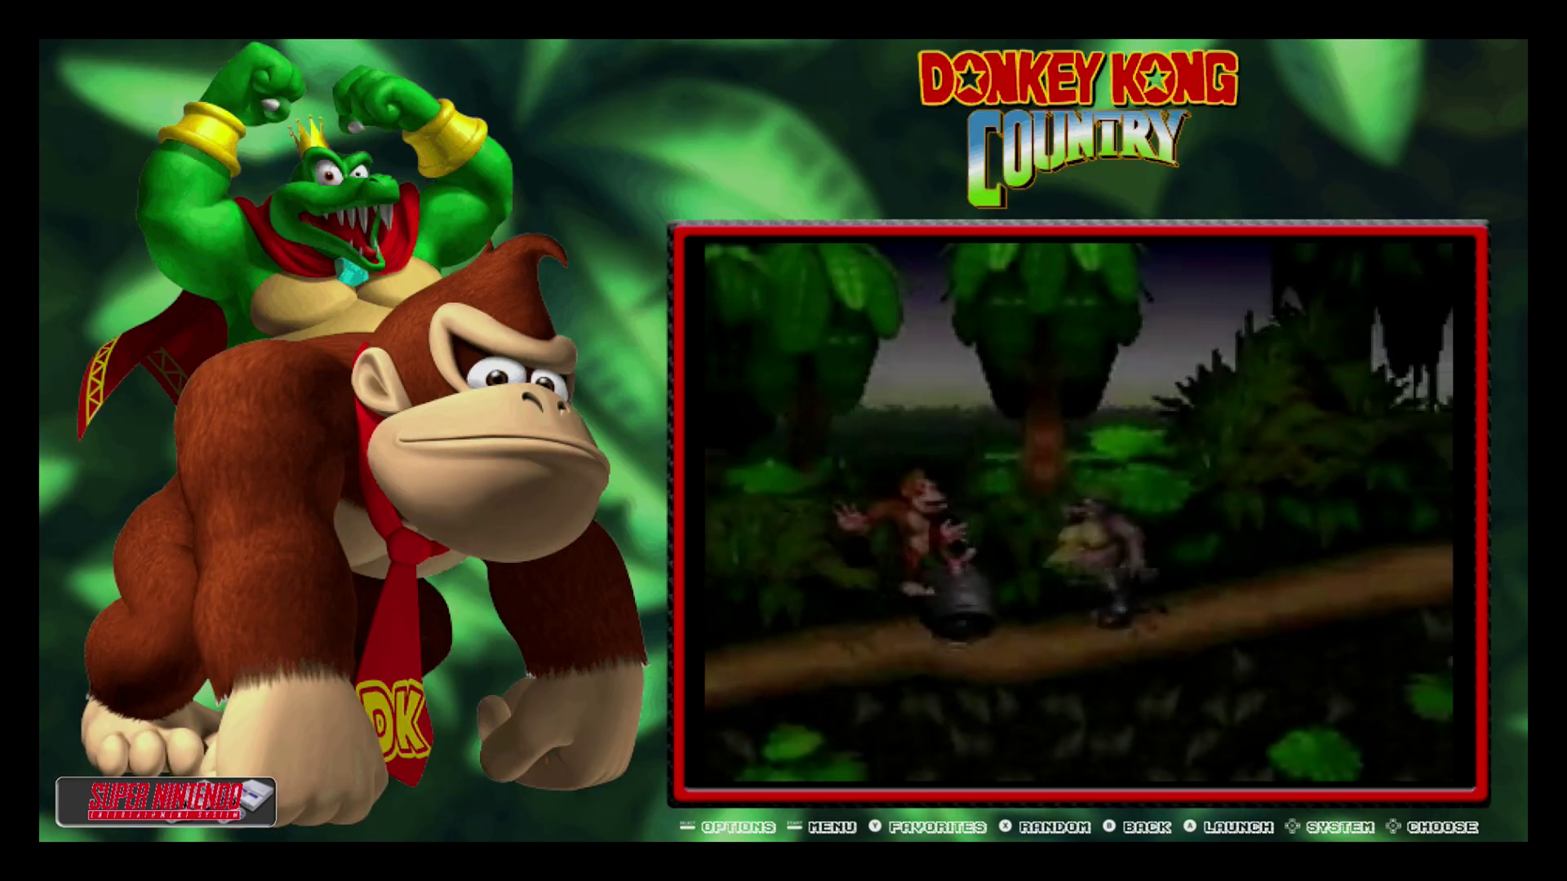
key(Down)
key(Down)
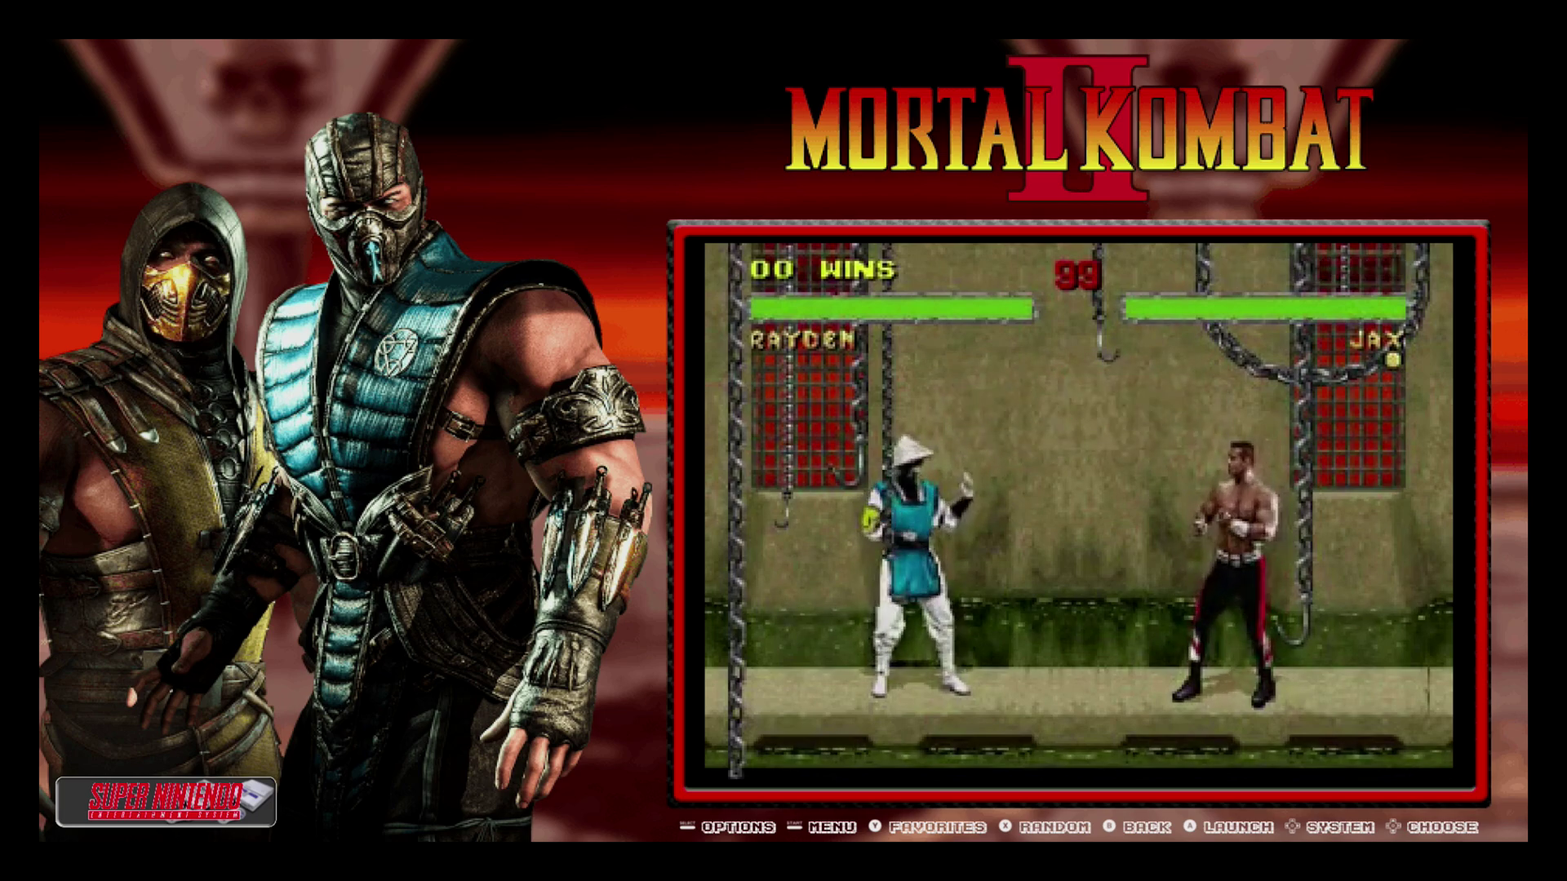
key(Escape)
key(Return)
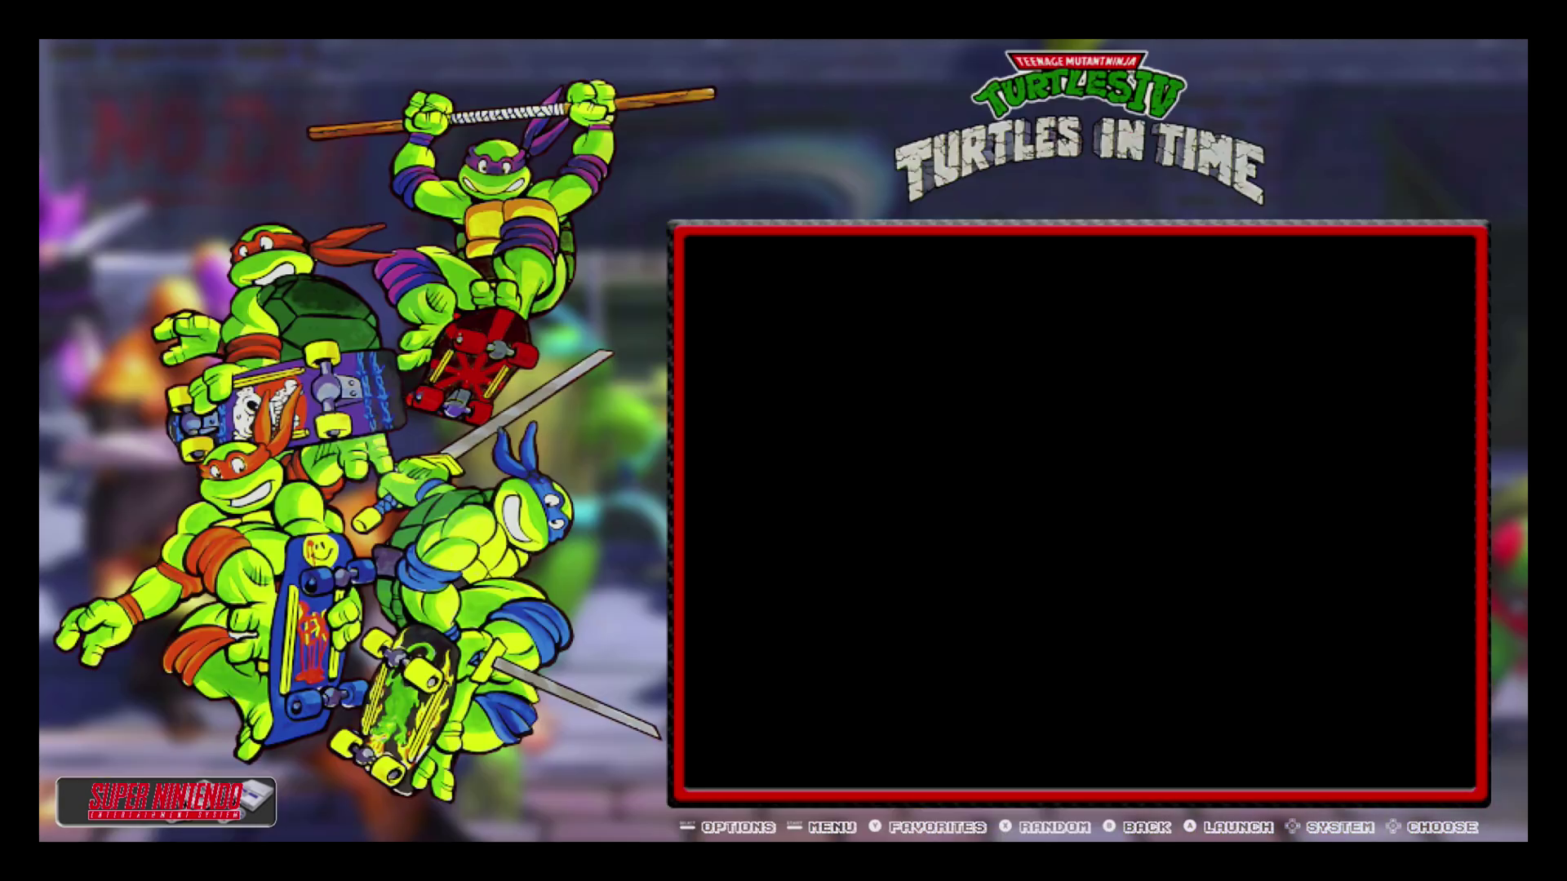
Scroll the system carousel past PC Engine to Options, then back up to Sega Genesis.
key(Escape)
key(Down)
key(Down)
key(Down)
key(Down)
key(Down)
key(Down)
key(Down)
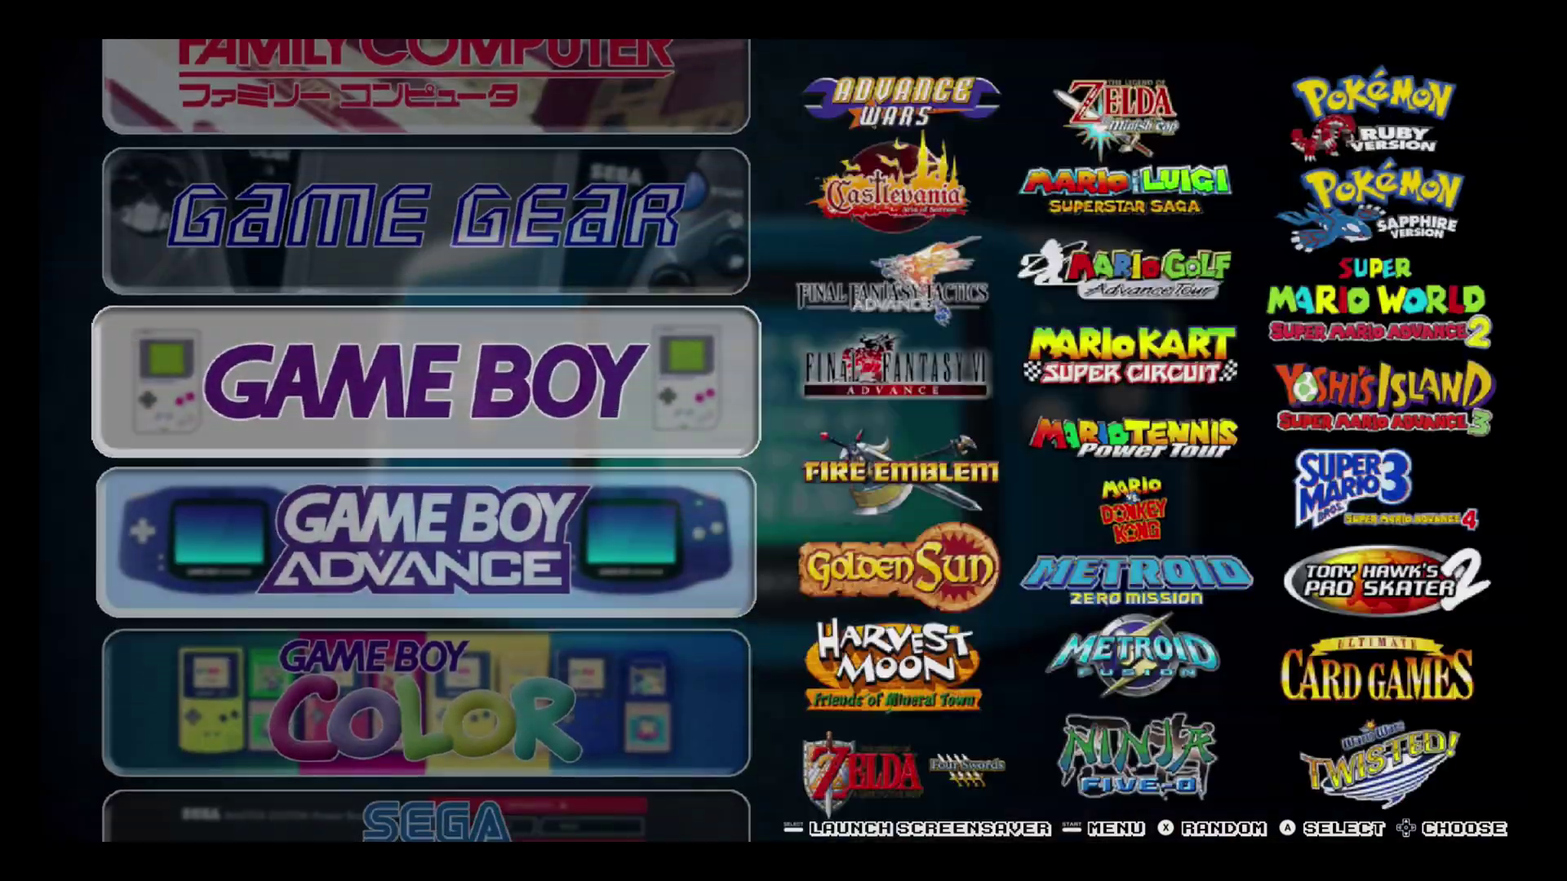
key(Down)
key(Down)
key(Down)
key(Down)
key(Down)
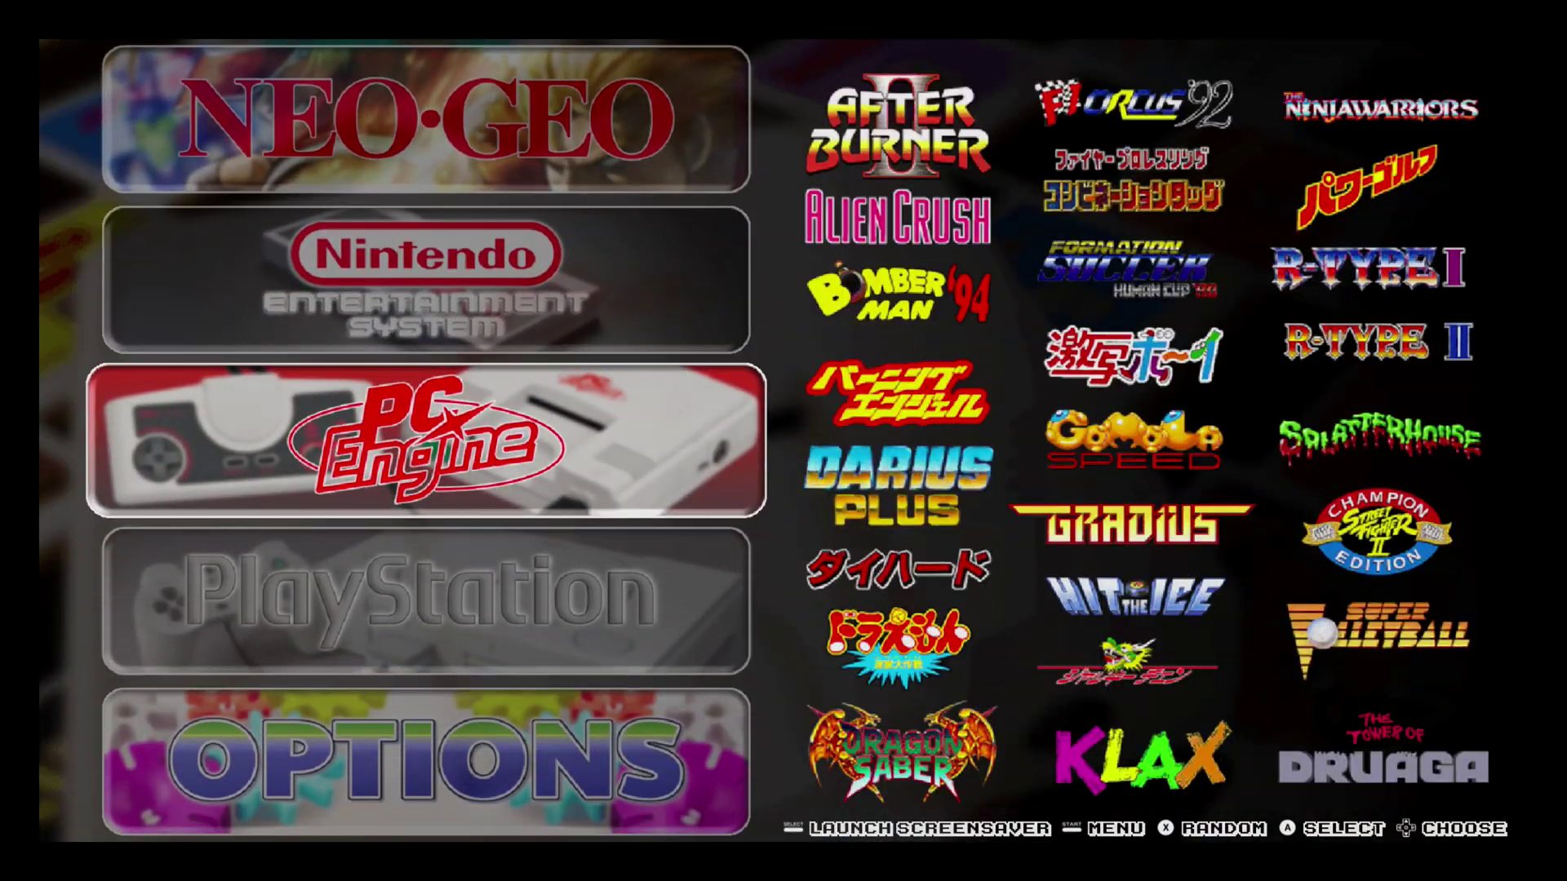
key(Up)
key(Up)
key(Up)
key(Up)
key(Up)
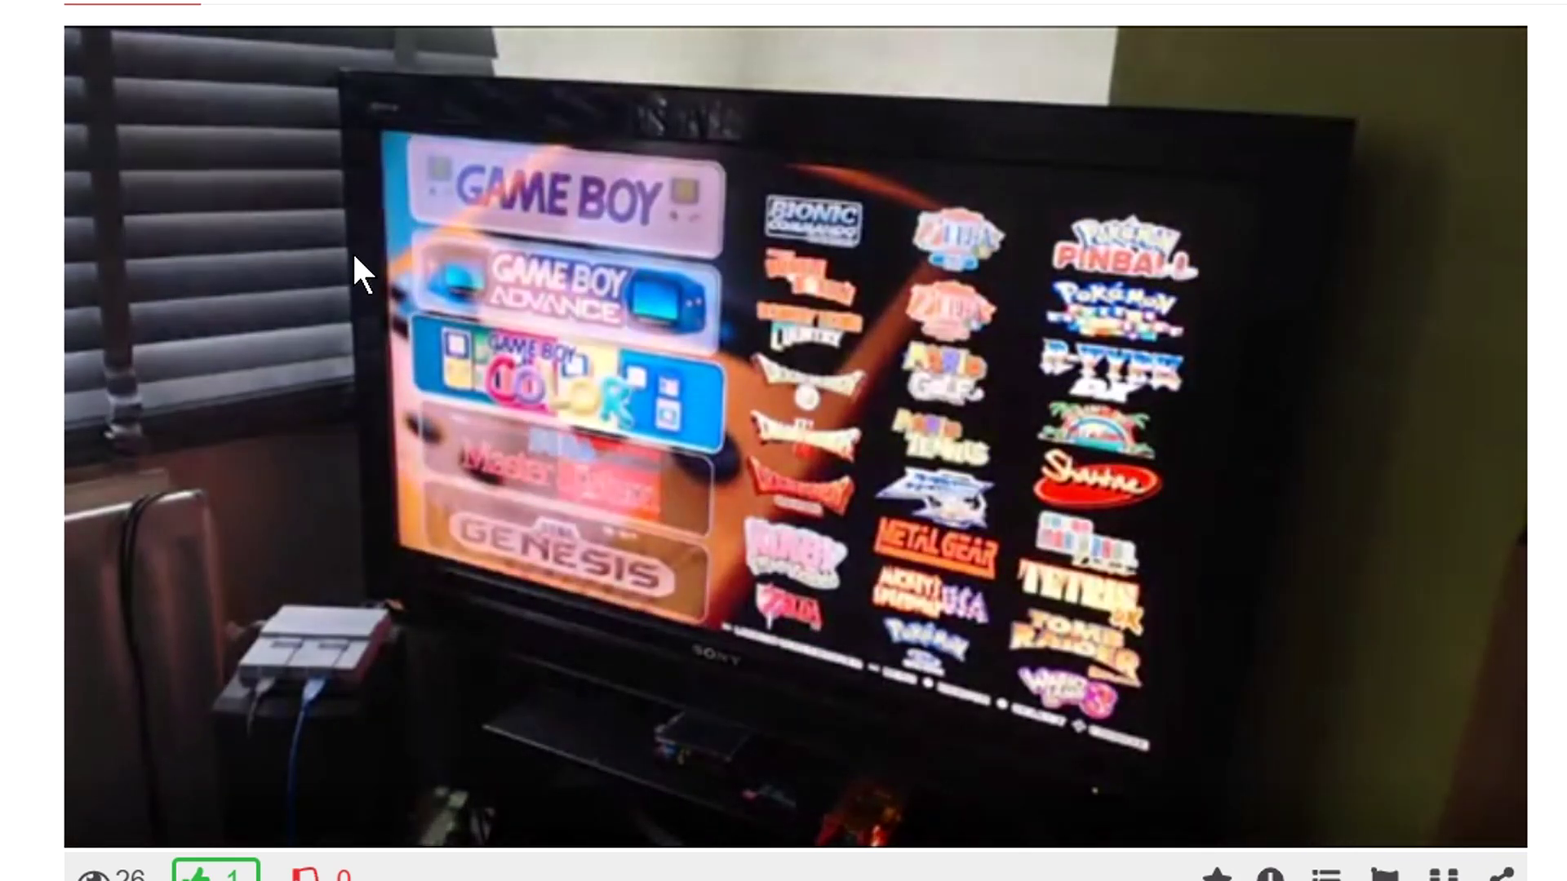
mouse_move(351, 252)
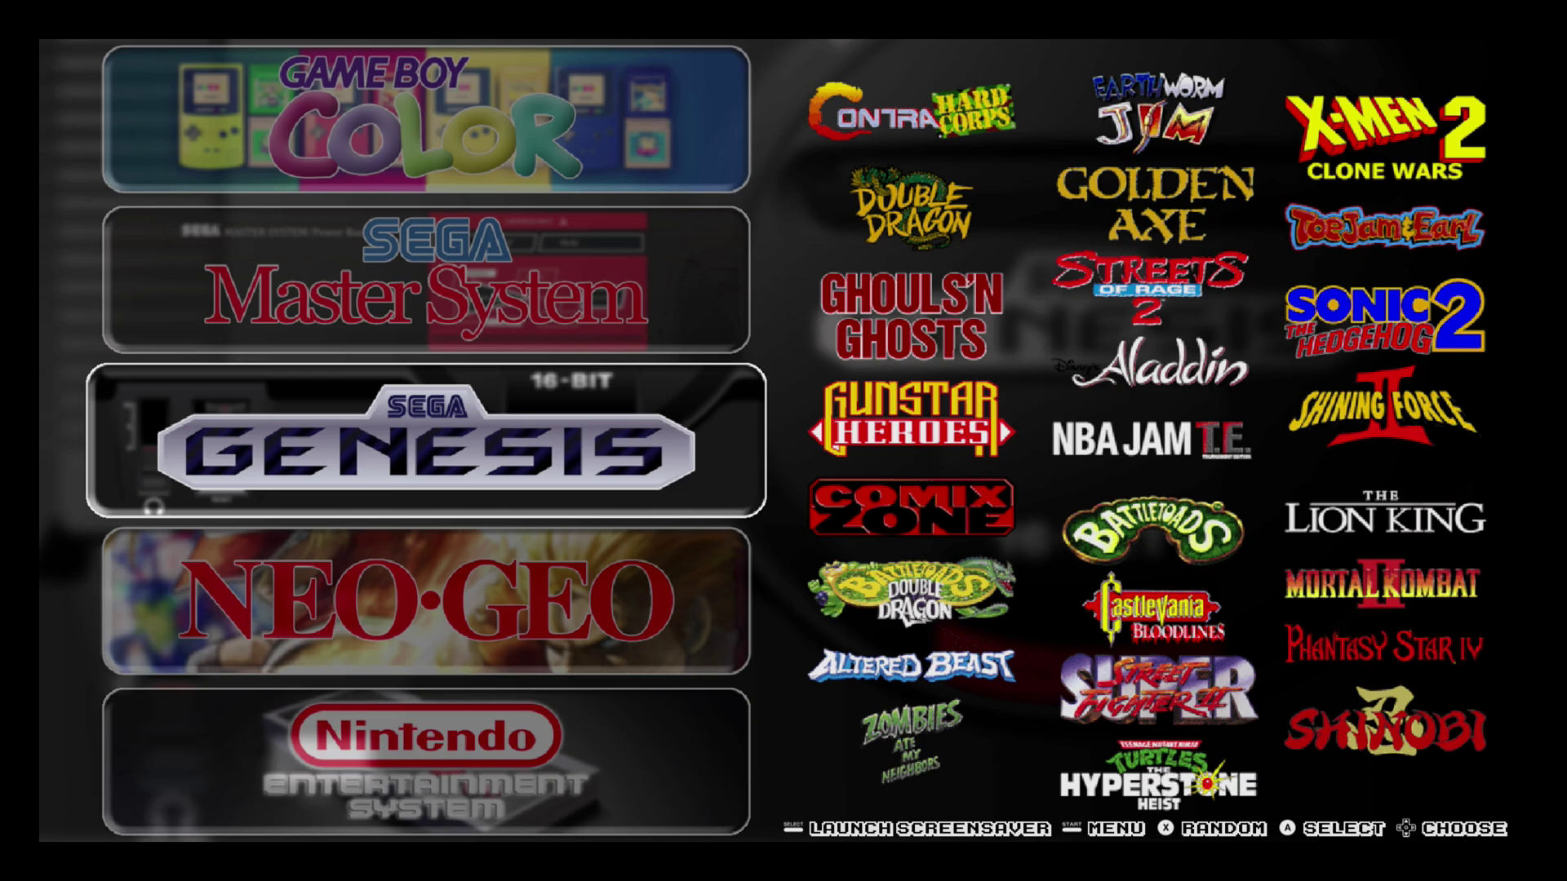
Open the Sega Genesis games and jump to letter G, reaching Golden Axe.
key(Return)
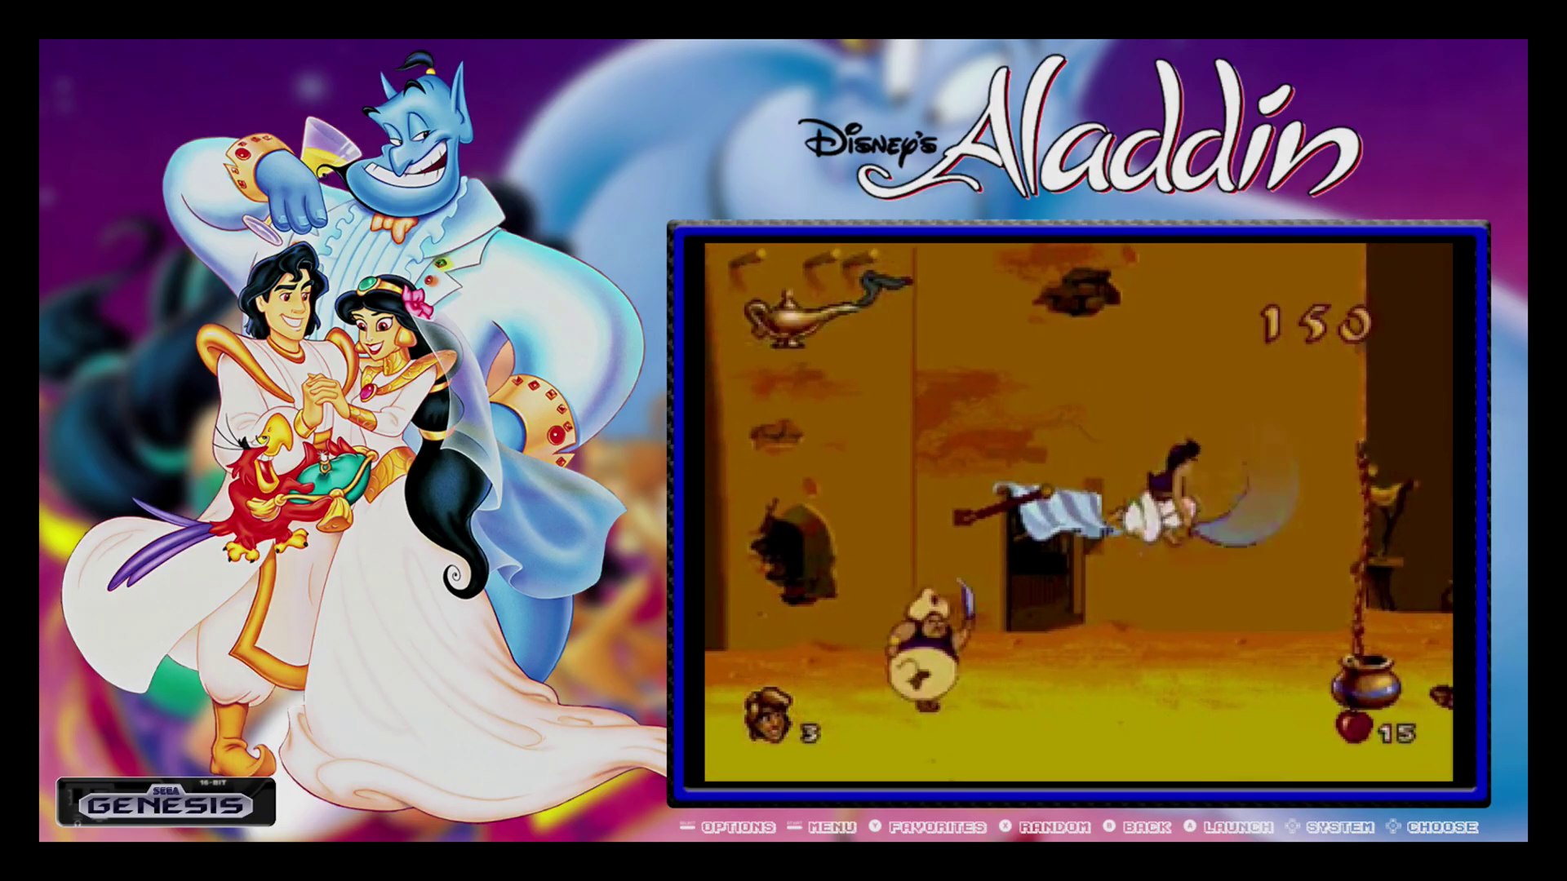
key(Shift_R)
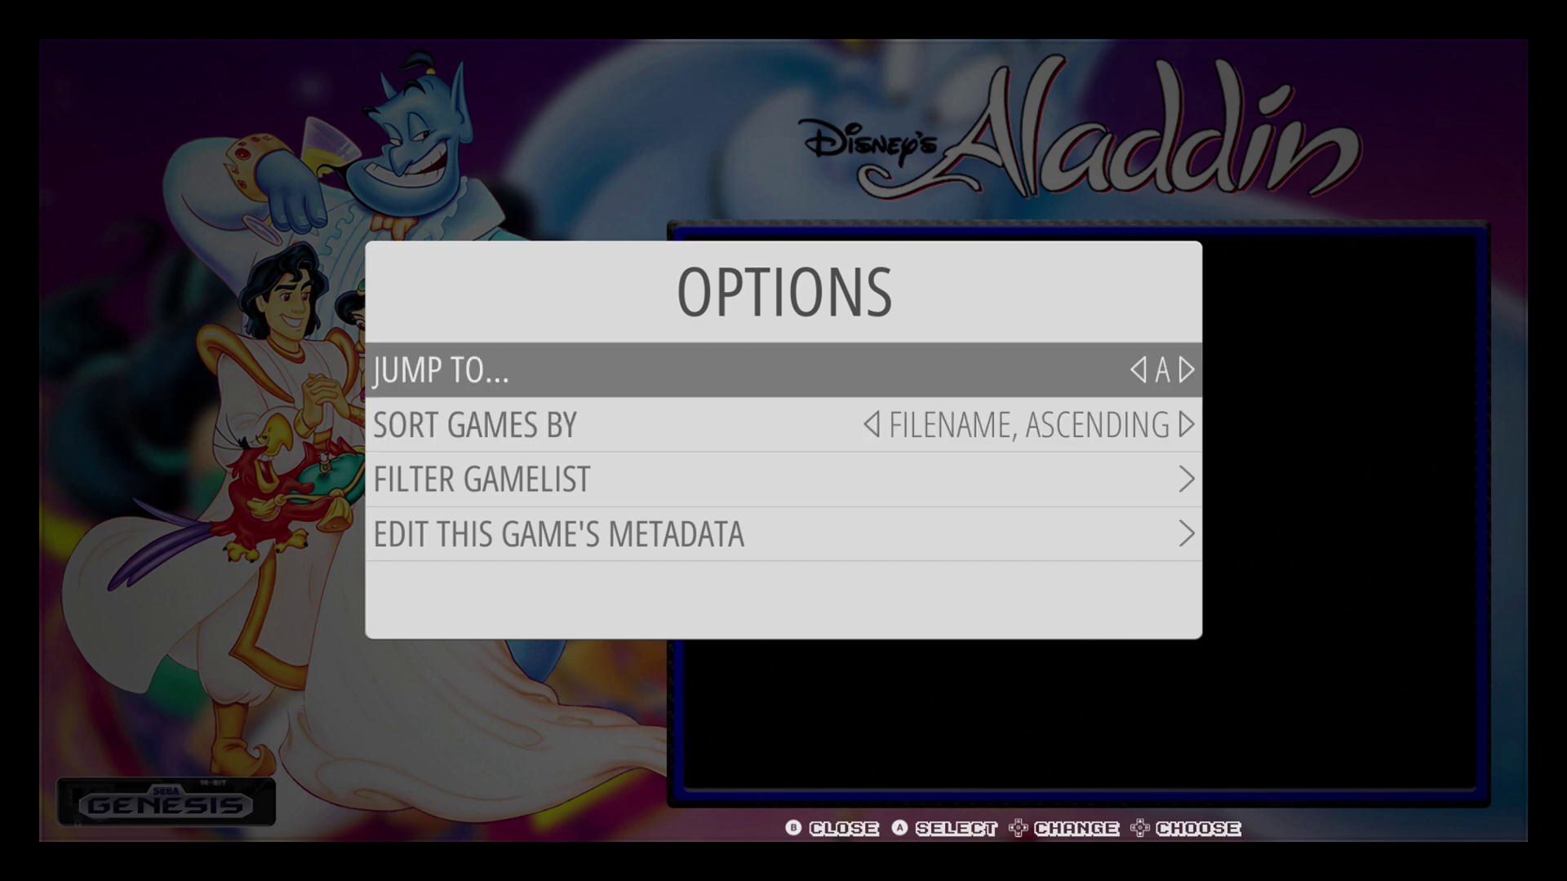
key(Right)
key(Right)
key(Right)
key(Right)
key(Right)
key(Right)
key(Return)
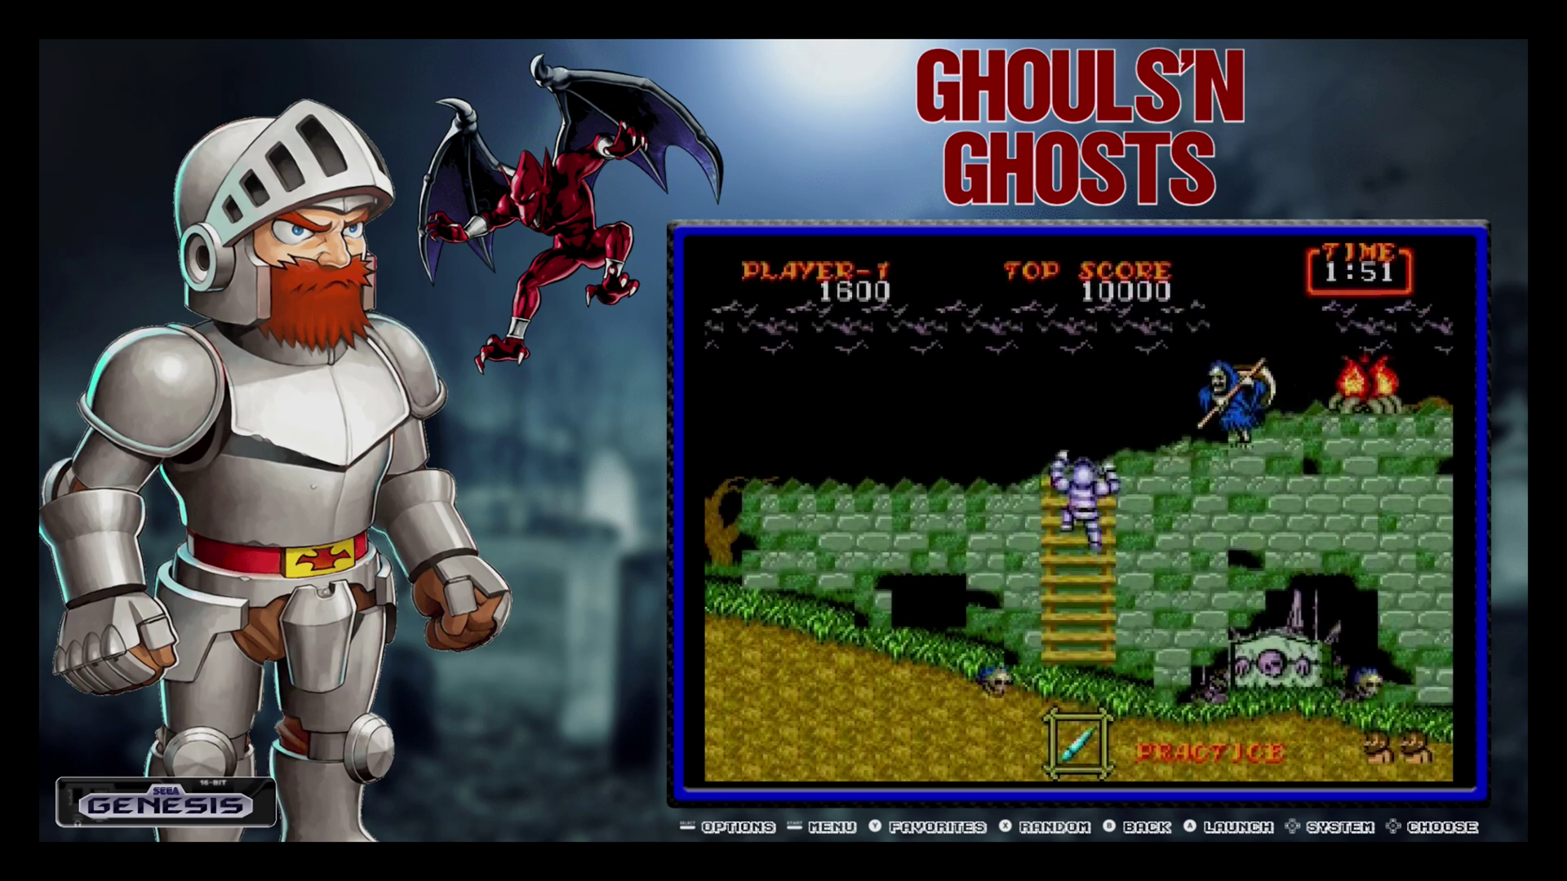
key(Right)
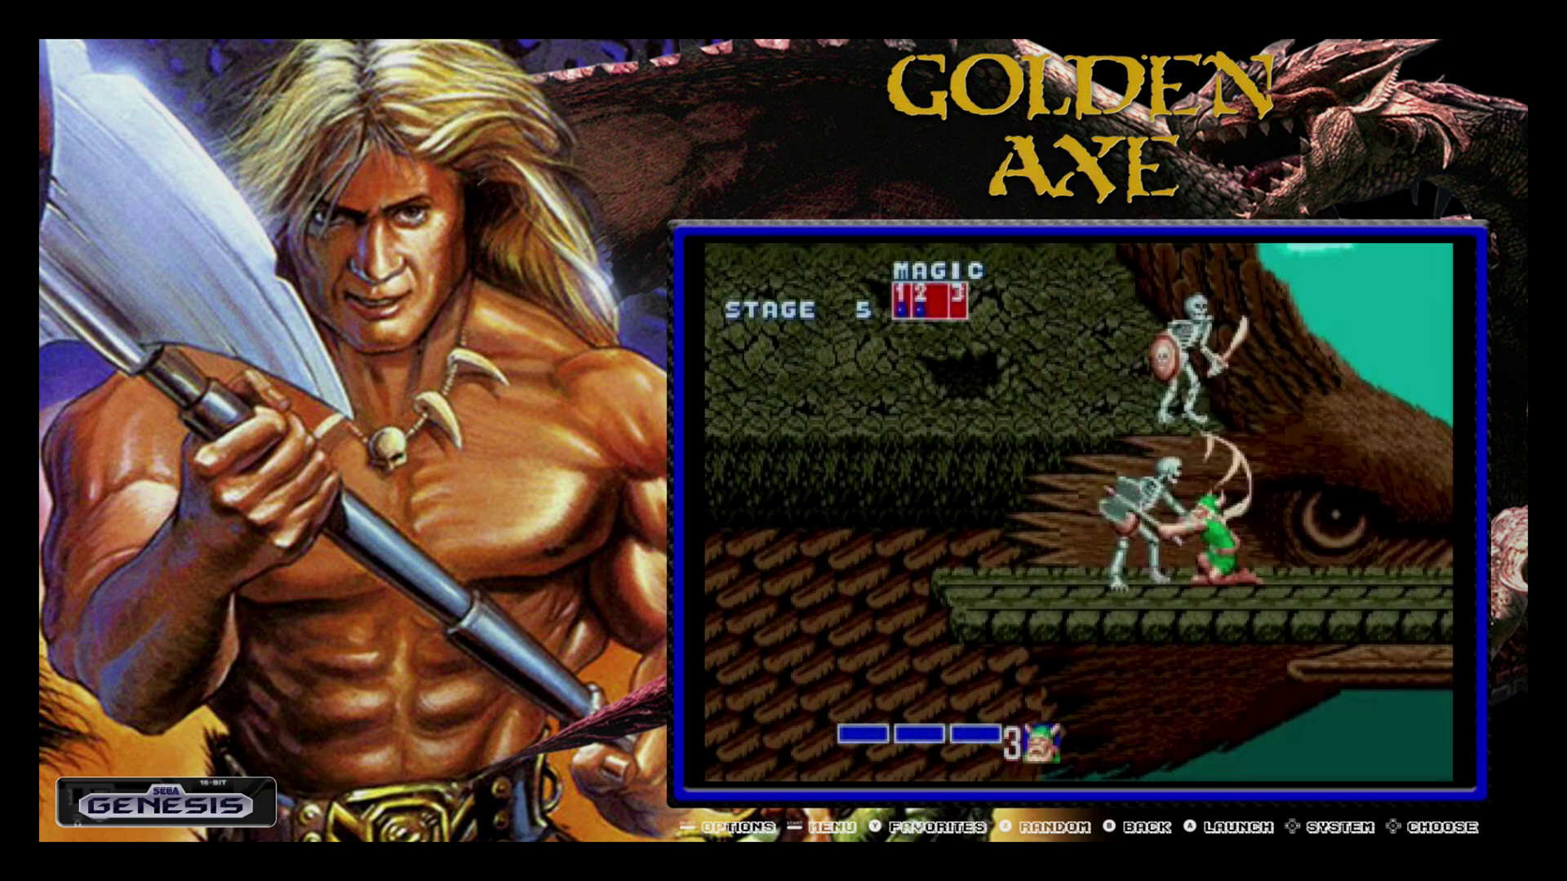
Reopen the Genesis games, skip ahead through them, and return to the systems list.
key(Escape)
key(Return)
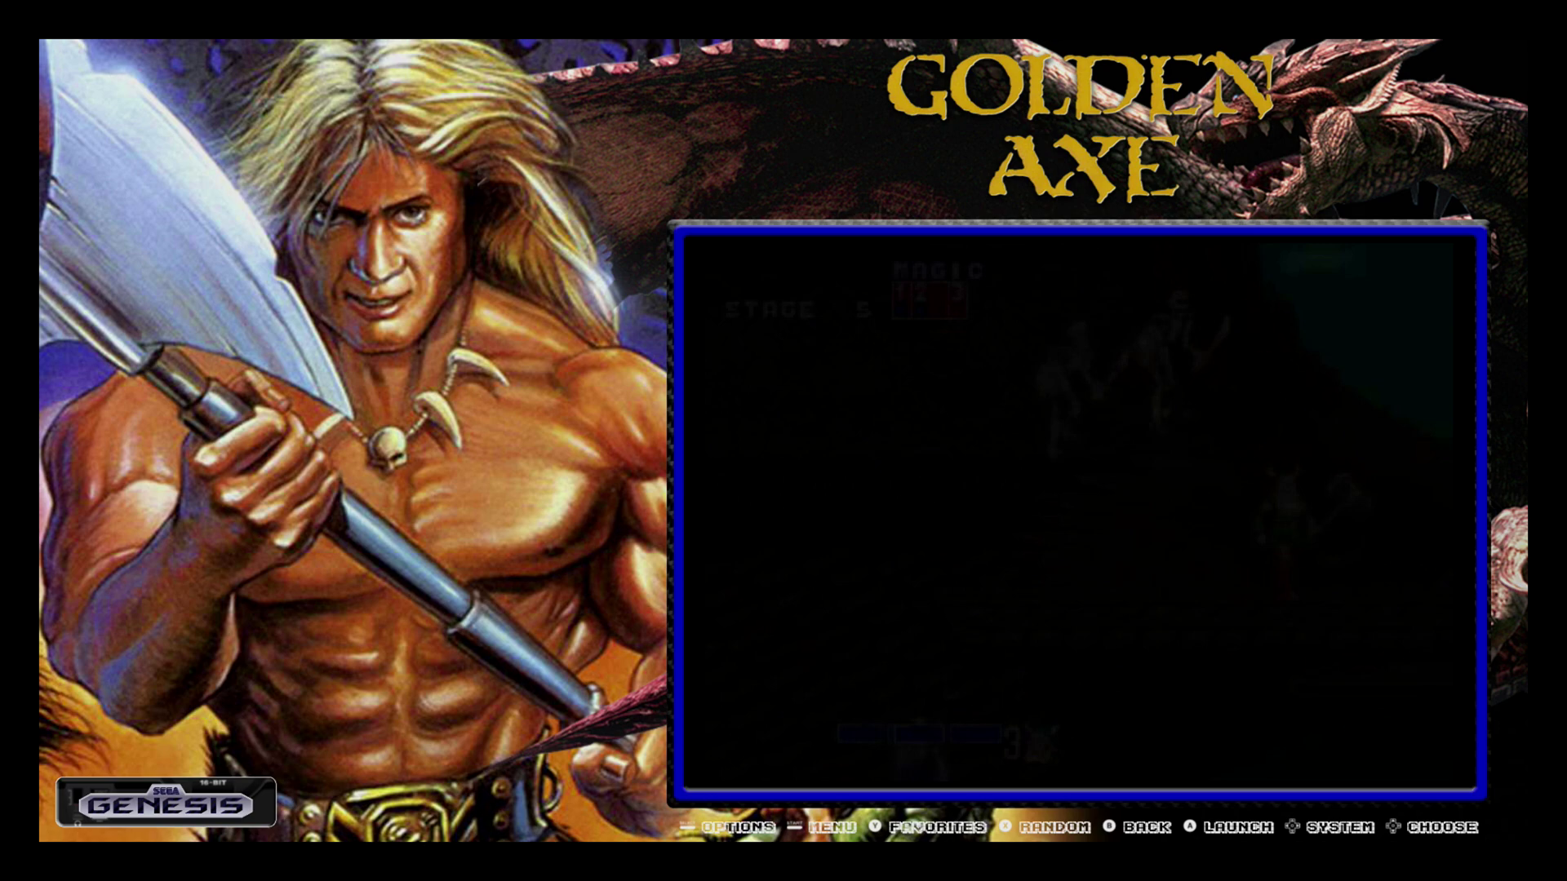
key(Down)
key(Down)
key(Escape)
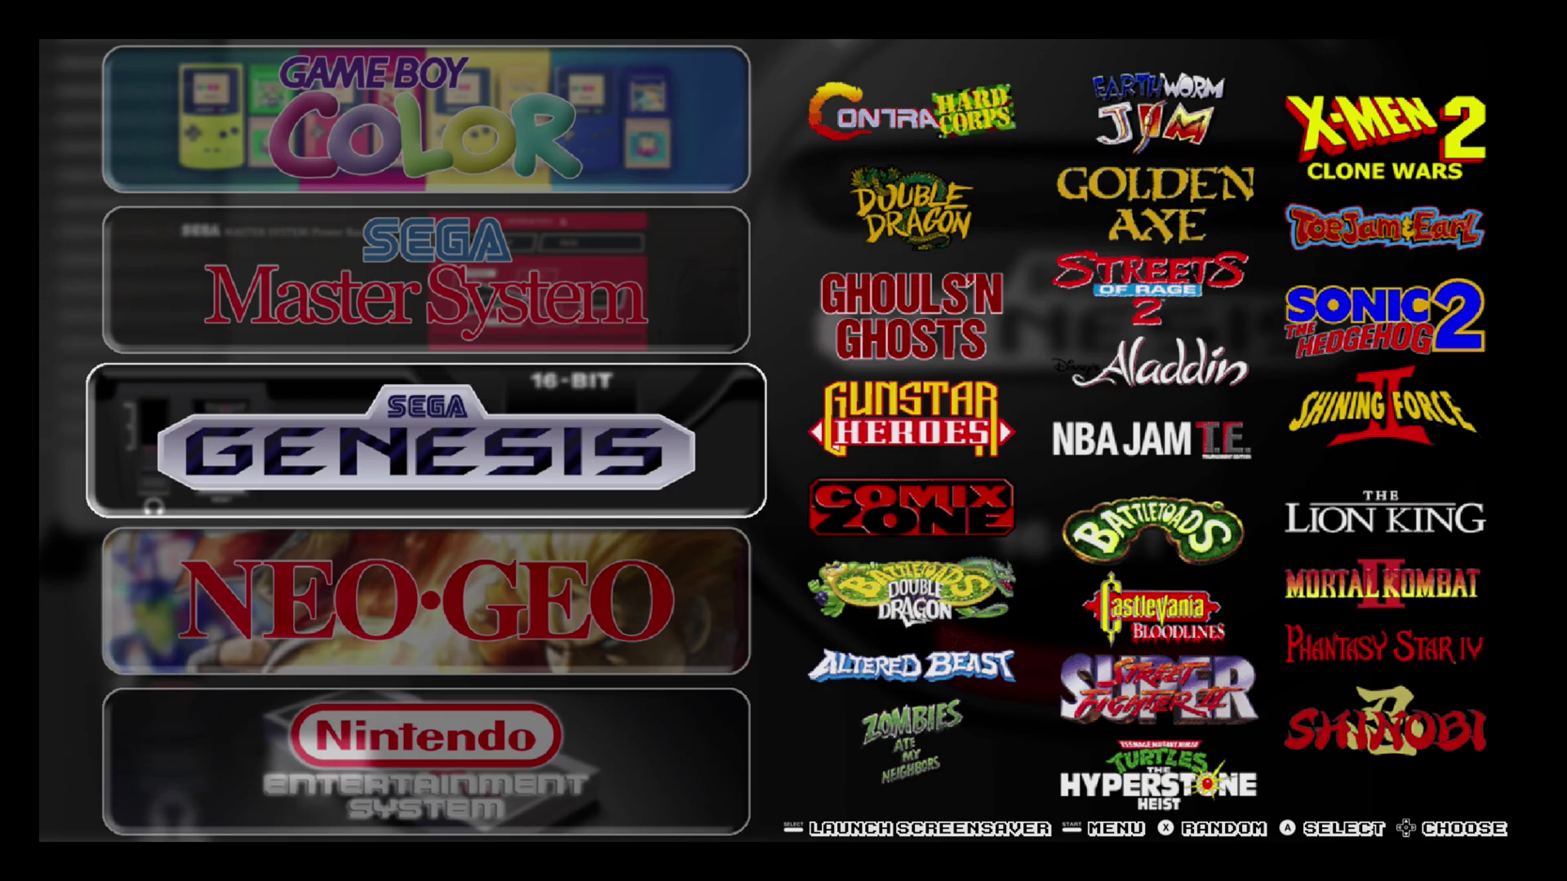
Browse the Sega Genesis games past The Lion King and ToeJam & Earl to Shinobi III.
key(Return)
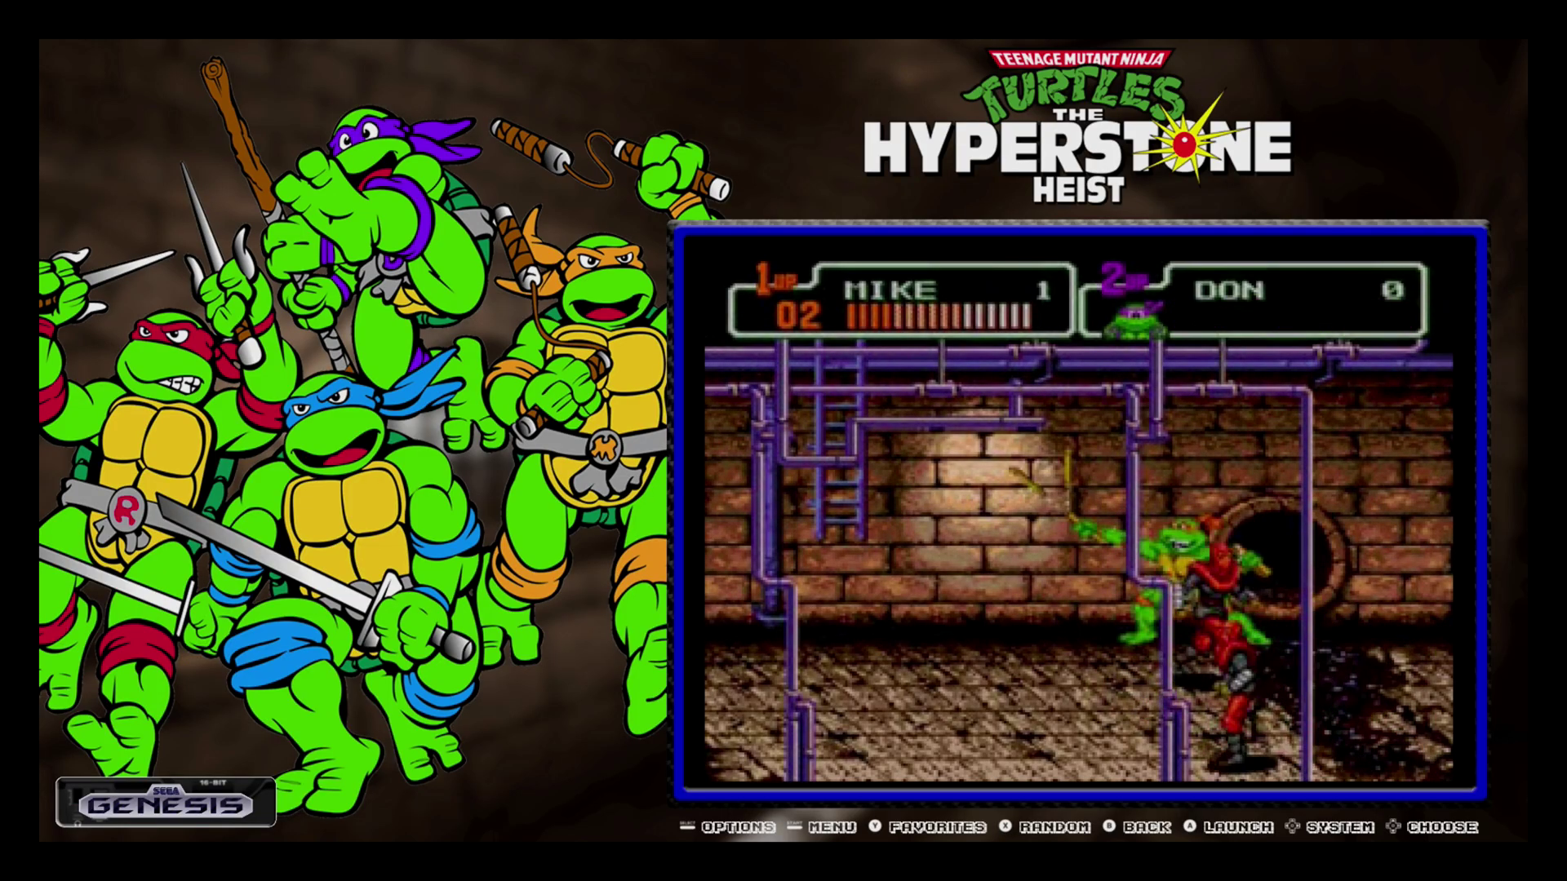
key(Down)
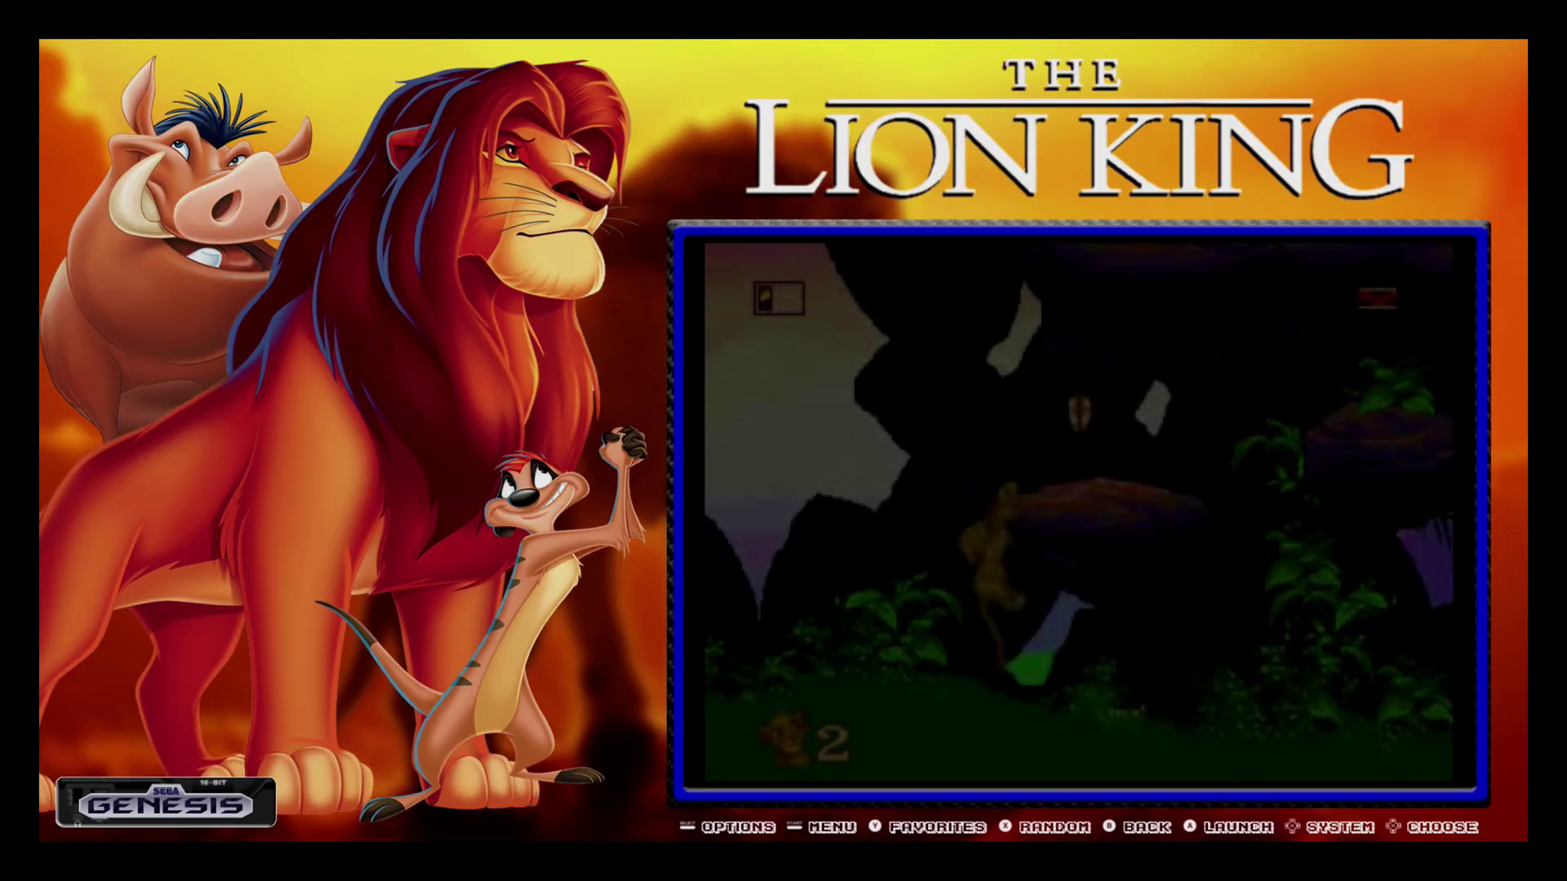
key(Down)
key(Down)
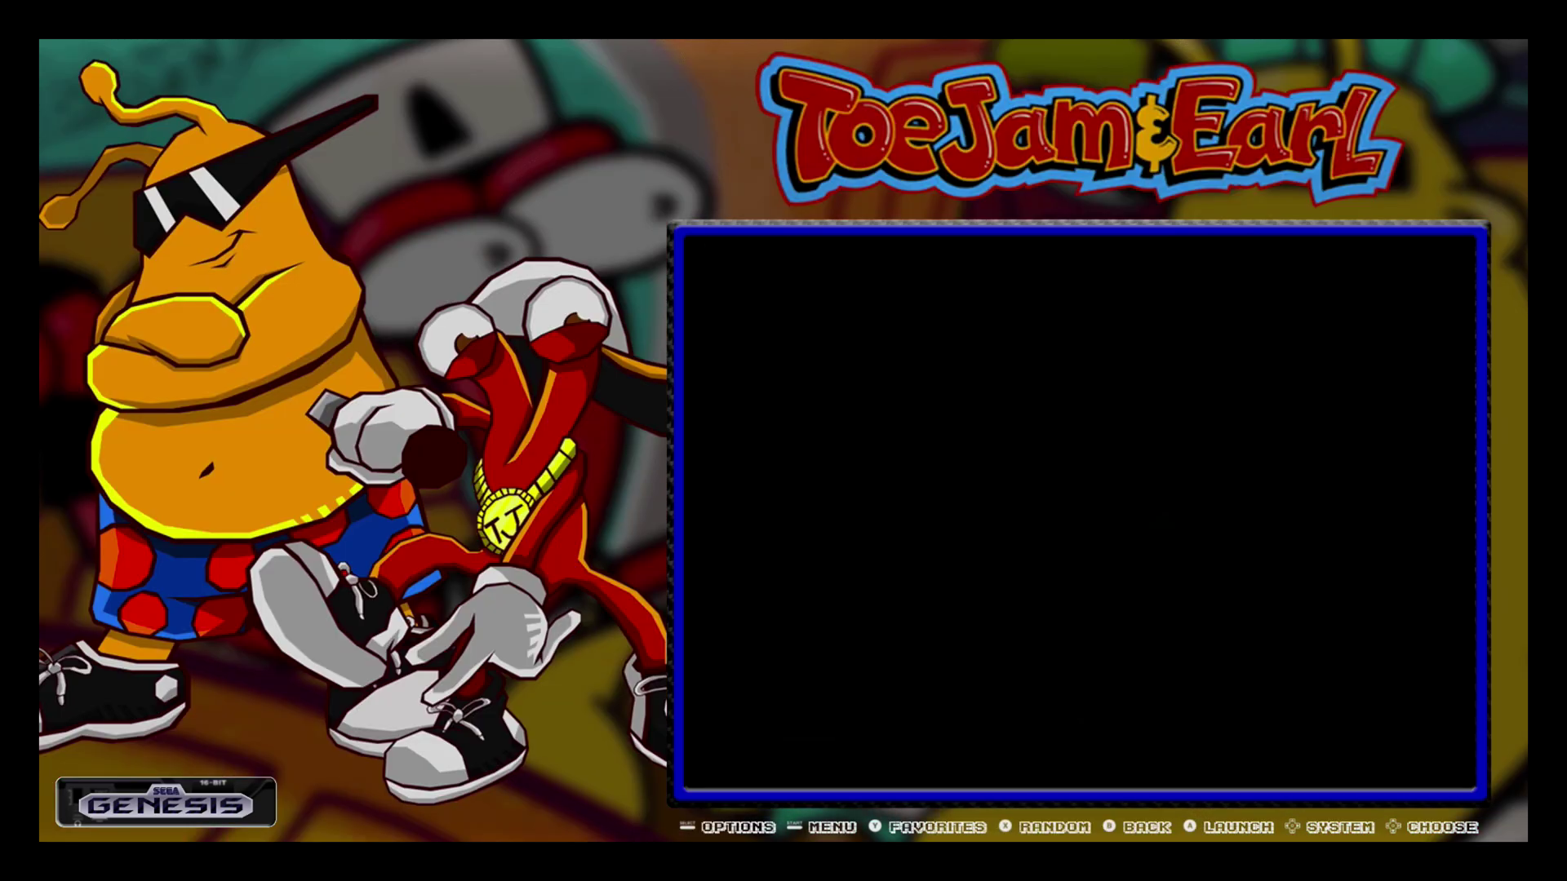
key(Up)
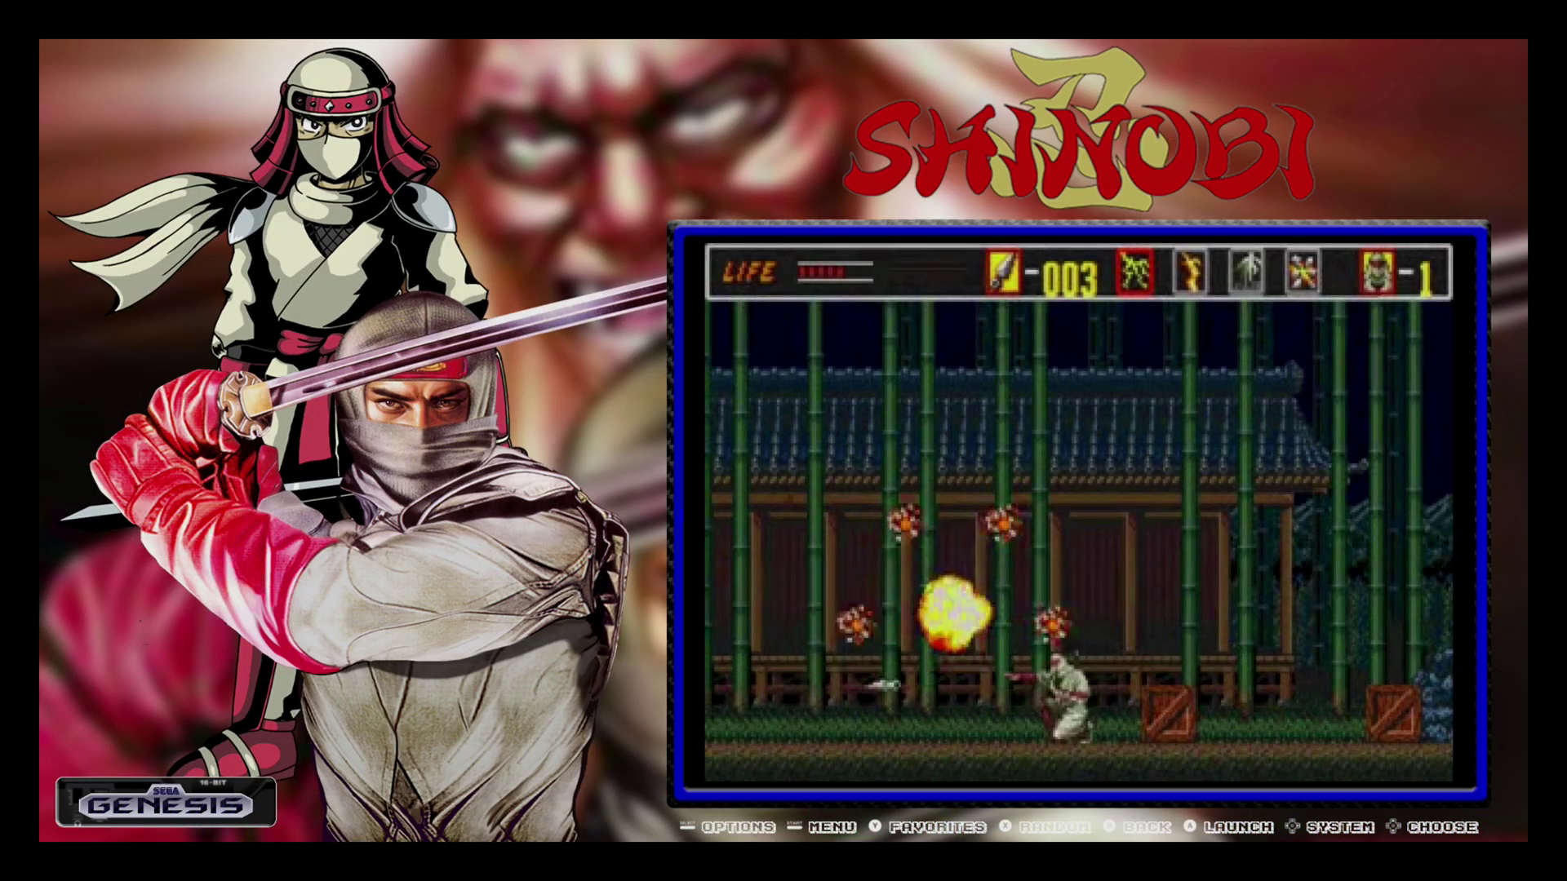